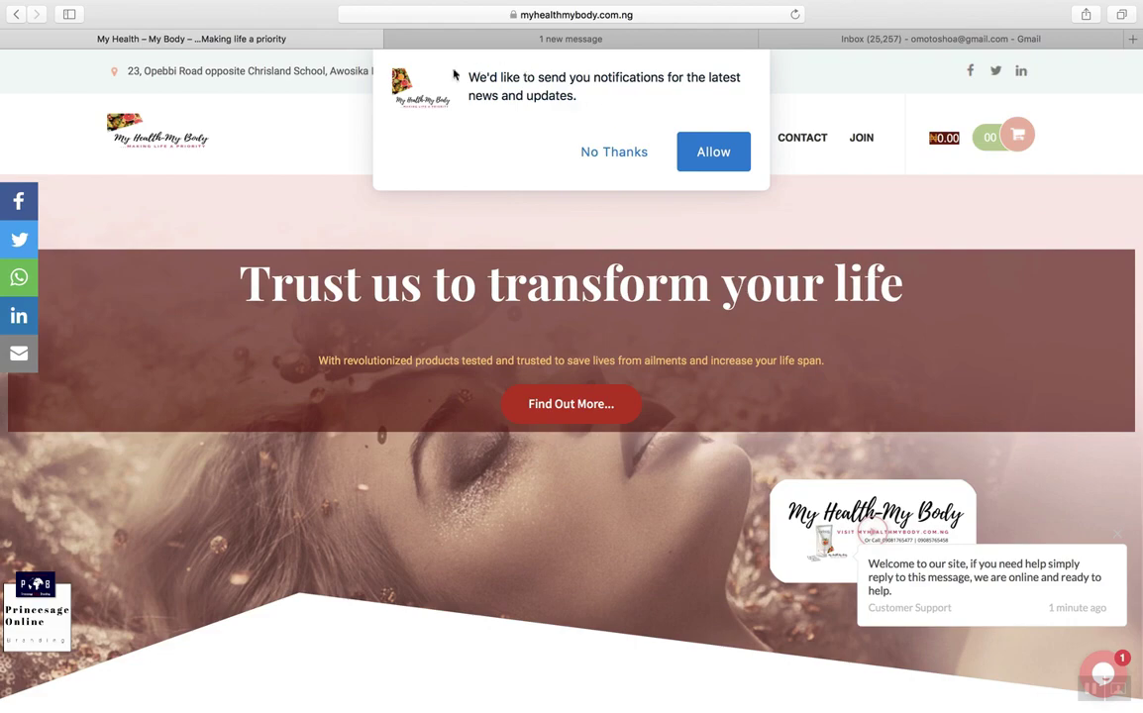
Step: Glance at the favourites list, then scroll the homepage and highlight the end of the About paragraph
click(654, 16)
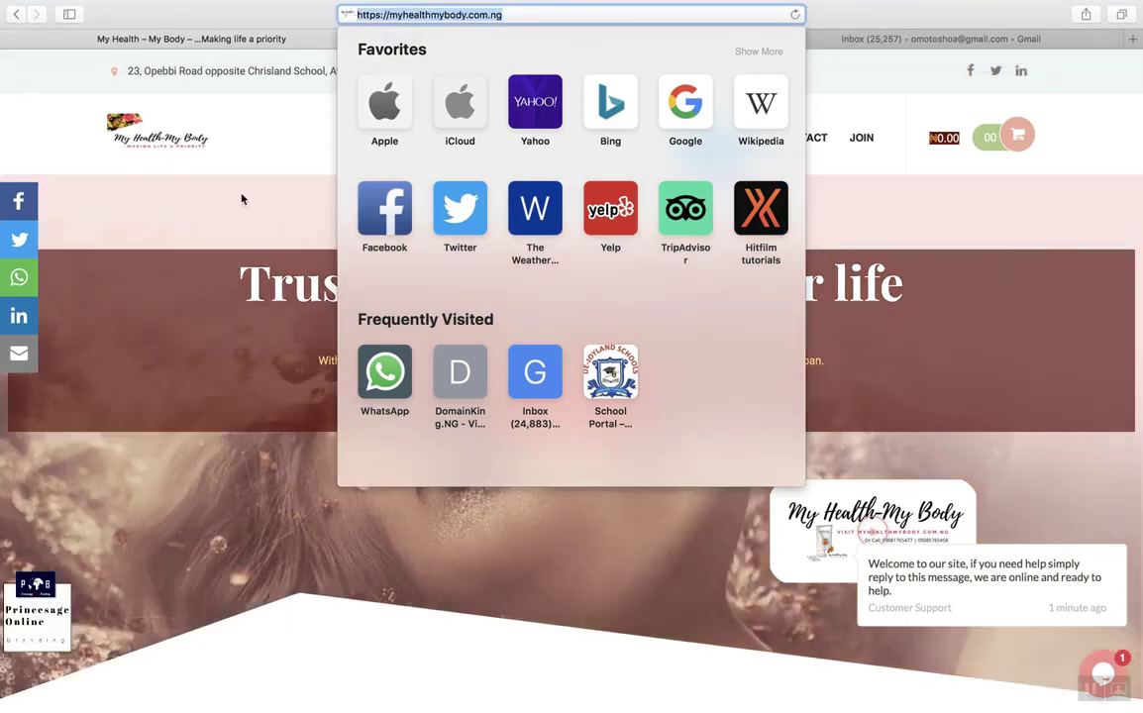
click(242, 196)
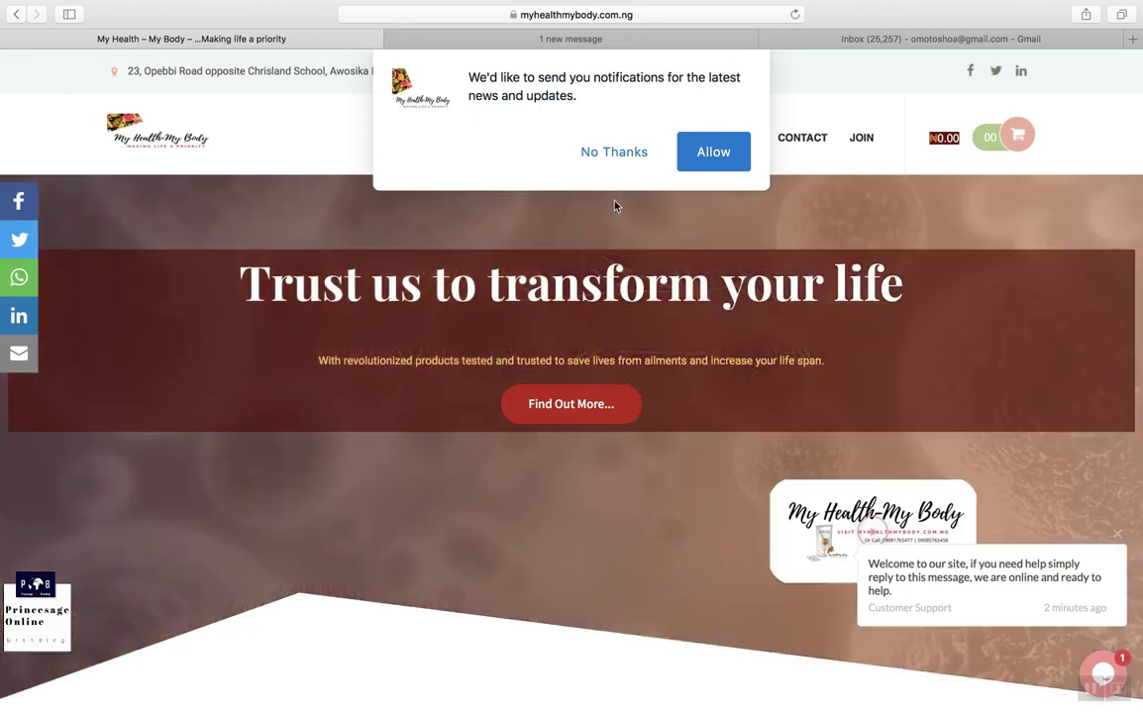
scroll(694, 284, down, 5)
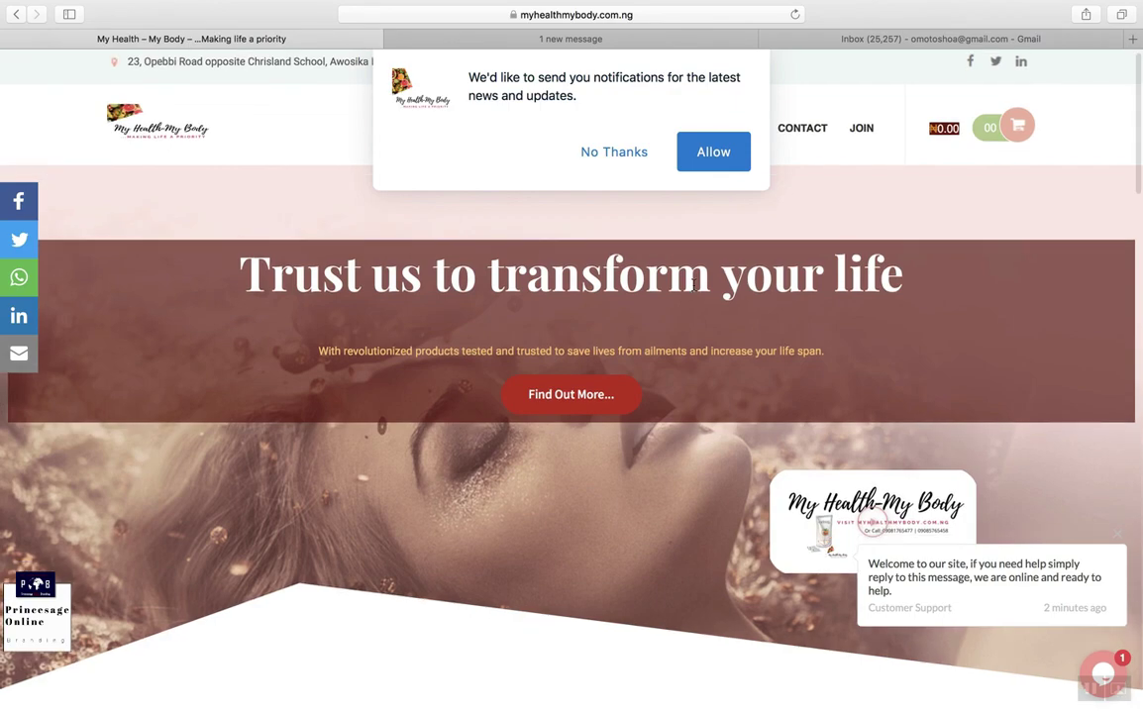
scroll(694, 287, down, 5)
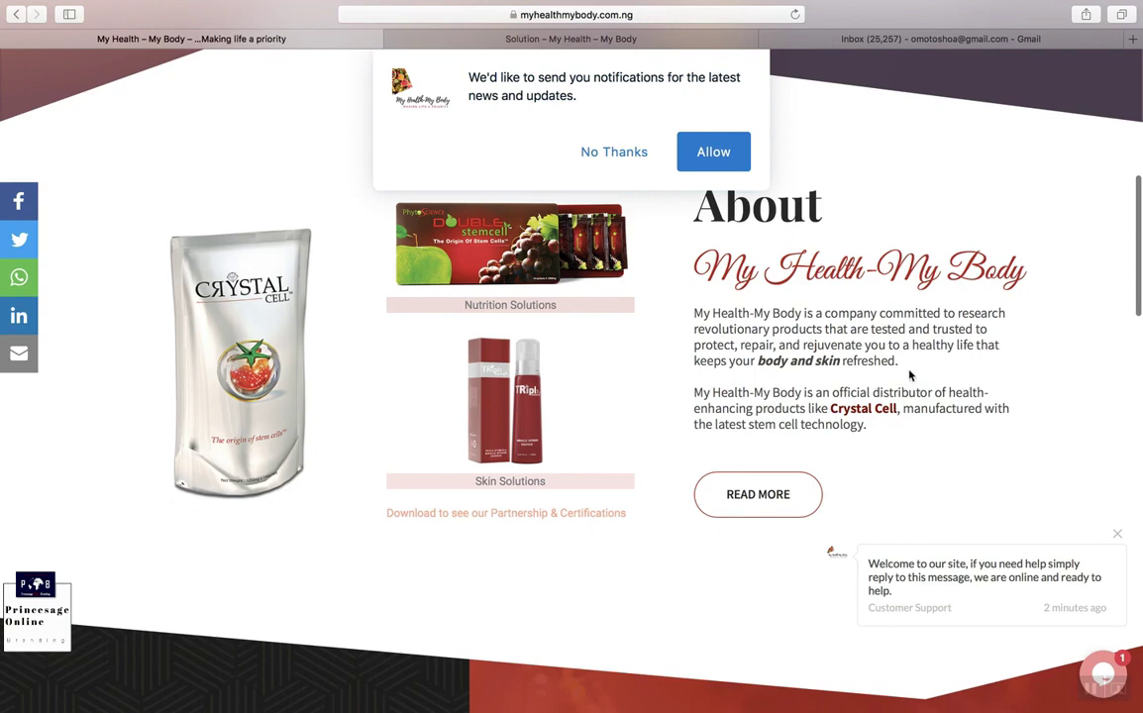
drag(902, 363, 815, 361)
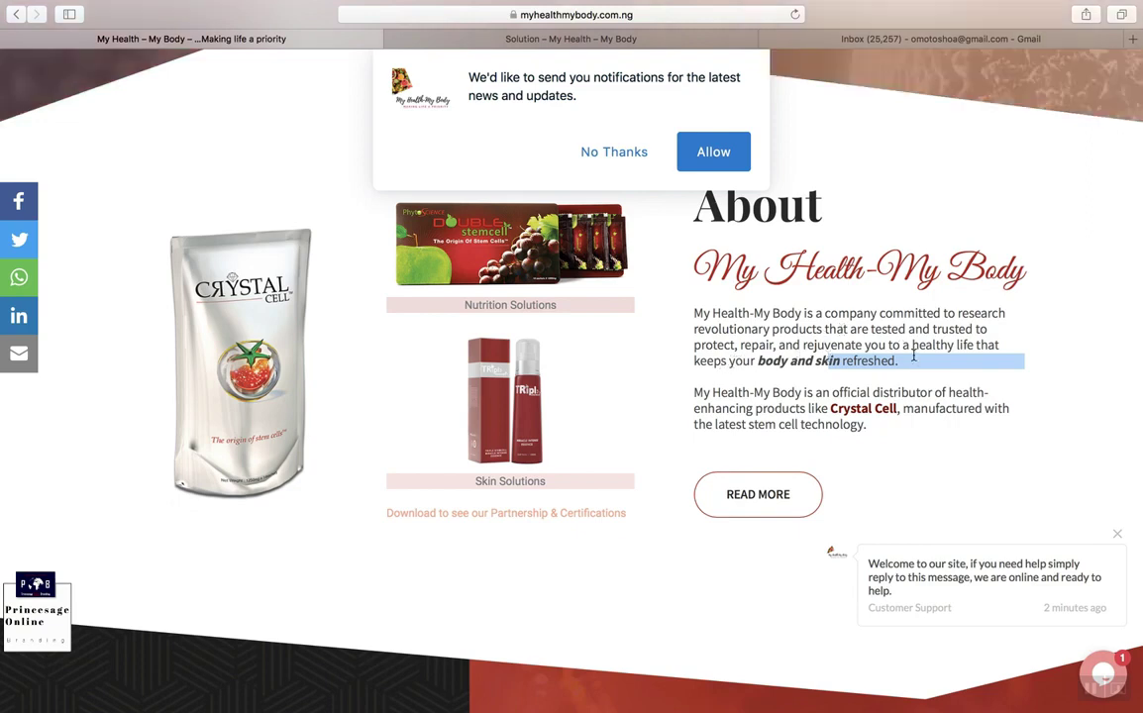
scroll(1141, 406, down, 8)
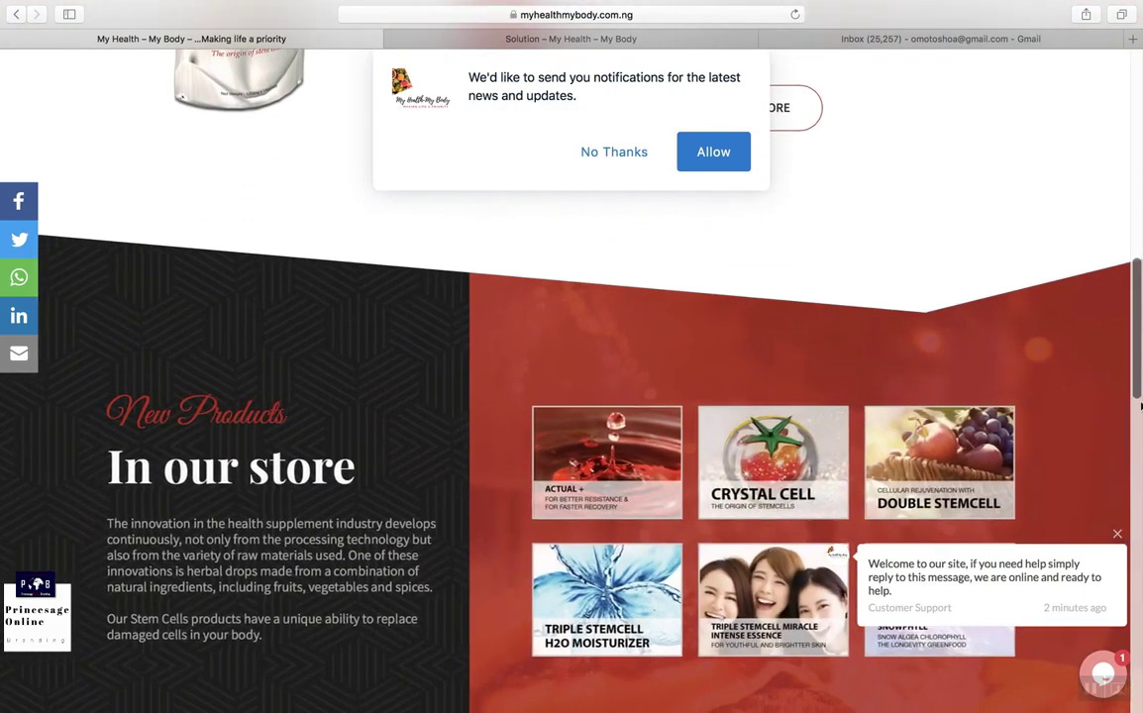
scroll(1141, 407, down, 3)
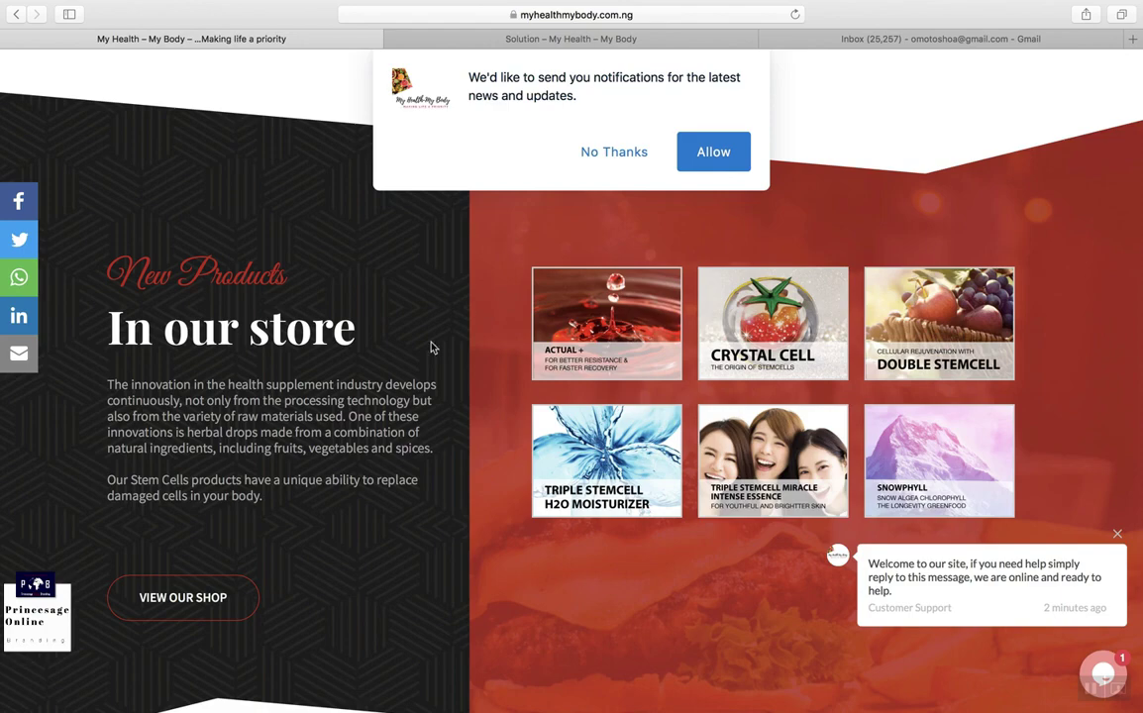
scroll(431, 346, down, 2)
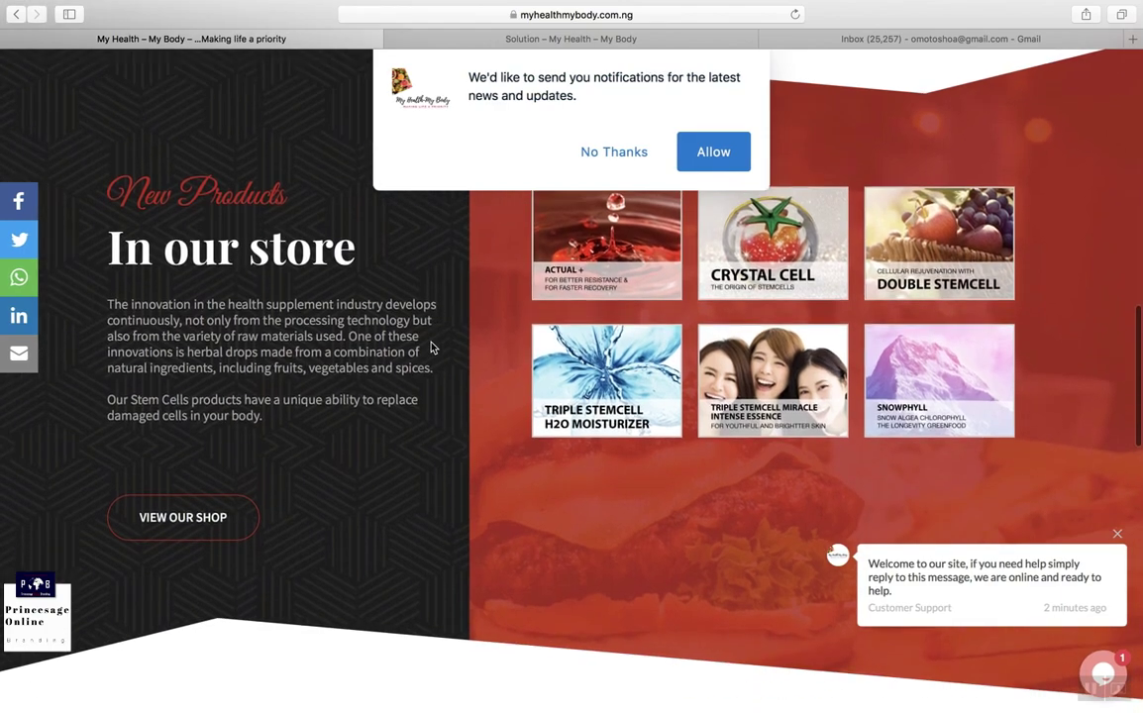
scroll(431, 347, down, 5)
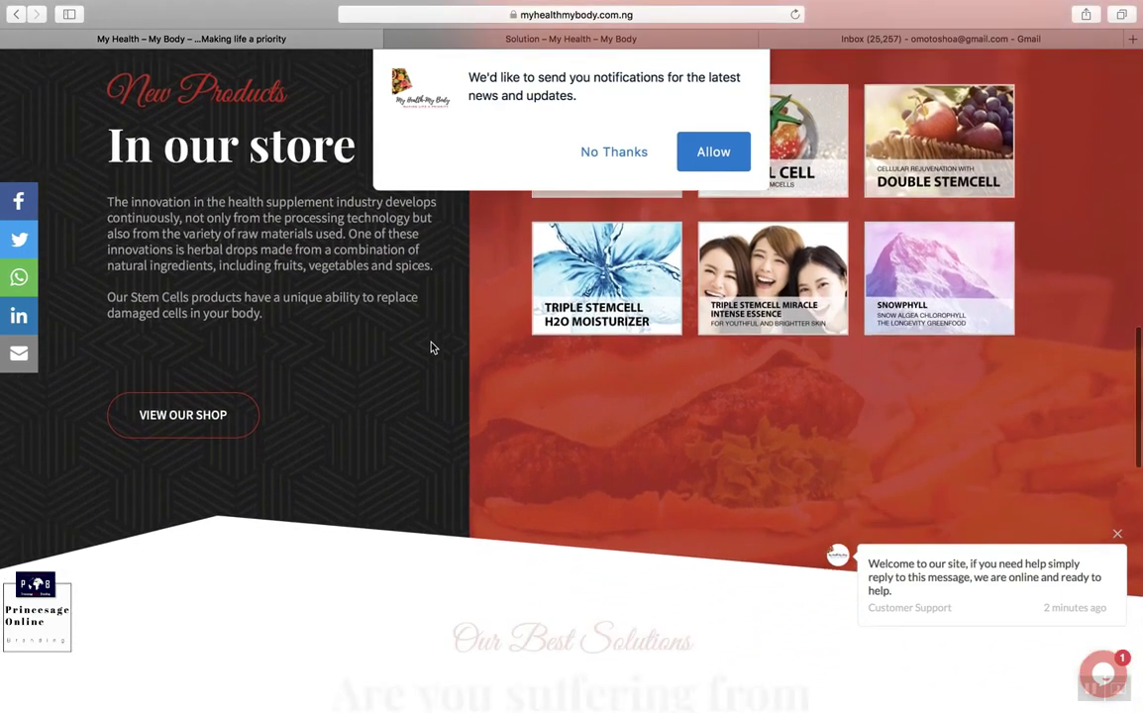
scroll(430, 347, down, 15)
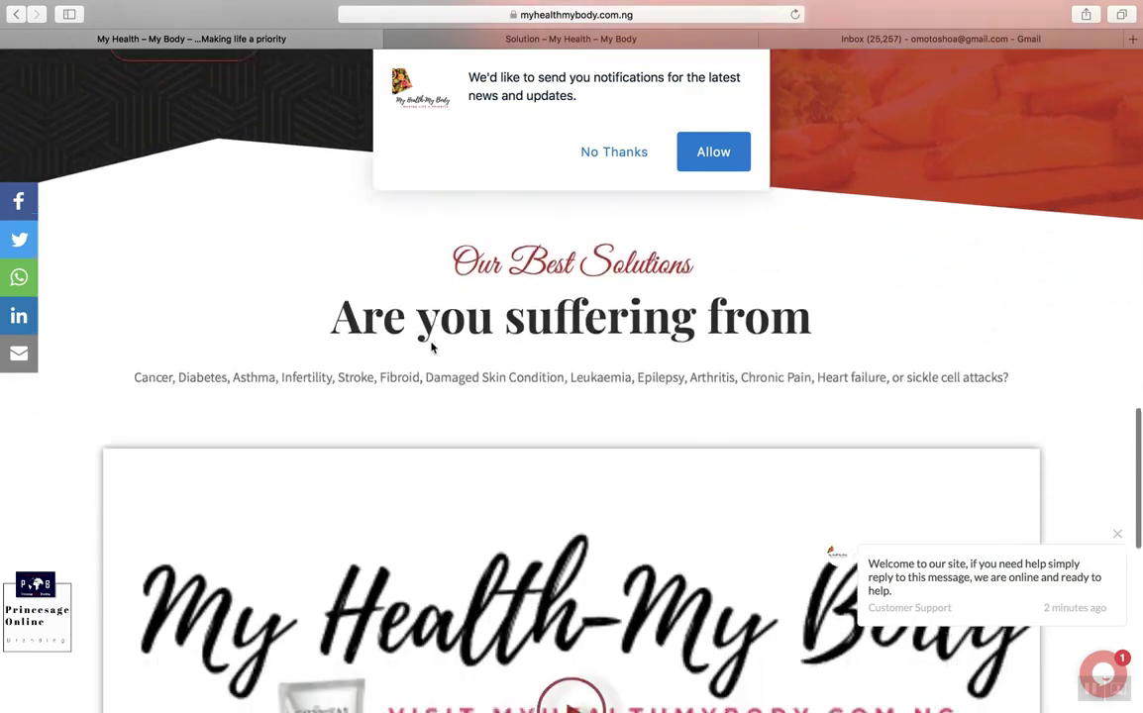
scroll(431, 346, down, 3)
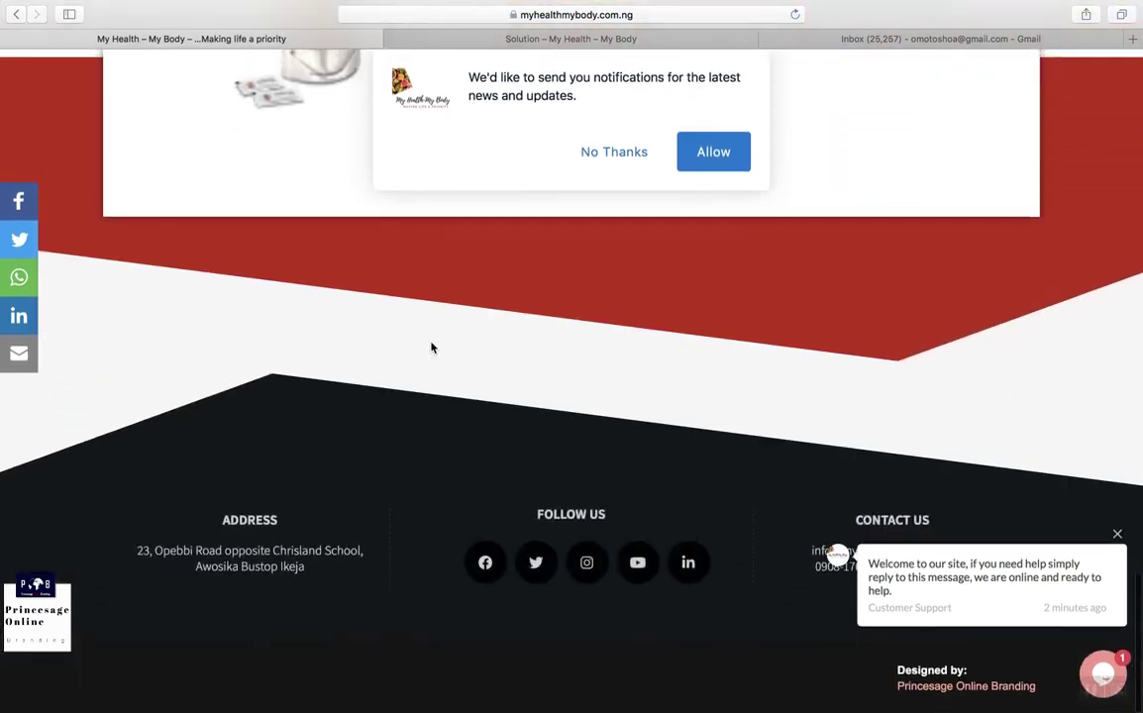
Step: Play and close the My Health-My Body promo video, then switch to the Solution – My Health – My Body tab
scroll(430, 347, up, 15)
scroll(431, 347, up, 10)
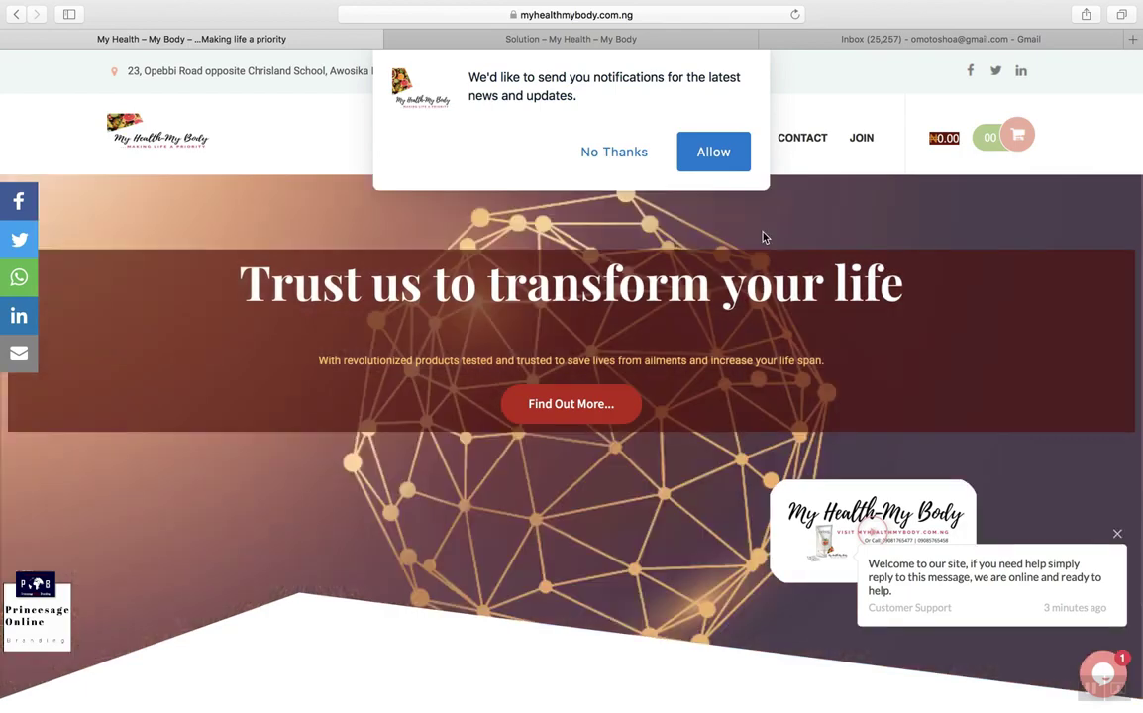
scroll(762, 237, down, 1)
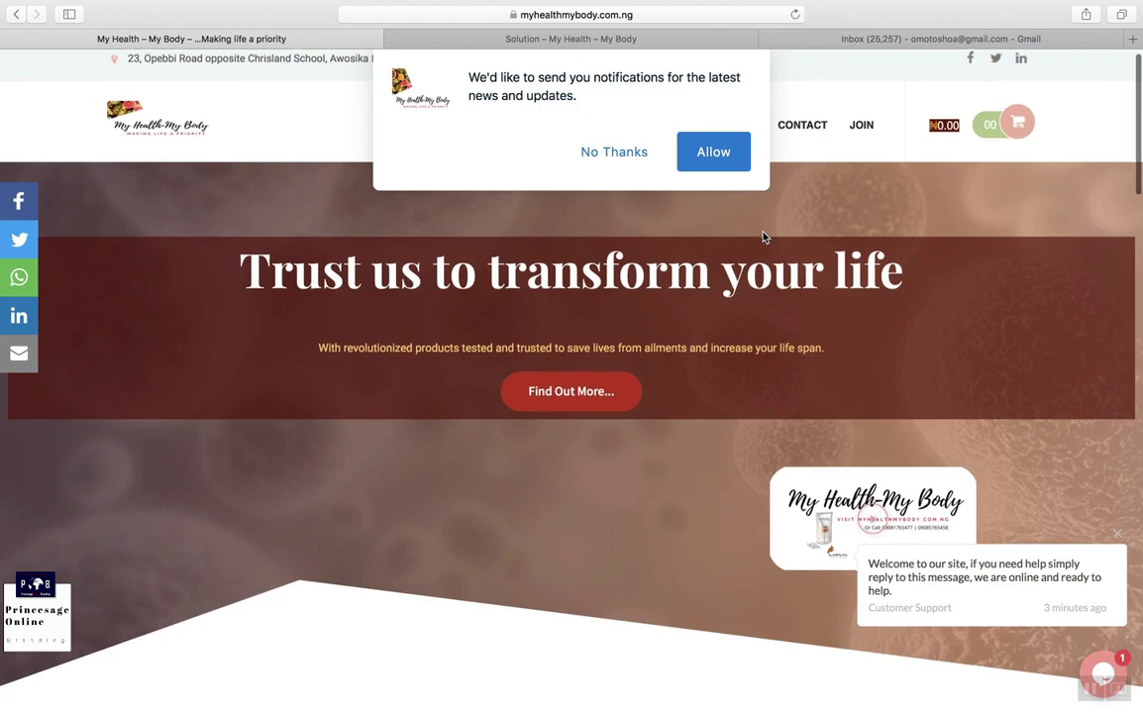
scroll(763, 237, down, 1)
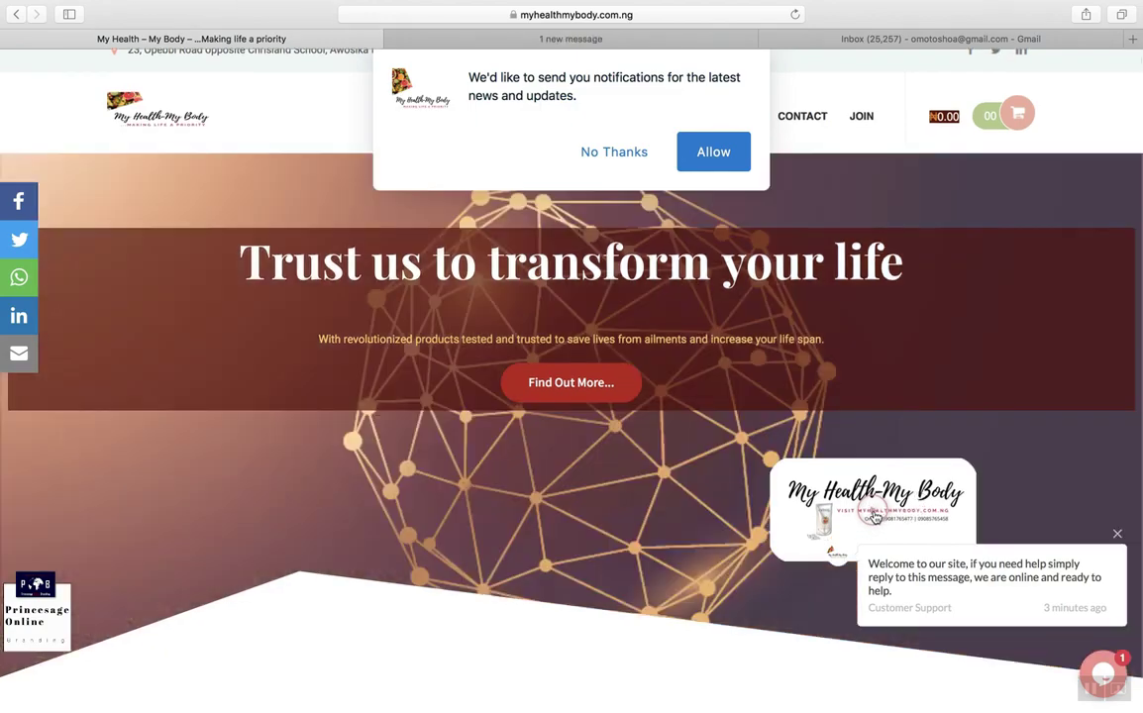
click(875, 517)
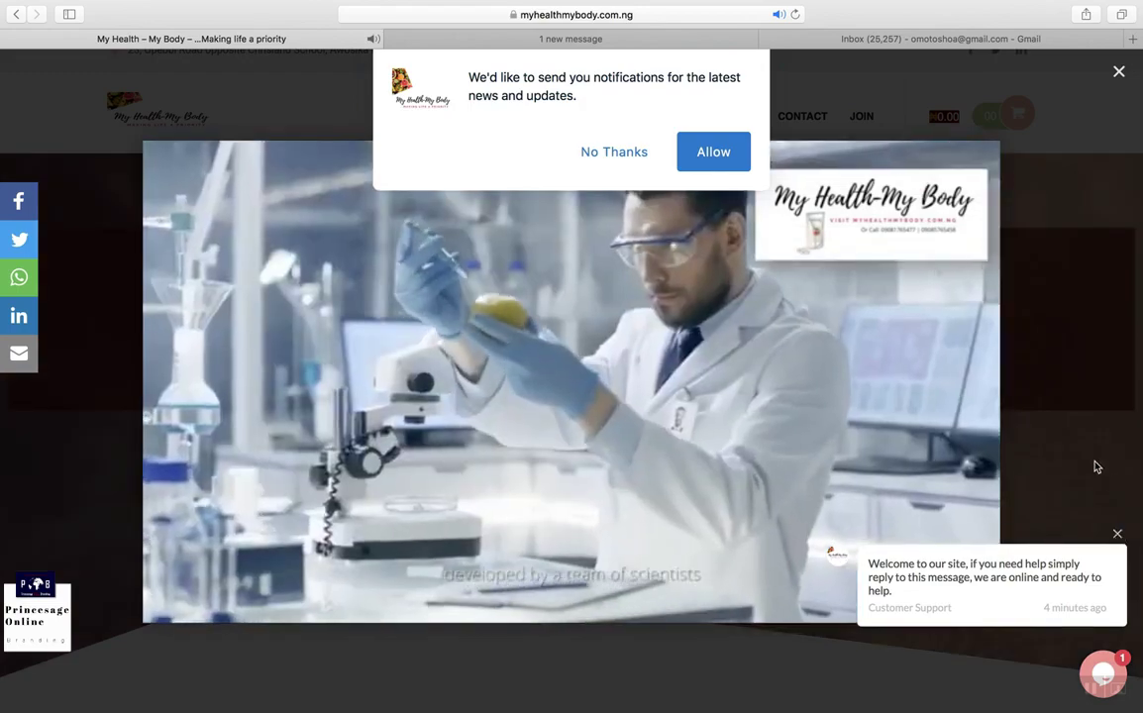
click(1096, 353)
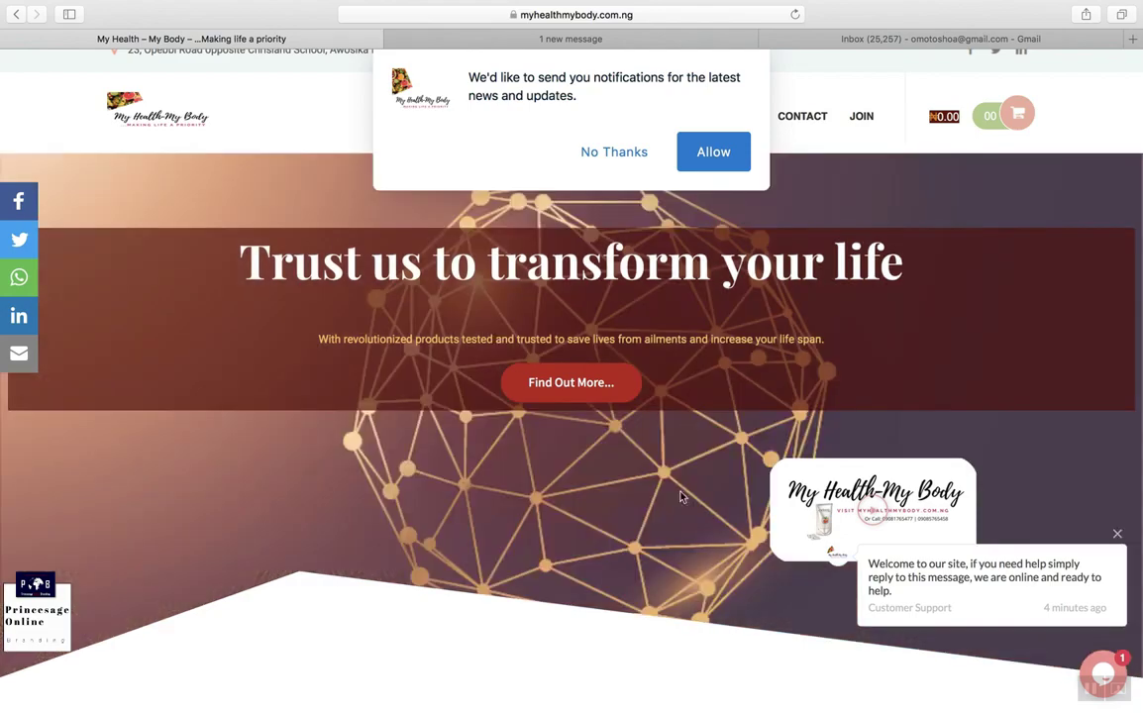
scroll(681, 497, up, 1)
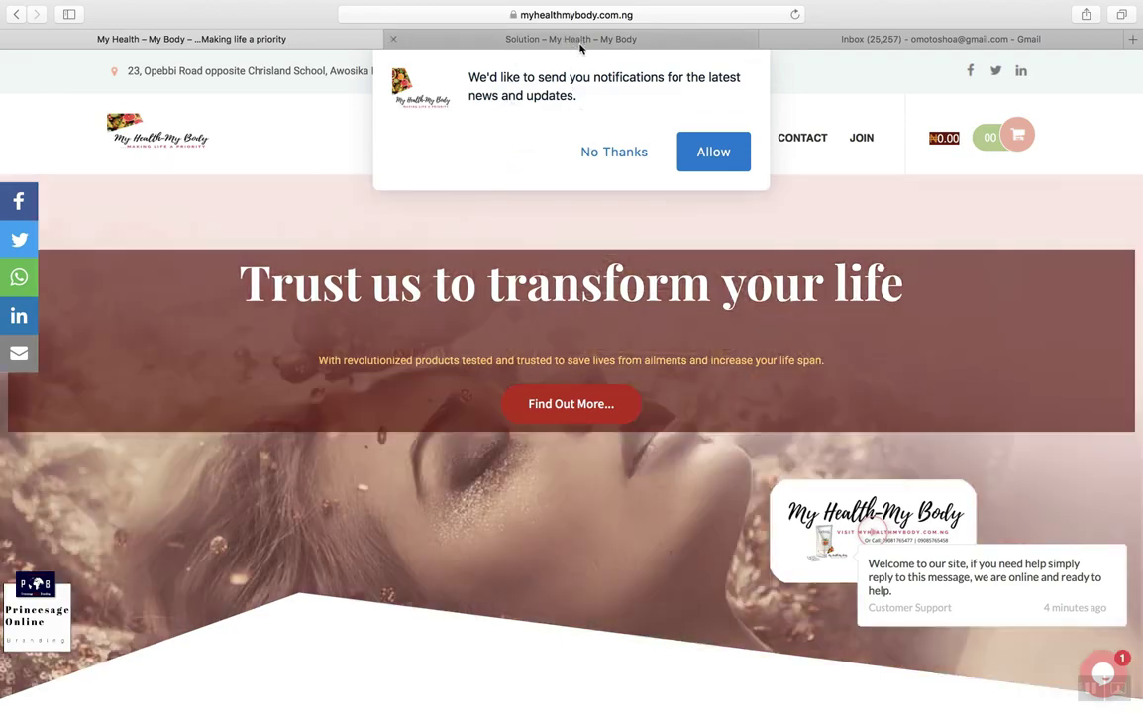
click(580, 45)
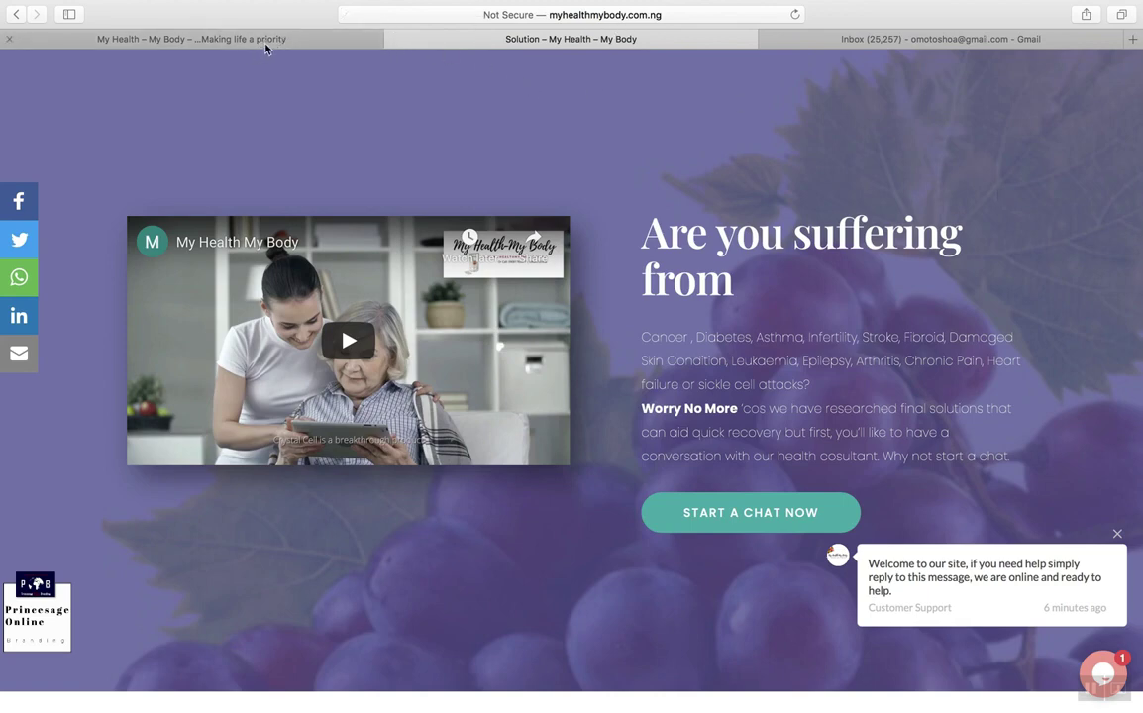
Step: Check the page's web address, then return to the 'My Health – My Body – Making life a priority' tab
click(705, 20)
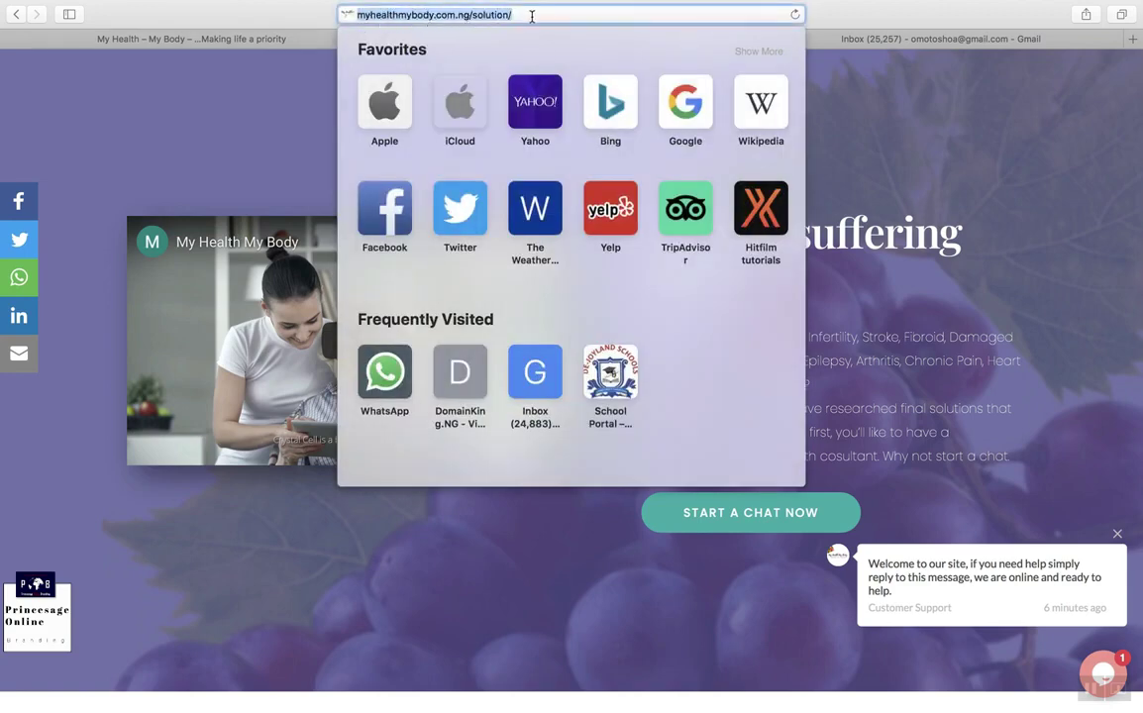
click(839, 184)
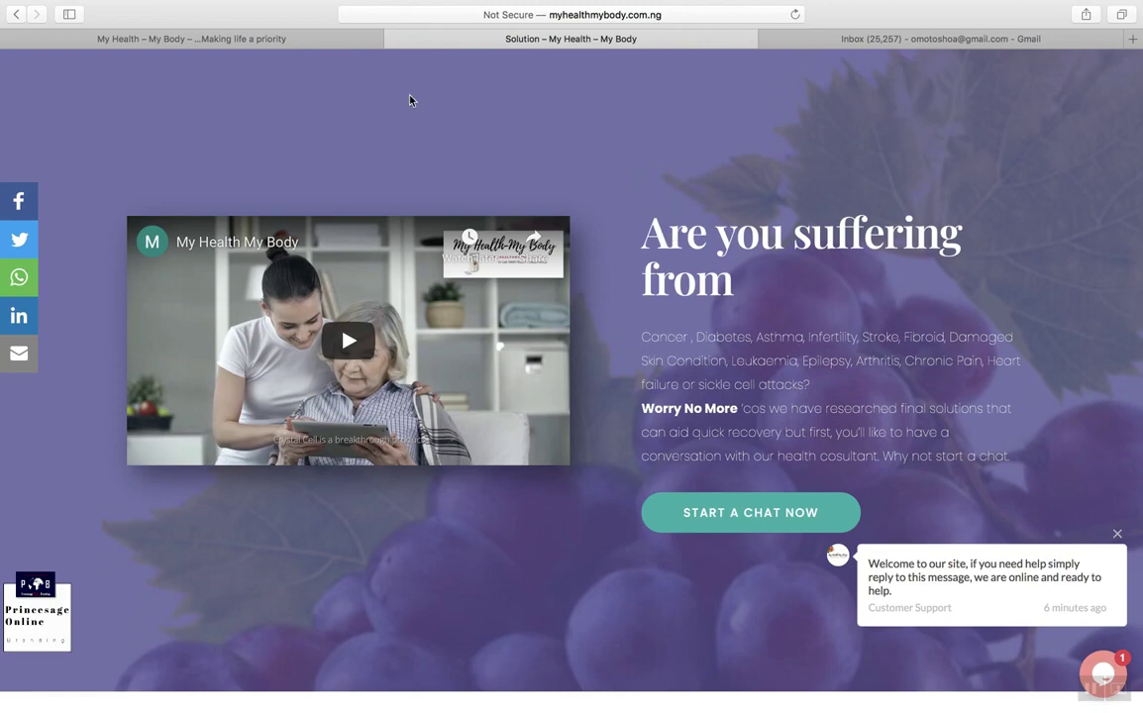
click(328, 40)
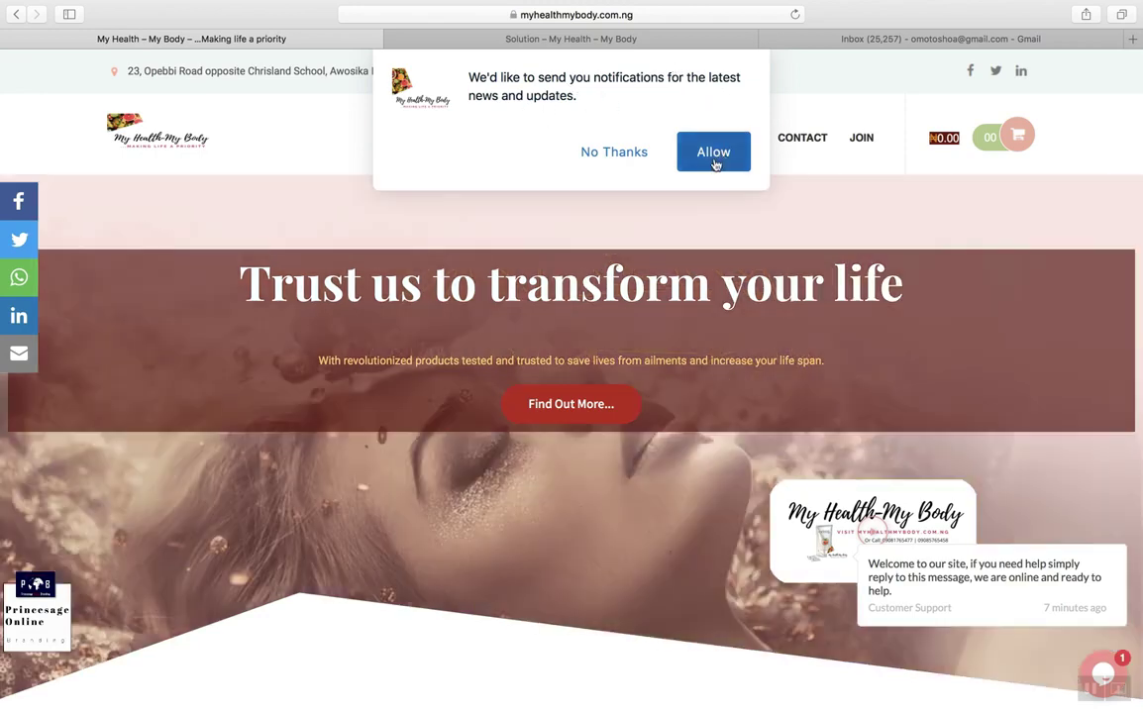
click(714, 158)
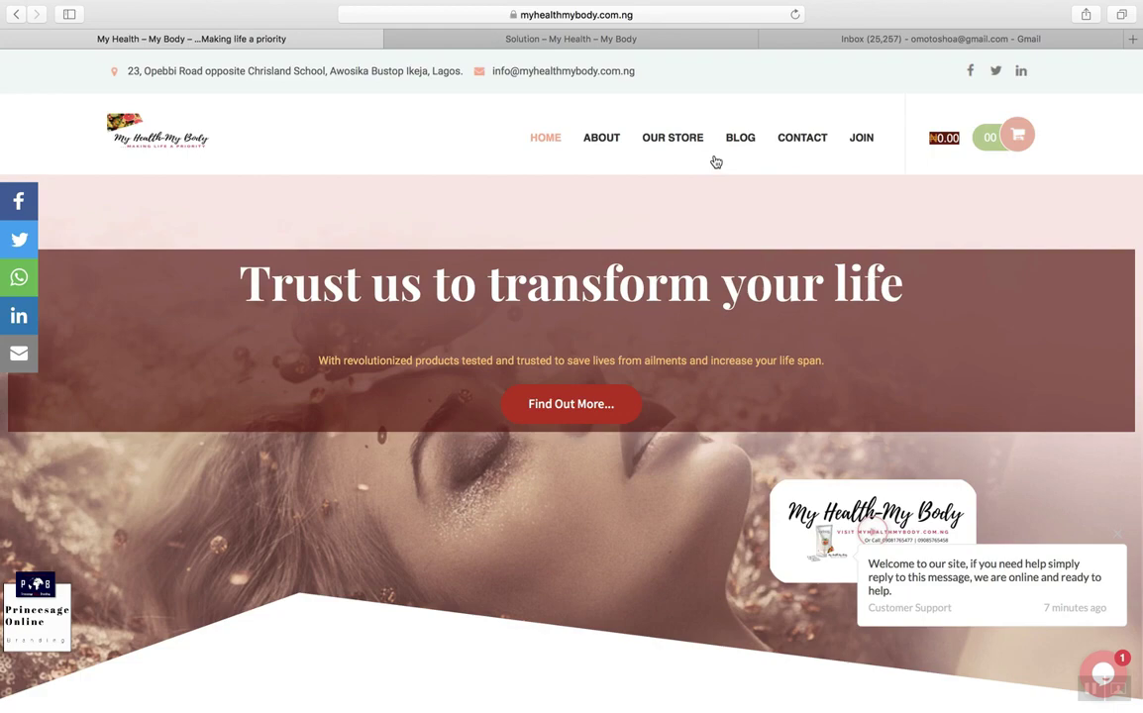
mouse_move(644, 6)
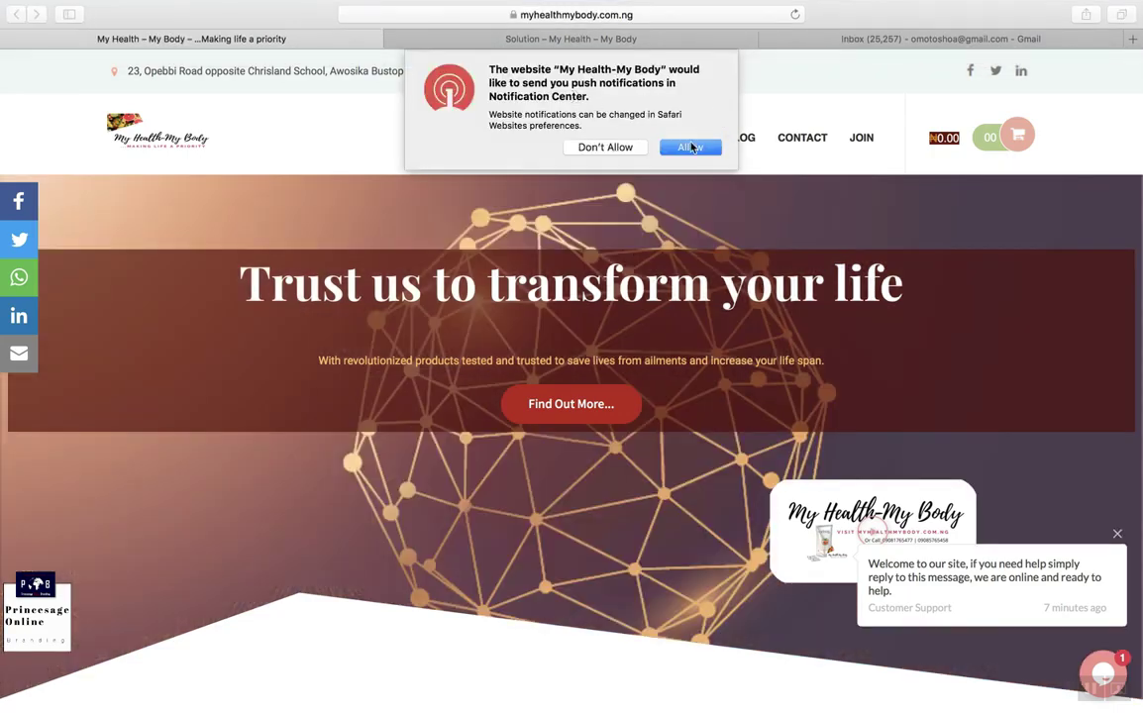
click(697, 155)
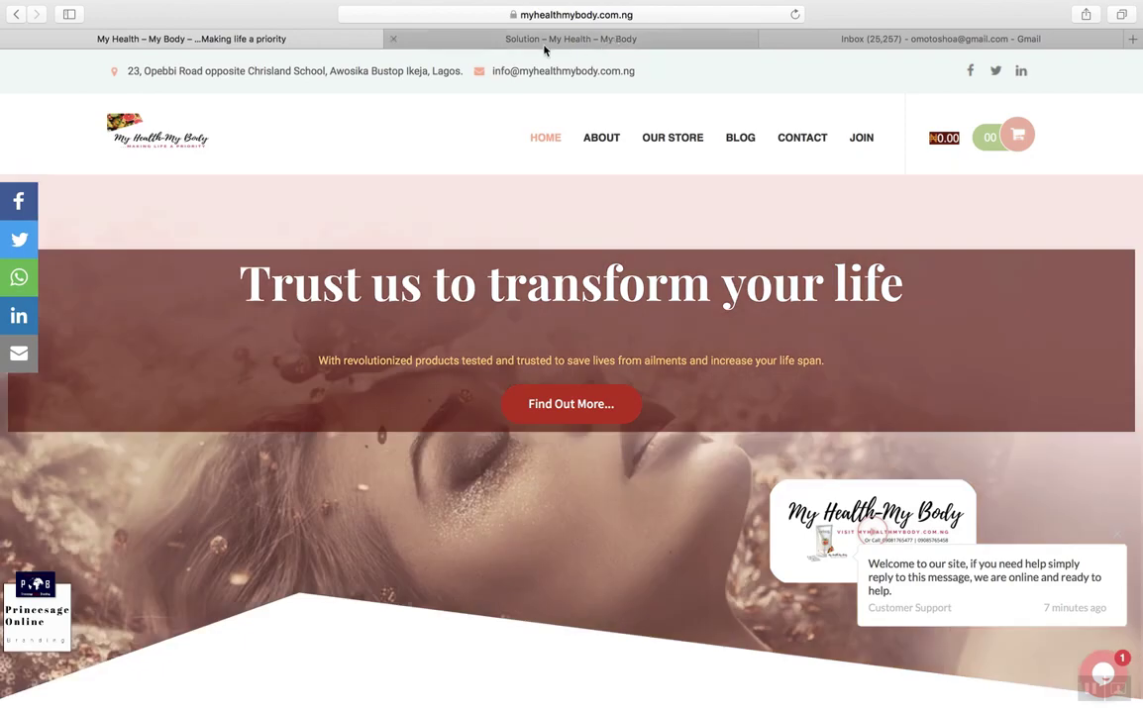
mouse_move(653, 161)
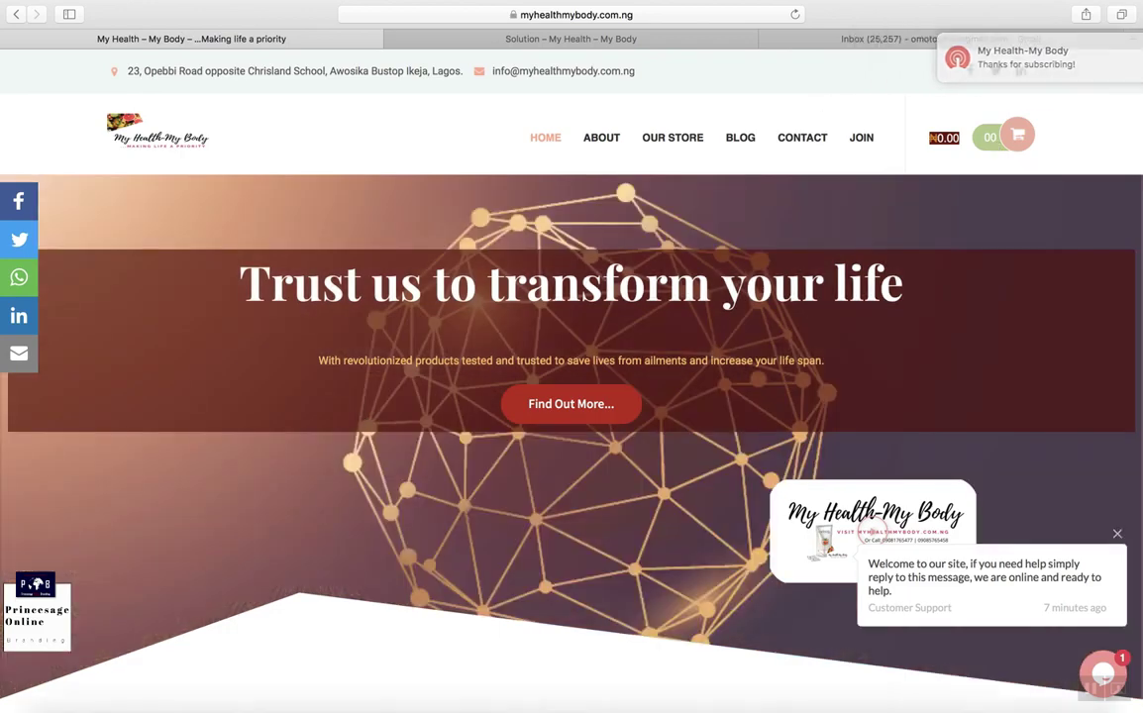
mouse_move(309, 709)
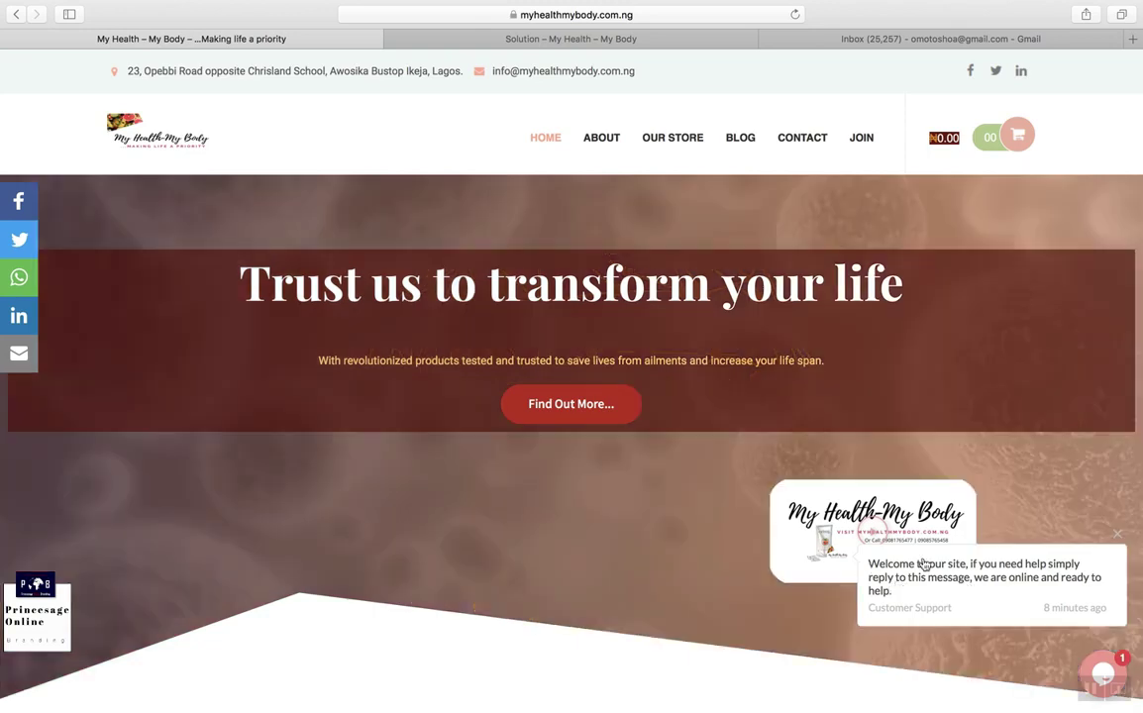
scroll(1042, 486, down, 2)
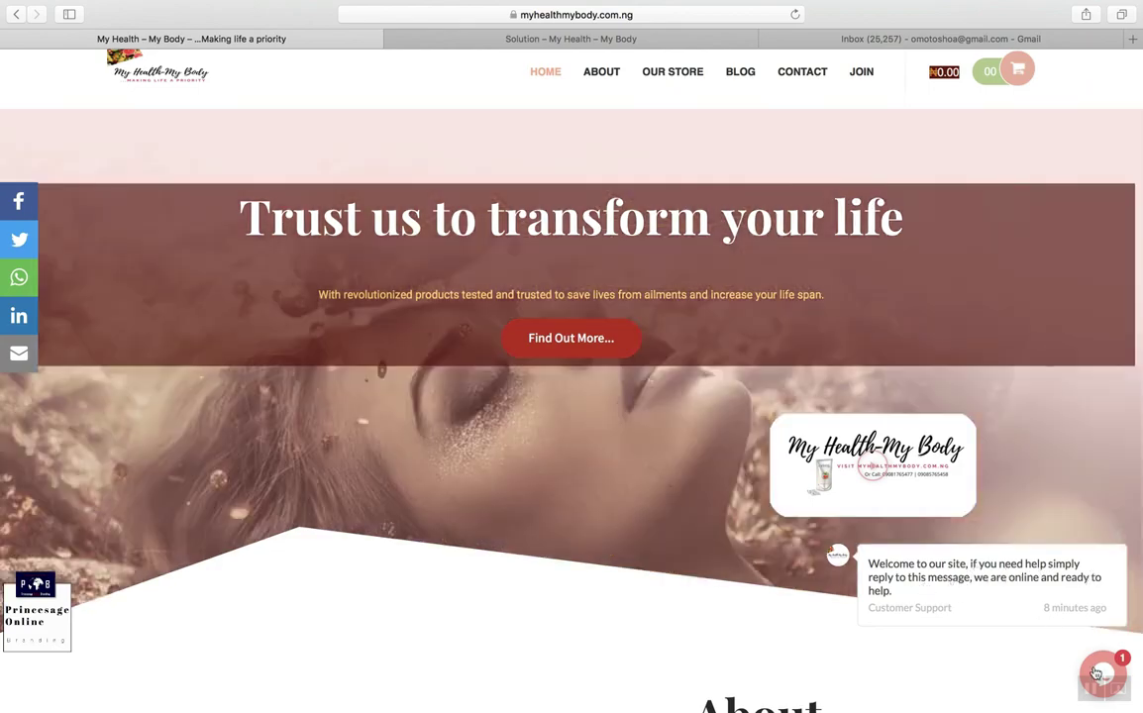
click(1100, 673)
click(940, 460)
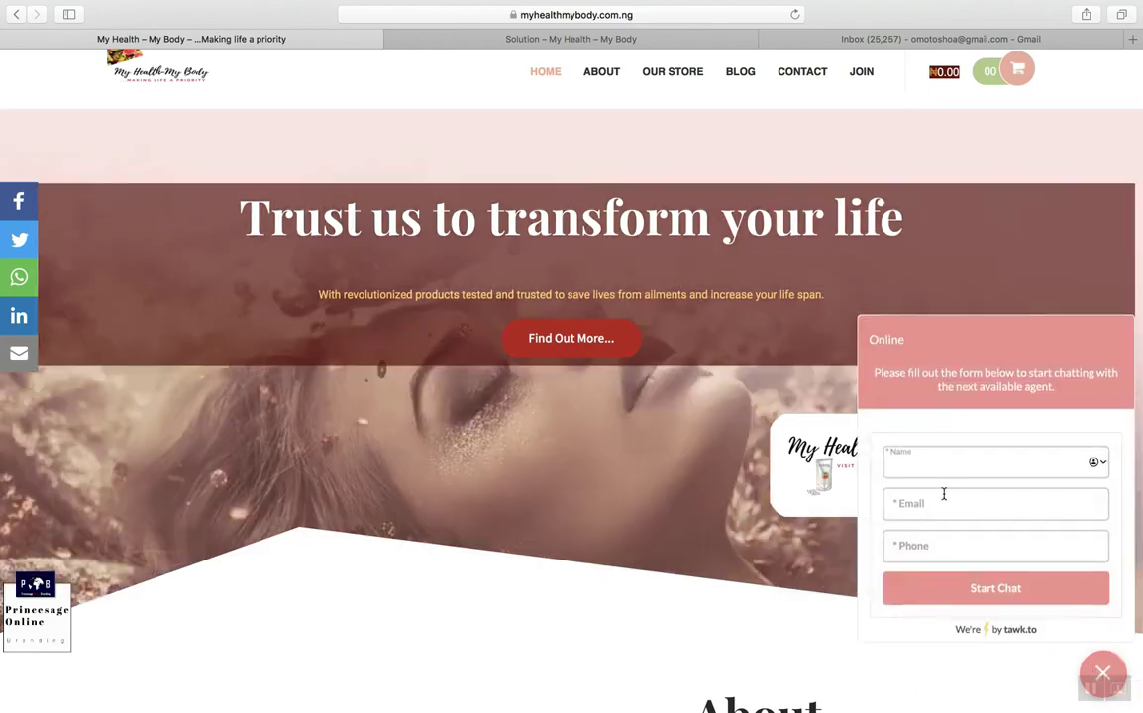
click(940, 505)
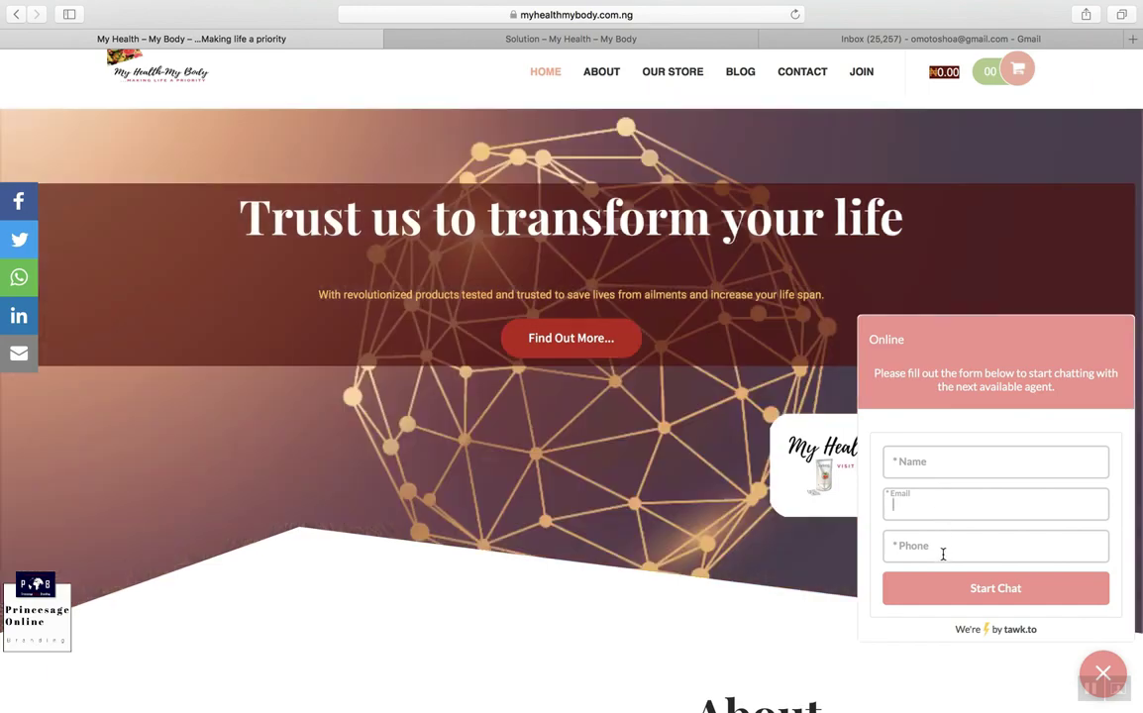
click(942, 553)
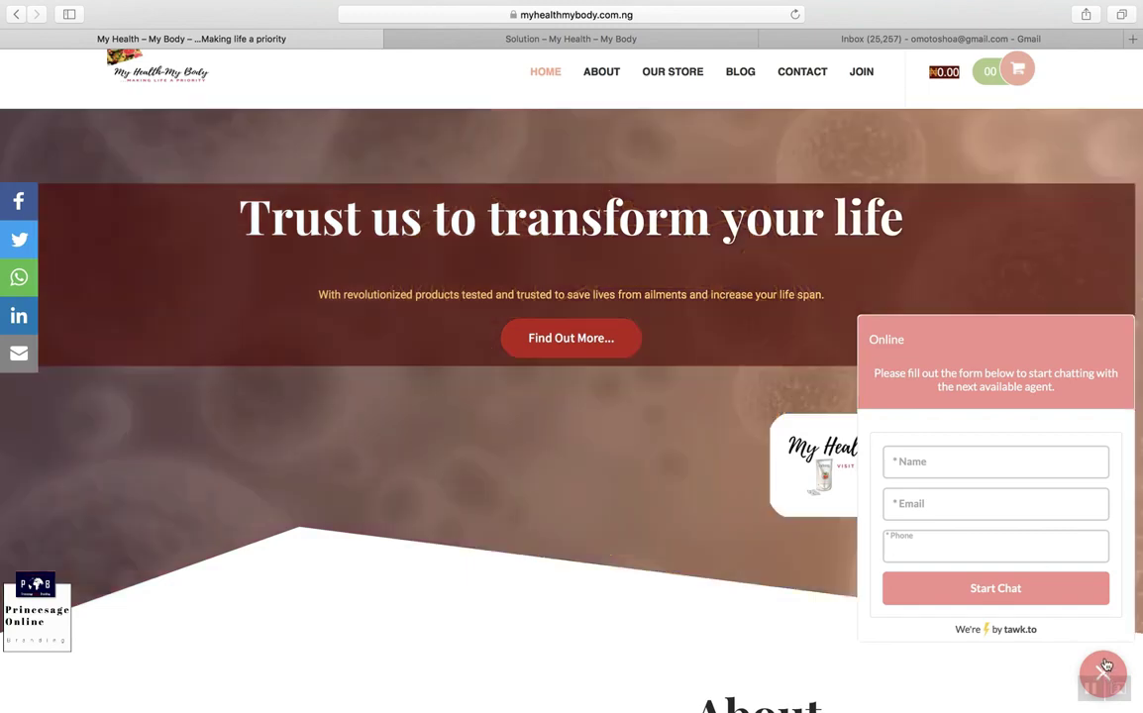
click(1090, 674)
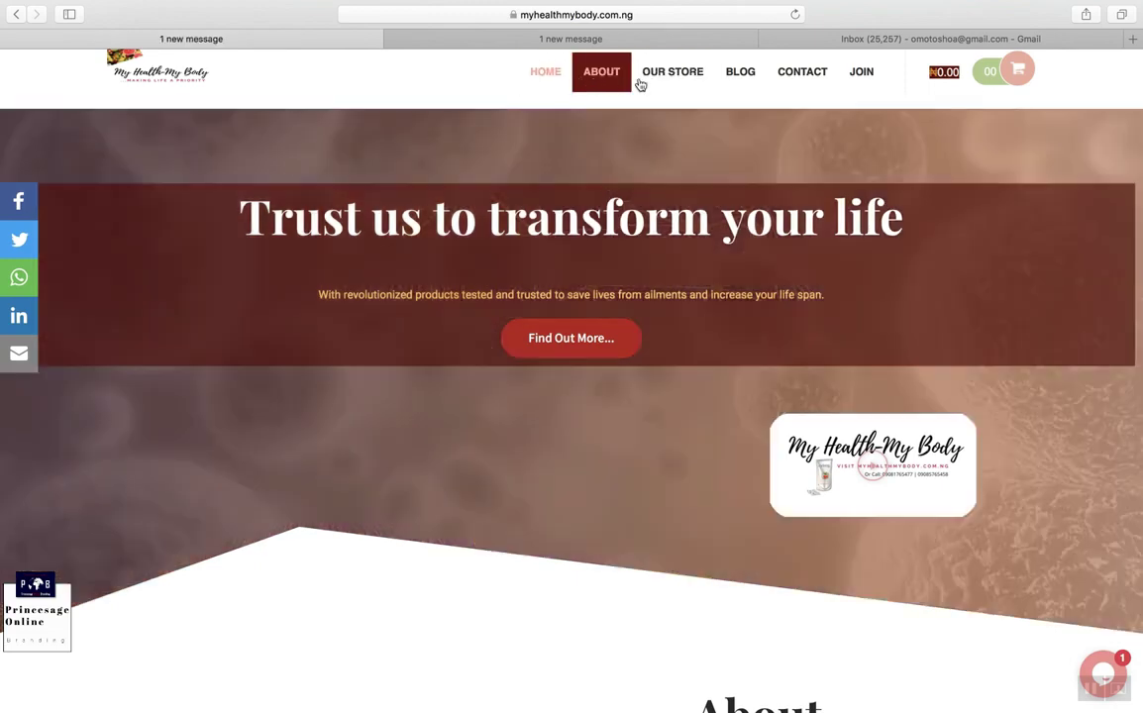
mouse_move(683, 87)
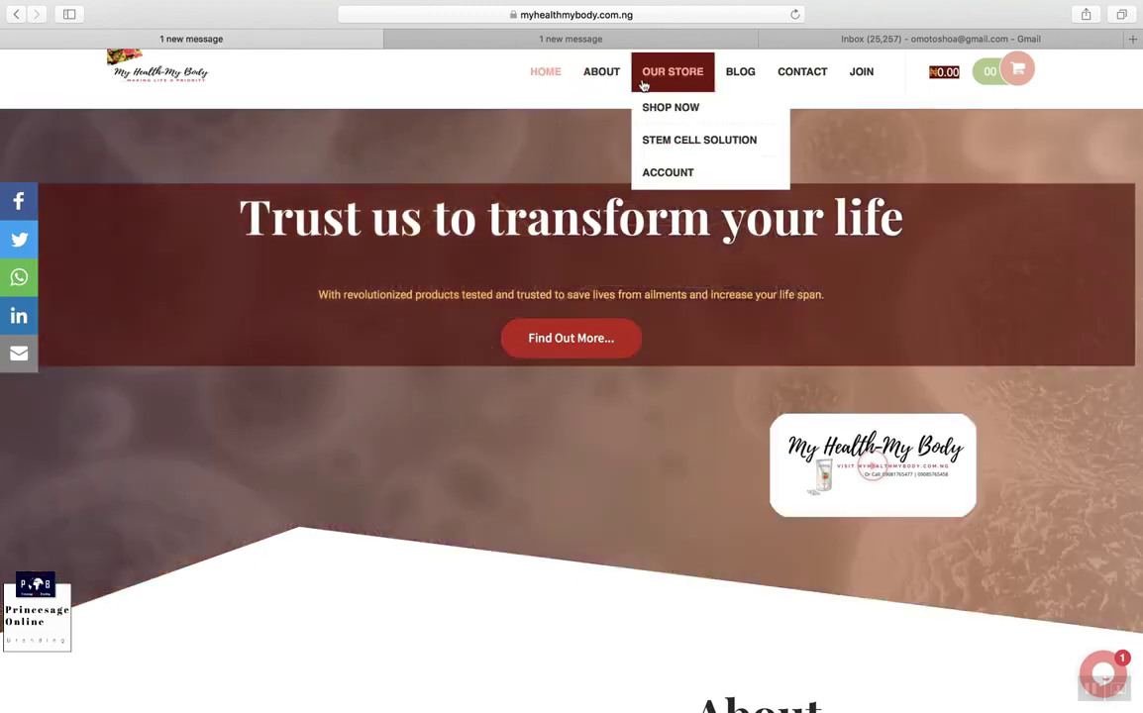
mouse_move(683, 108)
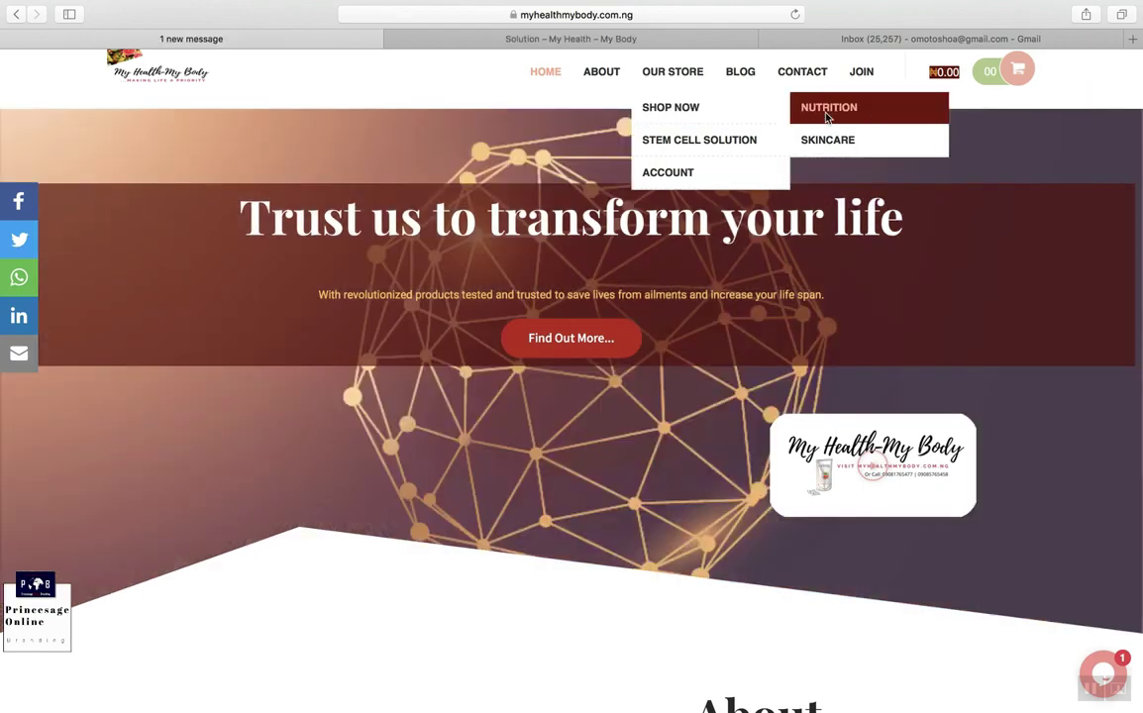
mouse_move(706, 174)
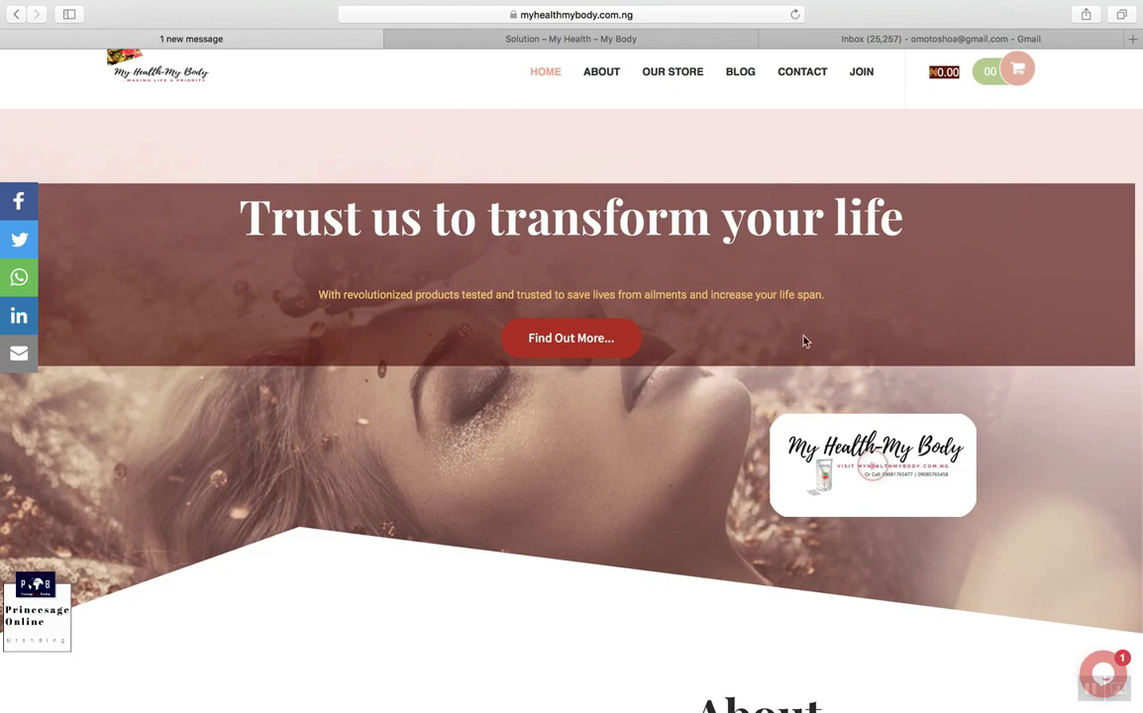
scroll(803, 340, down, 3)
scroll(803, 340, up, 5)
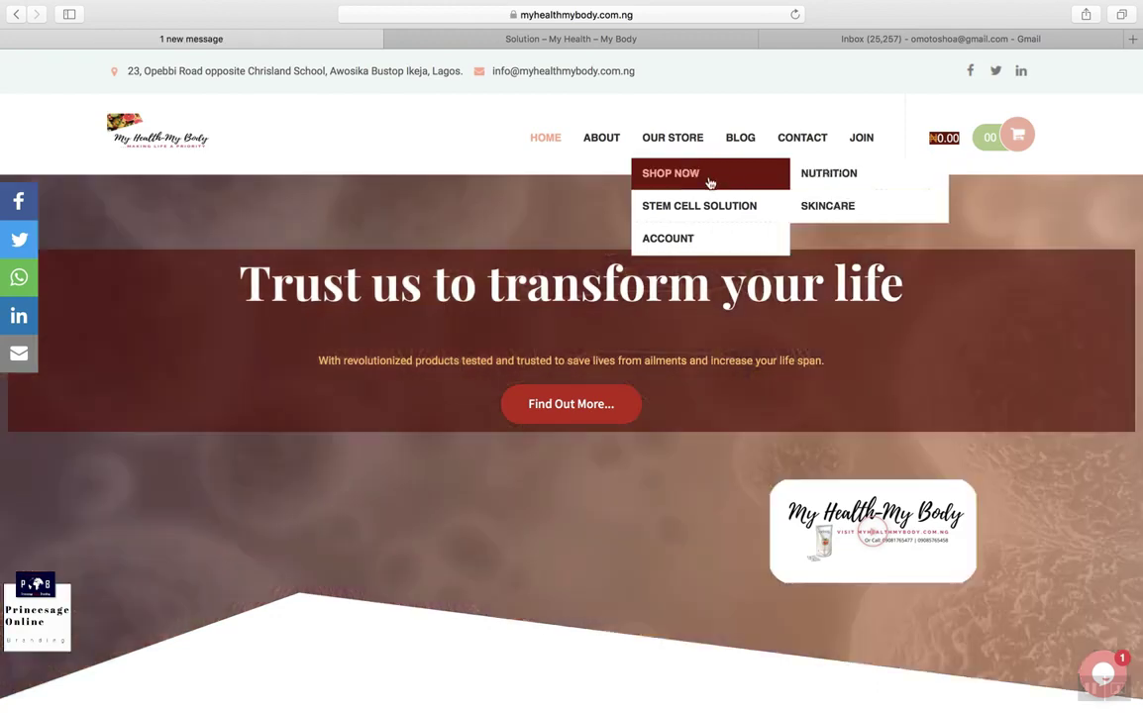
Step: Go to OUR STORE > SHOP NOW and scroll through the six products priced ₦17,000.00 each
click(709, 179)
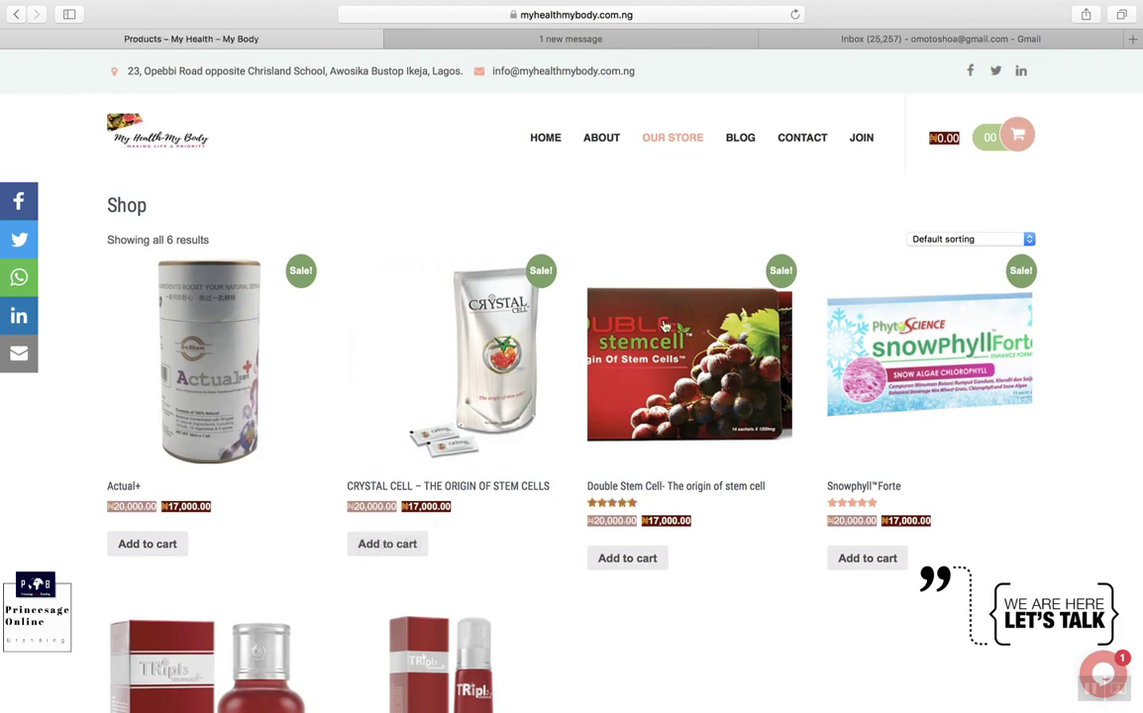
scroll(674, 486, down, 1)
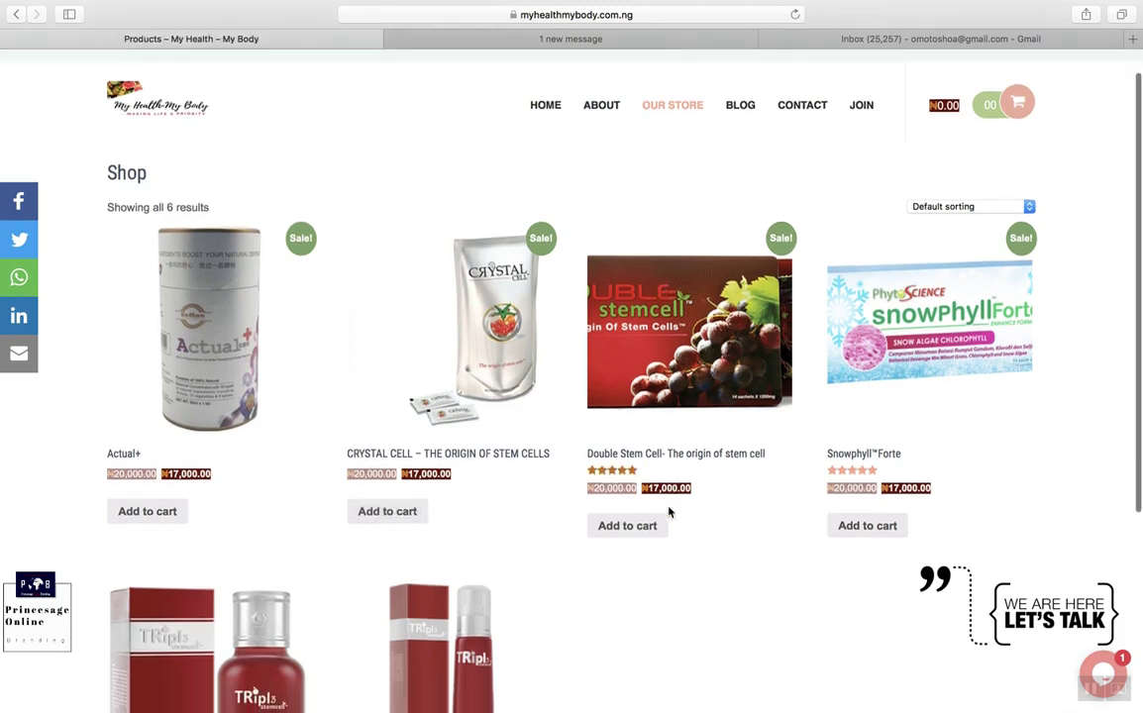
Step: Add Double Stem Cell (₦17,000.00) to the cart and bring up the Share cart options
click(620, 534)
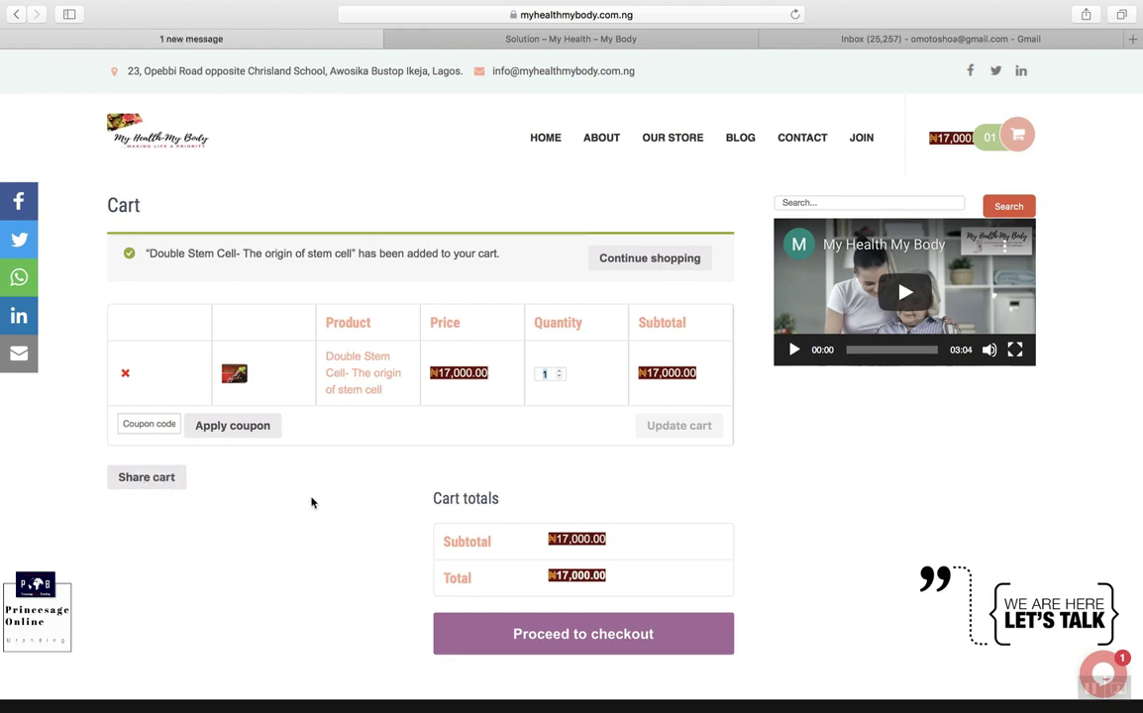
click(146, 479)
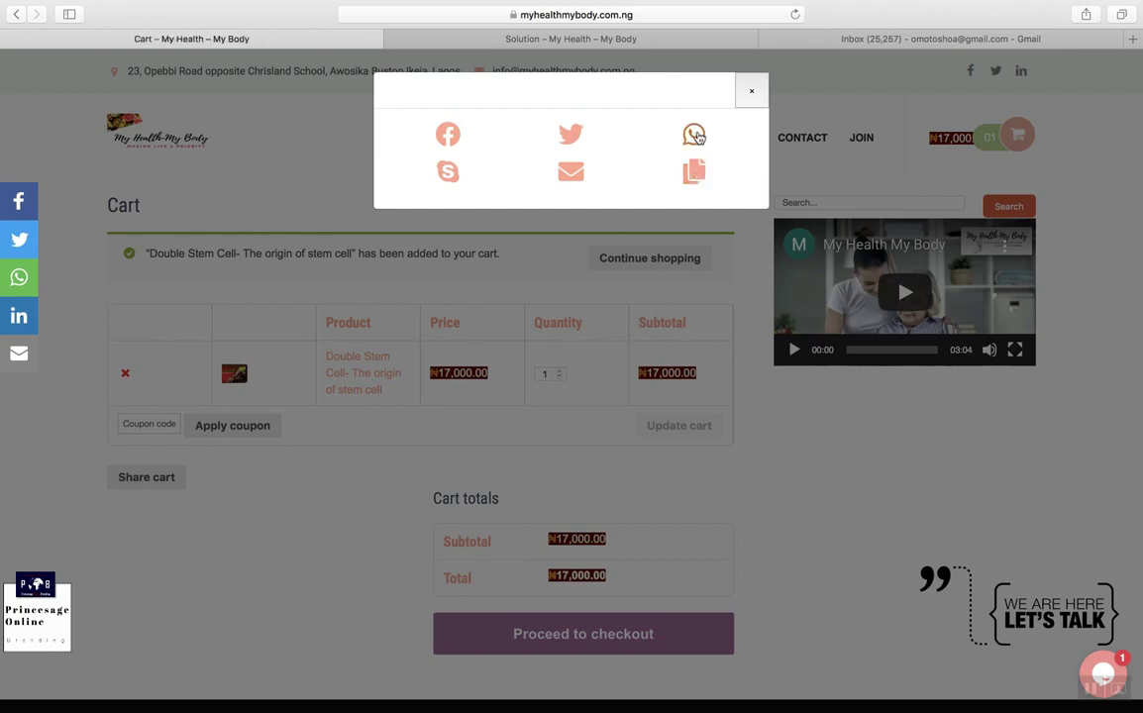
Step: Close the share-cart window and continue shopping back on the Shop page
click(751, 91)
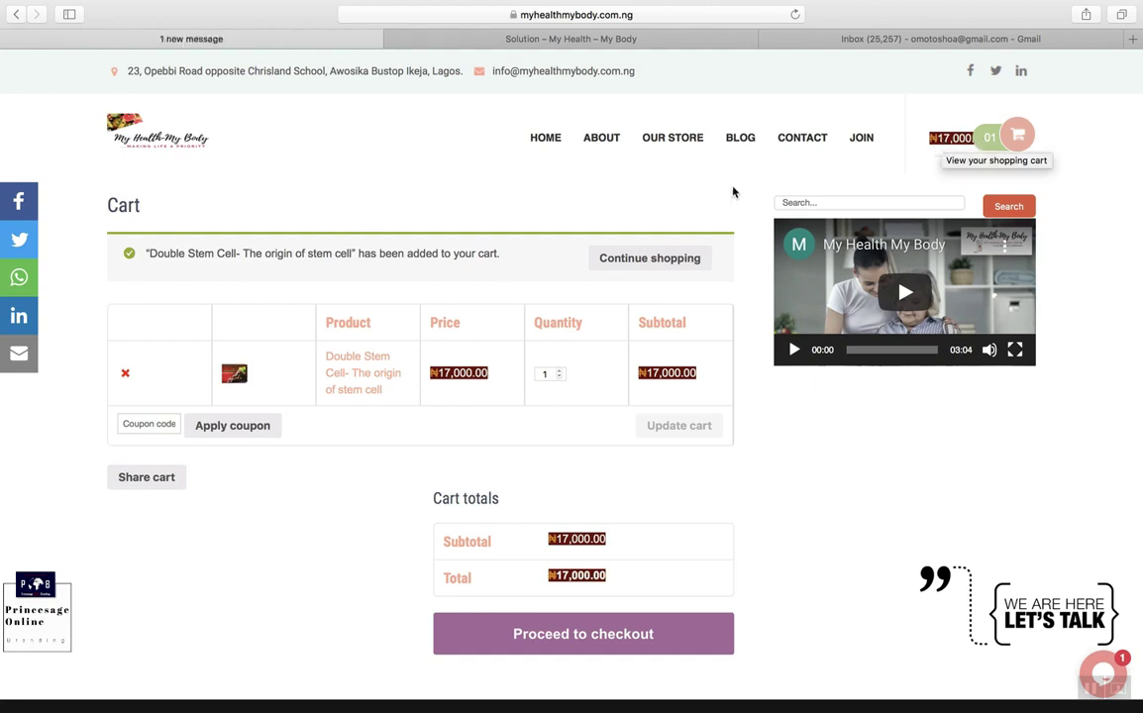
click(639, 262)
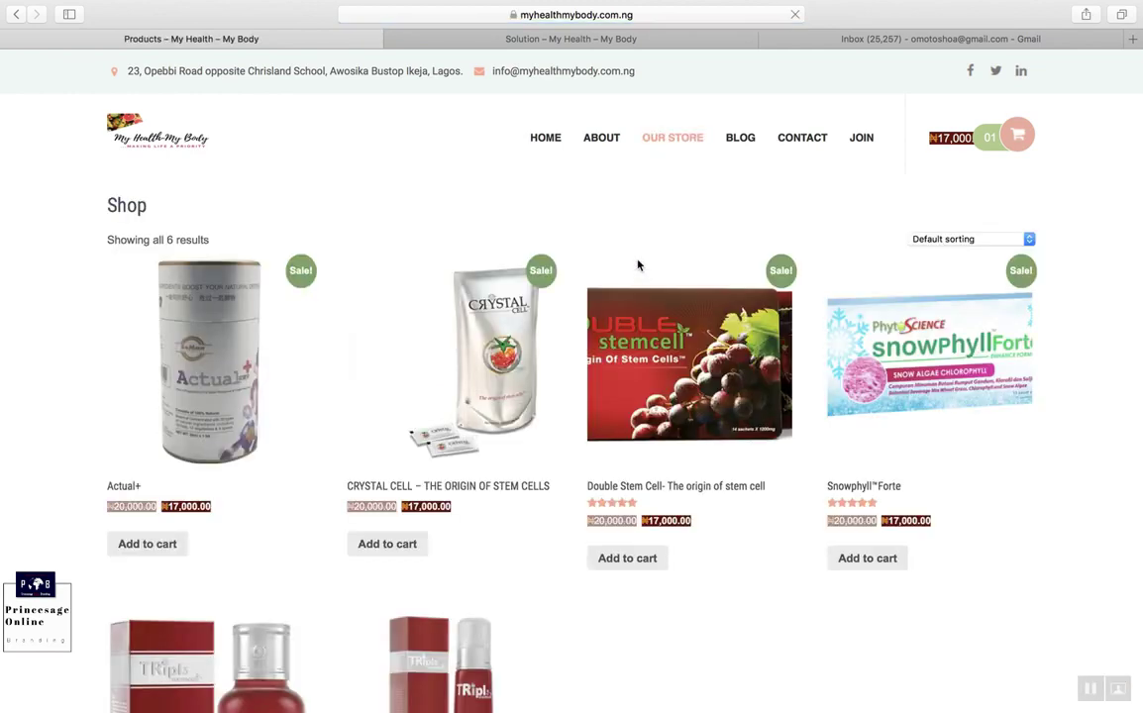
Step: Open the Double Stem Cell product page and scroll down to its coupon offers and Description tab
scroll(688, 403, down, 1)
click(689, 403)
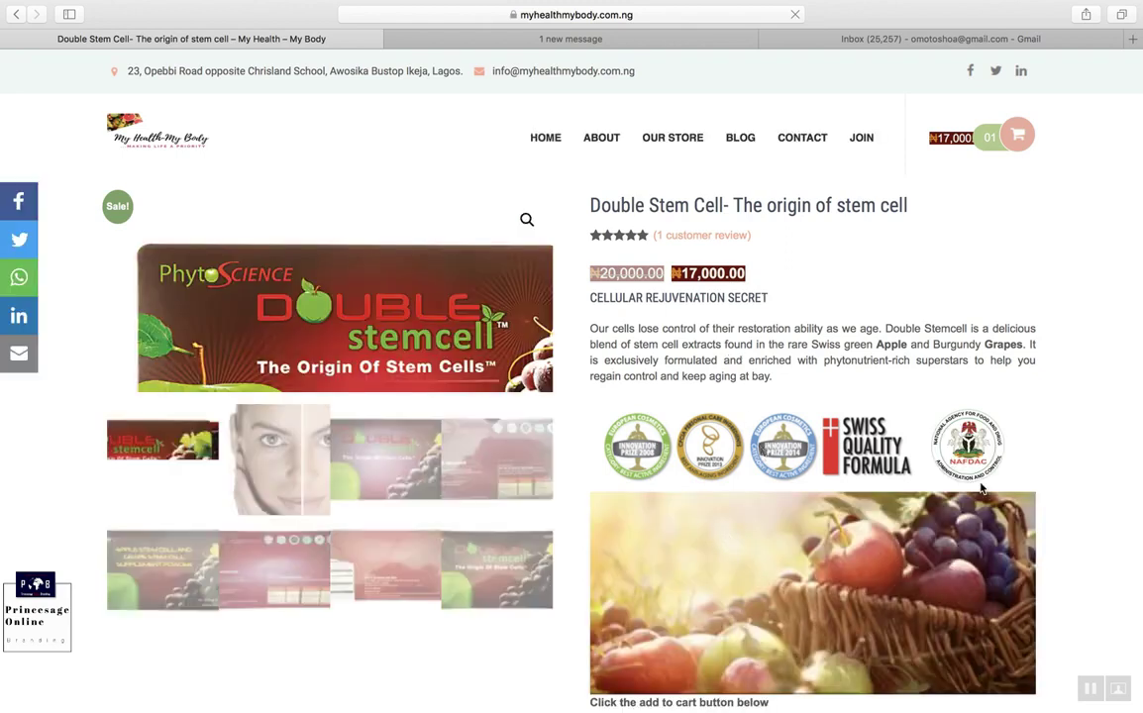
scroll(981, 488, down, 4)
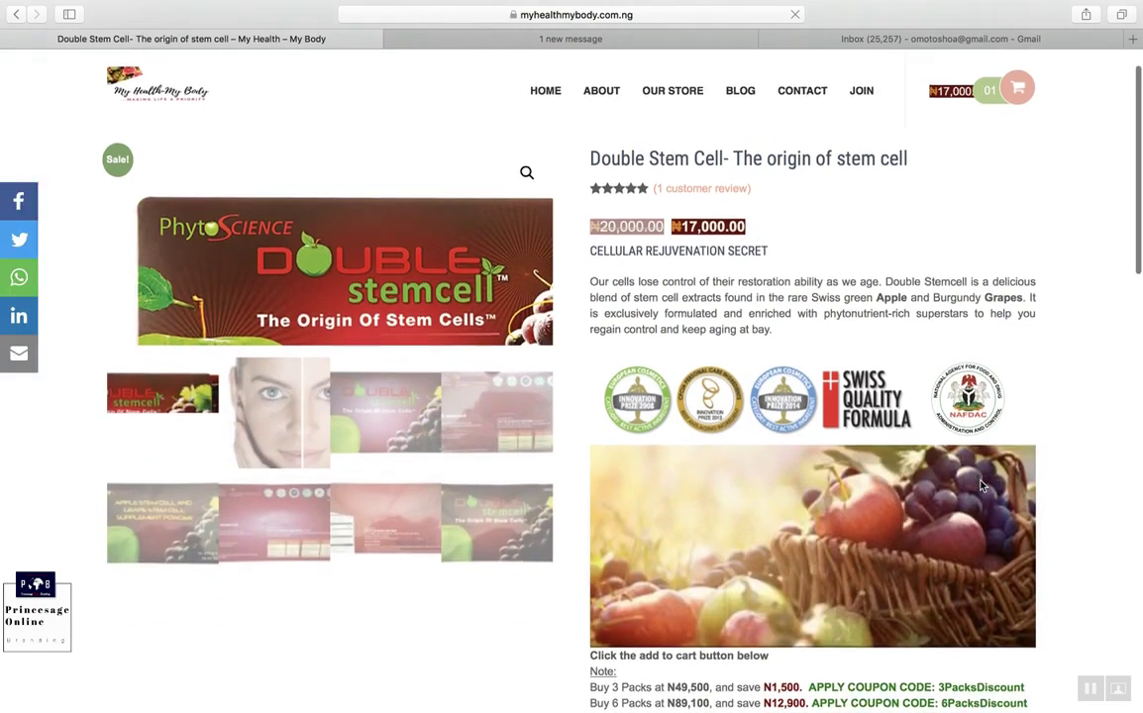
scroll(980, 486, down, 1)
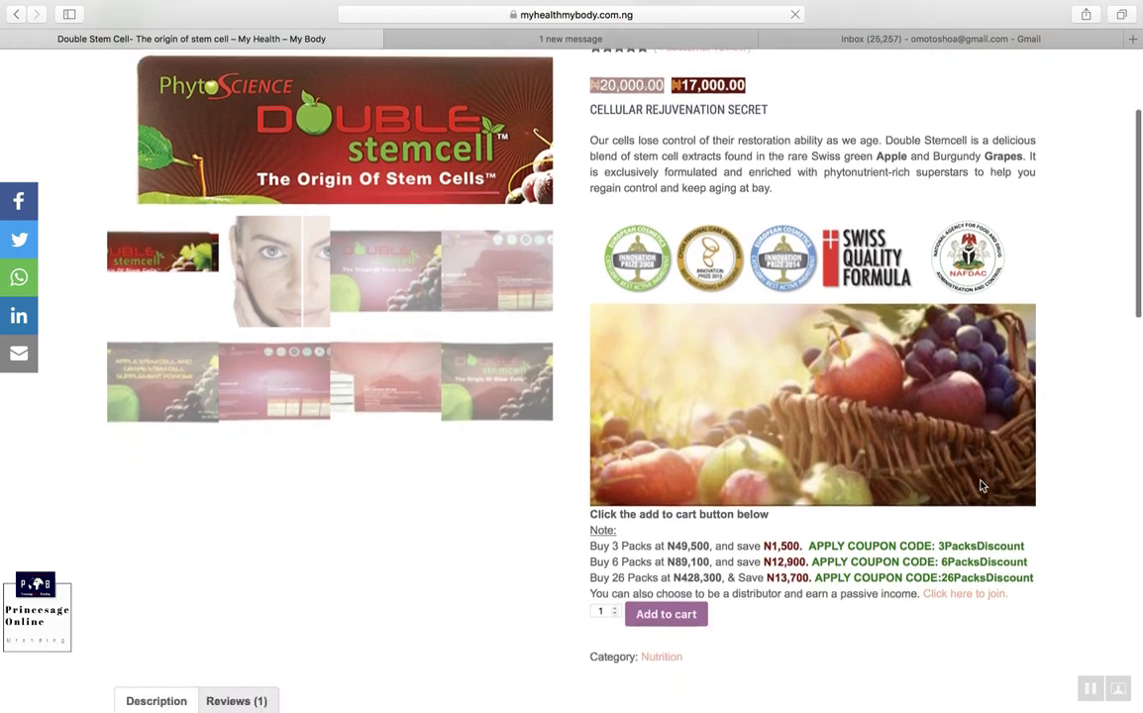
scroll(981, 484, down, 7)
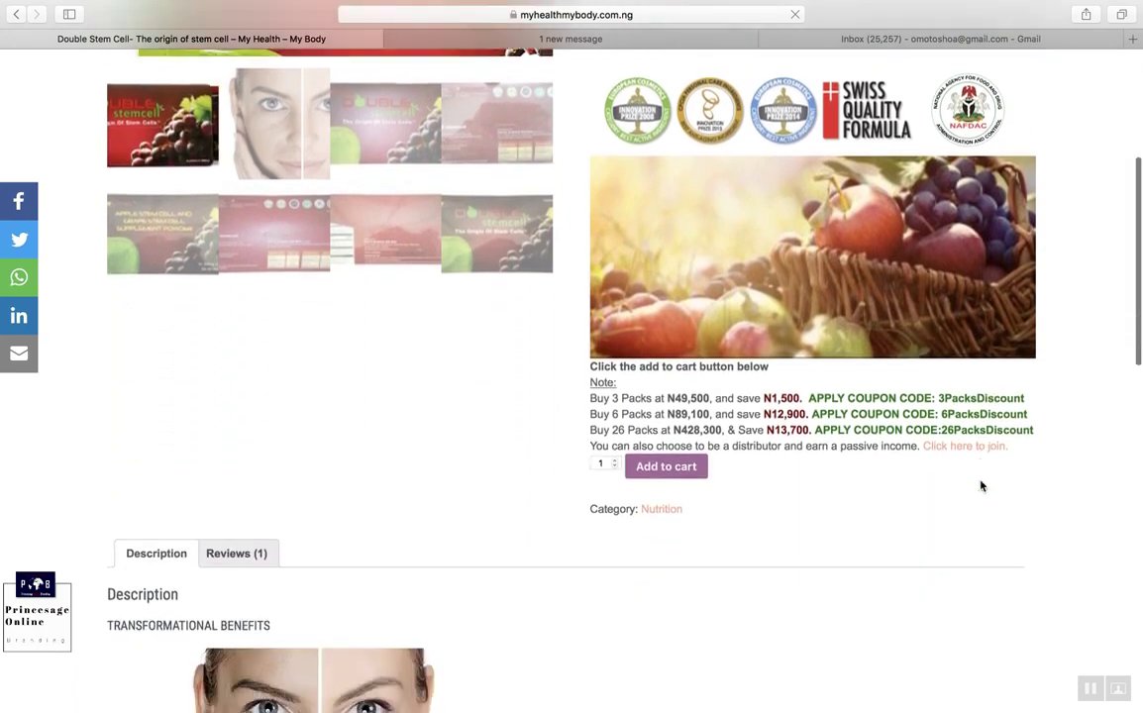
scroll(981, 486, down, 2)
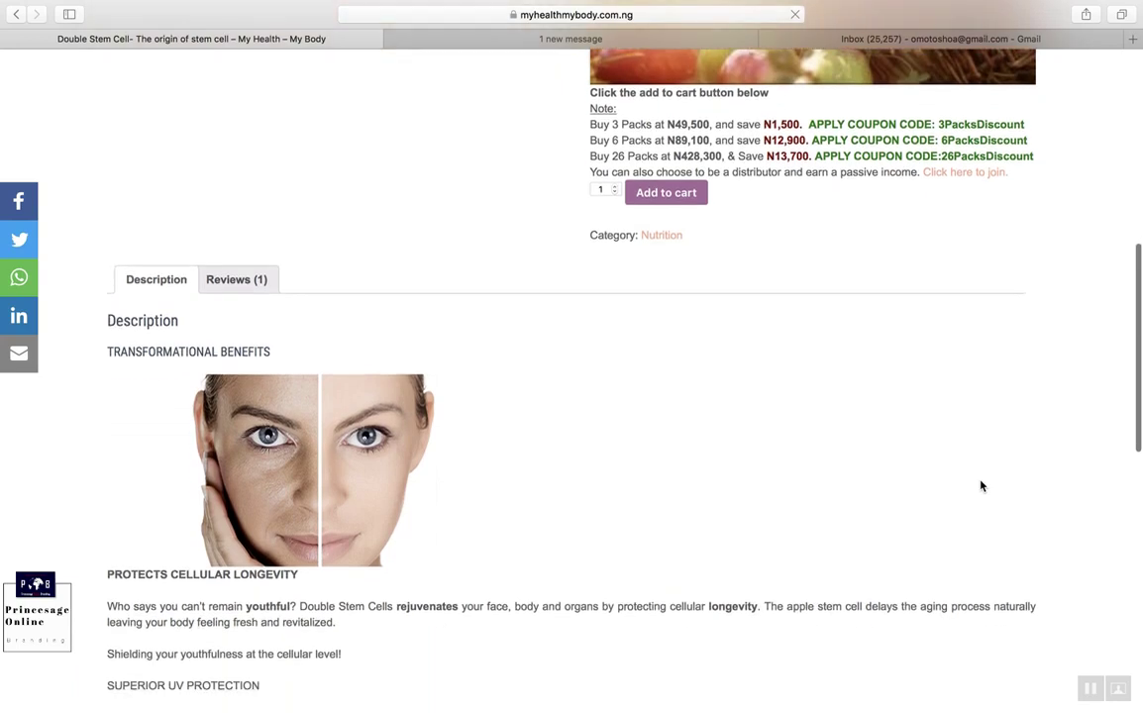
scroll(981, 485, up, 6)
scroll(981, 486, down, 12)
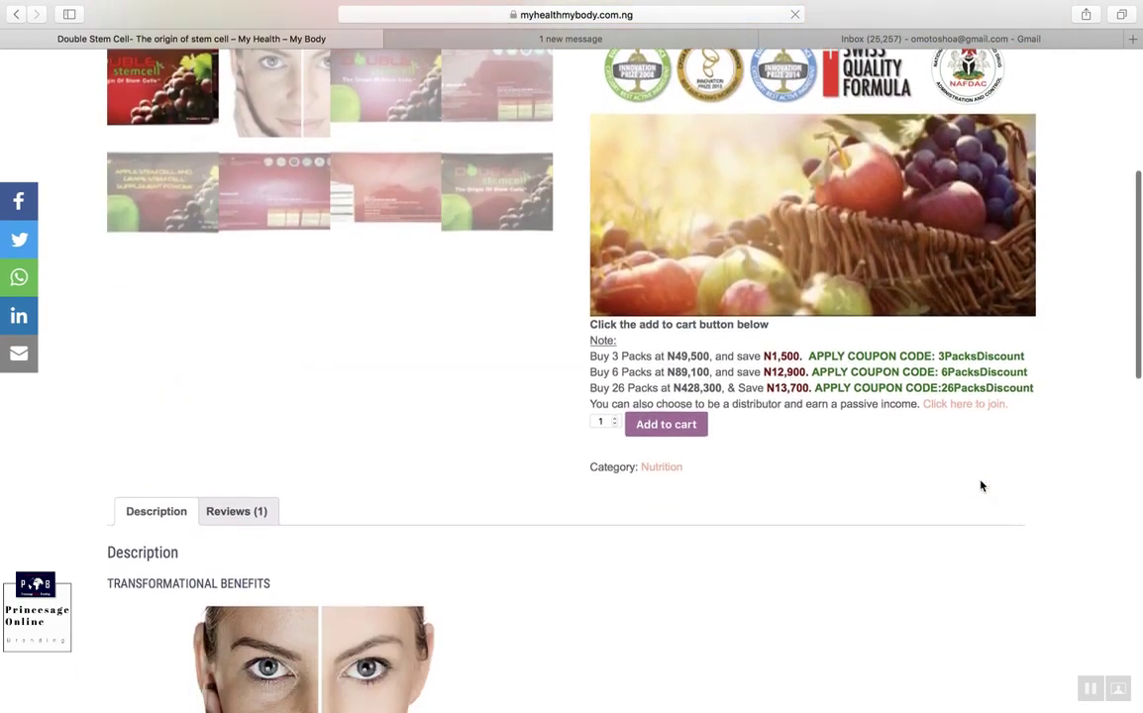
scroll(980, 485, down, 10)
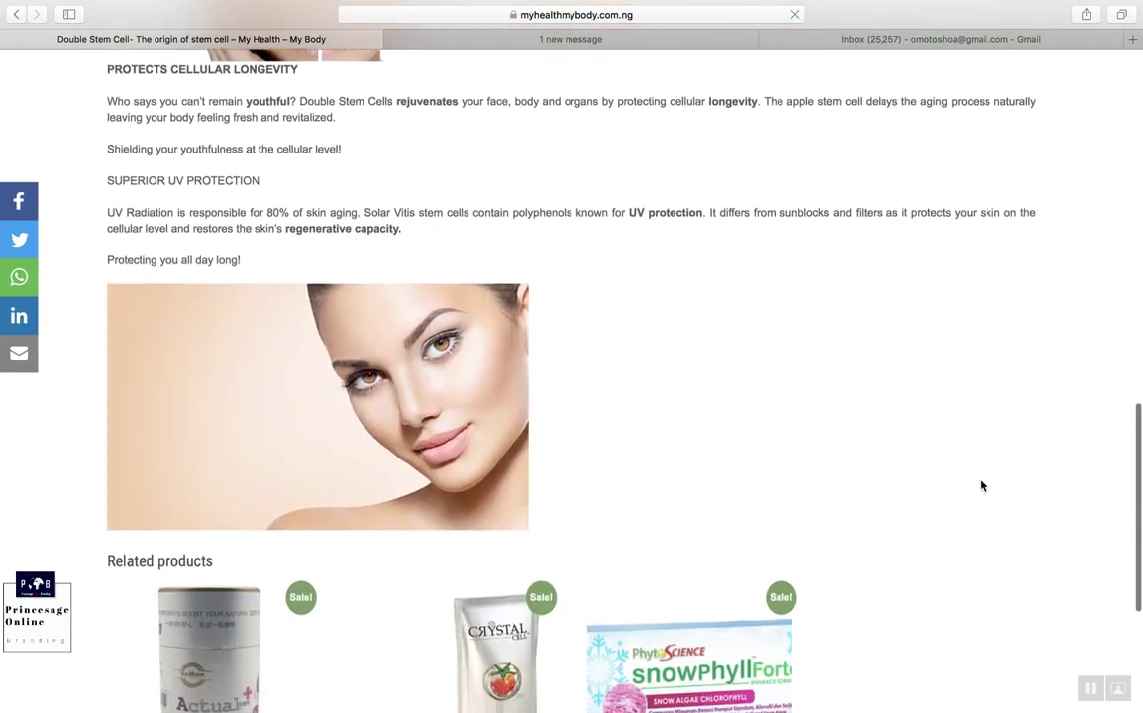
scroll(981, 485, up, 13)
scroll(980, 485, up, 16)
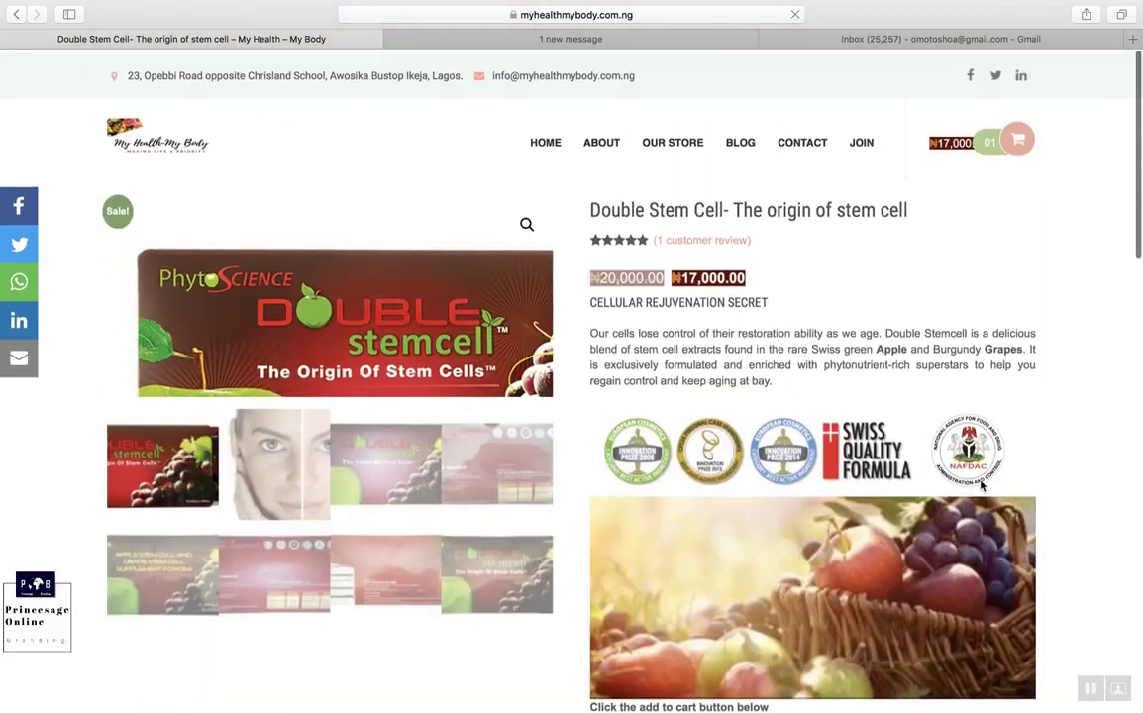
scroll(711, 485, down, 3)
scroll(767, 446, down, 8)
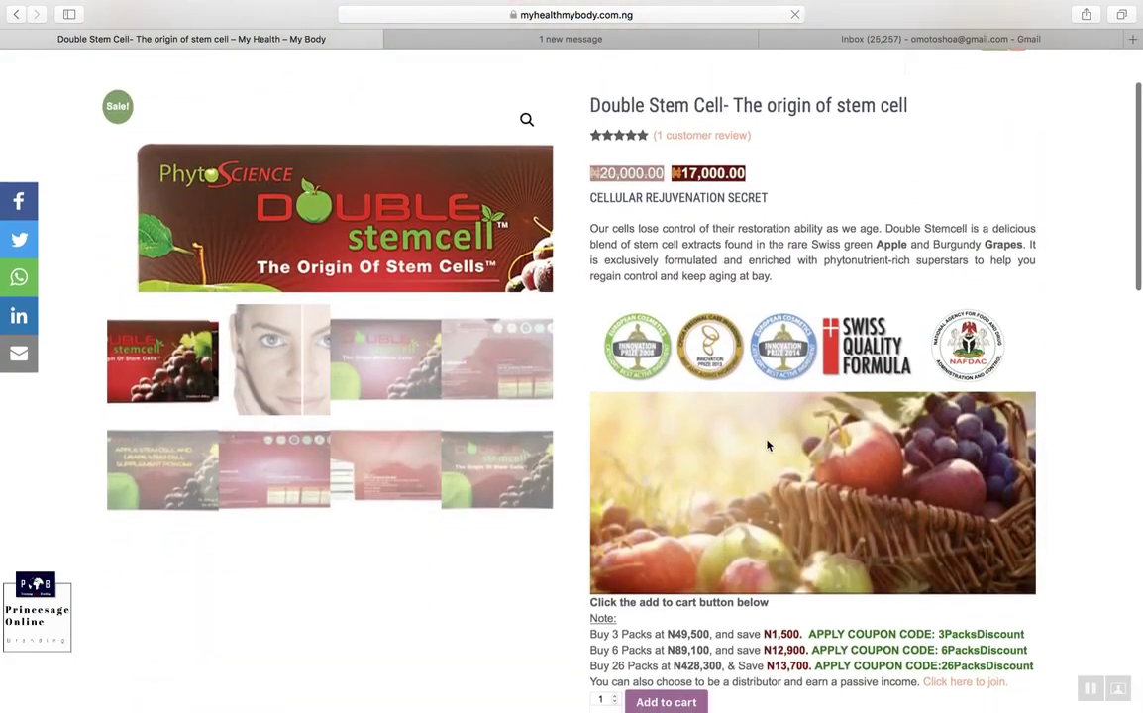
scroll(767, 446, down, 2)
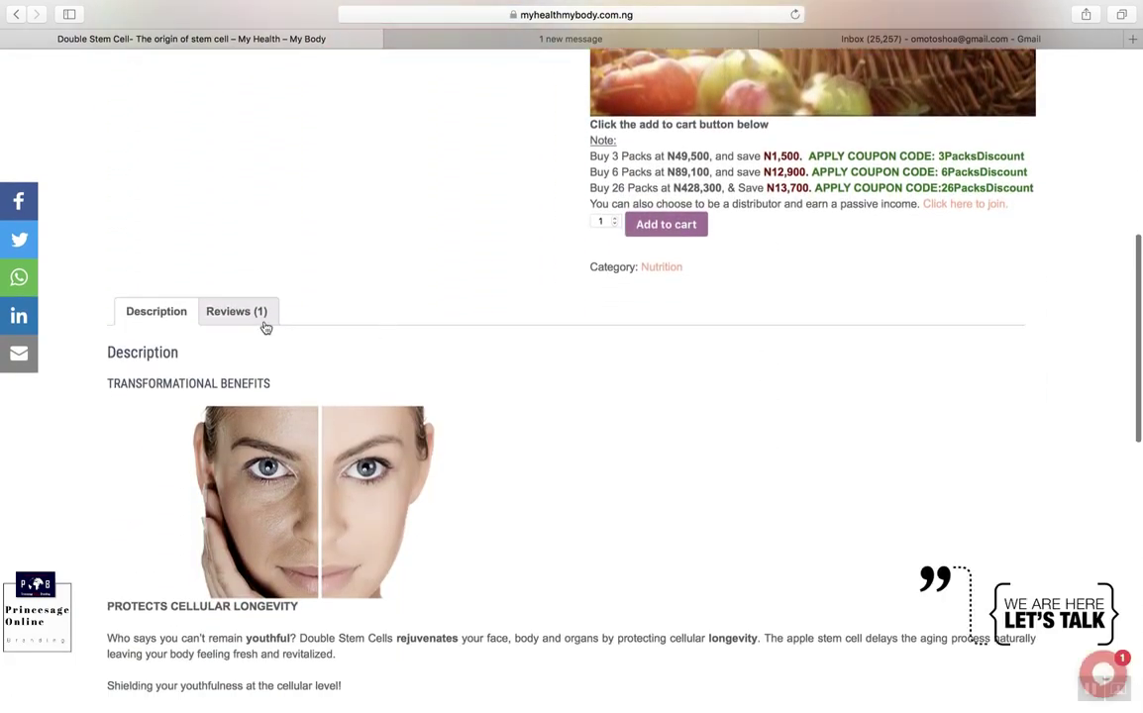
Step: Check the Reviews and Description tabs, then add CRYSTAL CELL to the cart for a ₦34,000.00 total
click(236, 313)
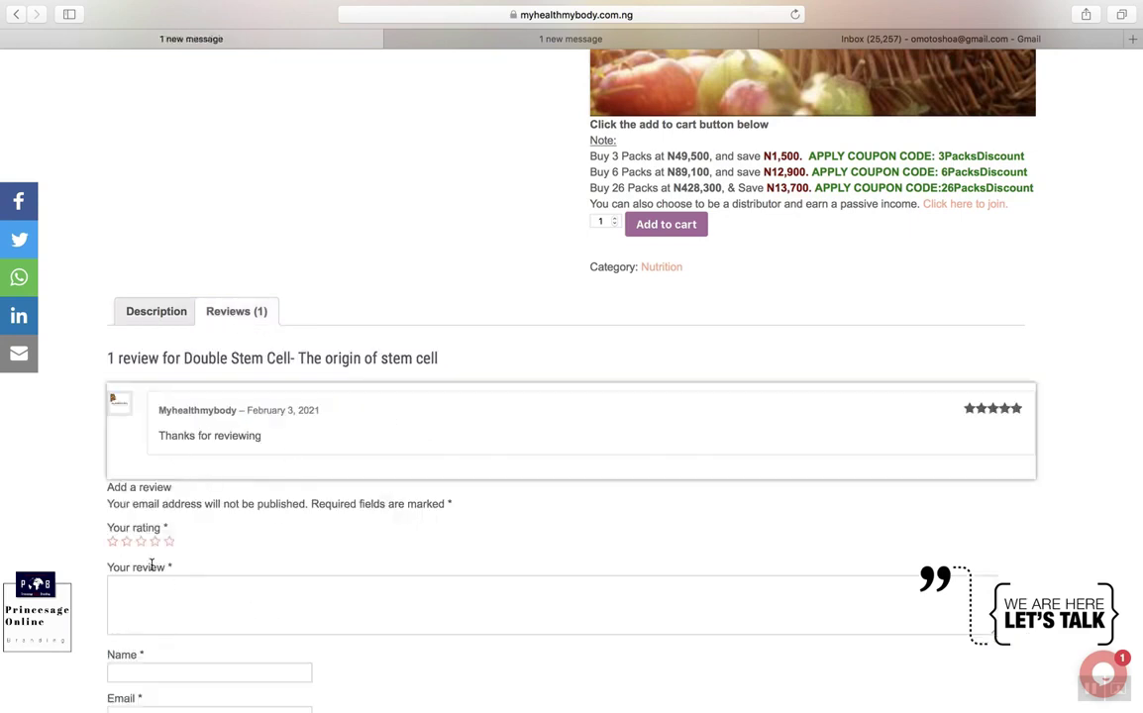
click(161, 322)
scroll(466, 331, up, 6)
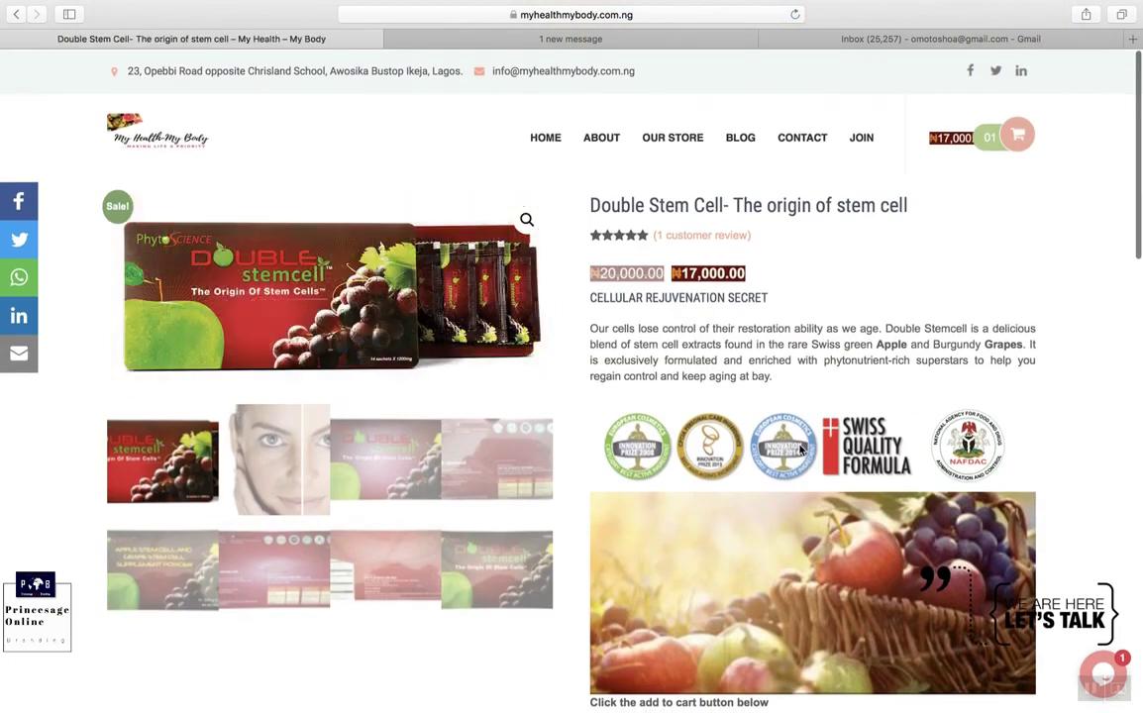
scroll(737, 403, down, 5)
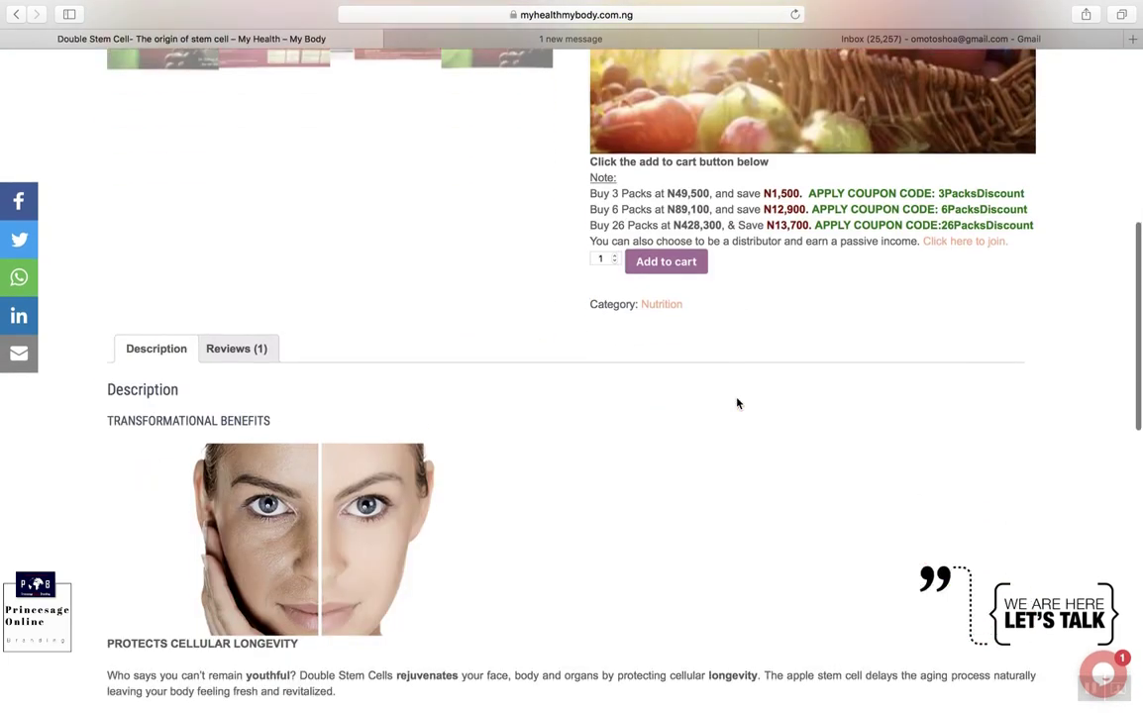
scroll(737, 404, up, 6)
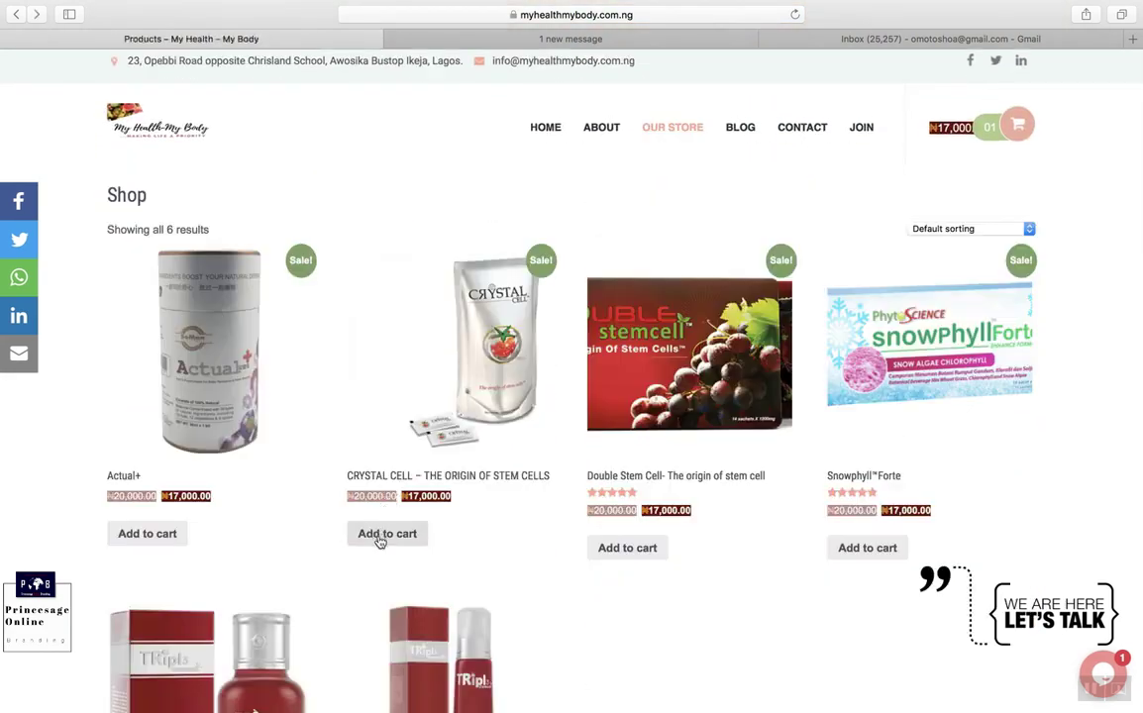
click(384, 537)
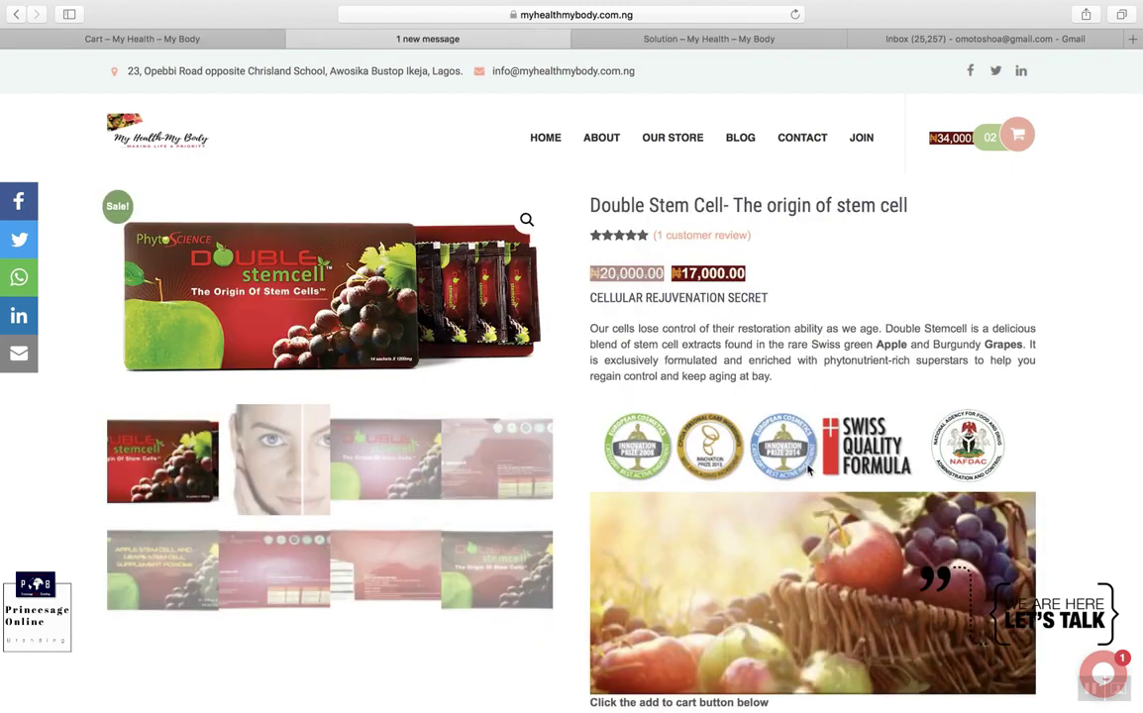
scroll(809, 471, down, 2)
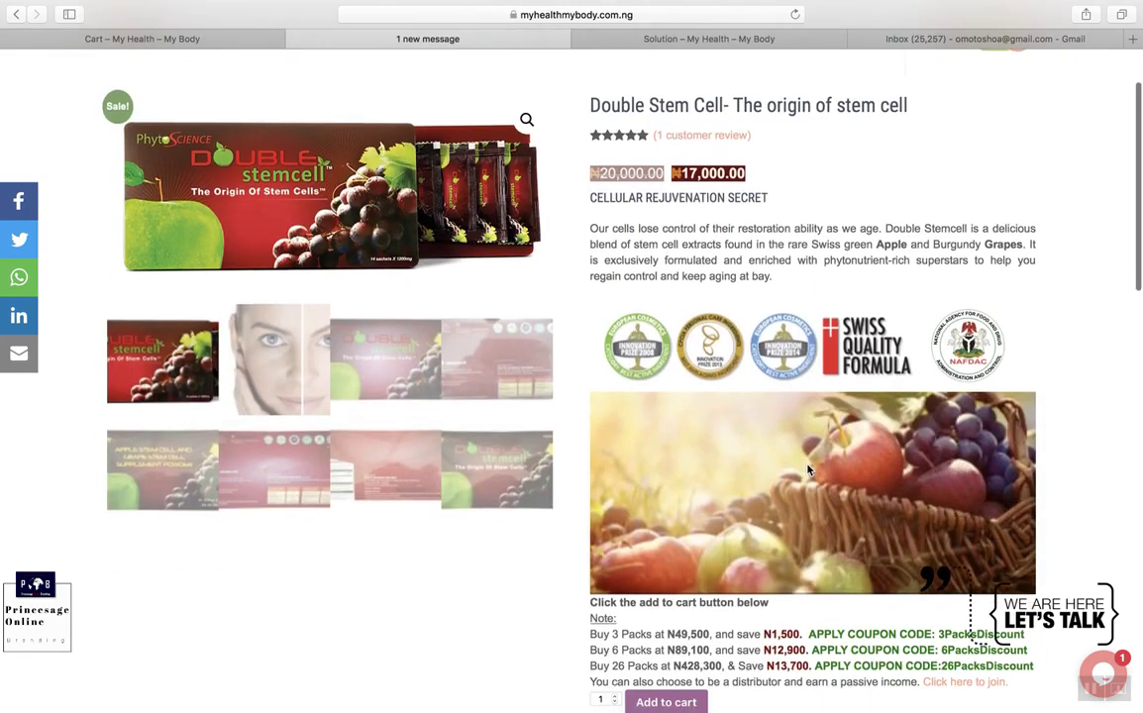
scroll(808, 470, down, 1)
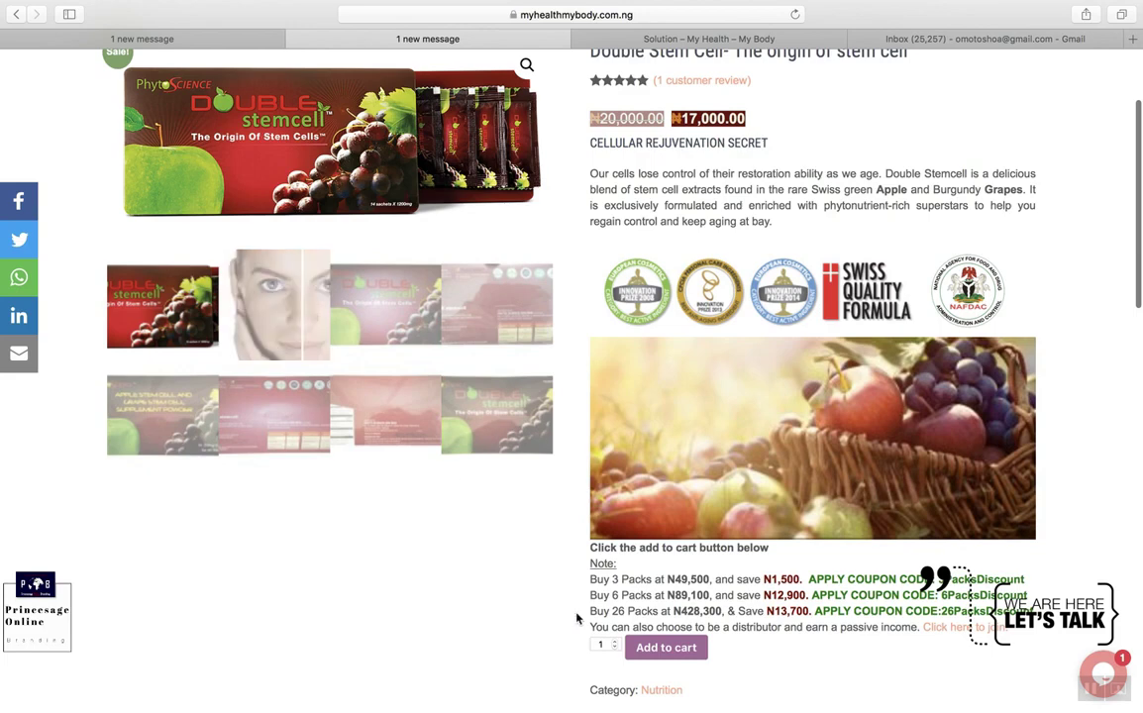
scroll(651, 628, down, 2)
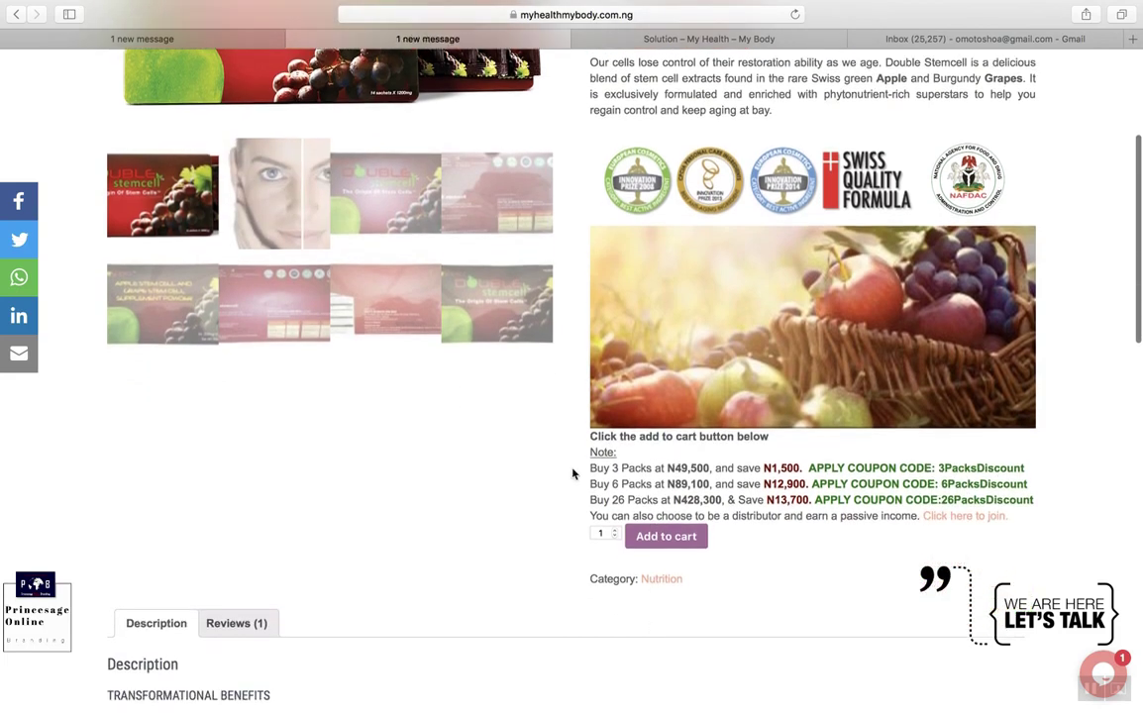
drag(591, 465, 1022, 499)
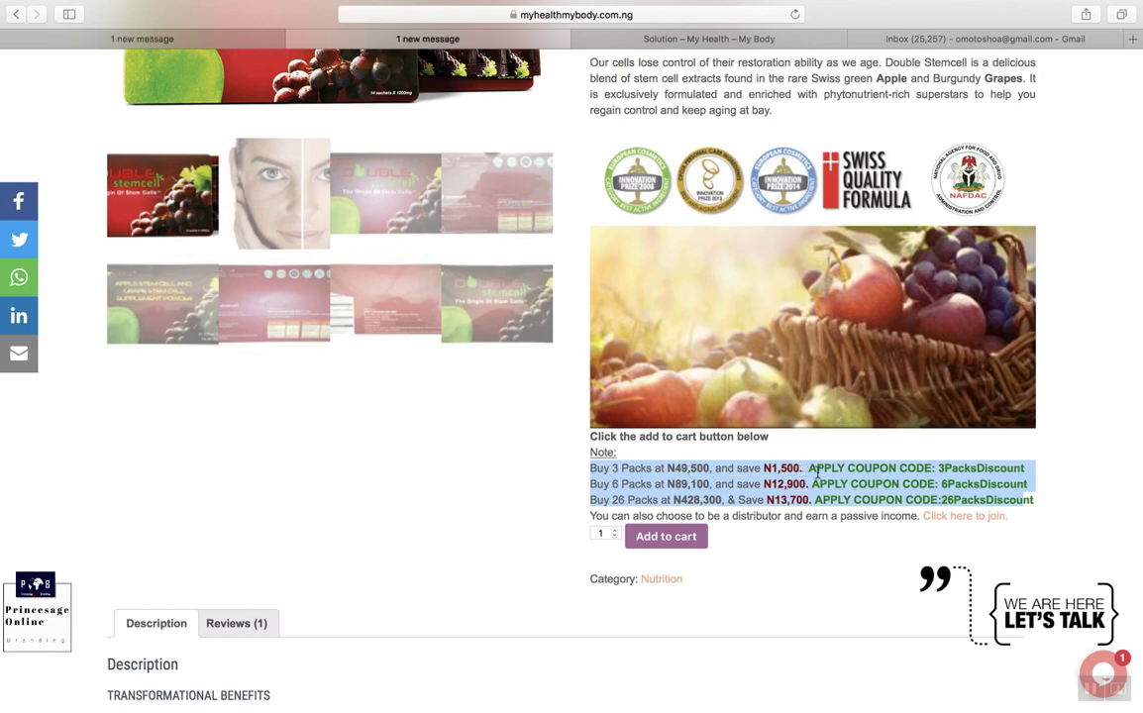
scroll(676, 413, up, 2)
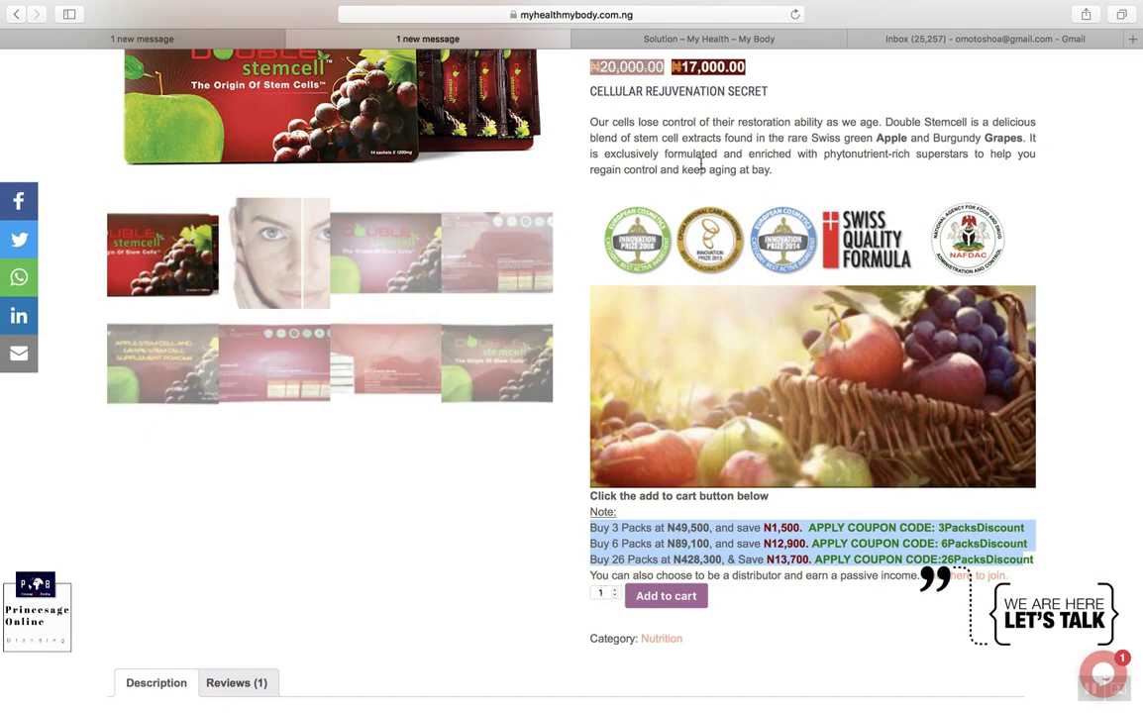
click(199, 42)
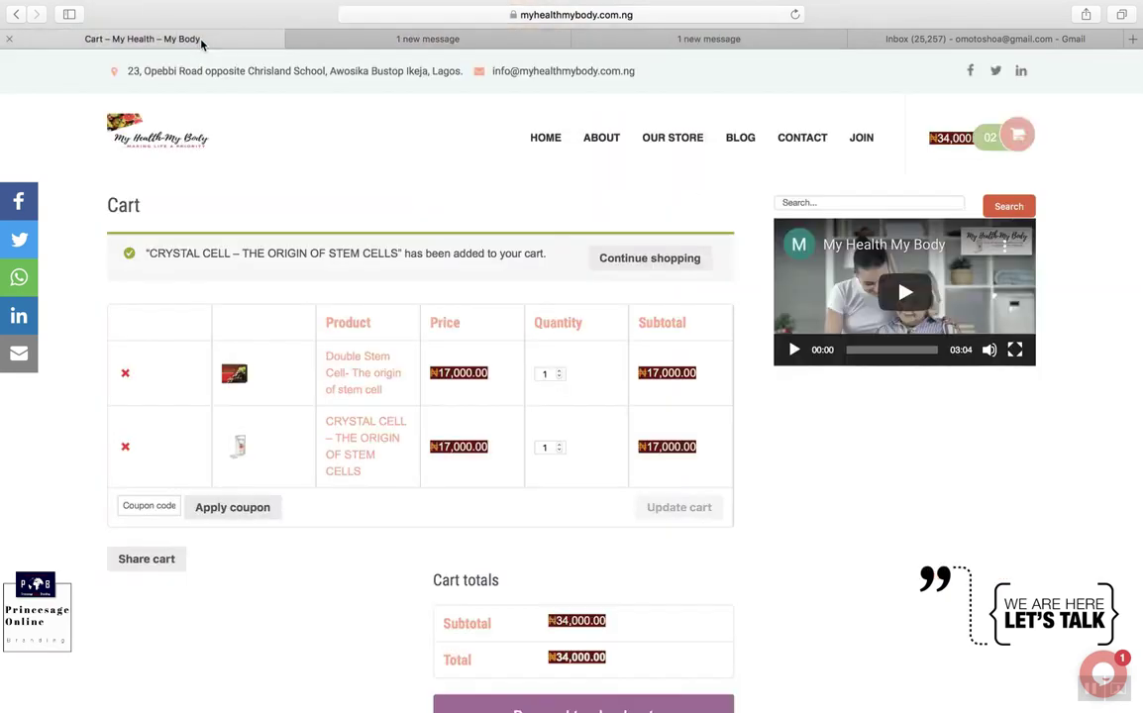
Step: Set Double Stem Cell quantity to 3, note the ₦1,500 discount bringing ₦66,500.00, and proceed to checkout
double_click(540, 373)
text(3)
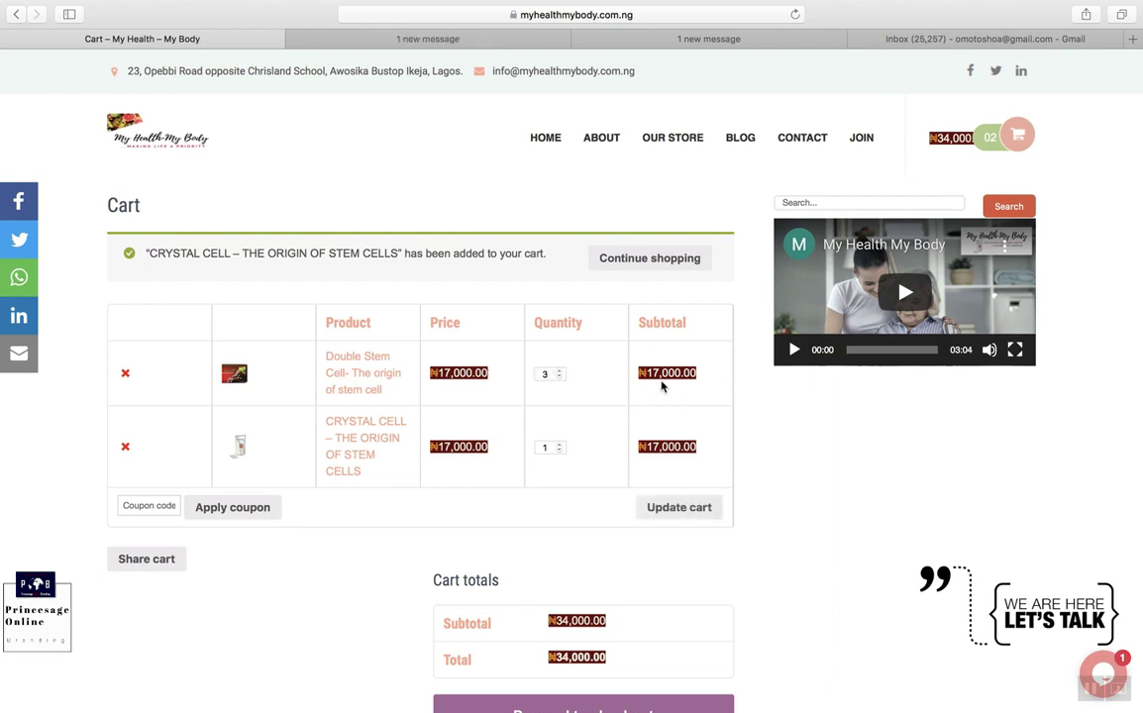
click(681, 509)
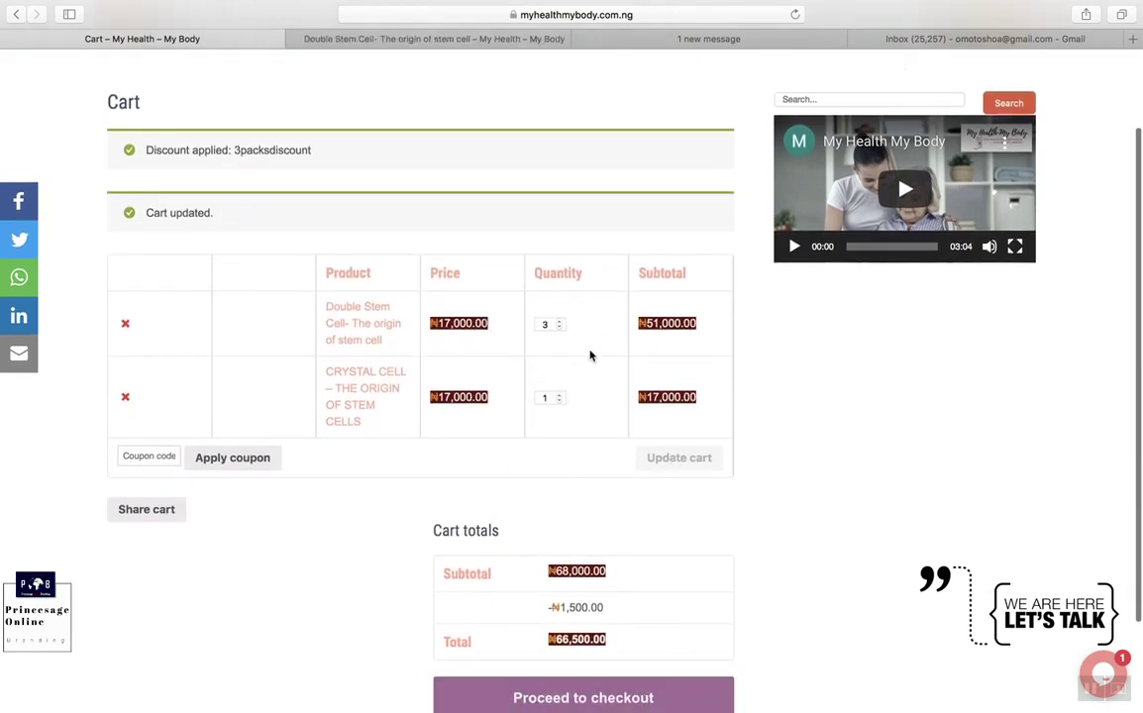
scroll(691, 221, down, 2)
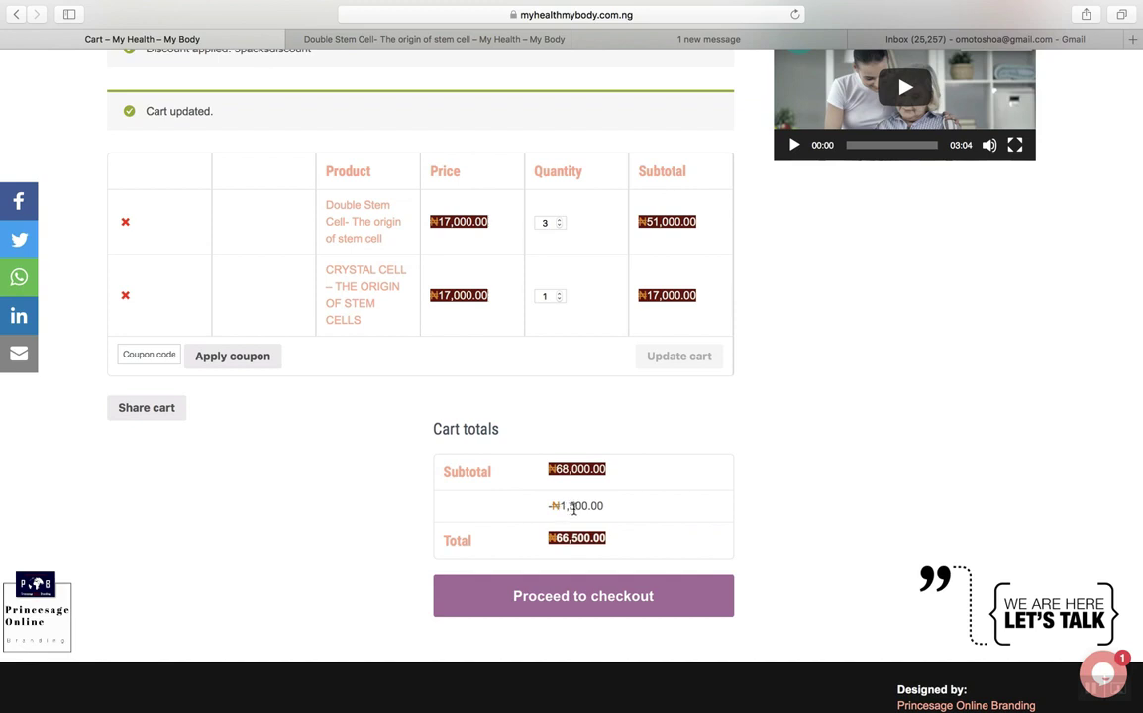
drag(612, 510, 545, 502)
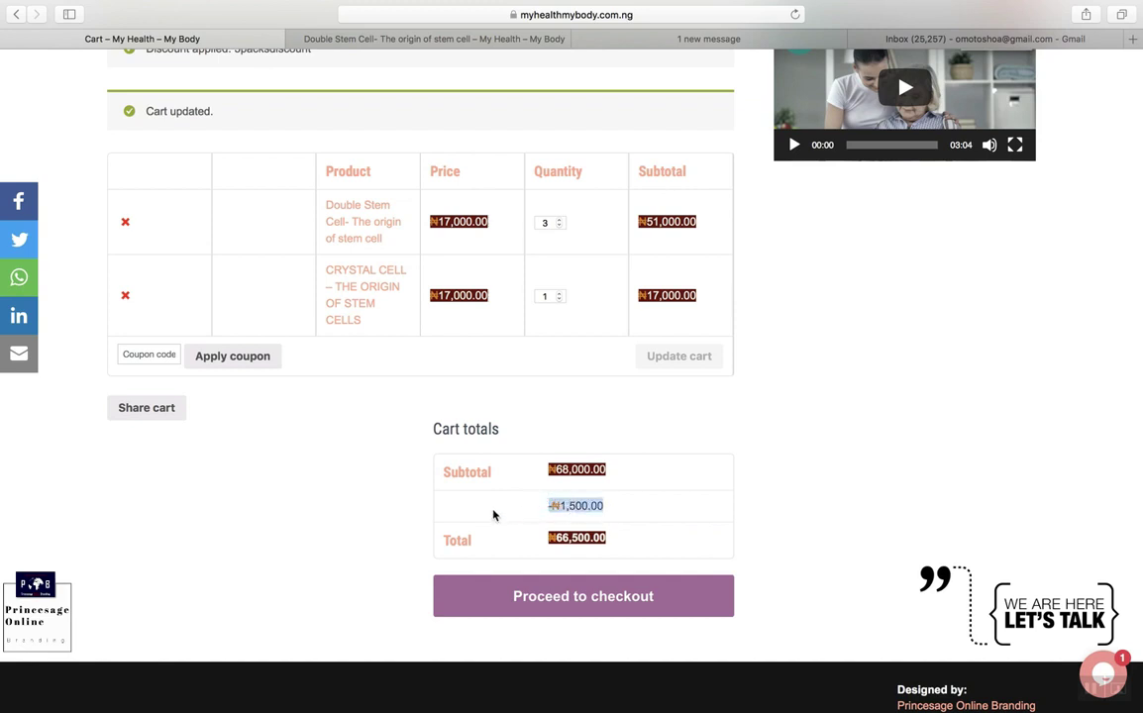
click(560, 606)
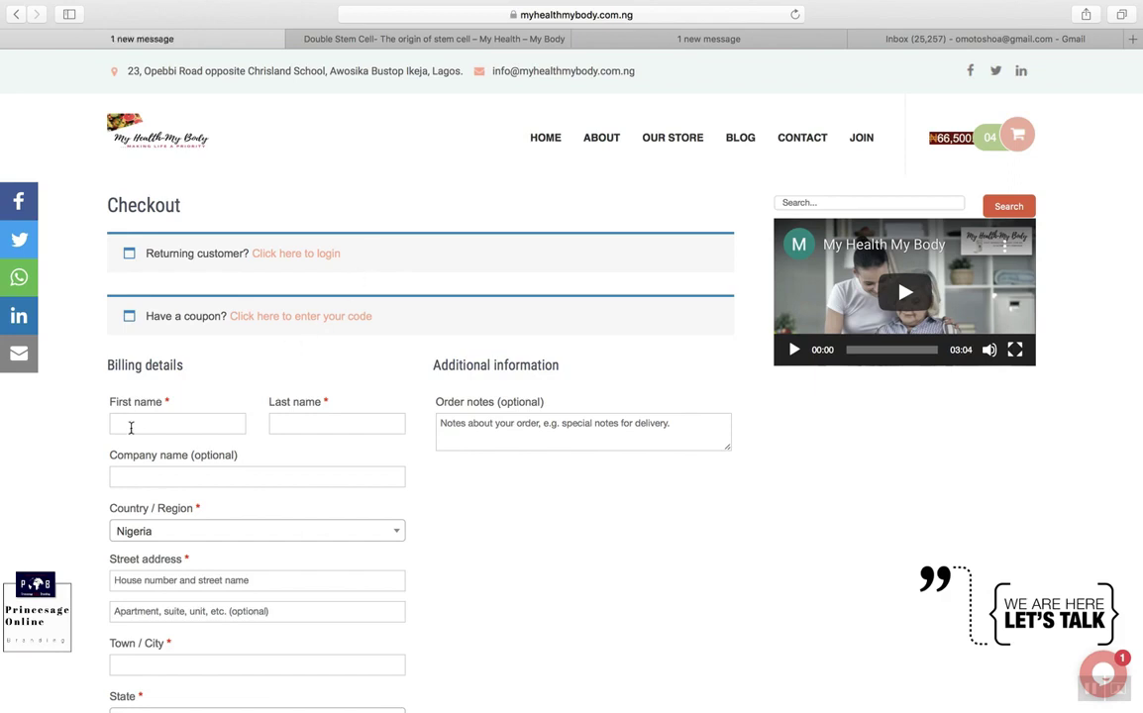
Step: Enter the buyer's first name in the billing form and accept the website's terms and conditions
scroll(256, 424, down, 3)
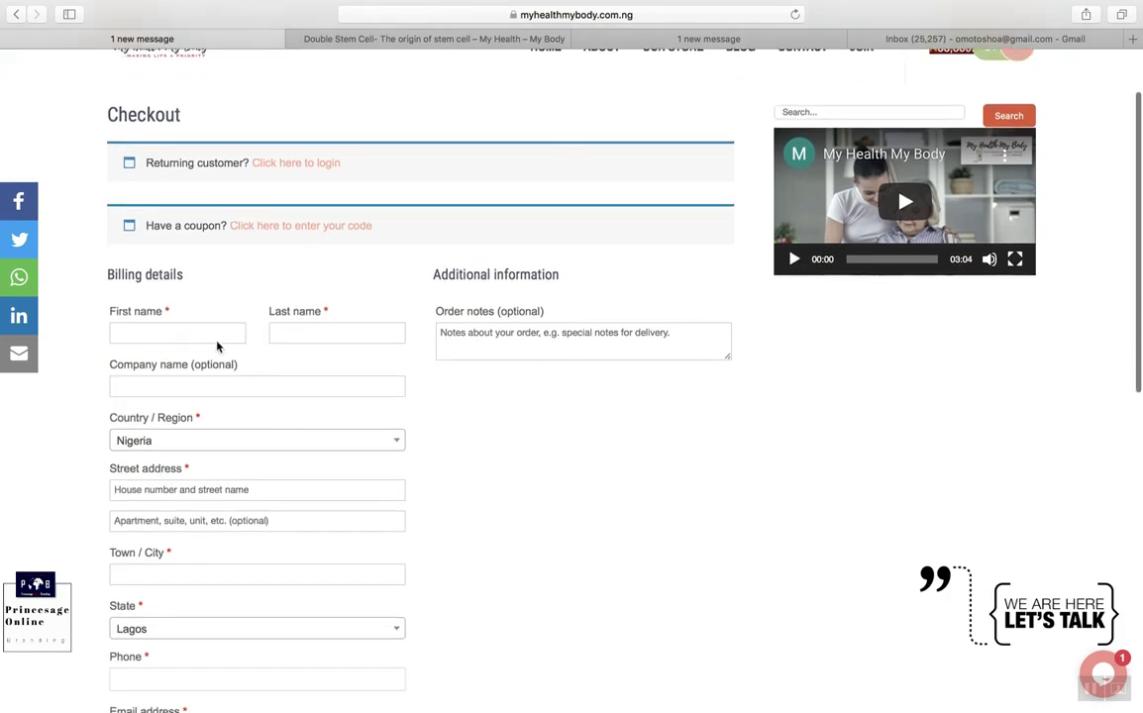
click(207, 337)
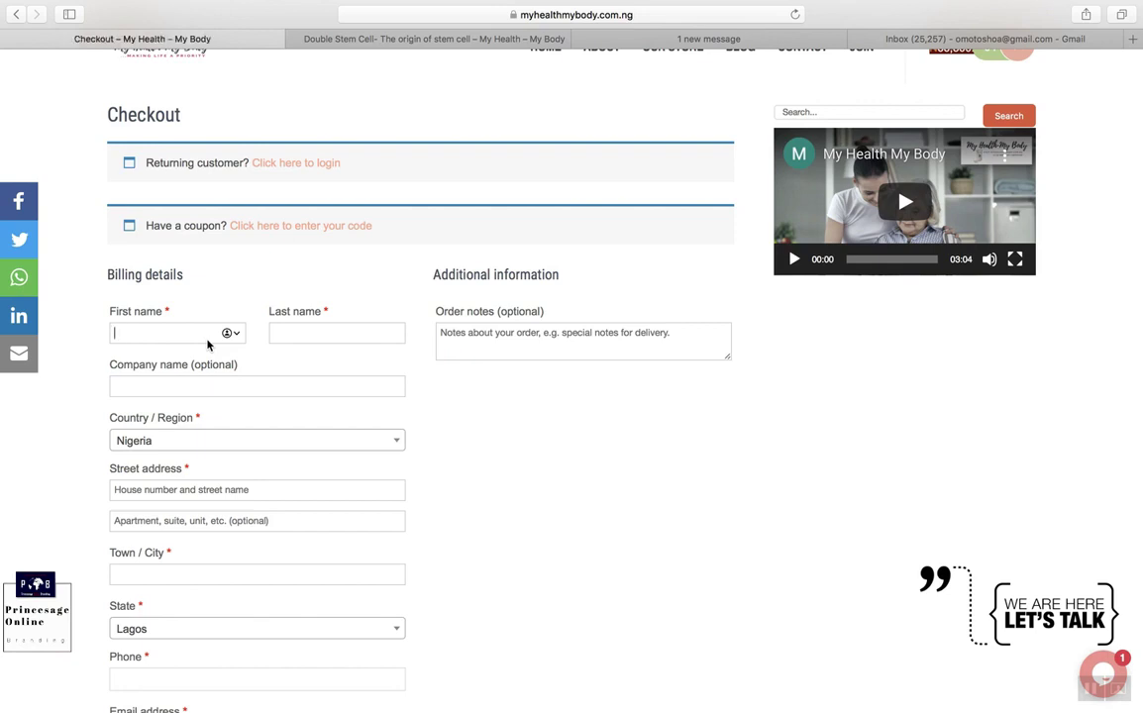
text(Adebayo)
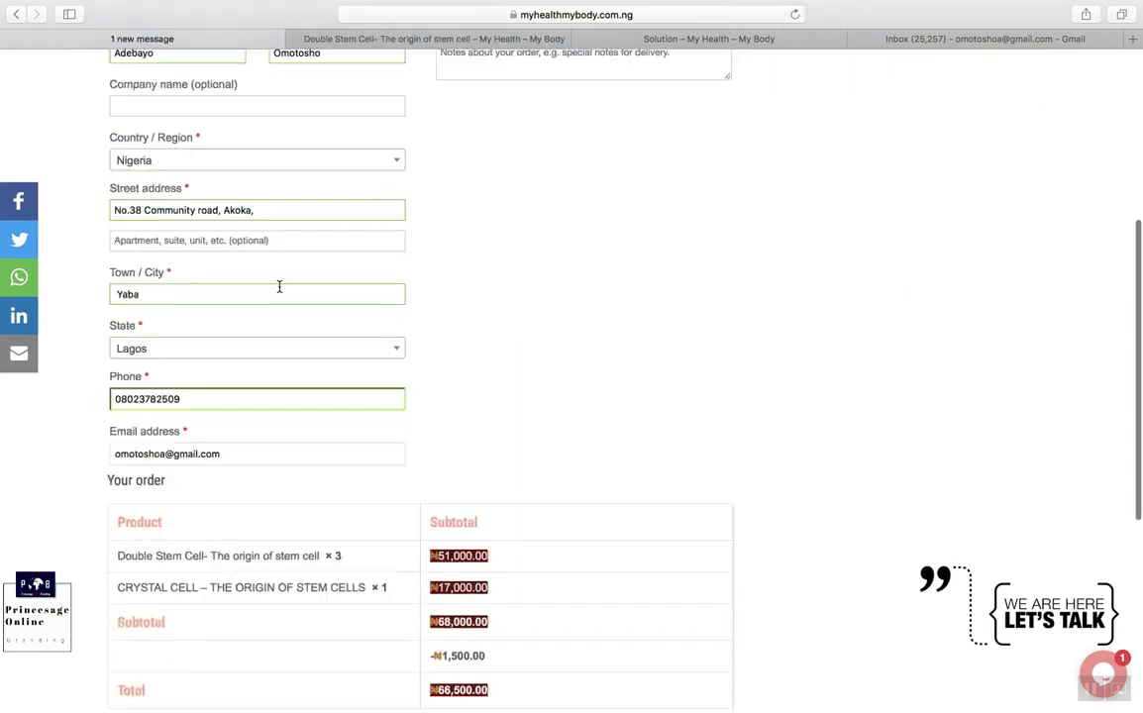
scroll(278, 146, up, 2)
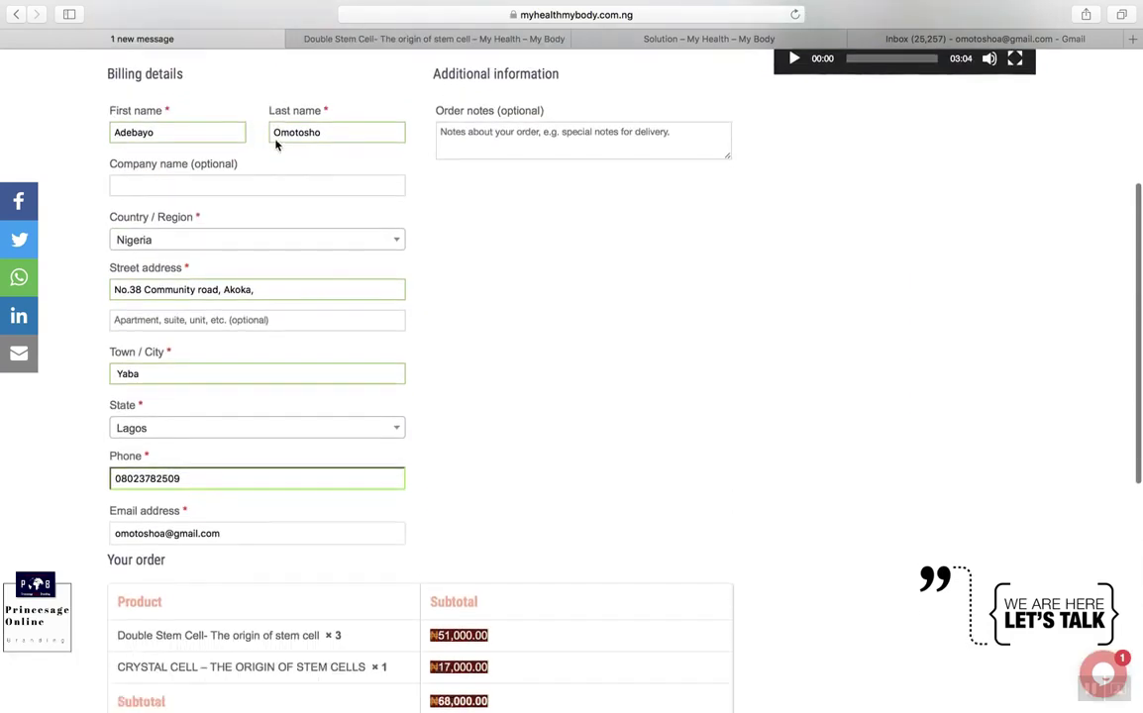
scroll(278, 145, down, 6)
scroll(276, 145, down, 5)
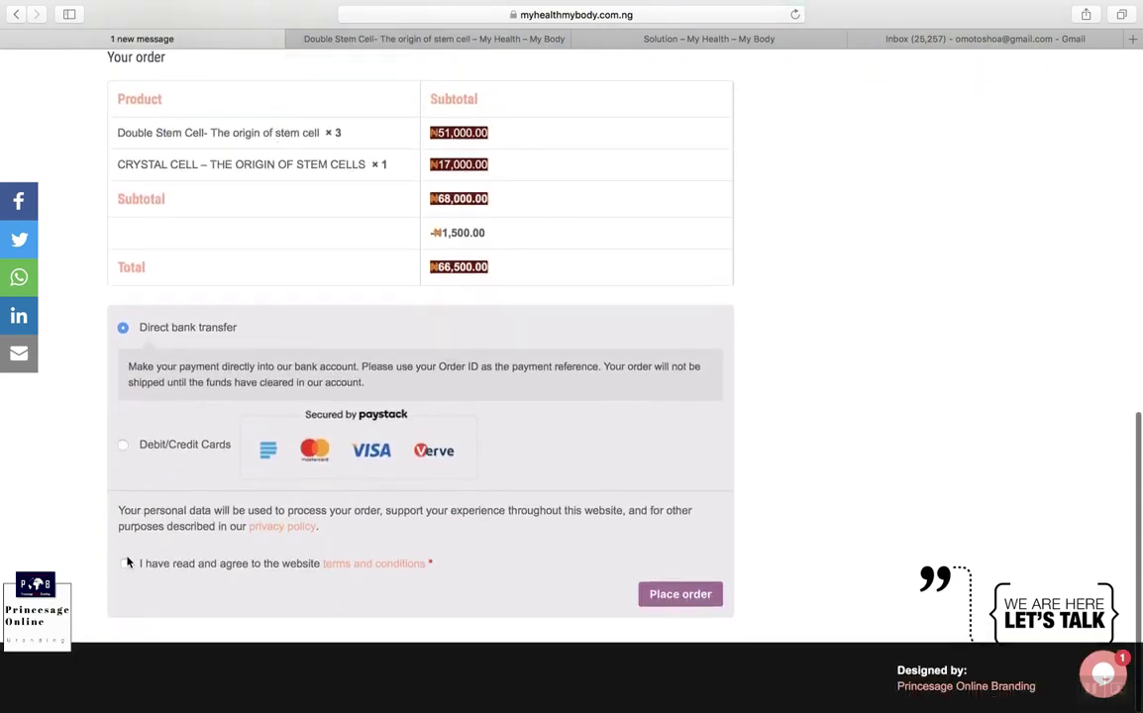
click(125, 566)
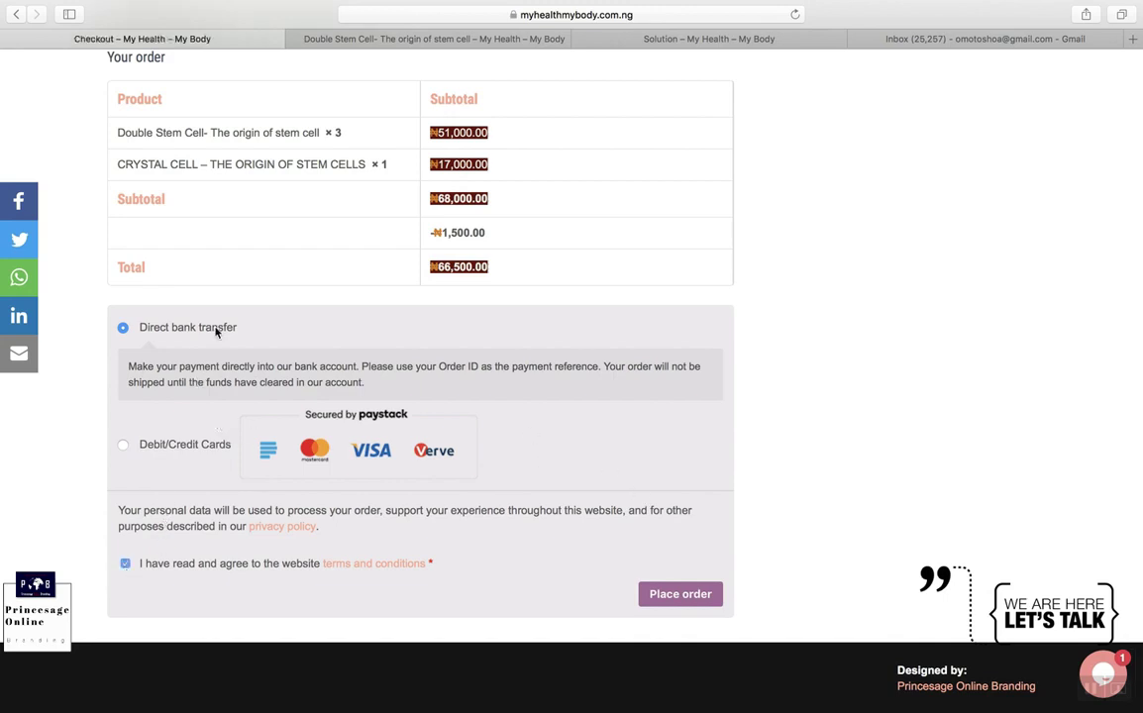
scroll(216, 331, up, 3)
scroll(216, 332, down, 2)
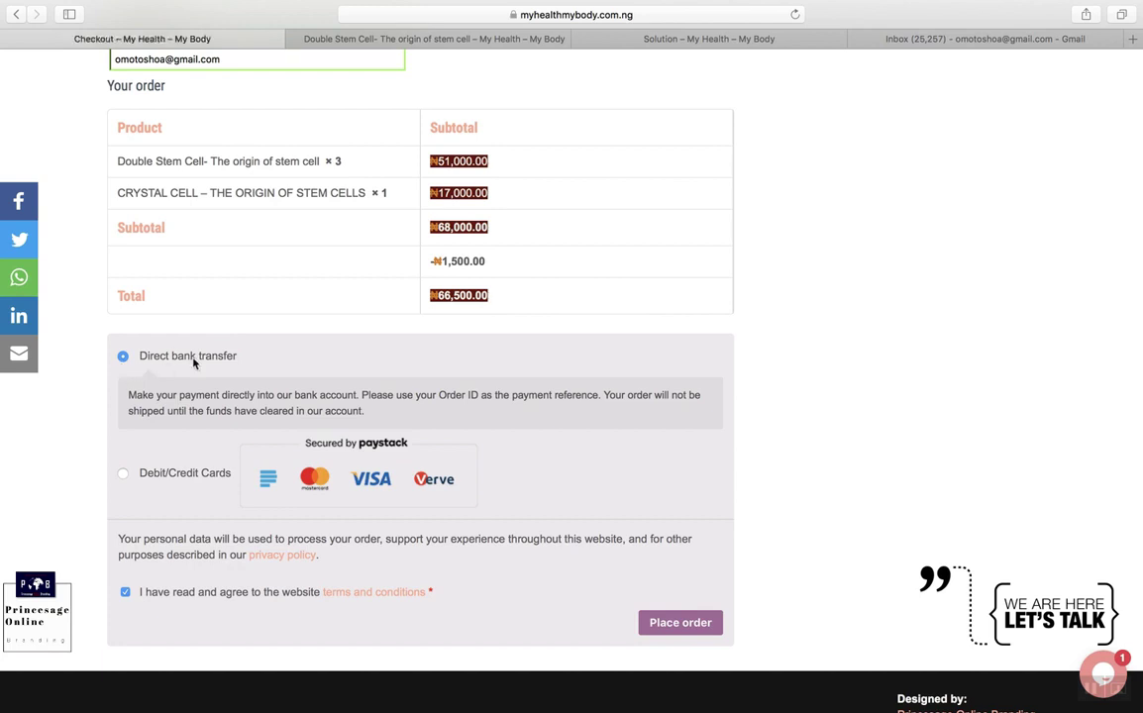
Step: Choose Debit/Credit Cards as payment and place the ₦66,500.00 order
click(124, 475)
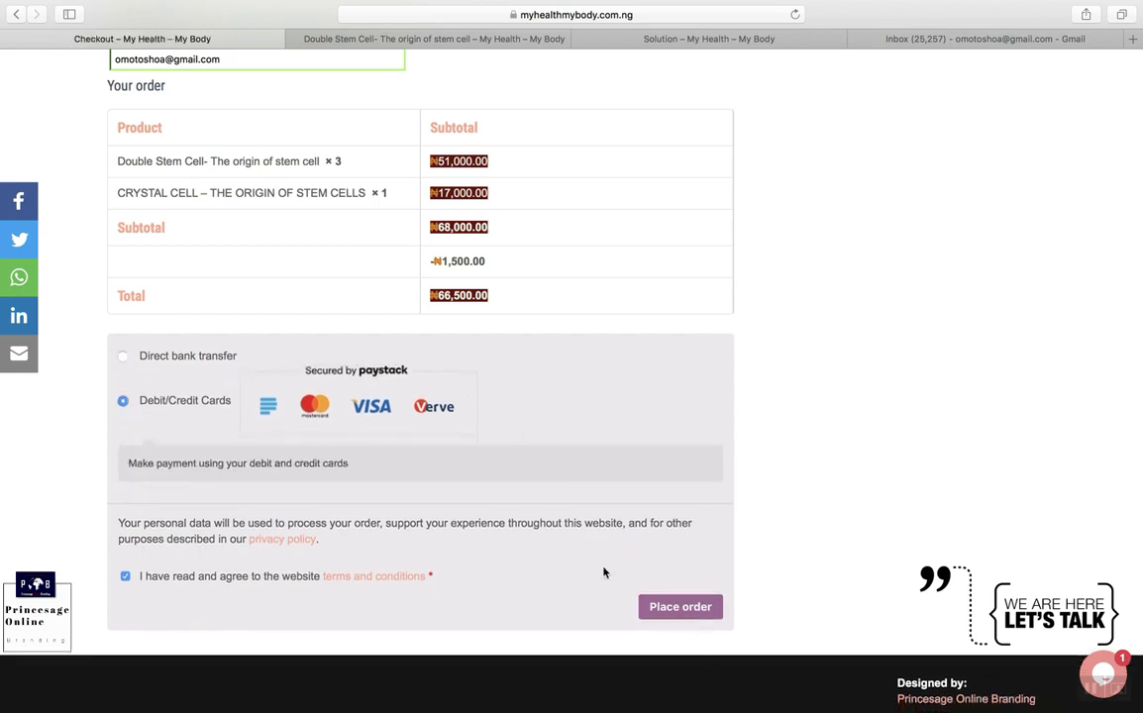
click(680, 608)
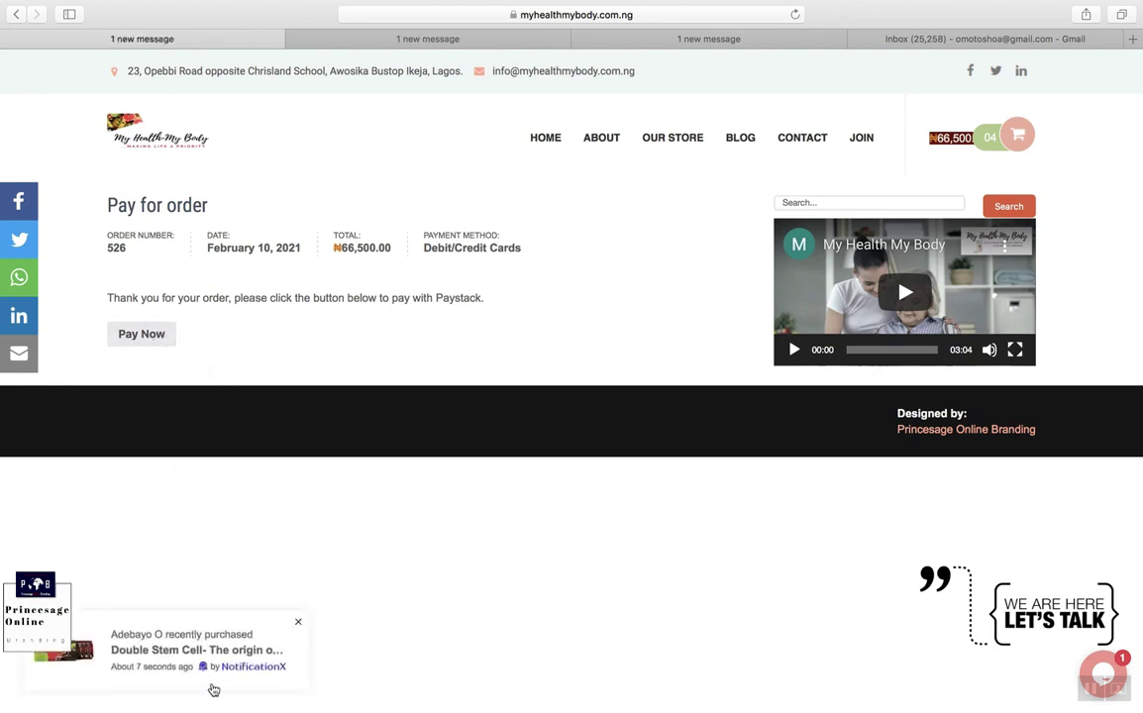
click(141, 335)
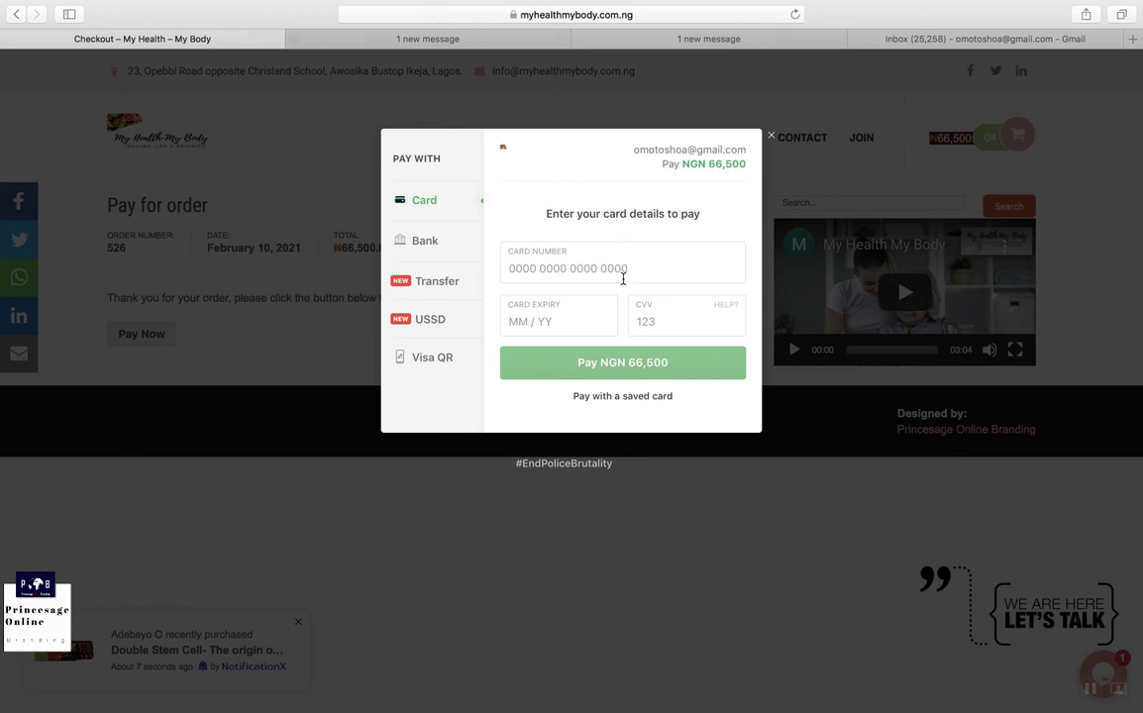
click(615, 271)
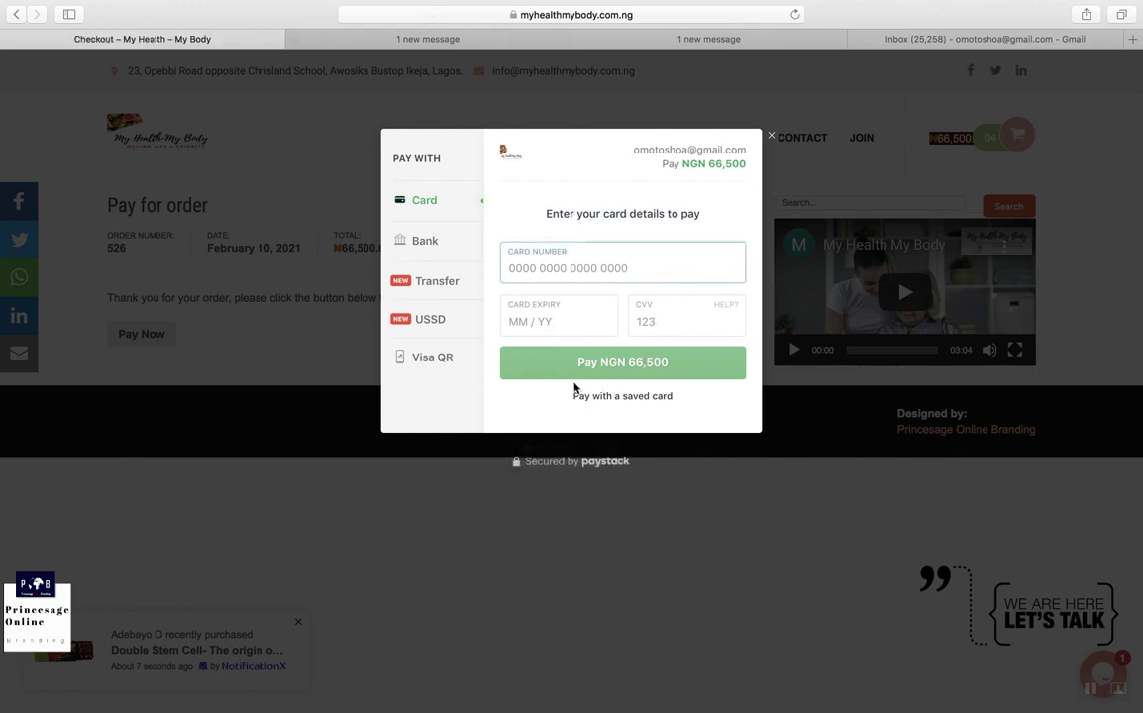
click(429, 240)
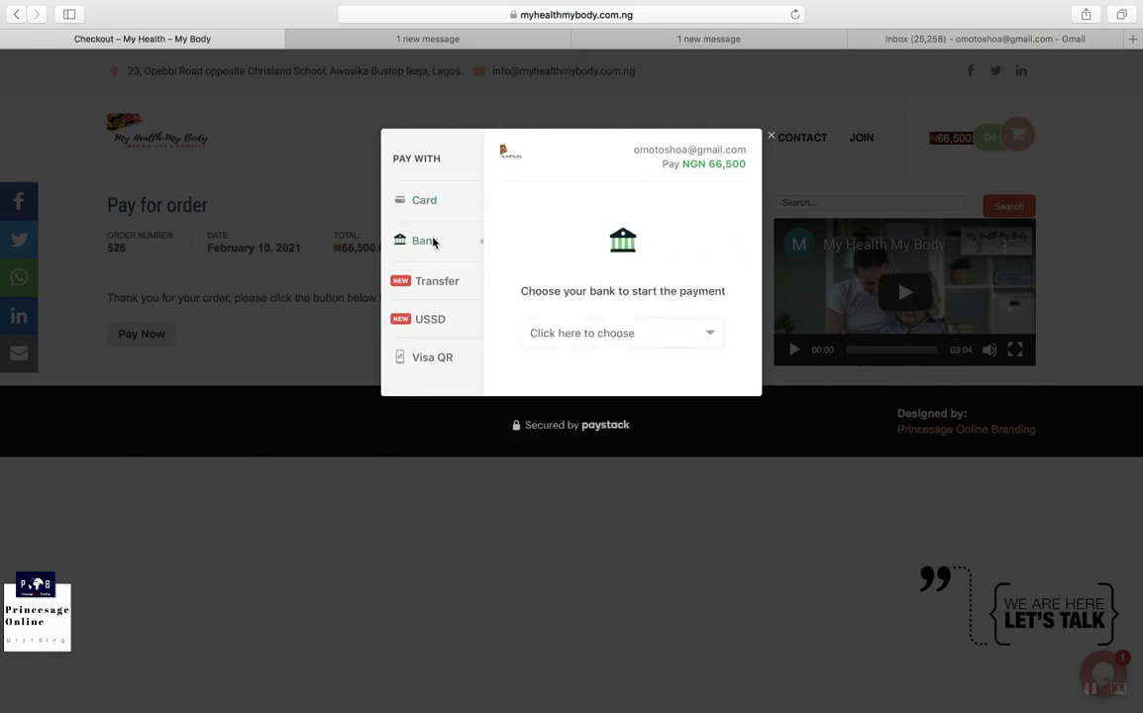
click(678, 340)
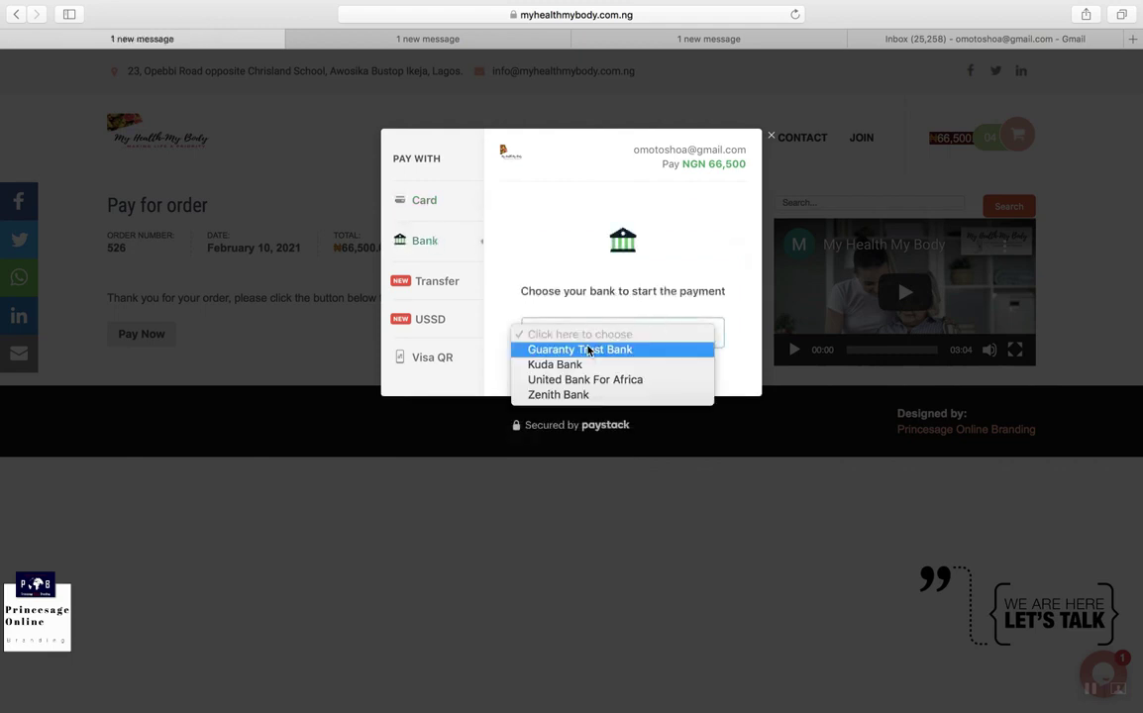
click(423, 285)
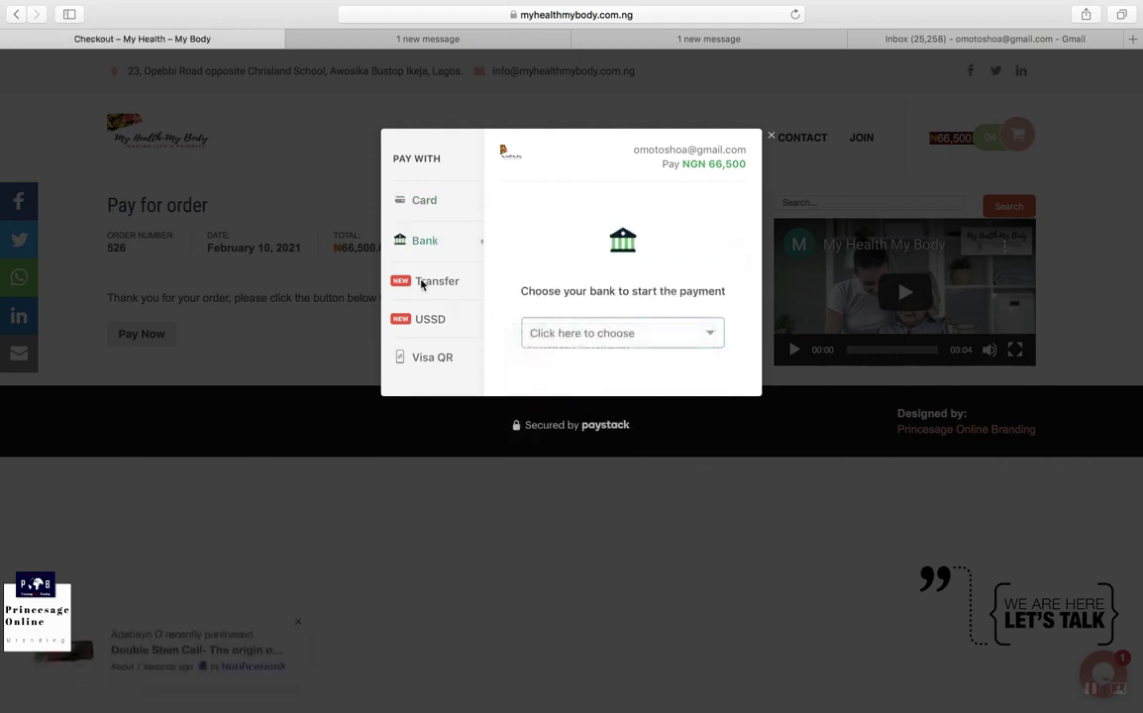
click(423, 284)
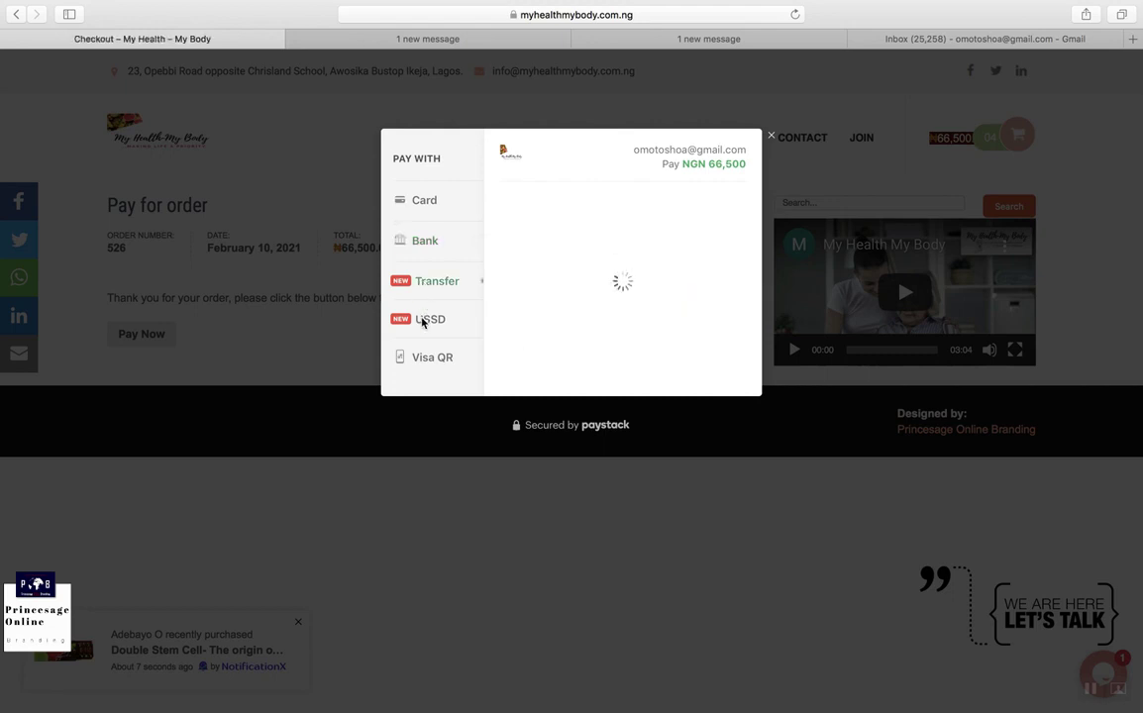
click(429, 329)
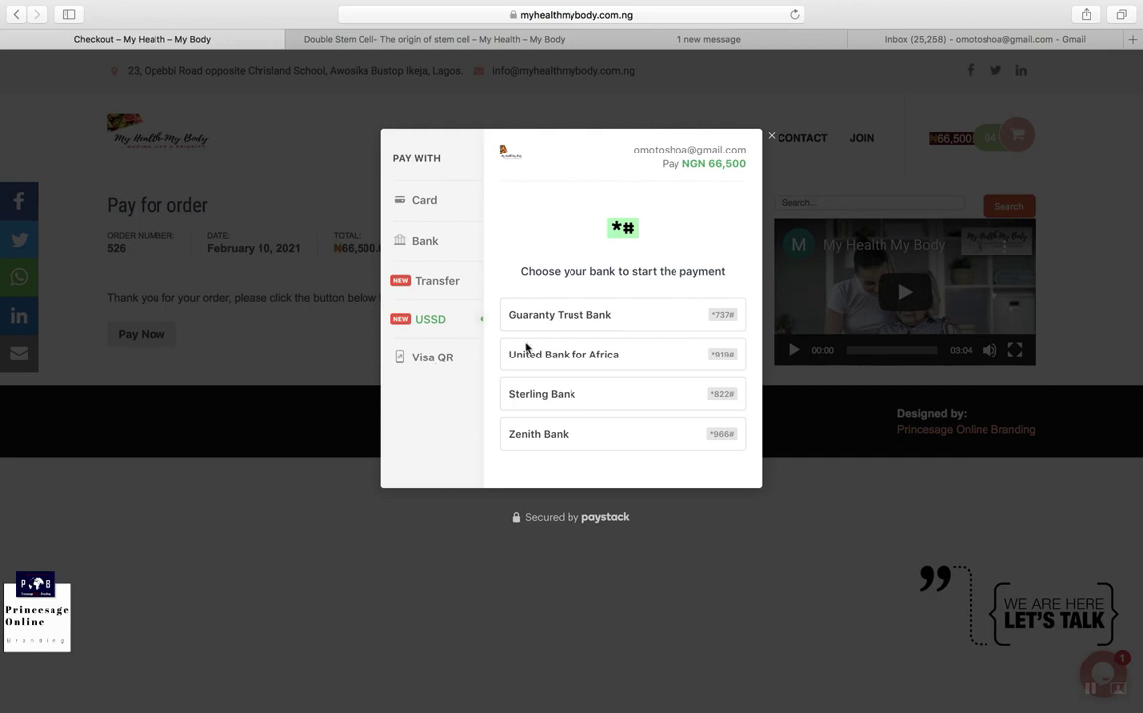
click(771, 137)
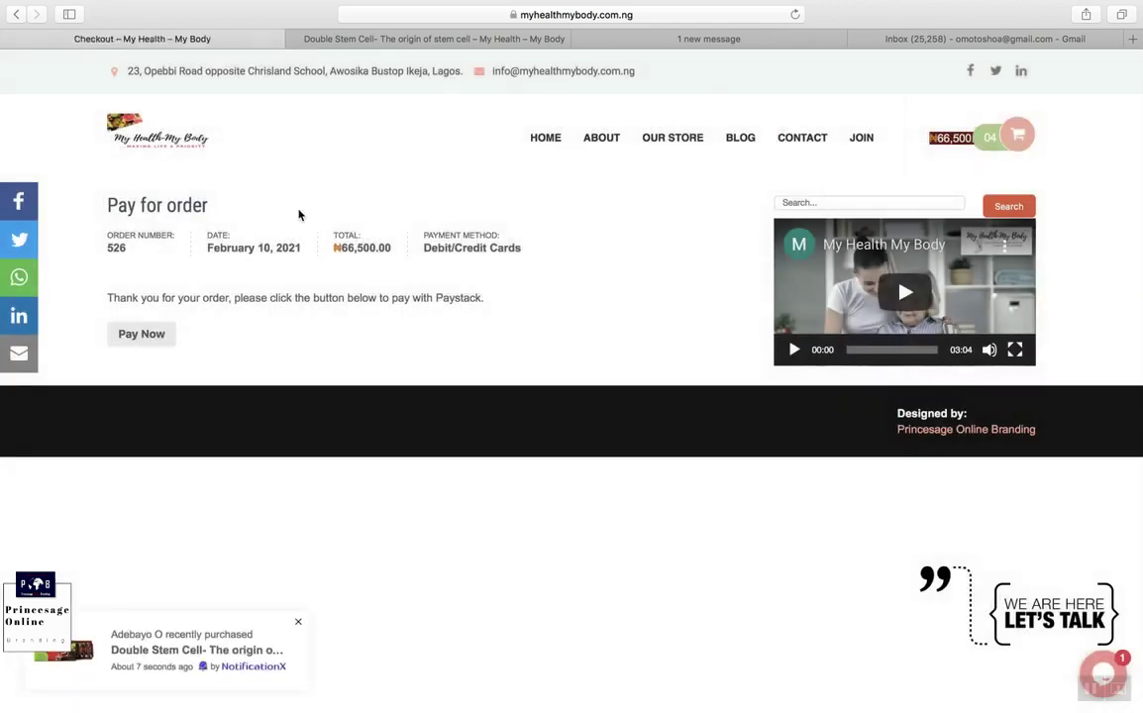
Step: Back on checkout, accept the terms and place the order by direct bank transfer
click(15, 15)
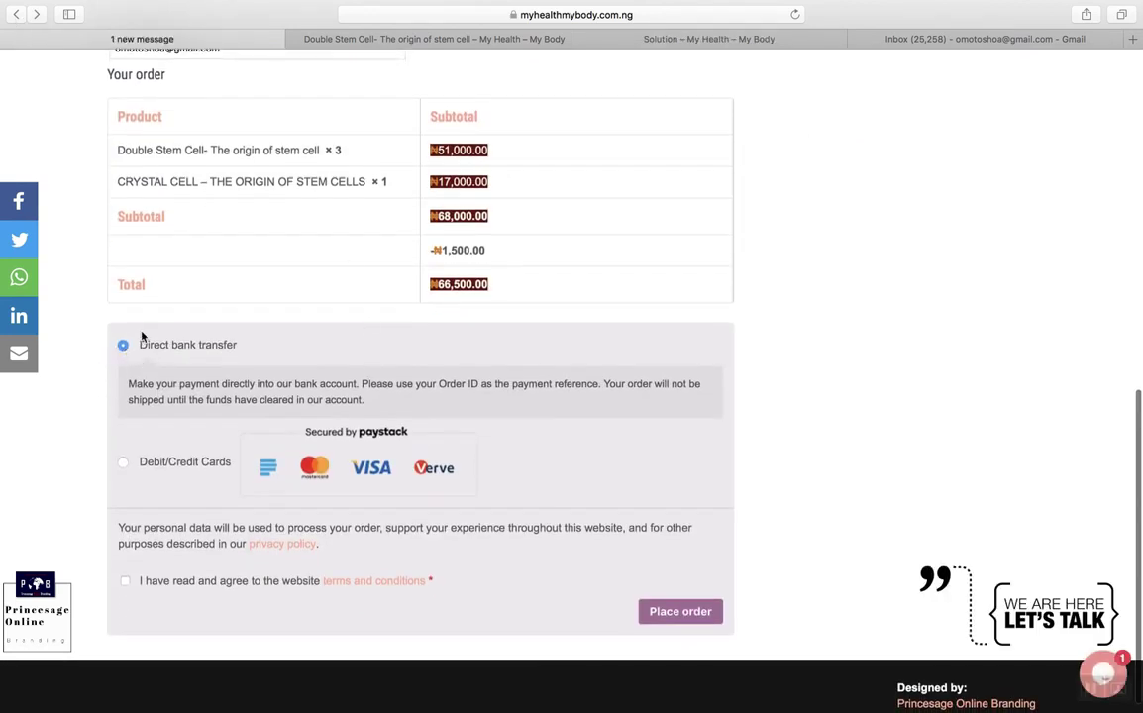
click(126, 583)
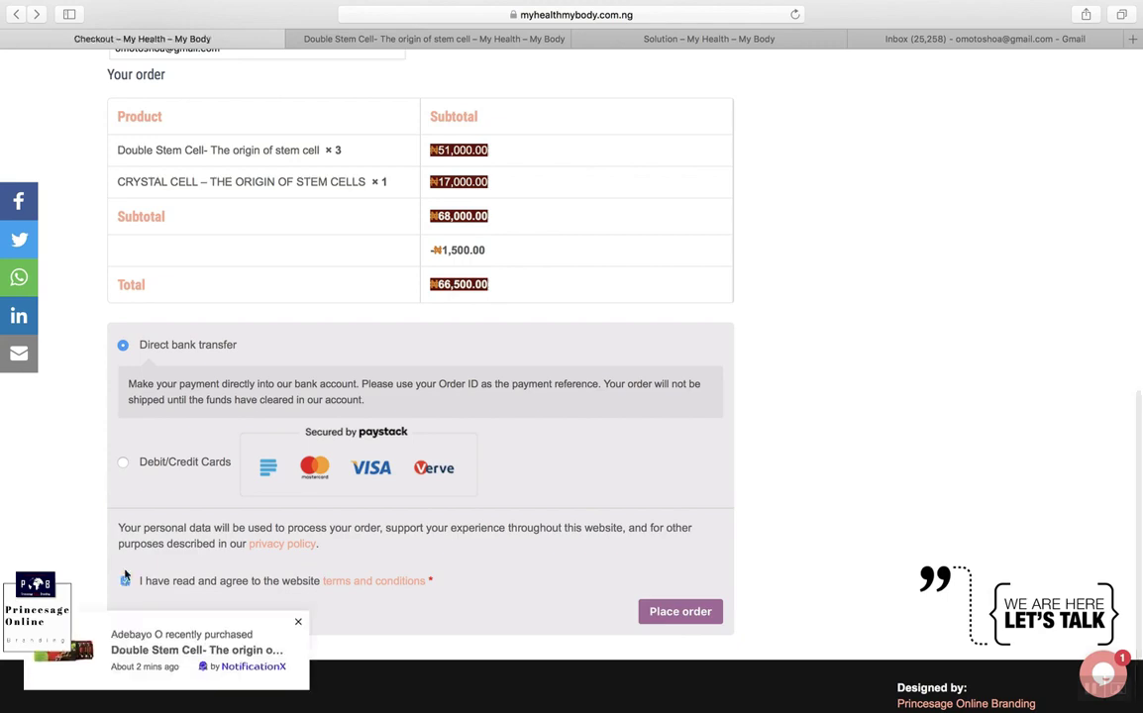
click(682, 612)
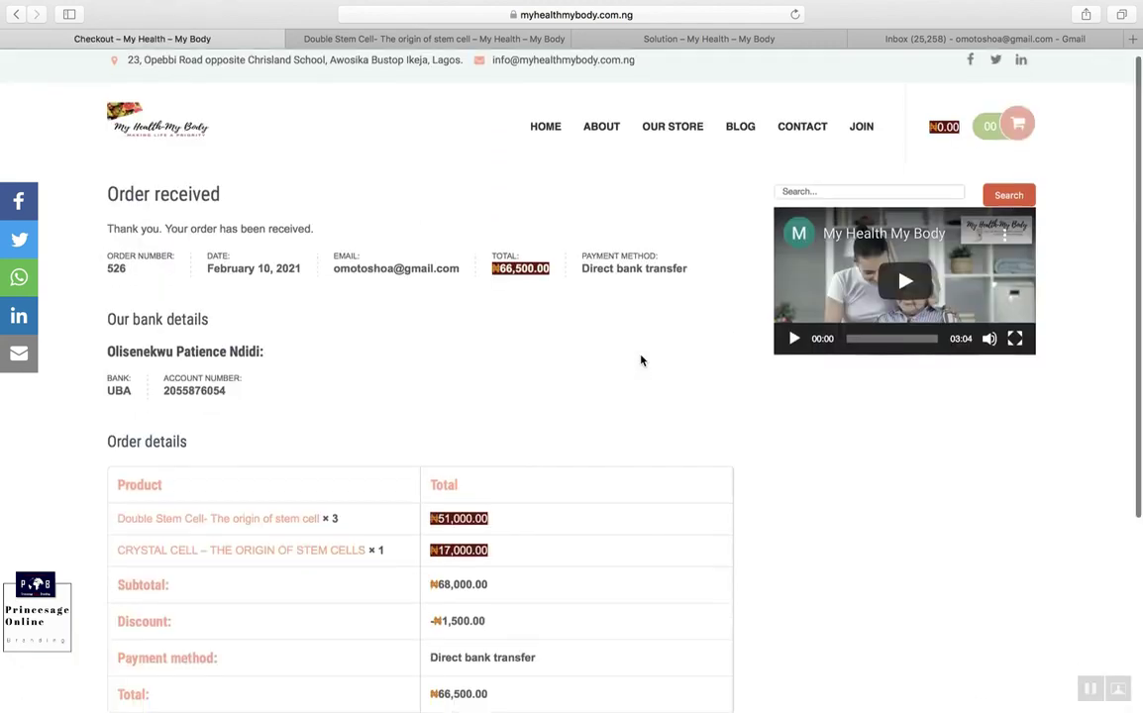
scroll(640, 361, down, 5)
scroll(641, 360, up, 3)
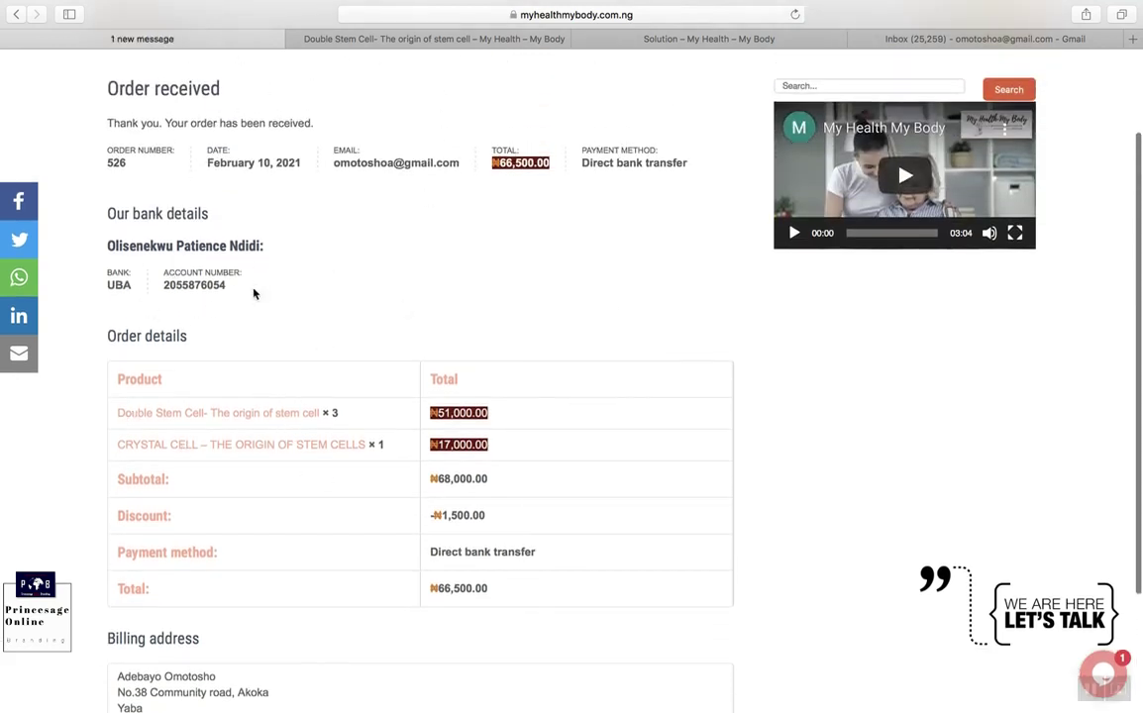
Step: Highlight the shop's bank account details on the Order received page, then switch to the Gmail inbox
drag(248, 294, 108, 238)
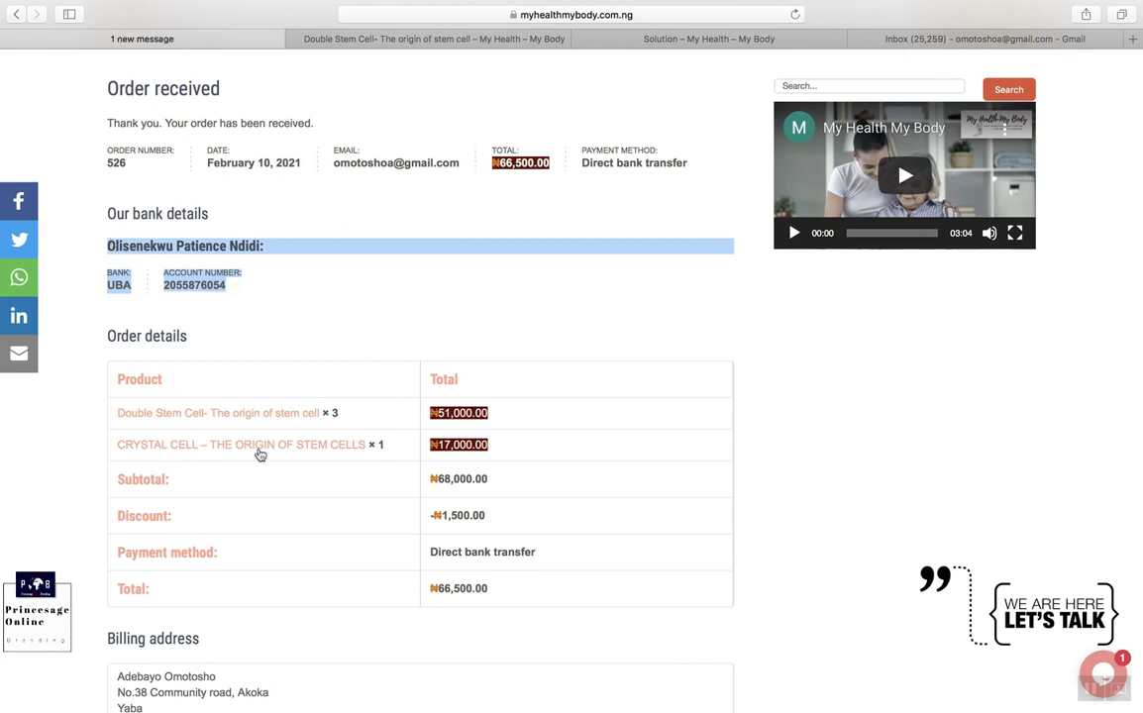
scroll(466, 518, down, 2)
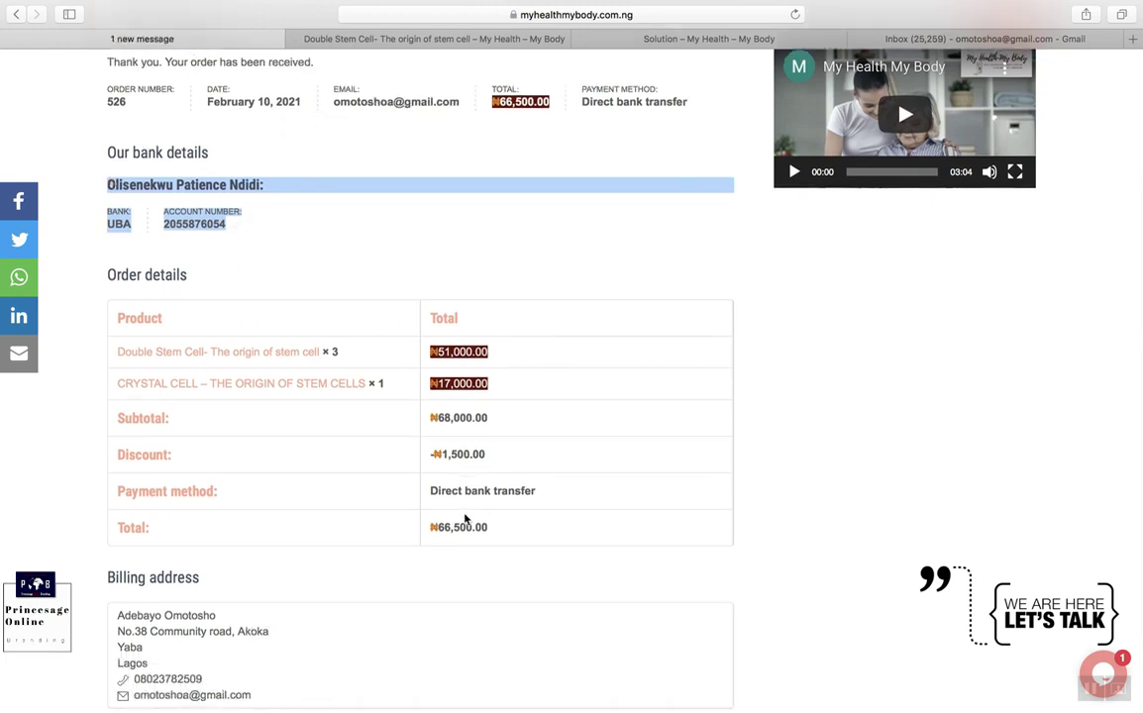
scroll(650, 230, up, 5)
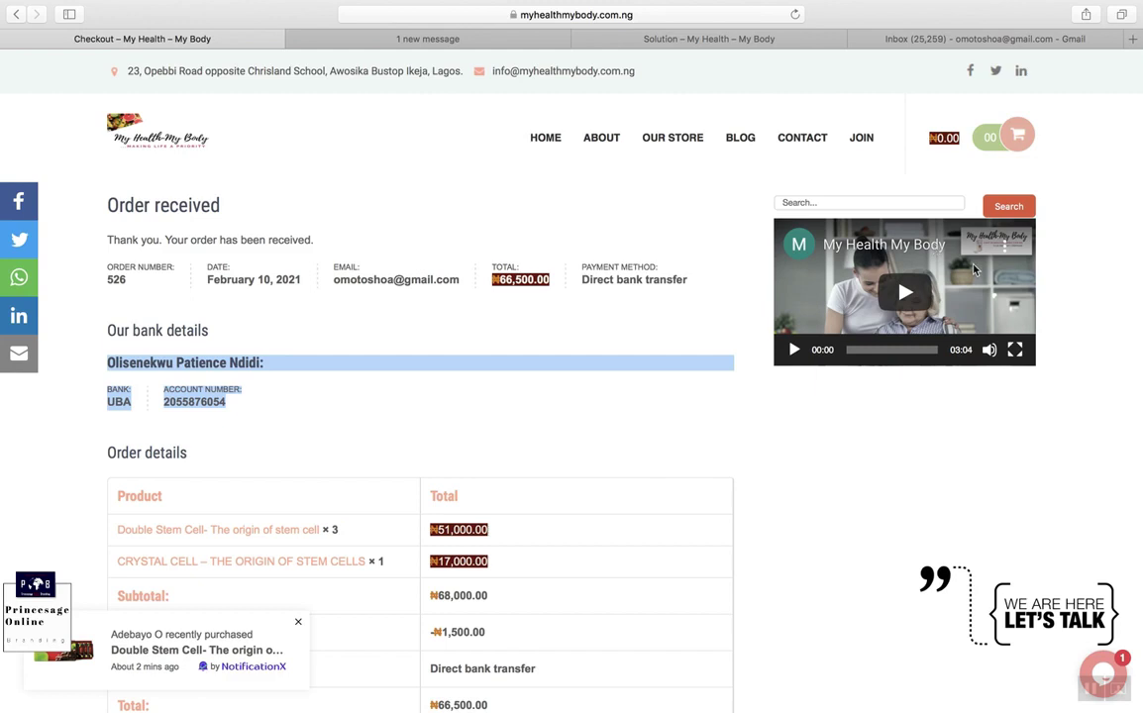
mouse_move(673, 148)
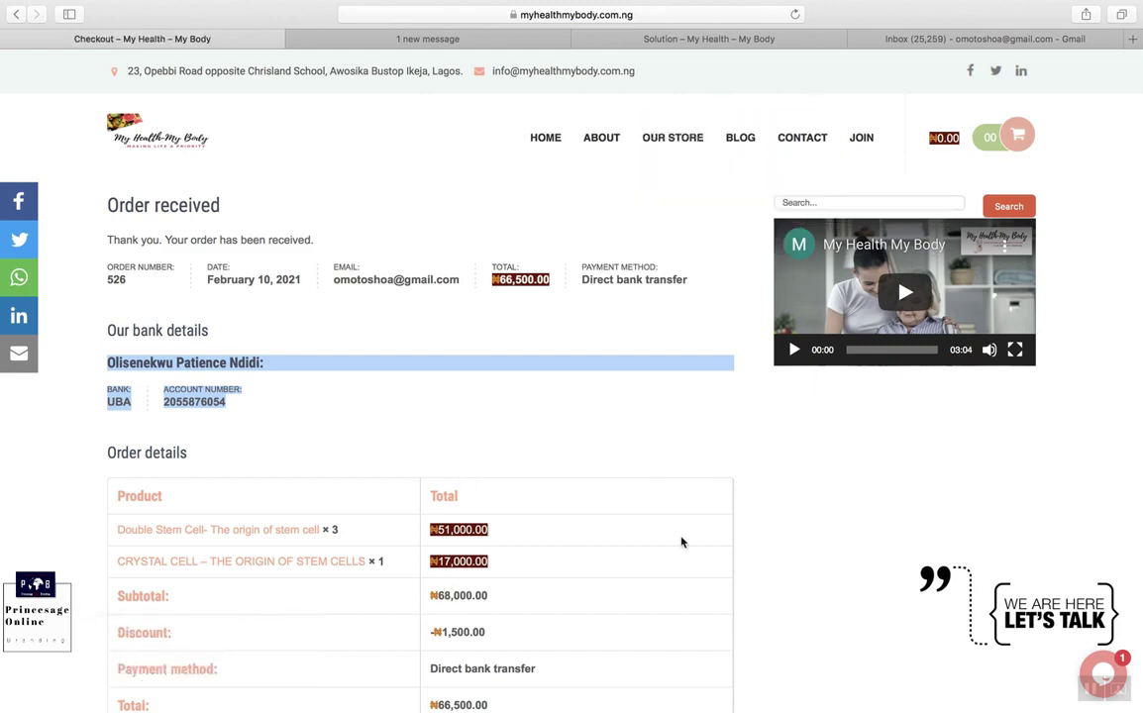
click(1003, 42)
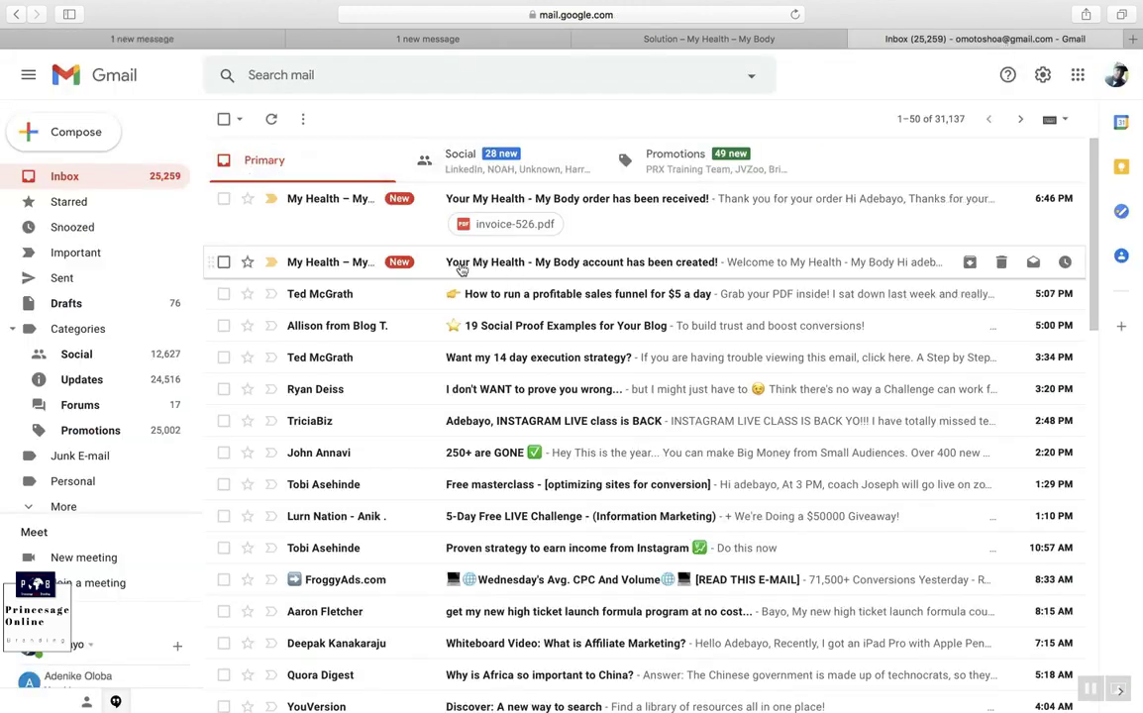
Step: Open the My Health - My Body account e-mail, copy the generated password, and open the my-account link
click(585, 268)
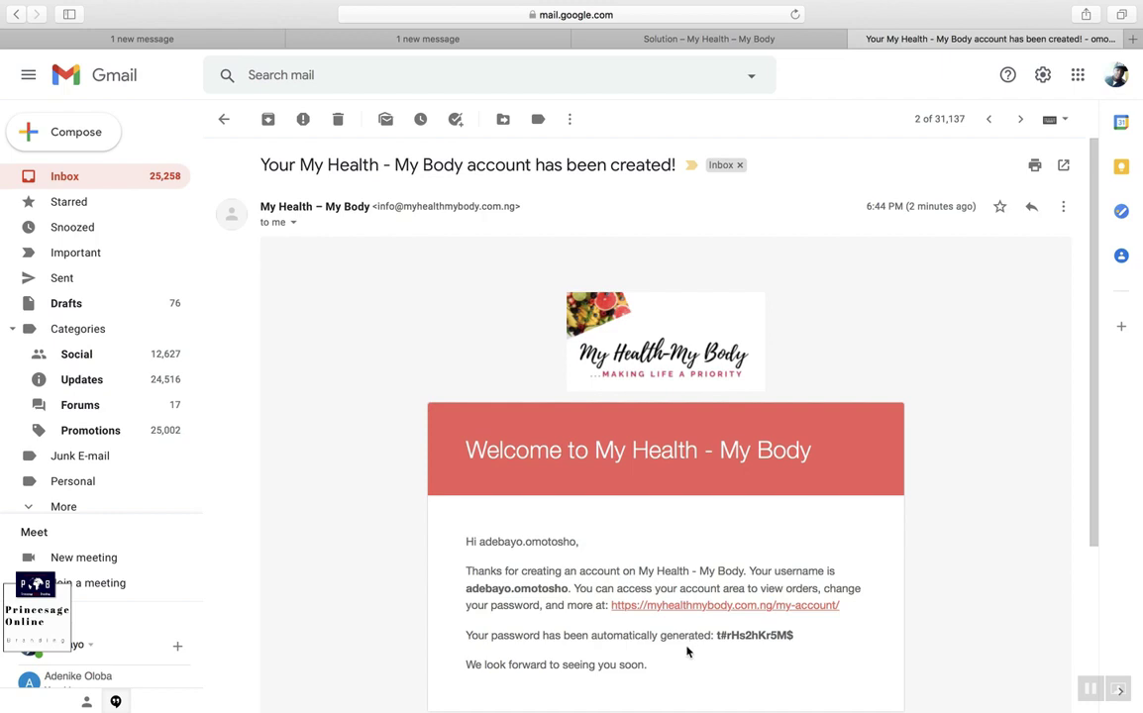
scroll(688, 650, down, 1)
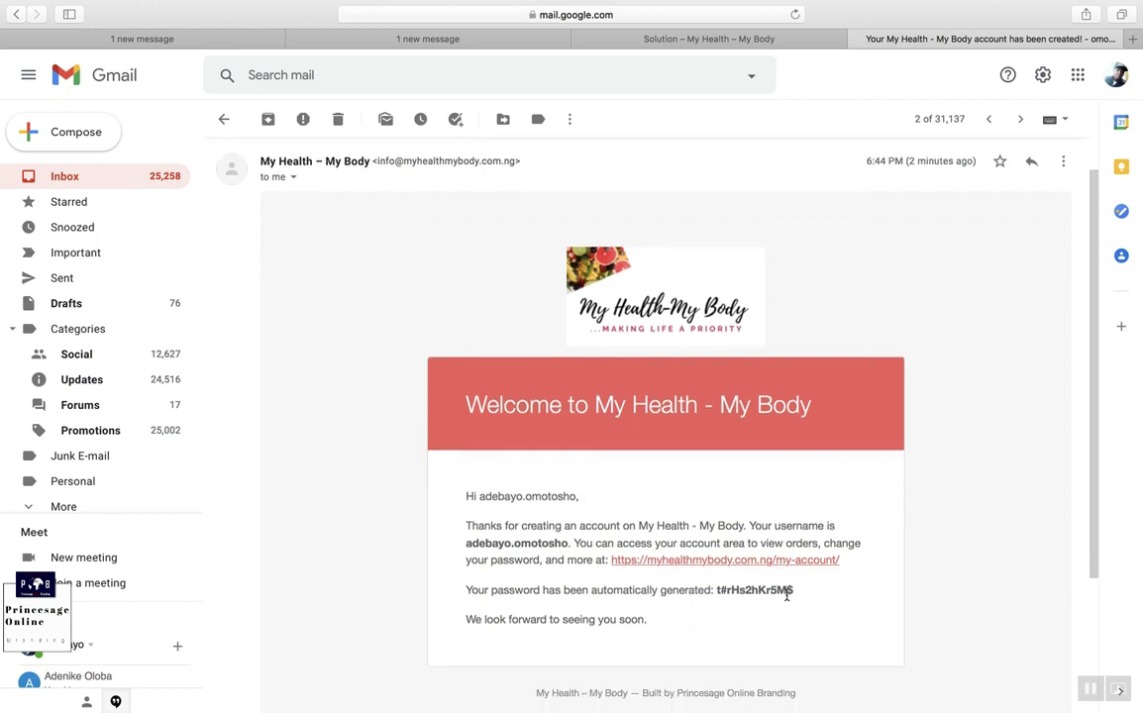
drag(797, 592, 715, 591)
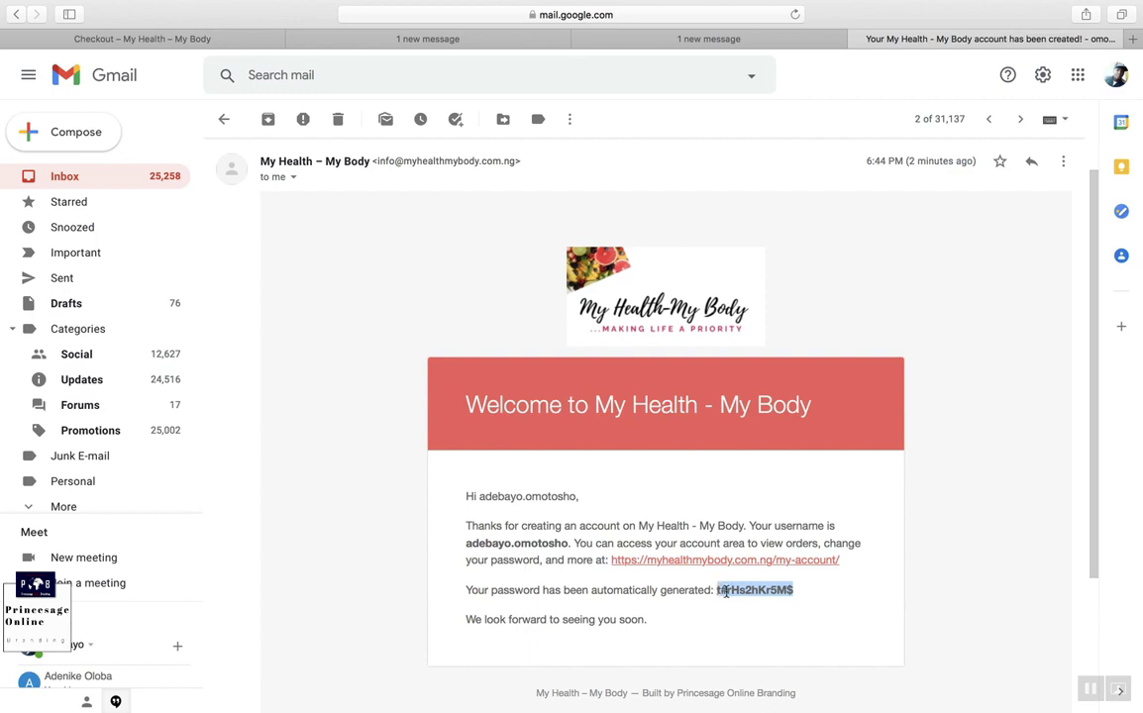
right_click(726, 593)
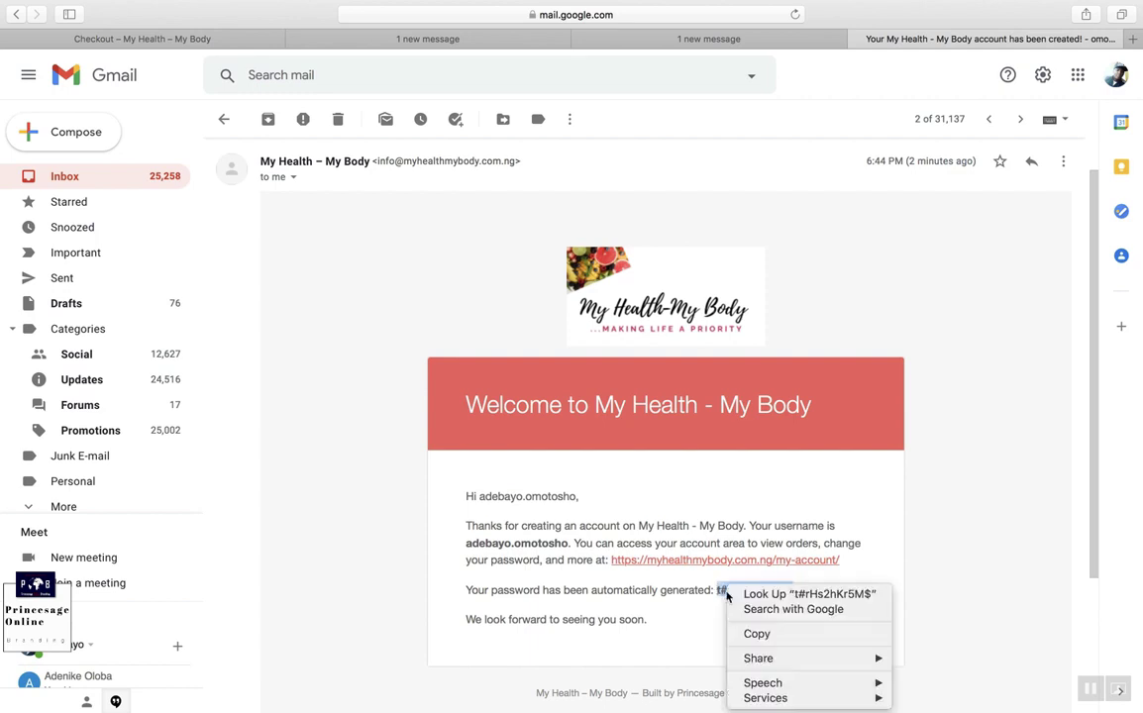
click(757, 634)
click(722, 566)
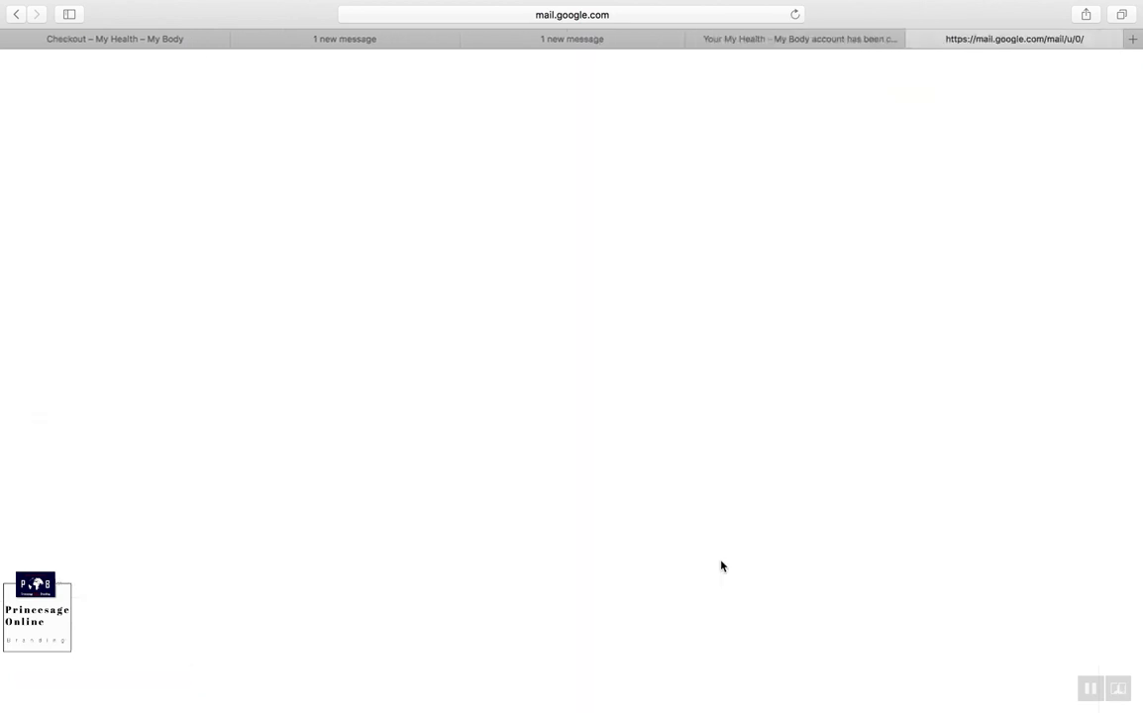
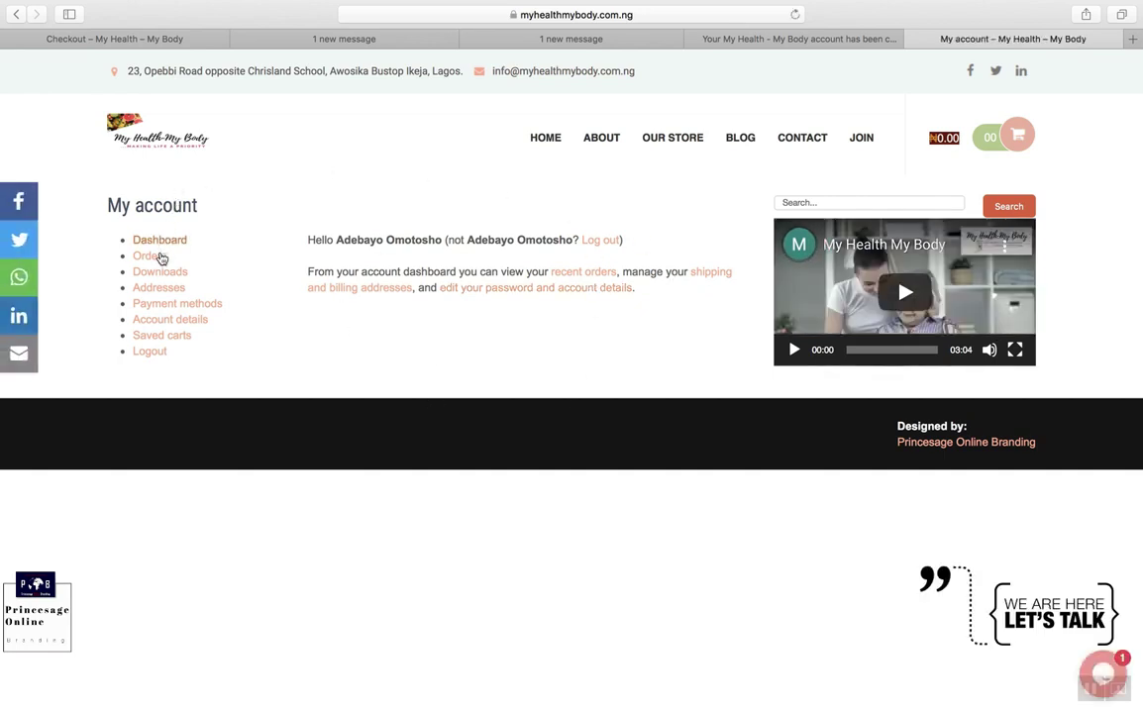
Step: In Account details, enter the current account password and move to the New password field
click(167, 321)
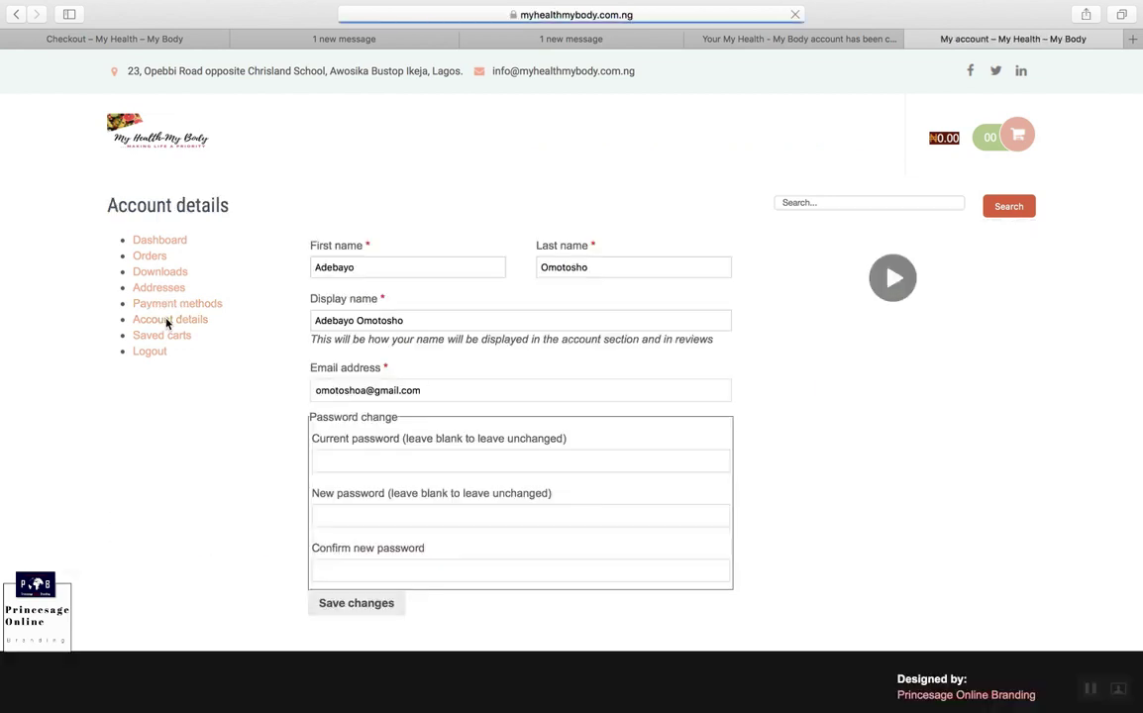
click(409, 462)
text(************)
key(Tab)
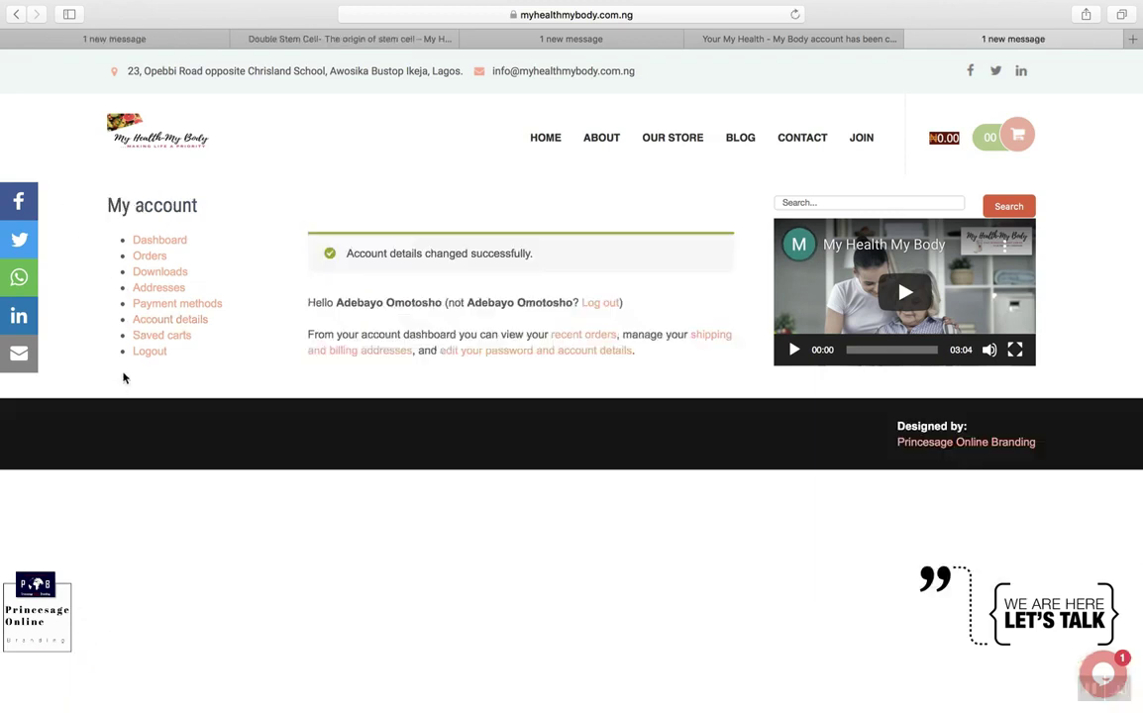
Step: From Orders, view the on-hold order's details, then return to the orders list
click(146, 259)
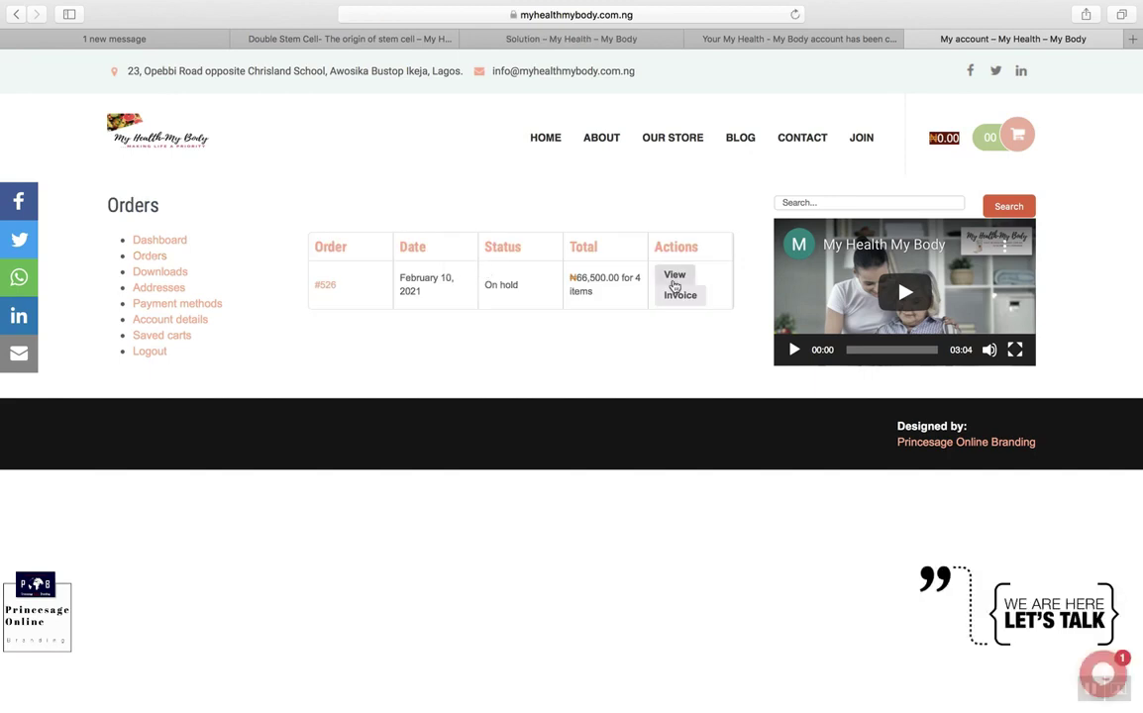
click(675, 282)
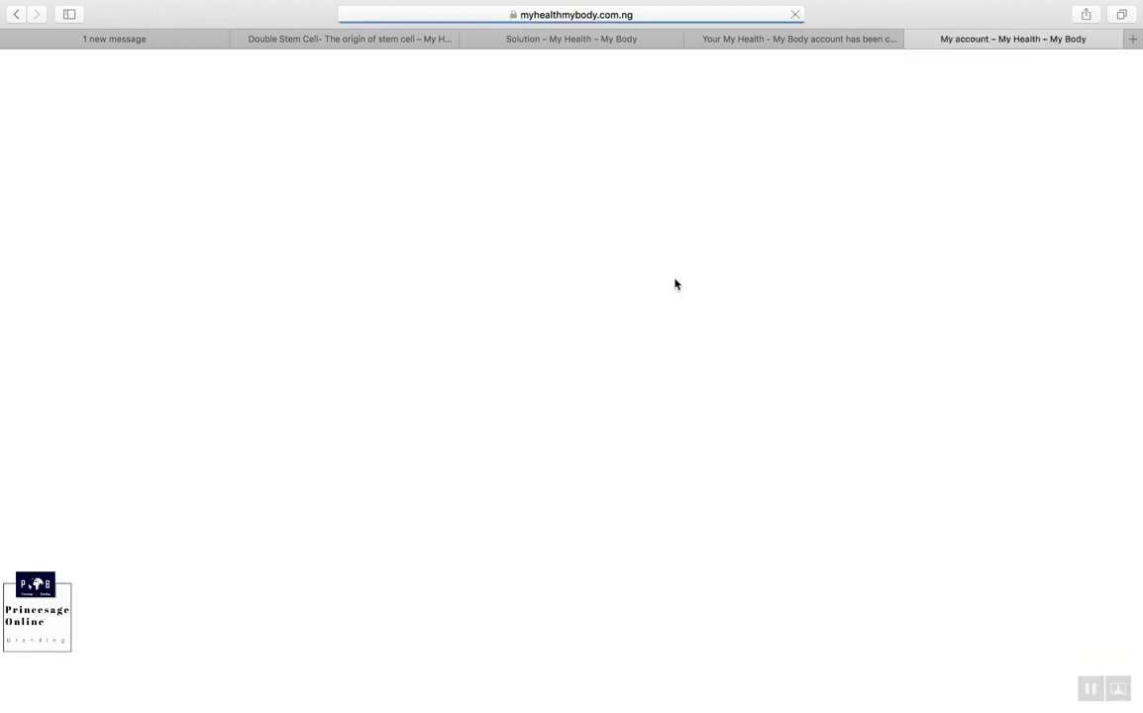
scroll(595, 481, down, 1)
scroll(595, 482, down, 3)
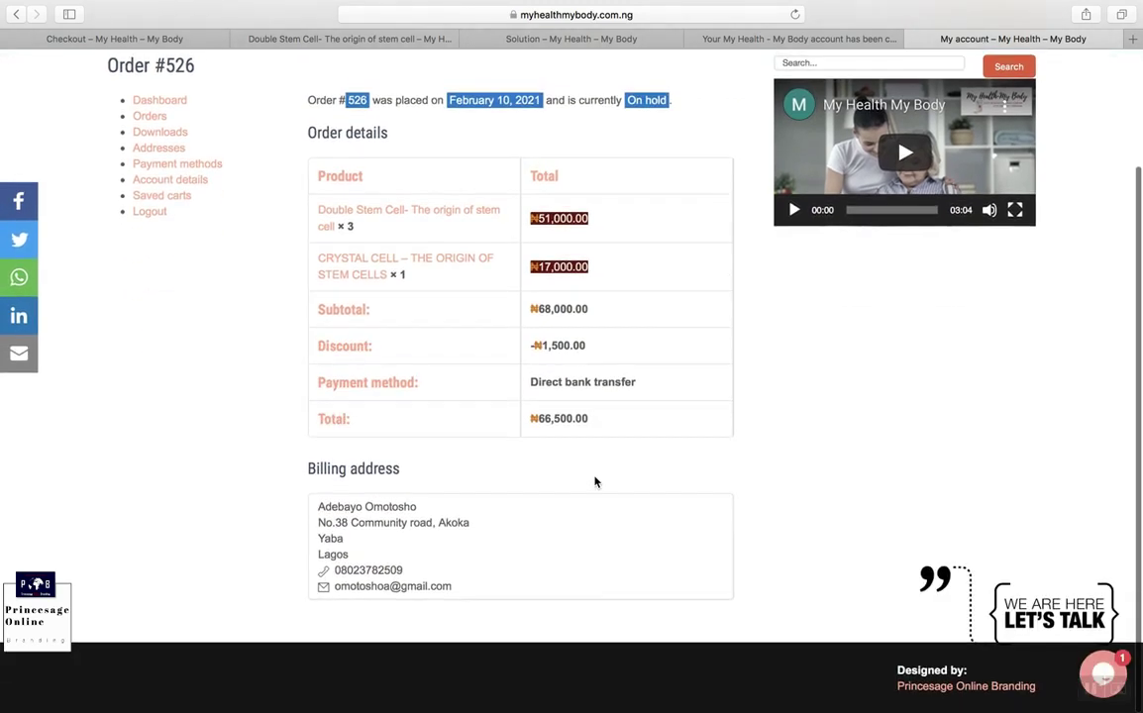
click(16, 14)
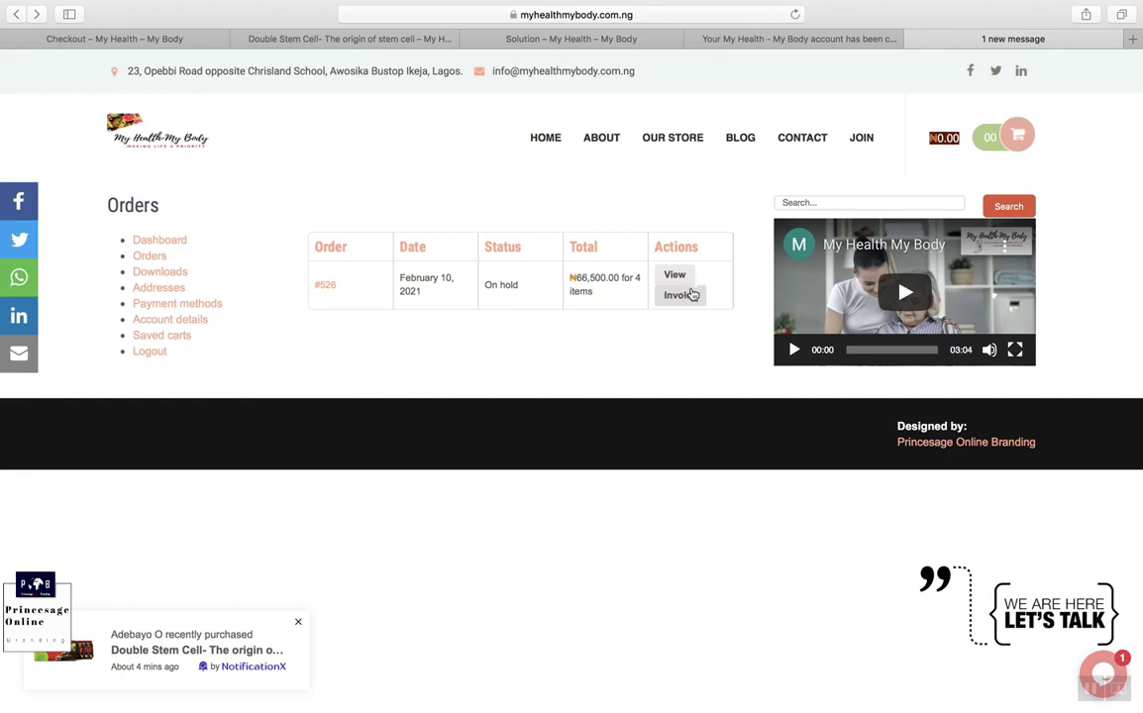
Step: Look over the order's invoice, then go back to the Orders list
click(683, 298)
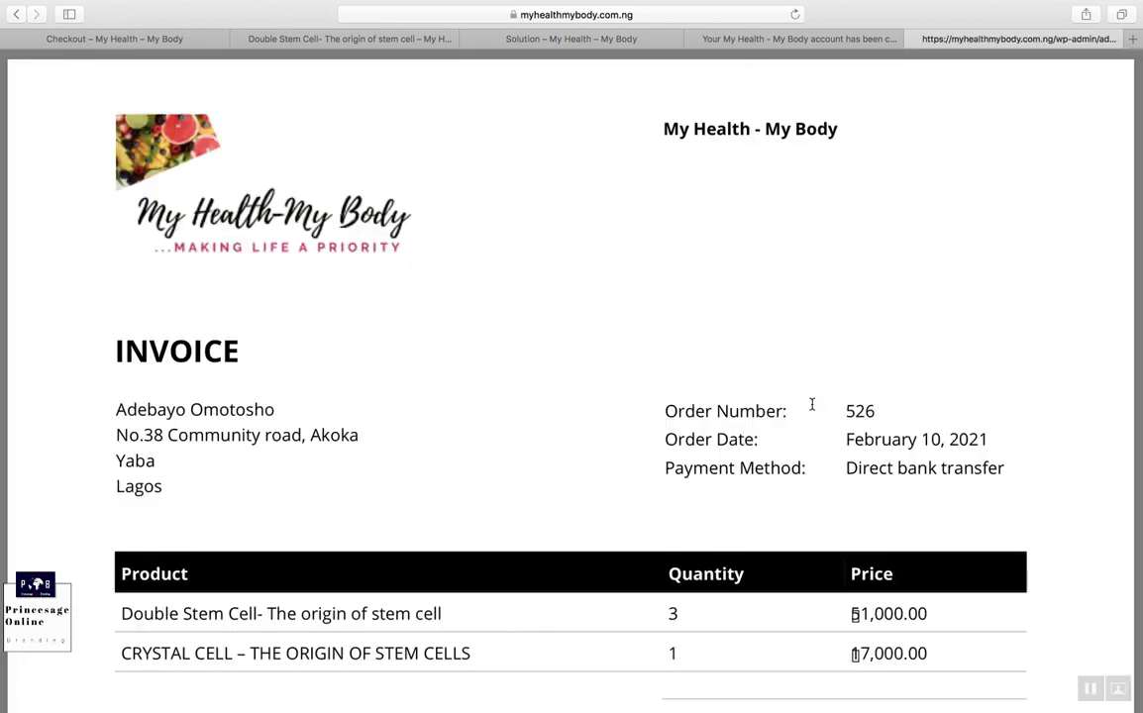
scroll(811, 404, down, 5)
scroll(811, 403, up, 5)
click(16, 13)
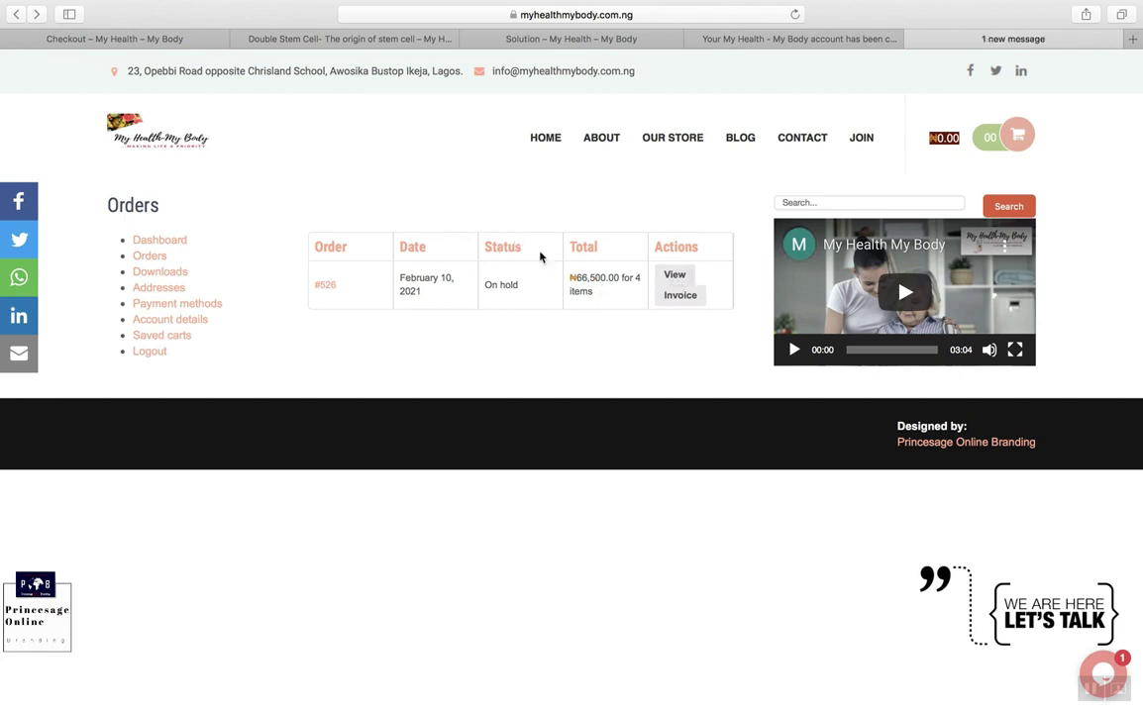
Step: In the order confirmation email, highlight the bank details heading, bank name and account number
click(719, 44)
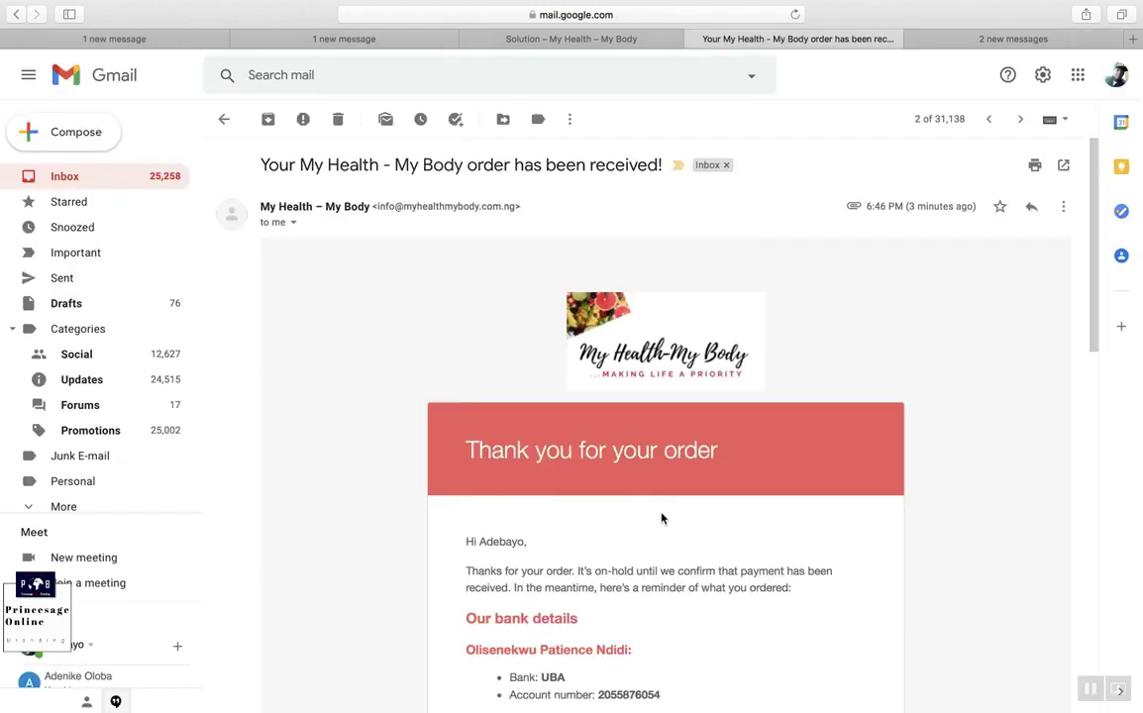
scroll(662, 518, down, 3)
scroll(662, 518, down, 4)
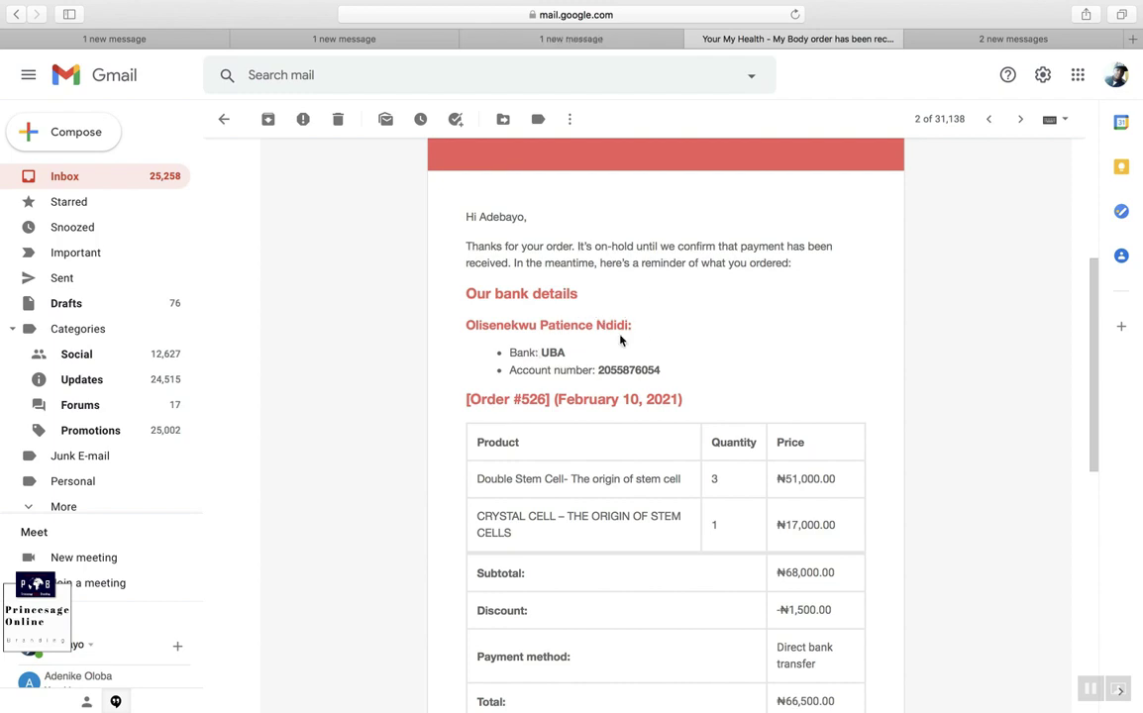
drag(650, 339, 532, 301)
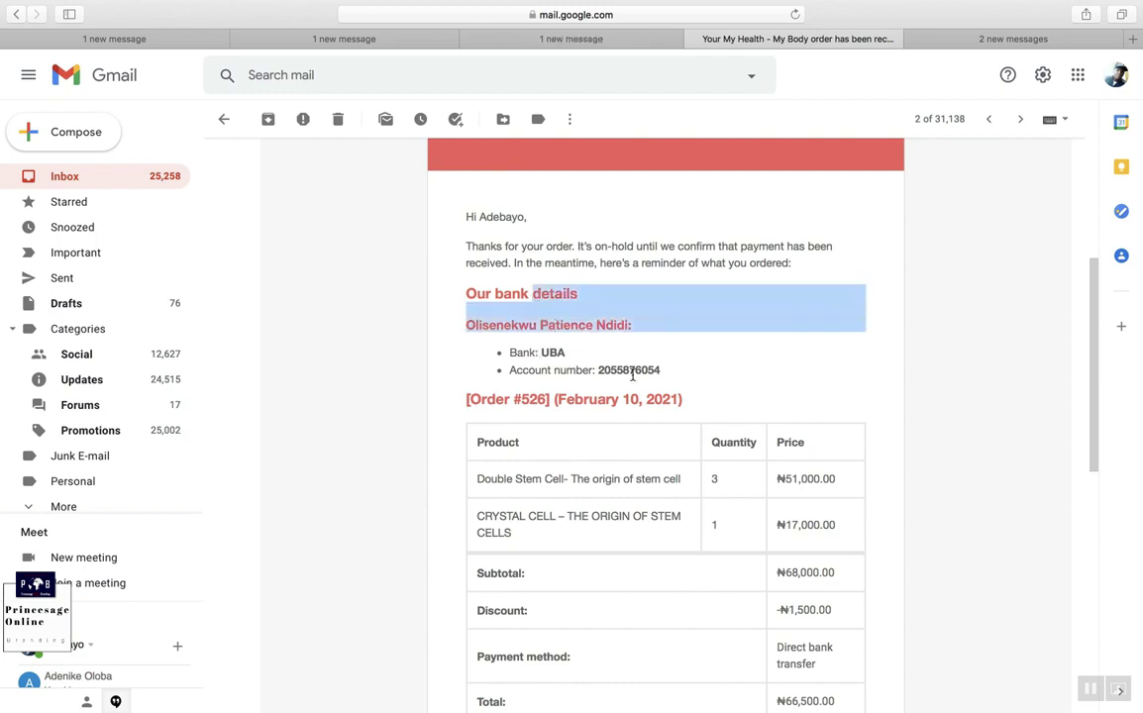
drag(674, 381, 524, 351)
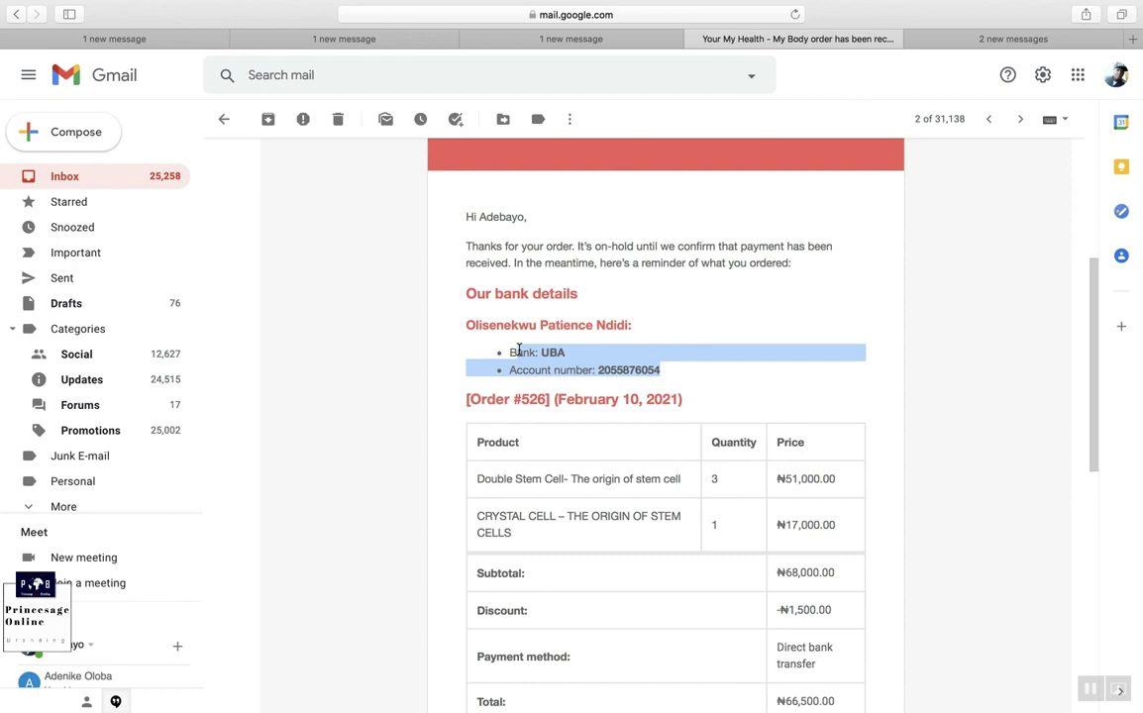
scroll(518, 350, down, 10)
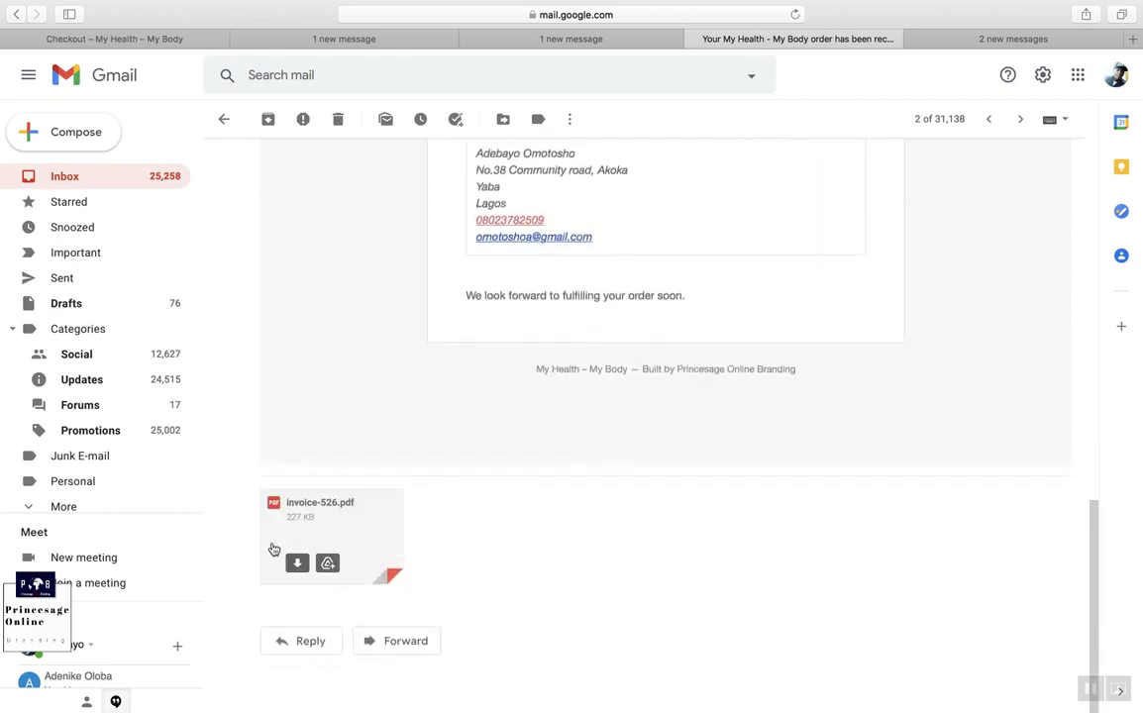
Step: Preview the invoice PDF attachment, then read the Password Changed email and return to the inbox
click(301, 532)
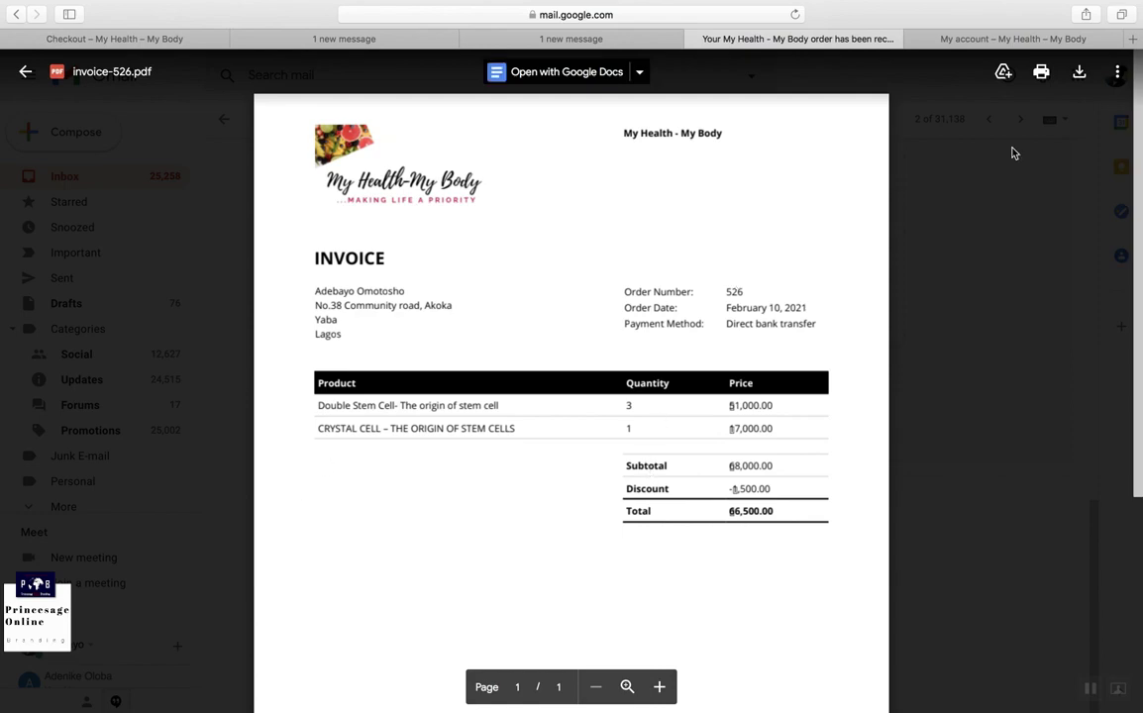
click(1030, 316)
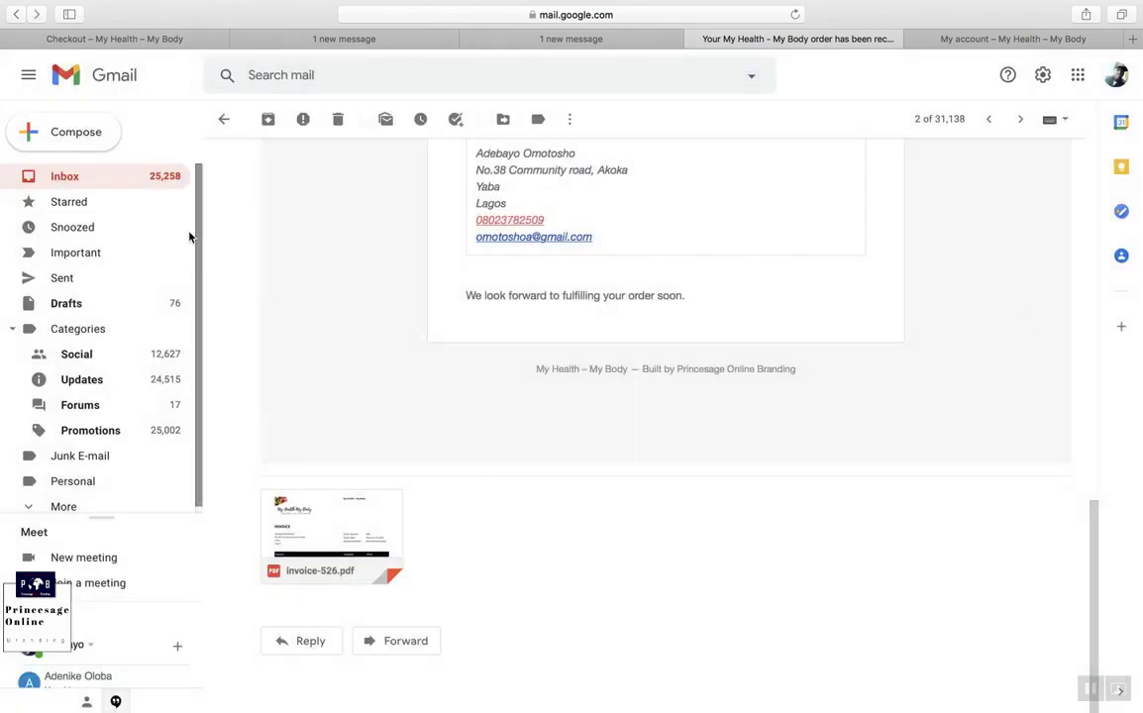
click(156, 176)
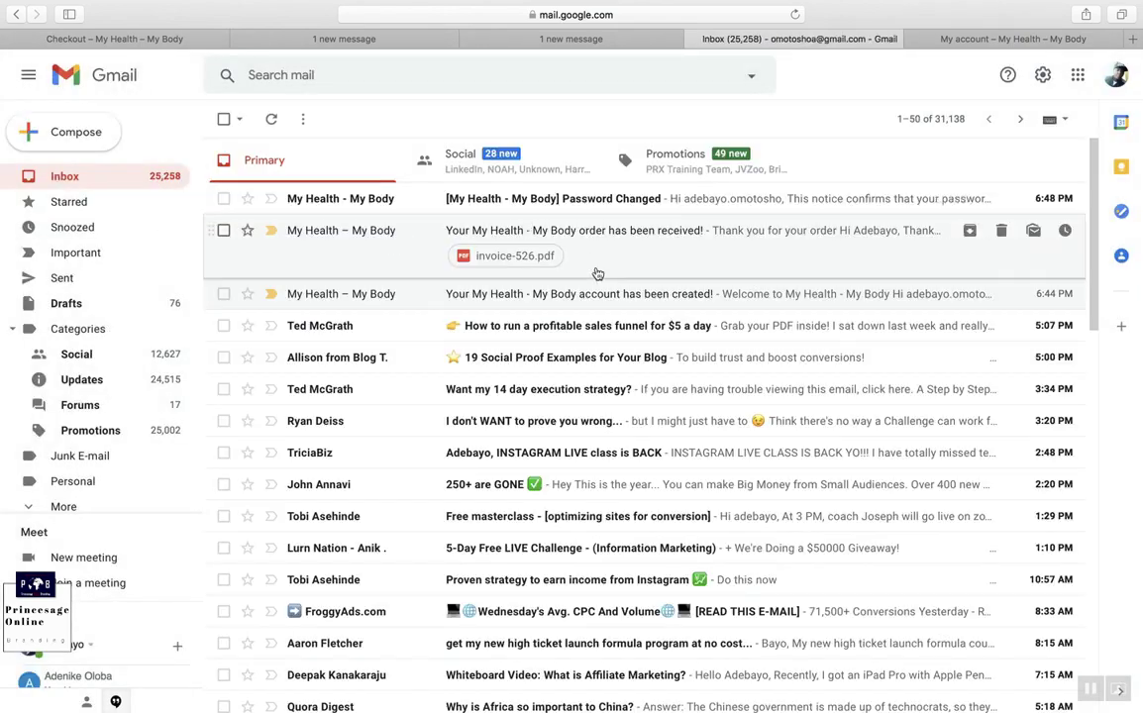
click(674, 203)
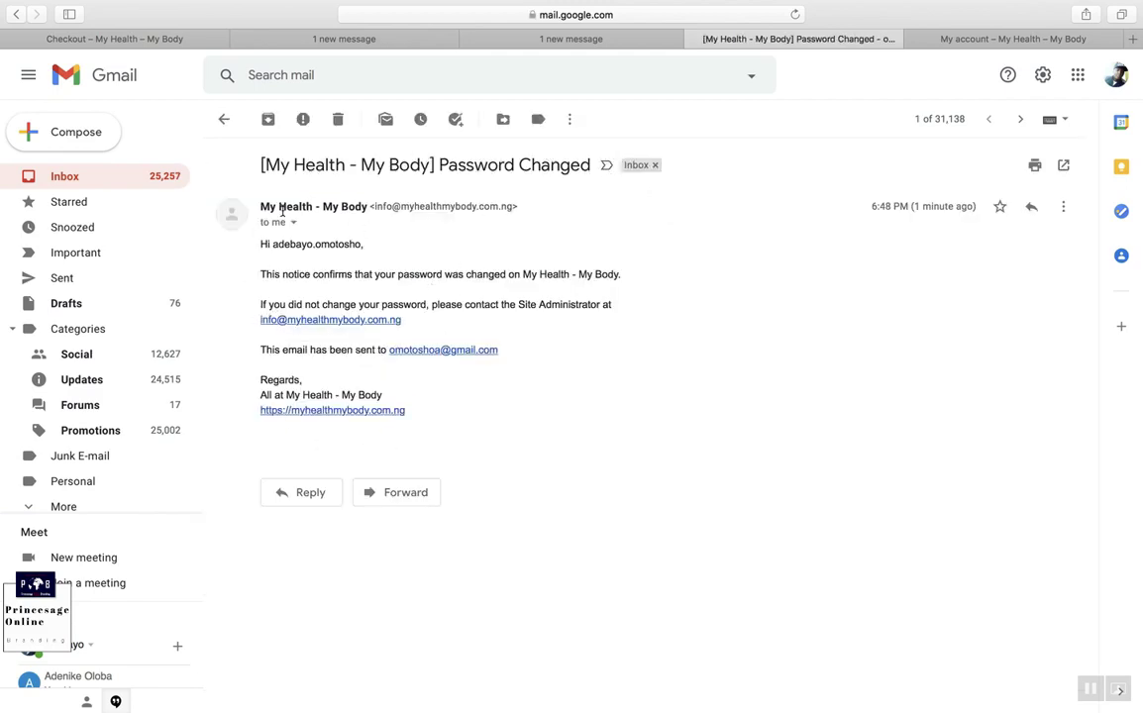
click(223, 119)
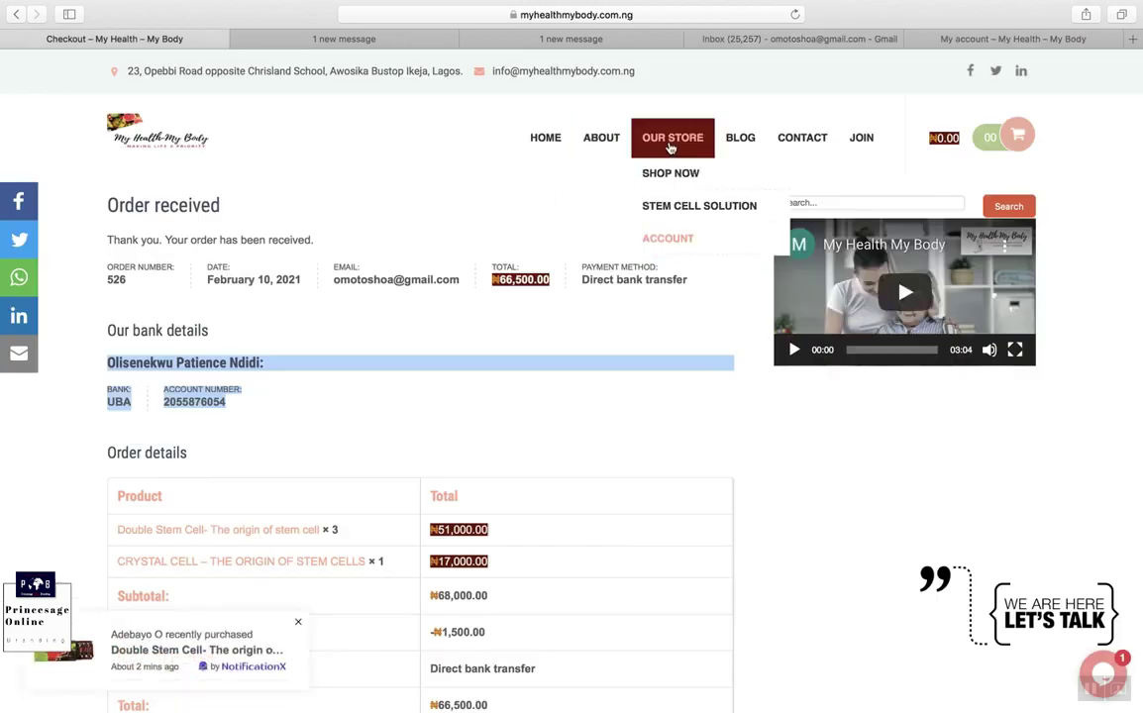
Step: Choose Account from the OUR STORE dropdown to reach the My account page
mouse_move(694, 253)
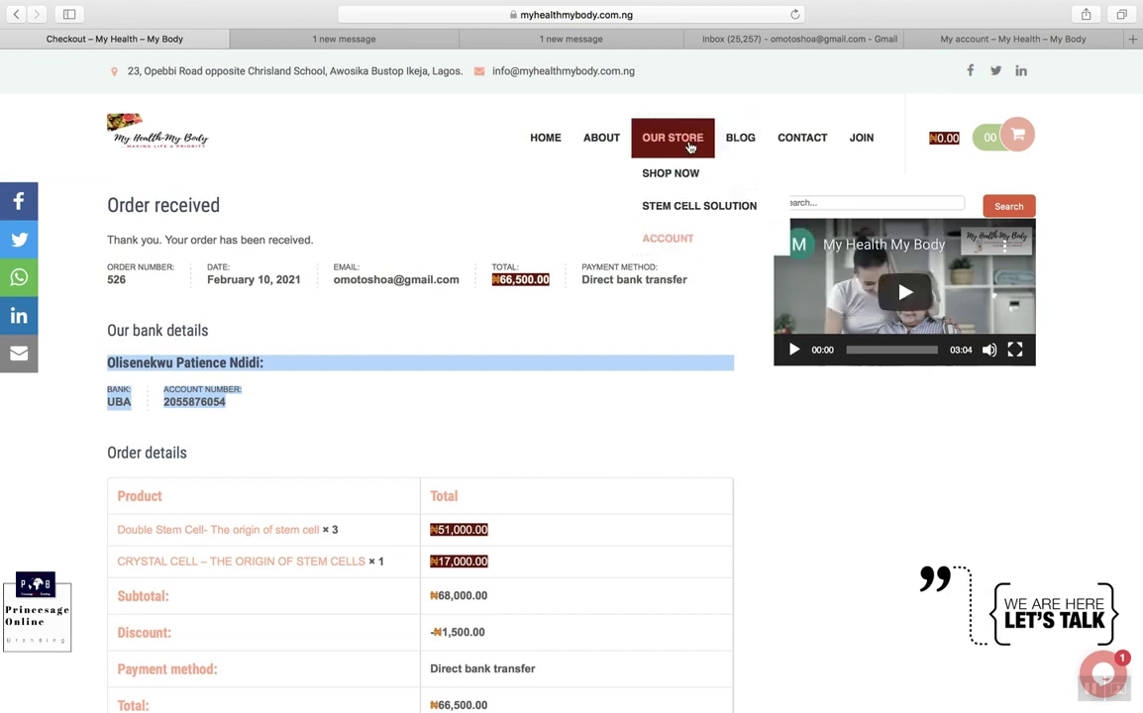
mouse_move(673, 149)
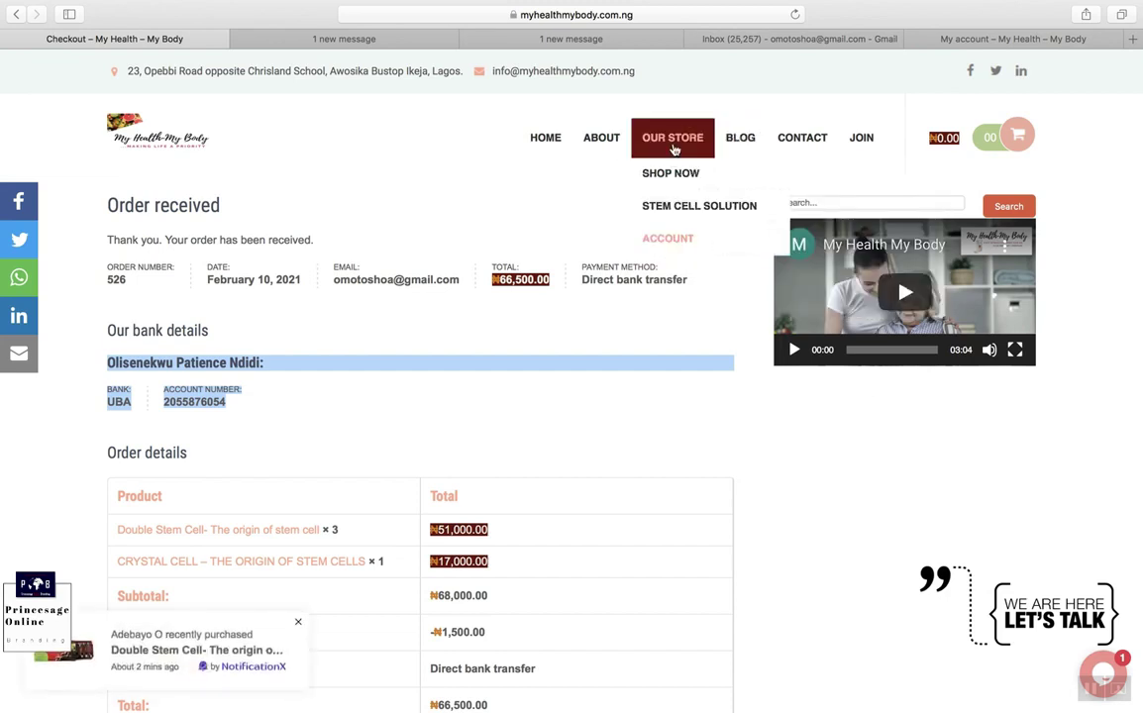
click(689, 240)
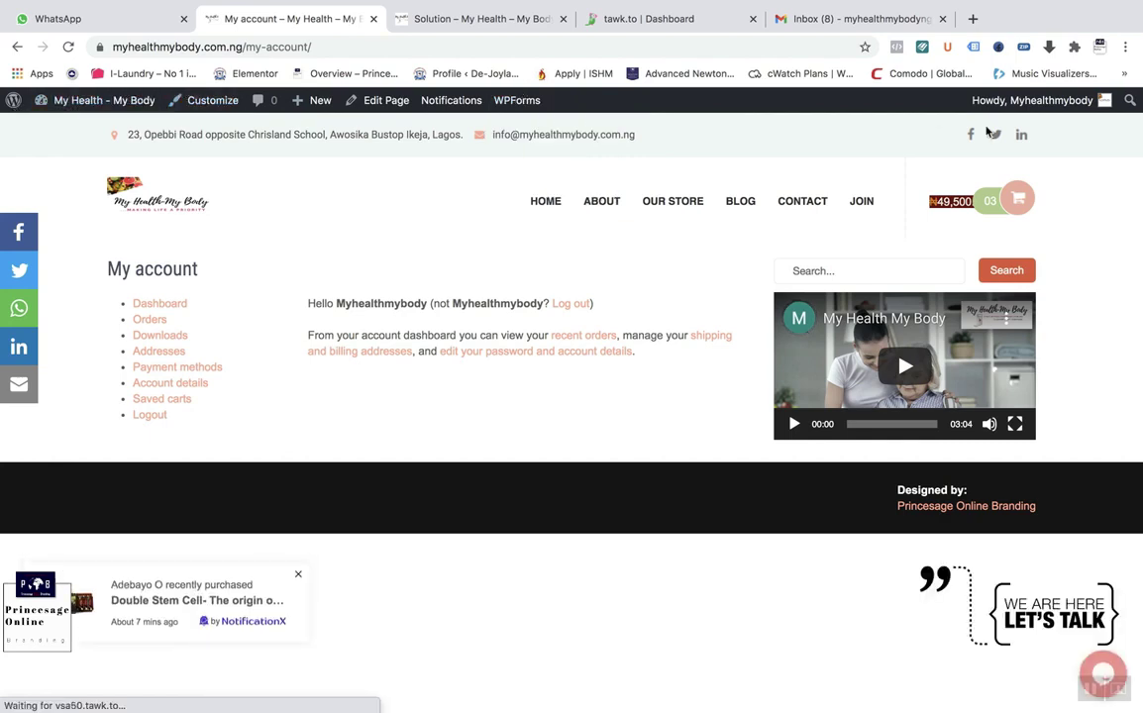
Step: Go to the admin Dashboard, then open WooCommerce > Orders
mouse_move(56, 98)
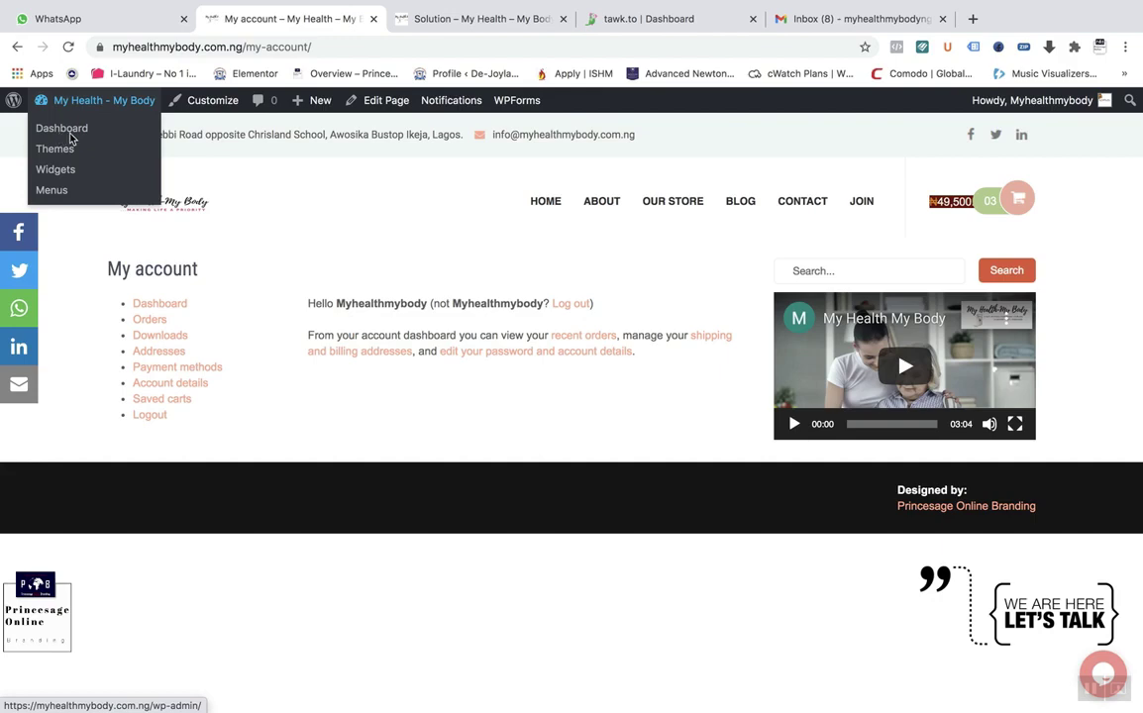
click(66, 134)
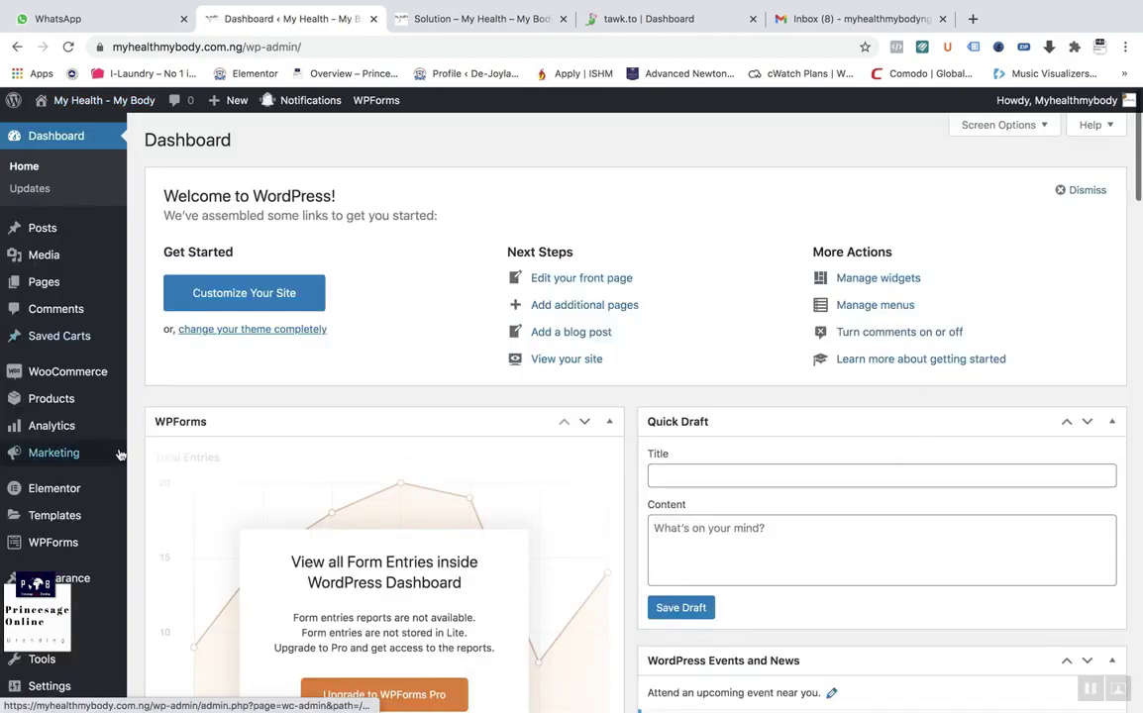
scroll(124, 453, down, 3)
scroll(119, 453, down, 3)
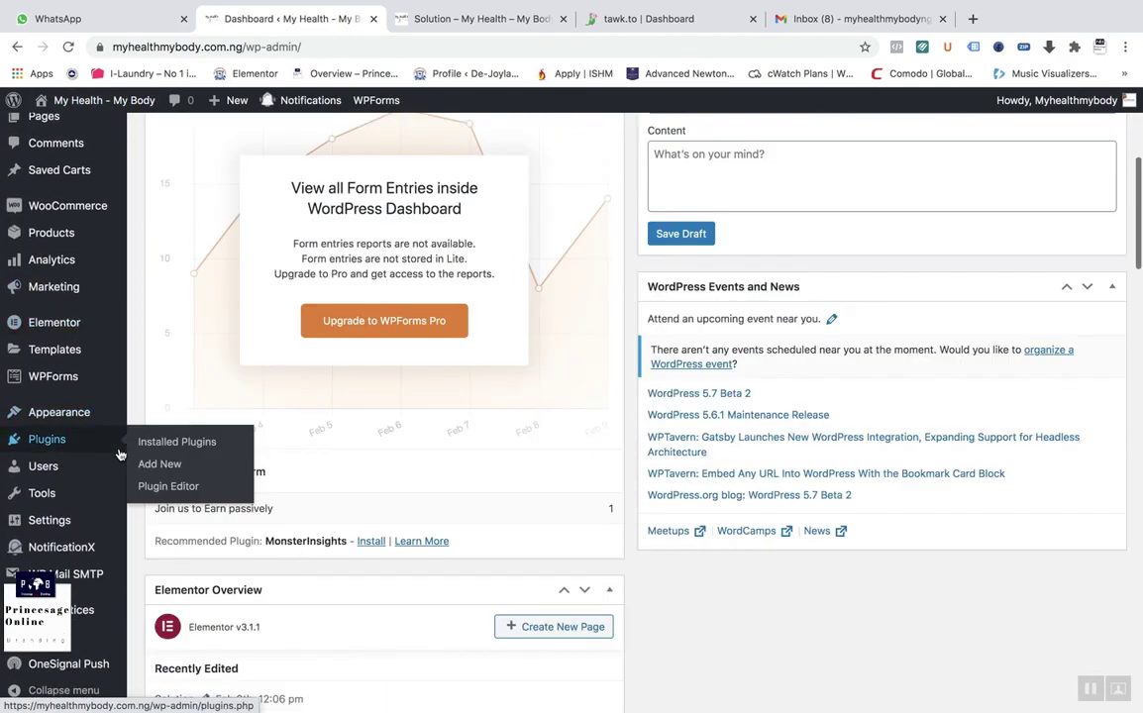
mouse_move(60, 216)
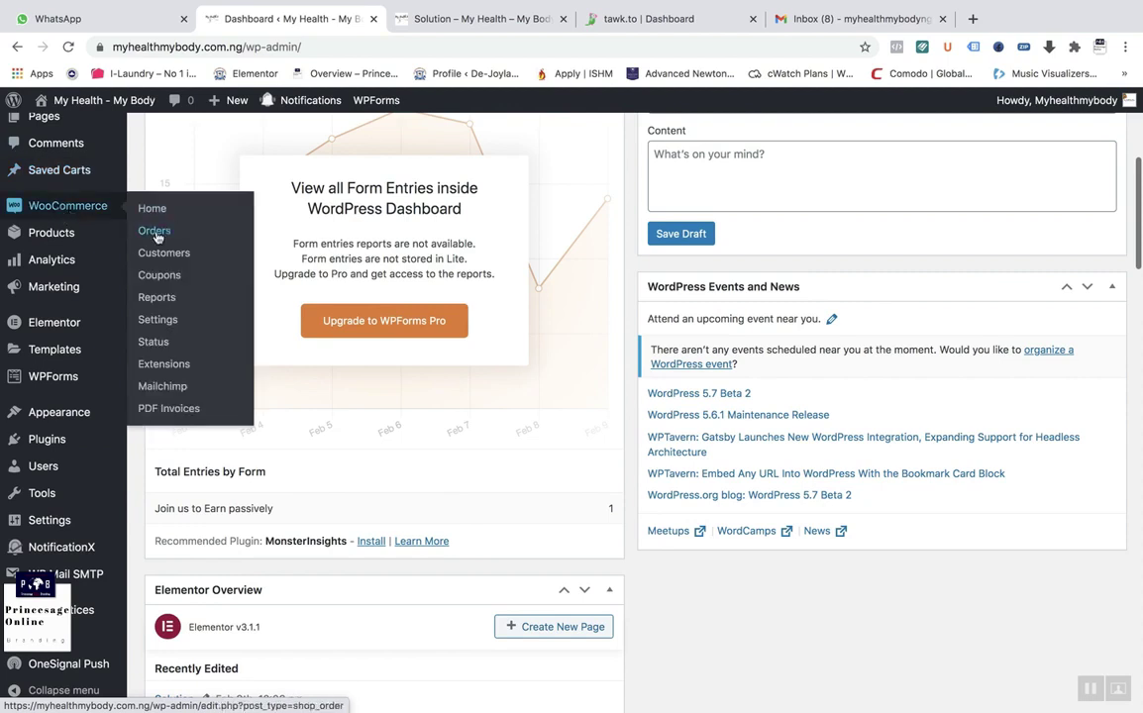
click(156, 234)
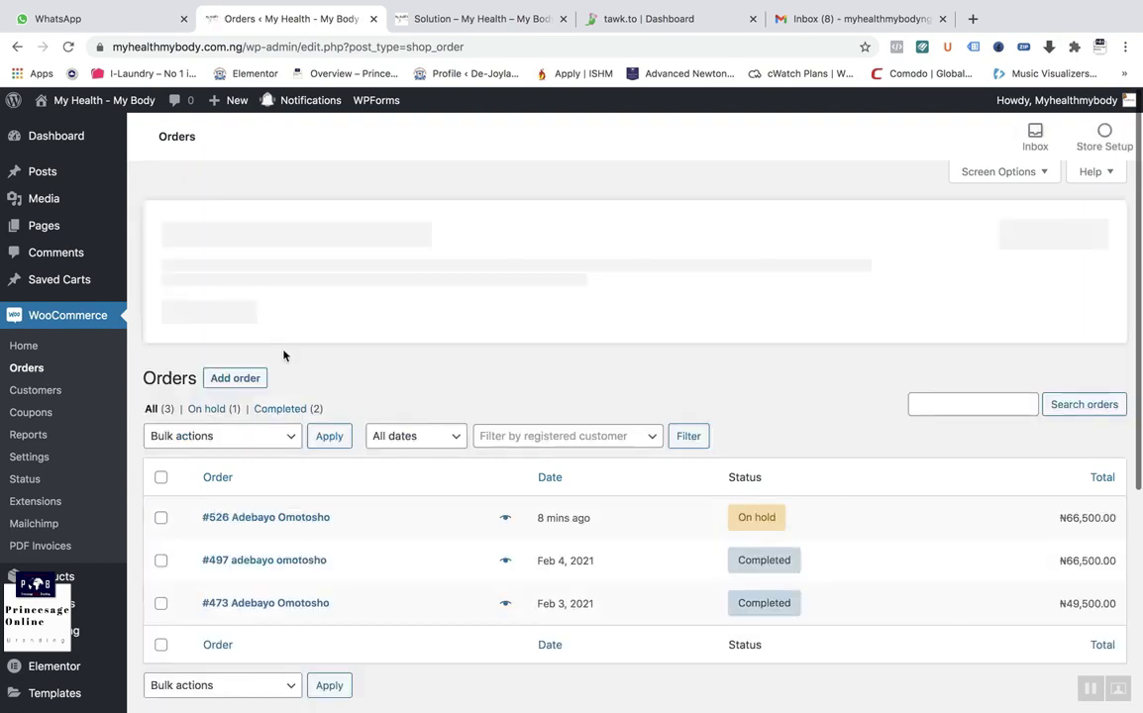
Step: Set order #526's status to Completed, update it, and return to the Gmail inbox
scroll(594, 442, down, 3)
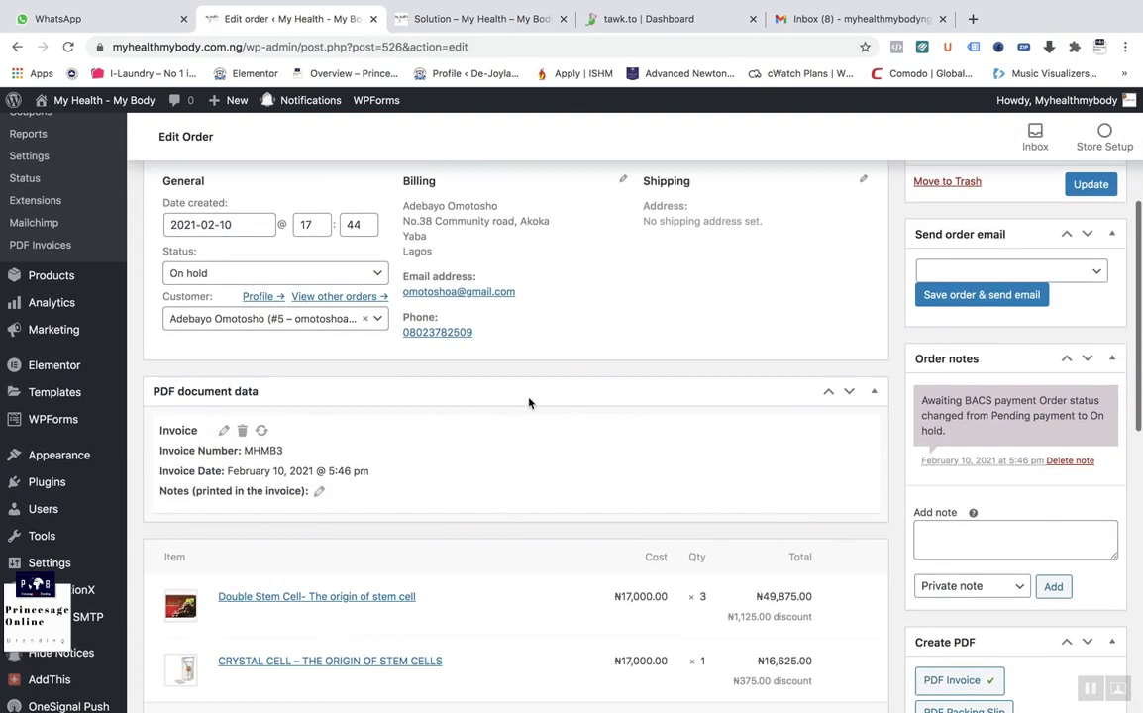
scroll(283, 461, down, 1)
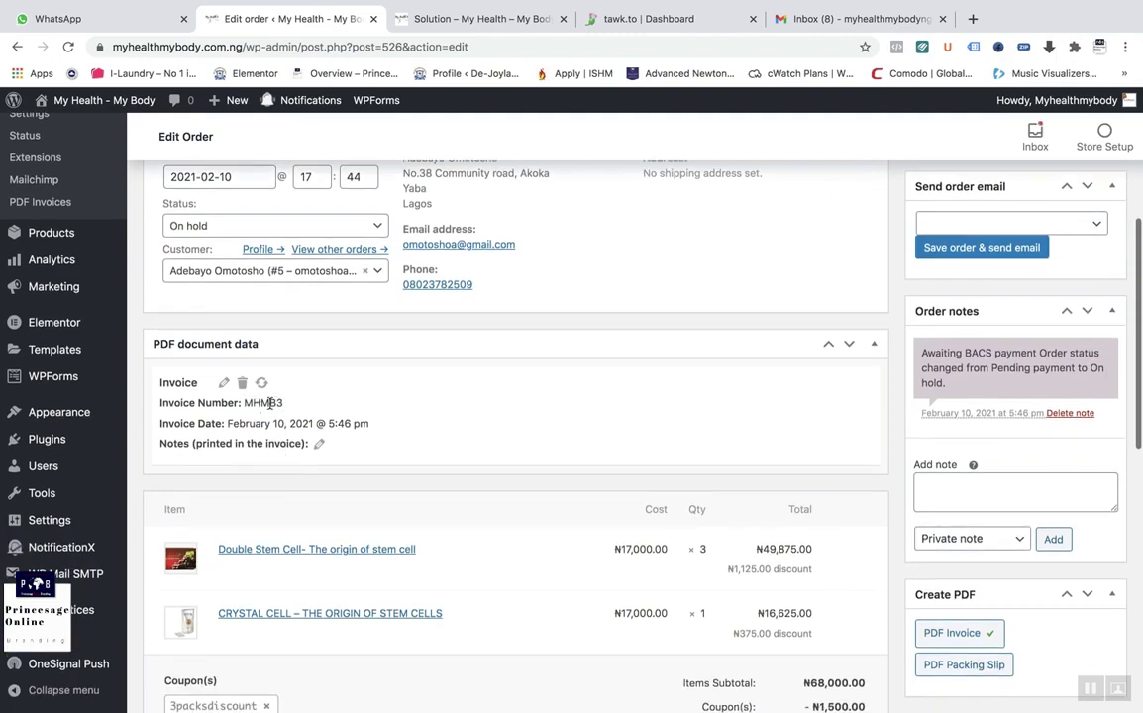
scroll(285, 408, down, 3)
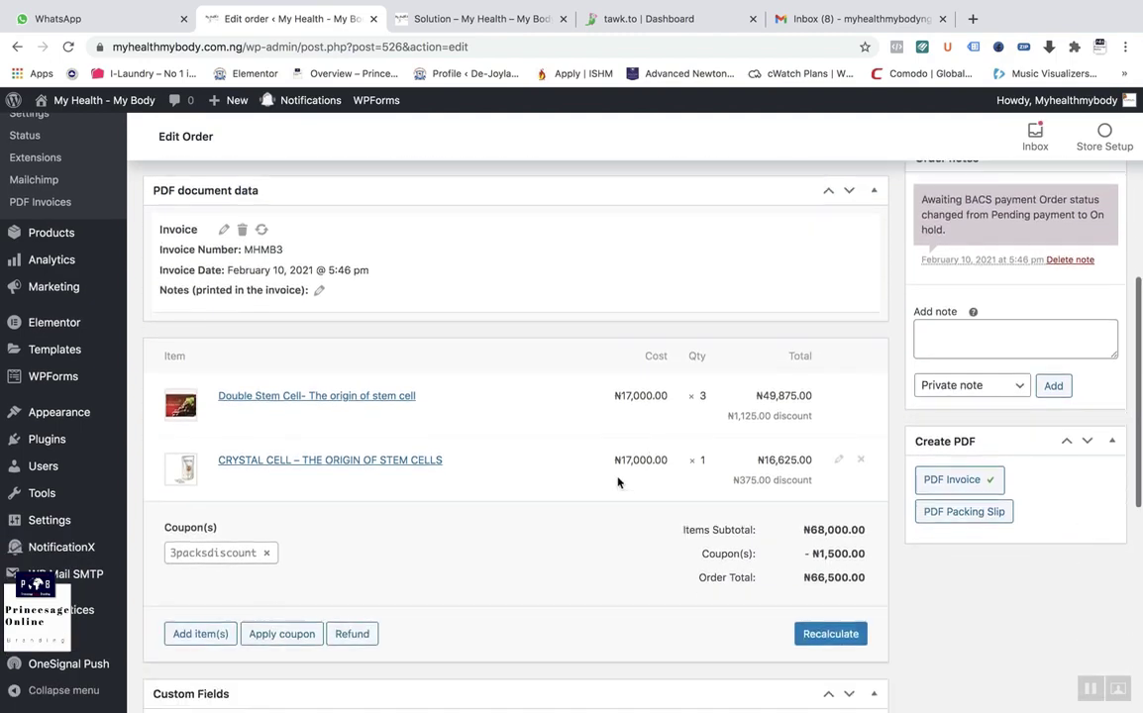
scroll(739, 533, down, 5)
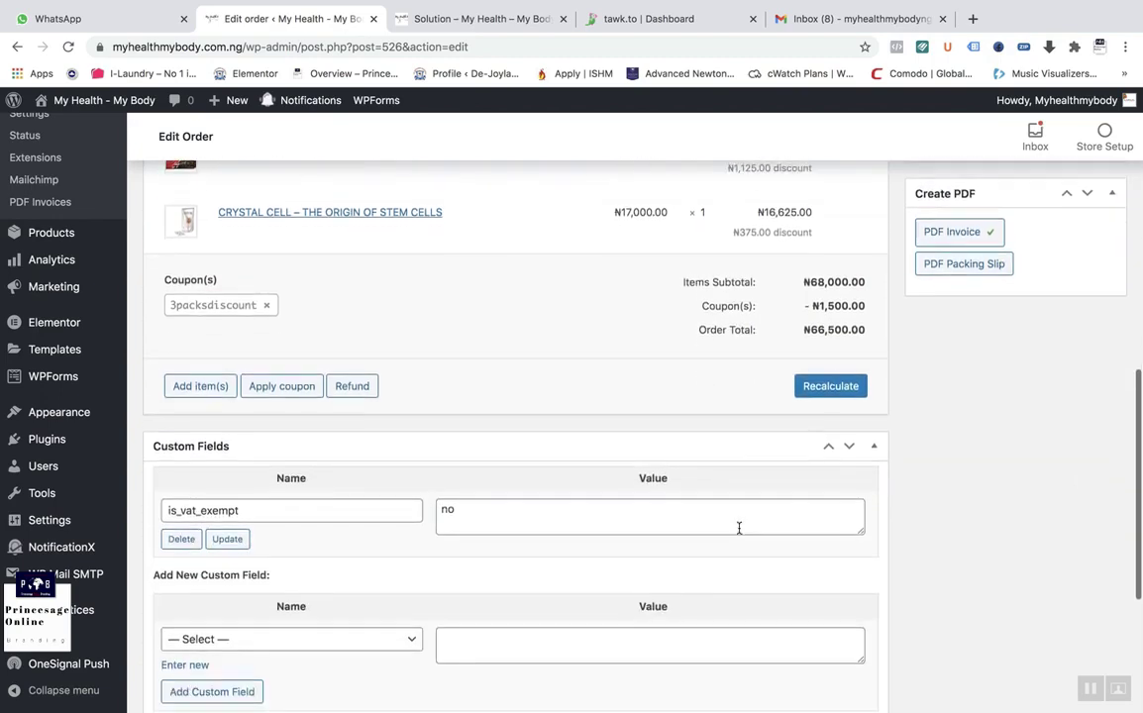
scroll(739, 533, up, 8)
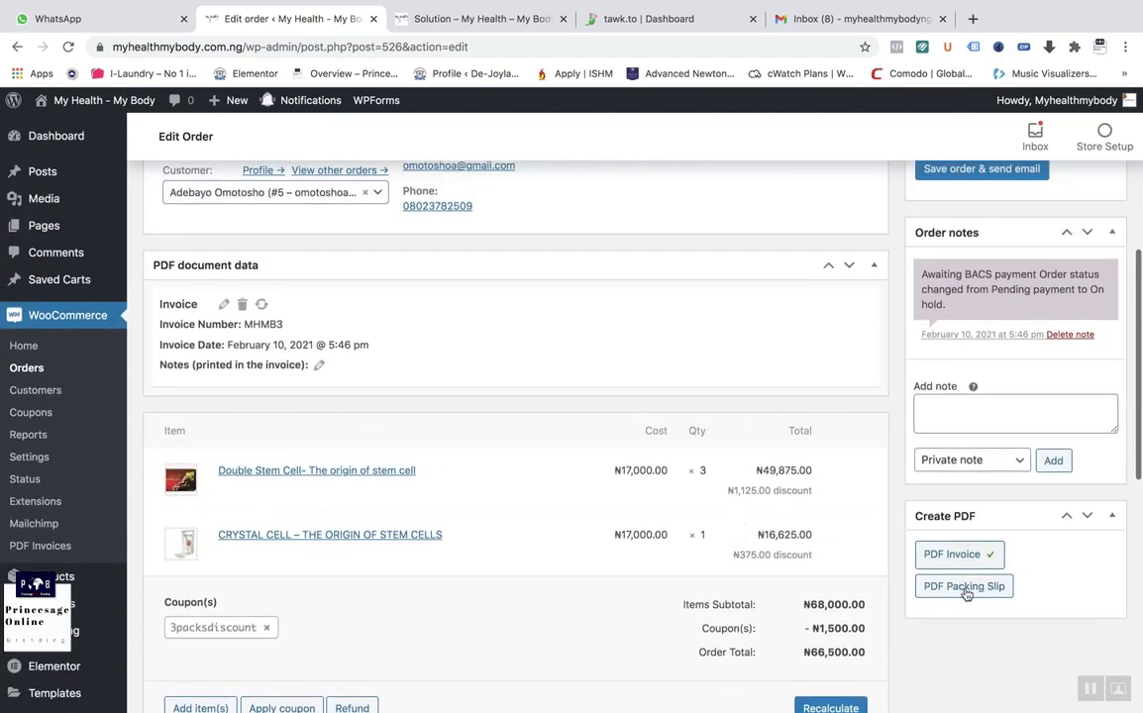
scroll(686, 460, up, 3)
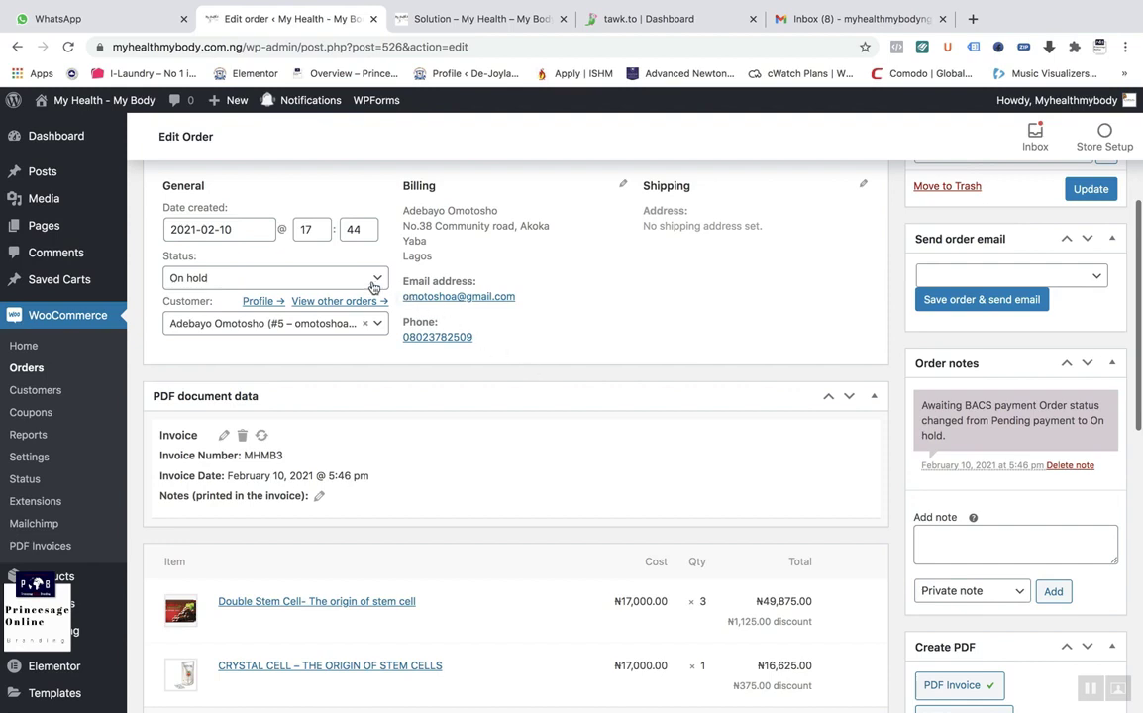
click(373, 287)
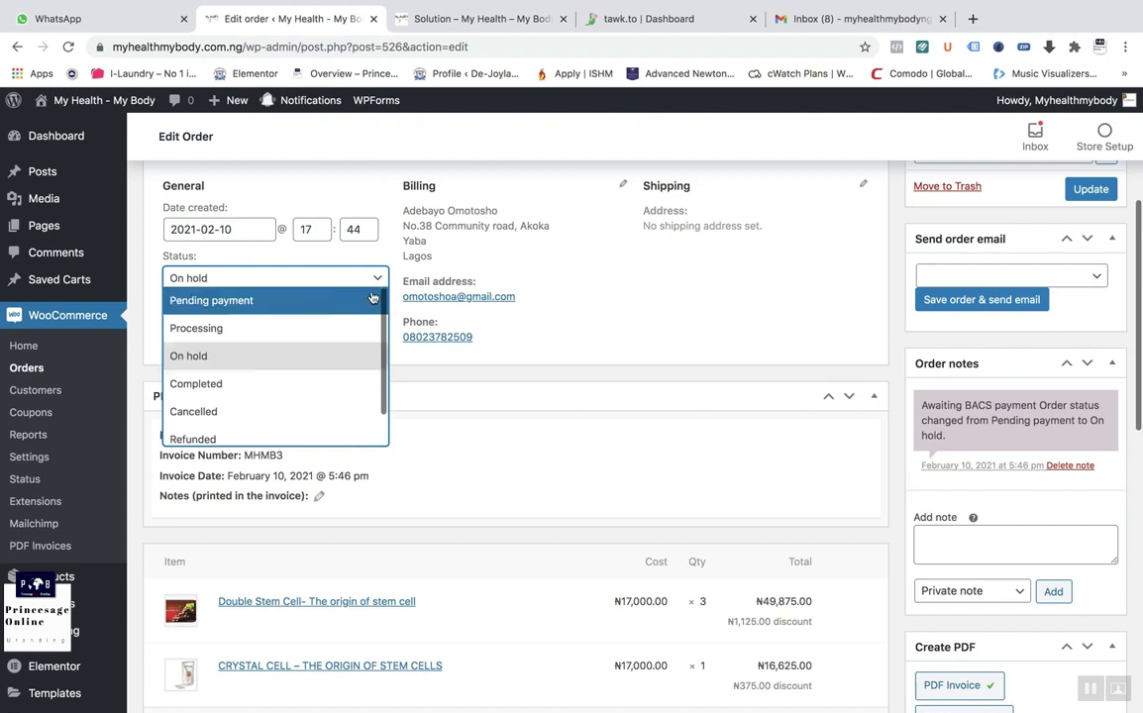
click(284, 385)
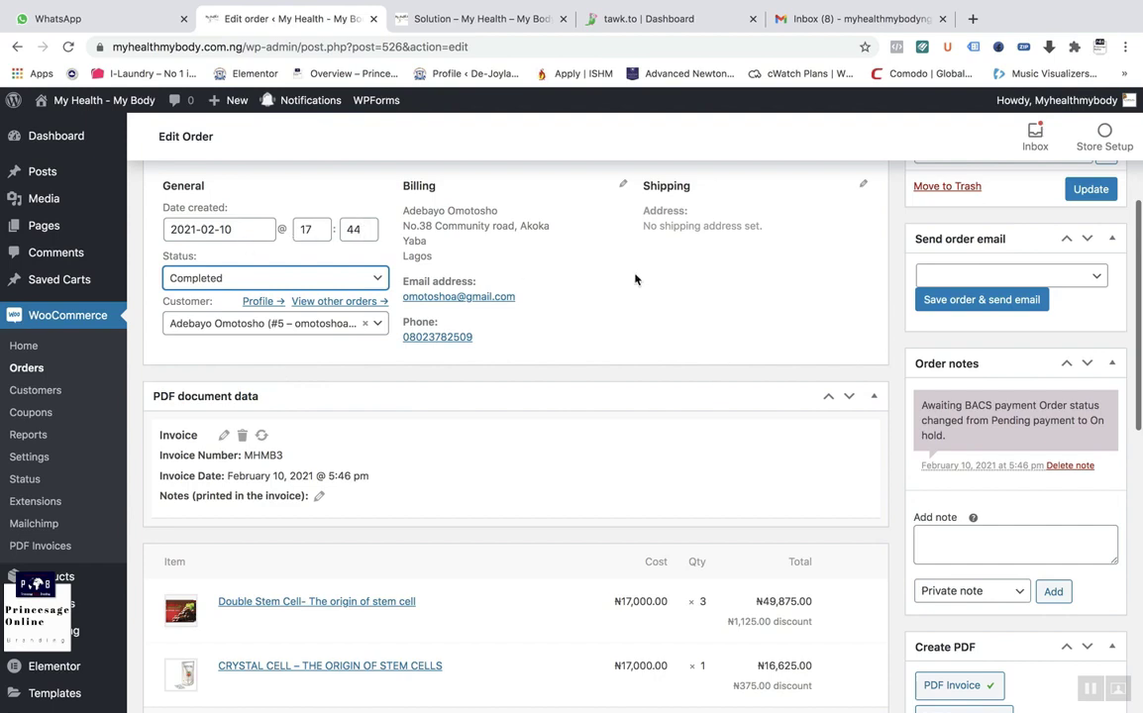
click(1092, 191)
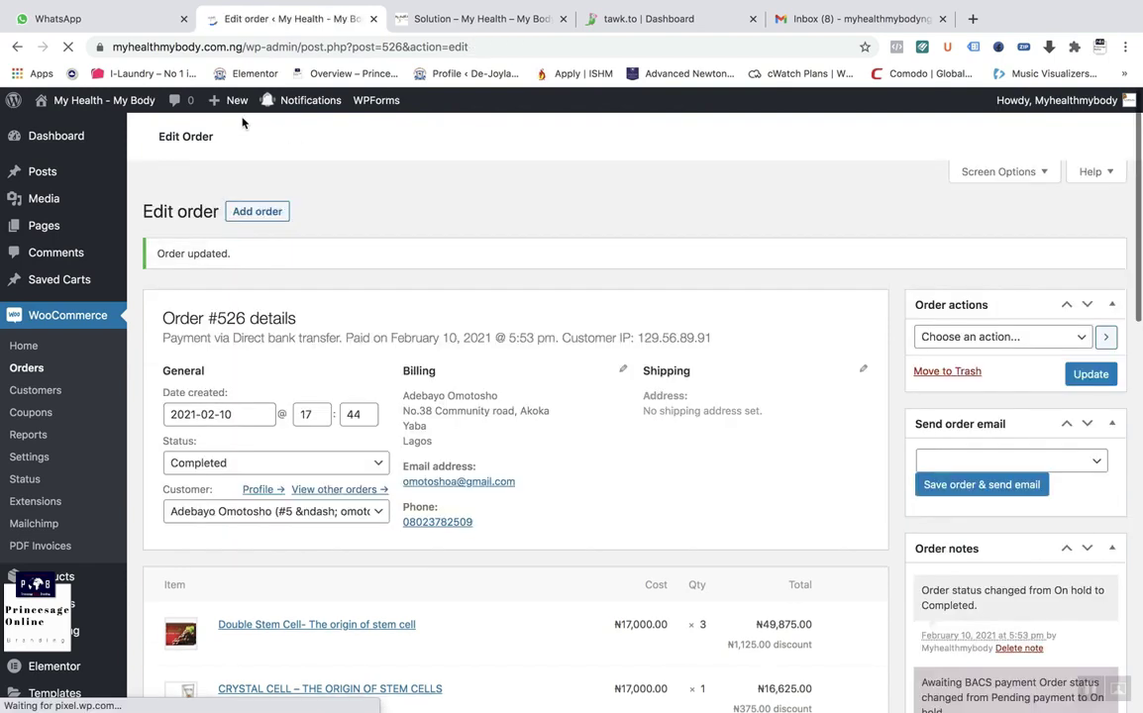
key(super+5)
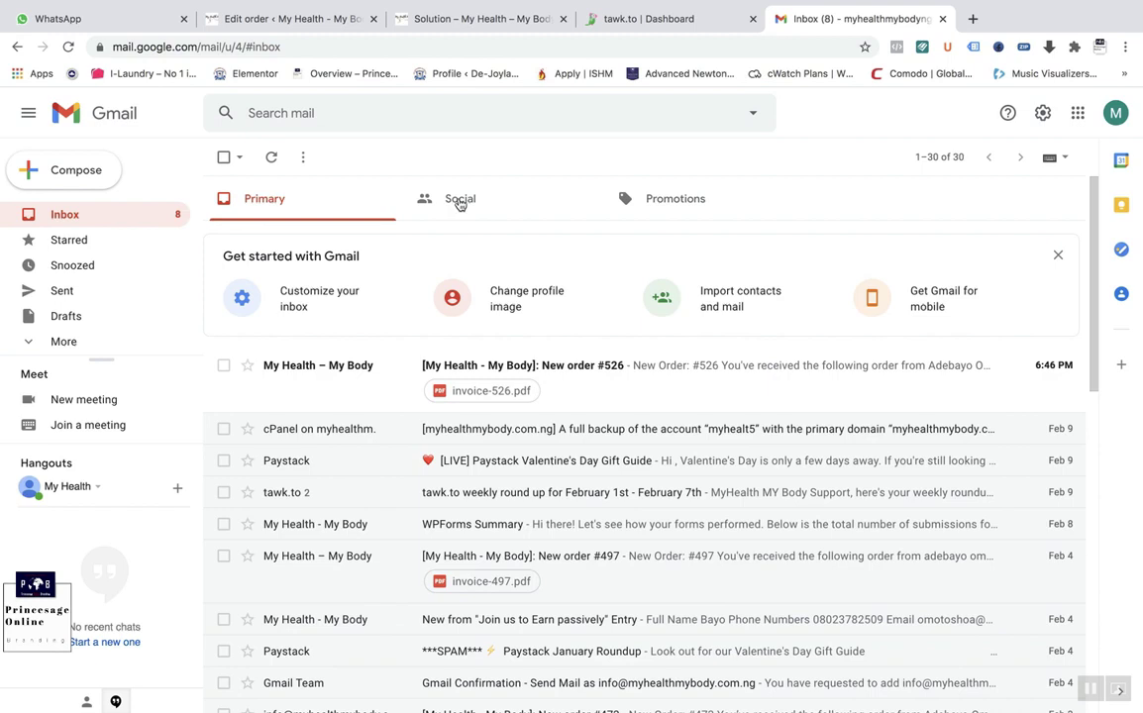
Step: Read the New order #526 email and highlight its Direct bank transfer payment method
click(666, 372)
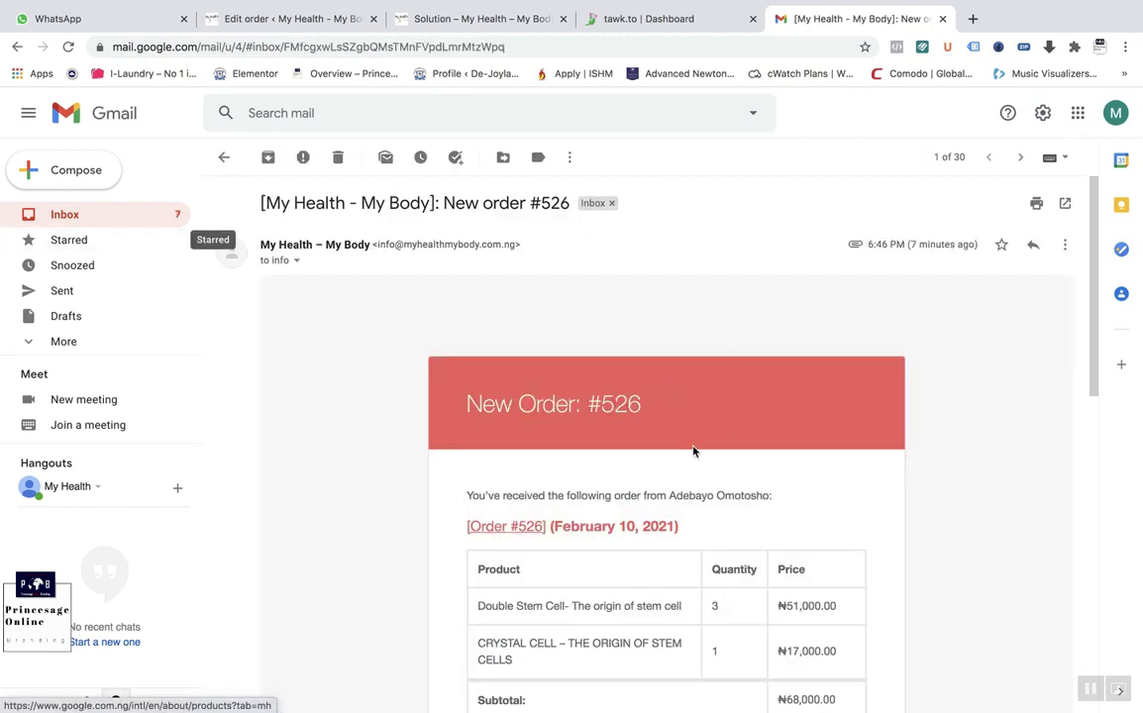
scroll(670, 436, down, 5)
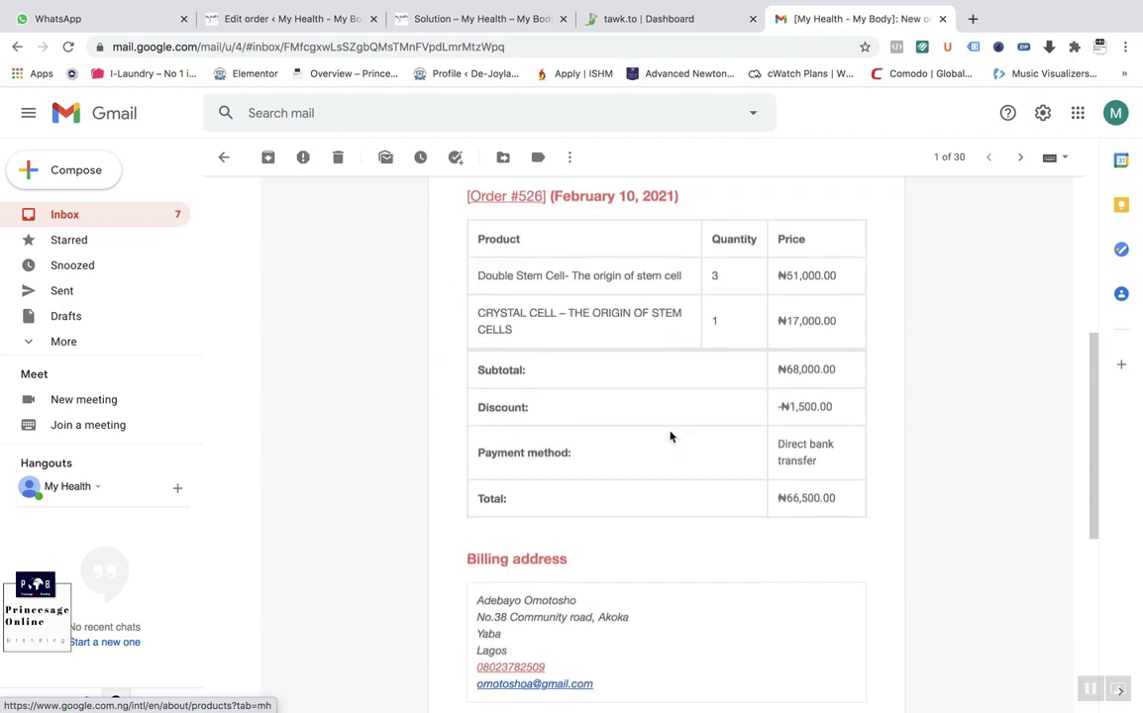
scroll(669, 437, down, 3)
scroll(670, 436, up, 1)
scroll(670, 437, down, 2)
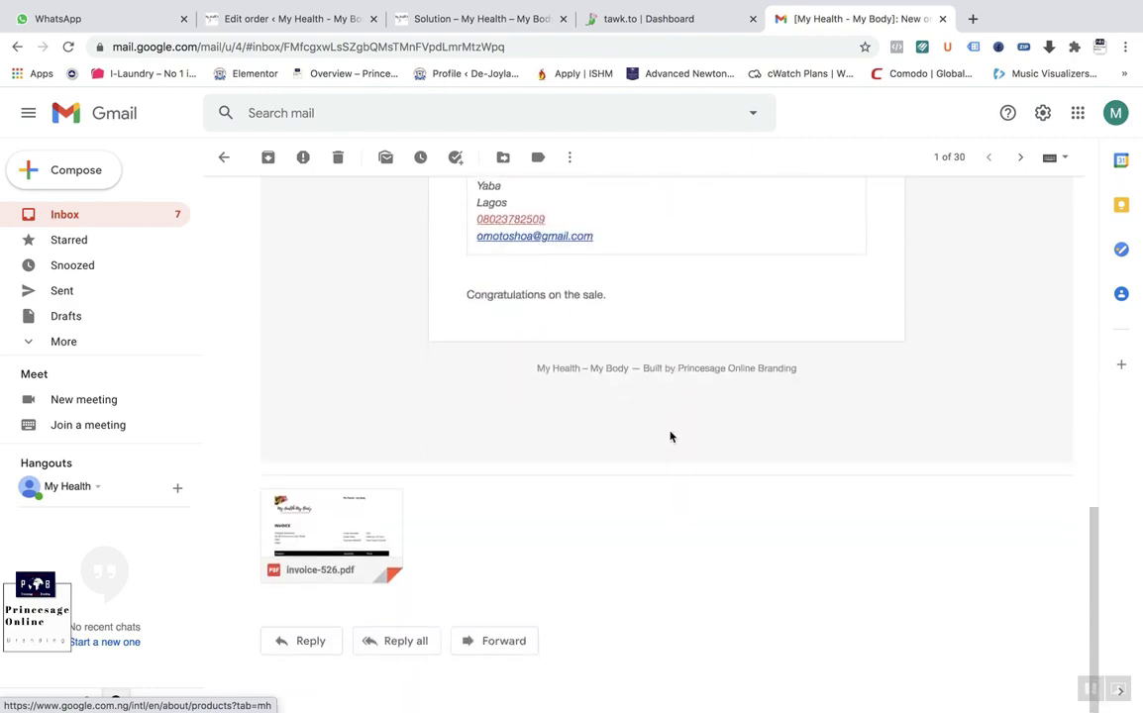
scroll(669, 437, up, 10)
scroll(670, 437, down, 7)
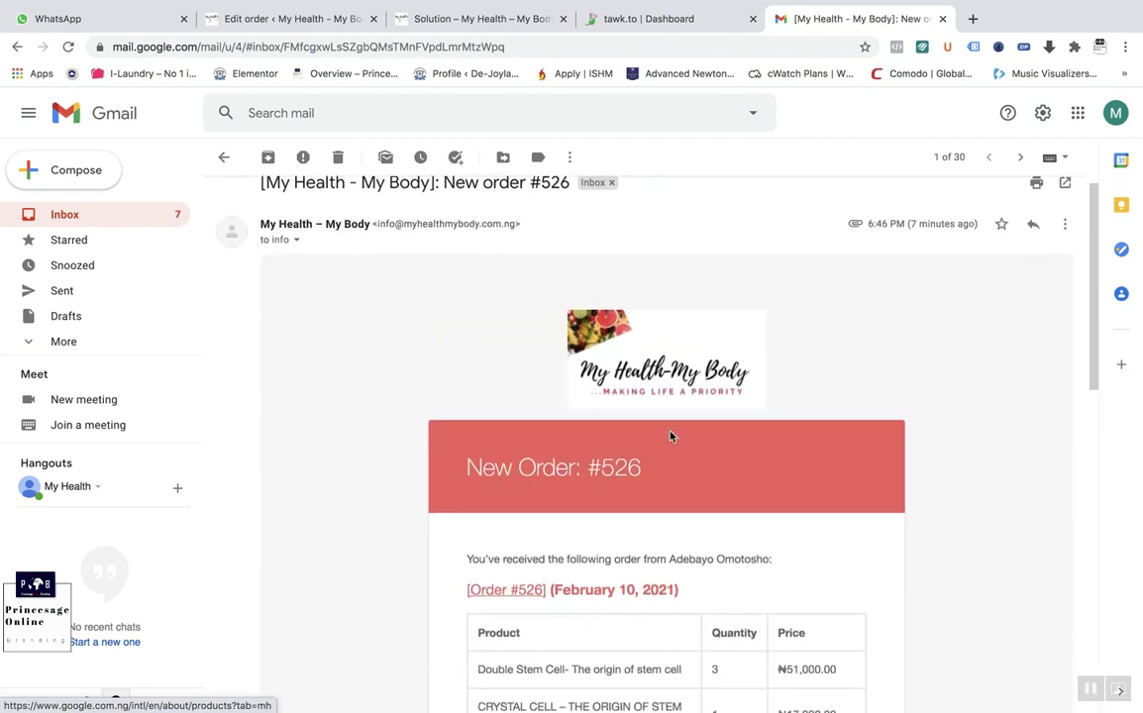
scroll(670, 434, up, 8)
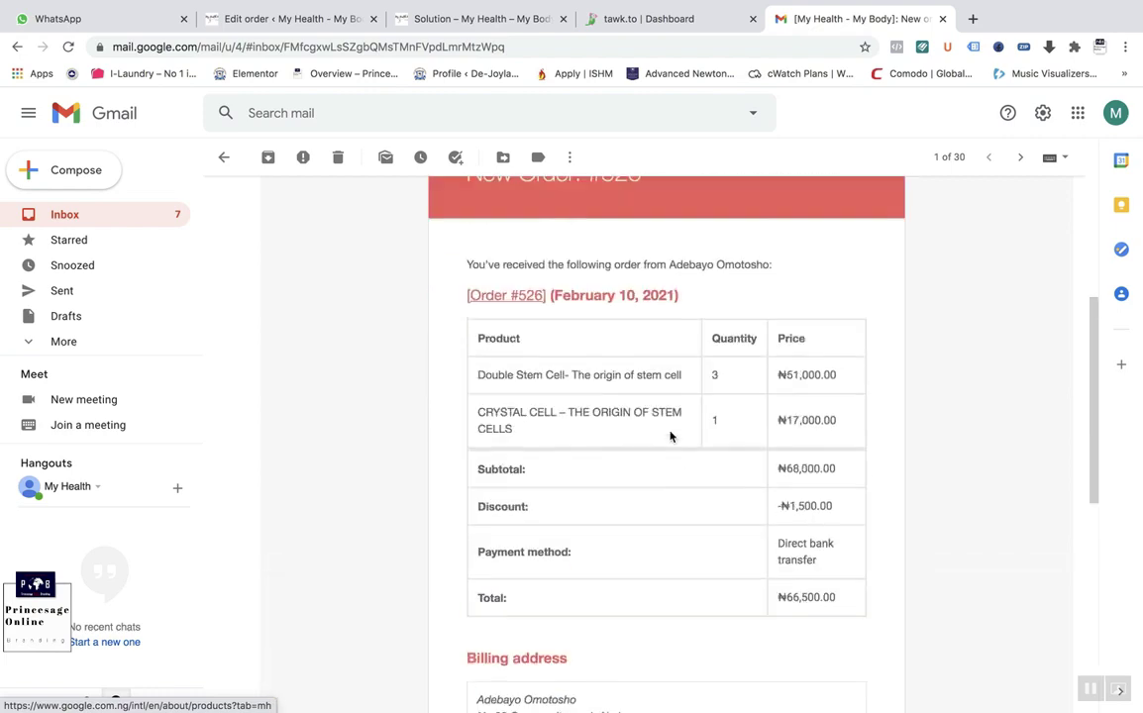
scroll(669, 437, down, 2)
scroll(669, 437, down, 4)
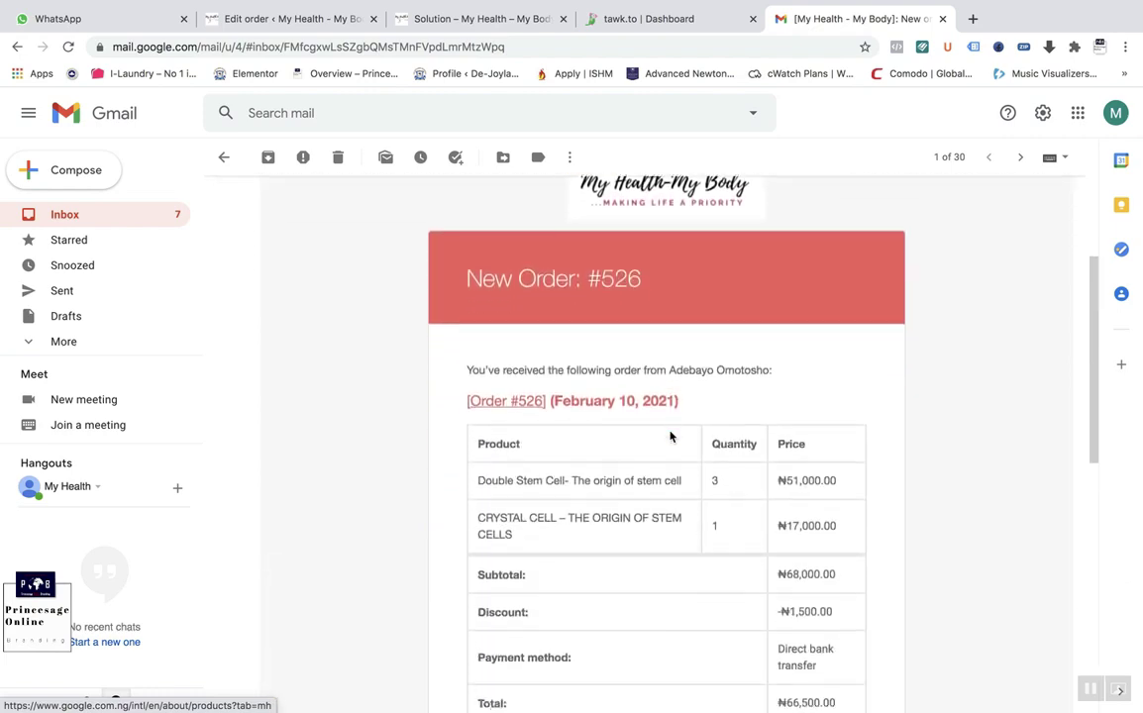
drag(832, 339, 778, 313)
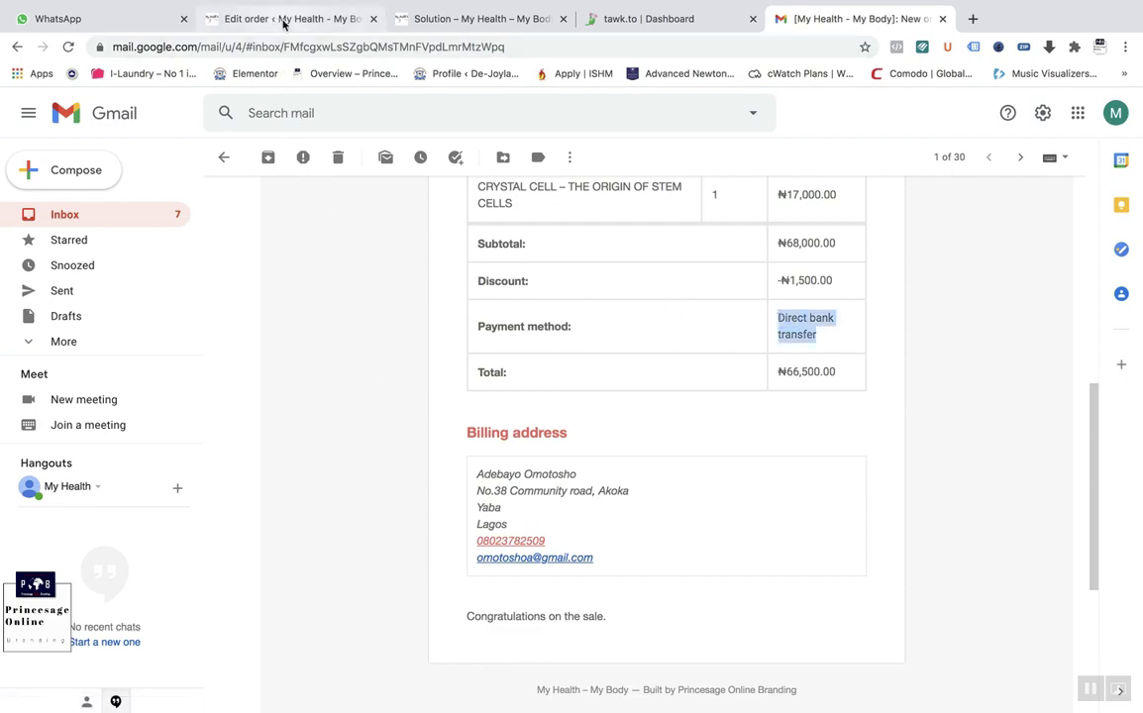
click(285, 20)
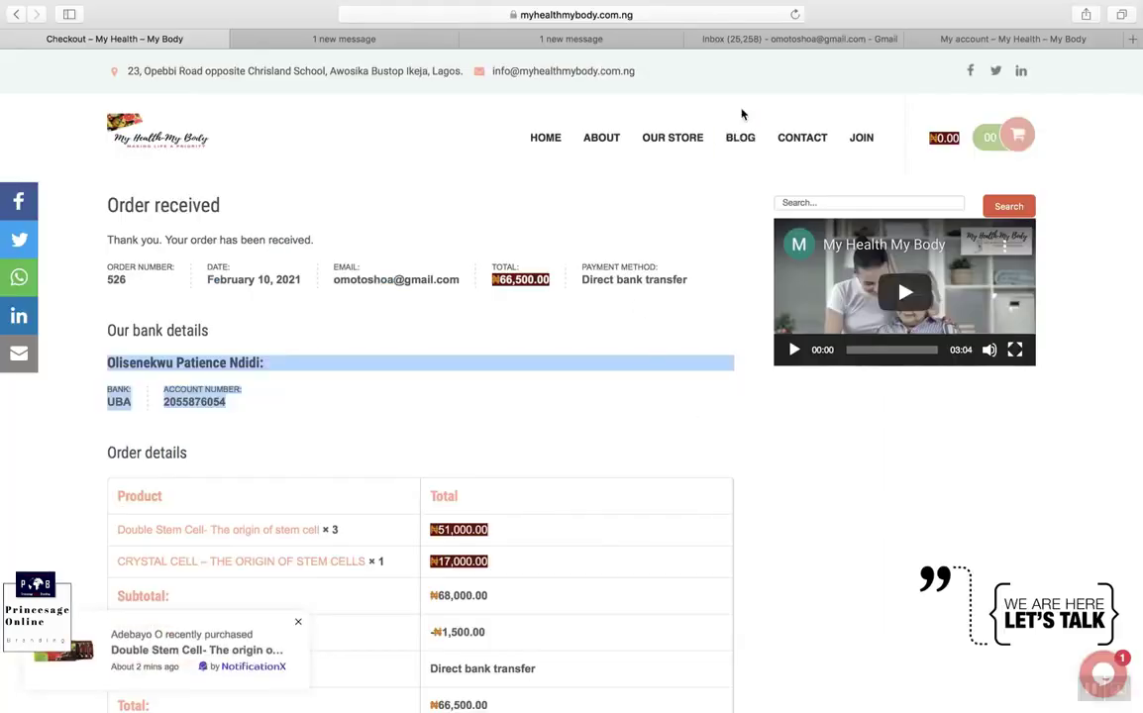
Step: Check the 'order is now complete' email and its invoice-526.pdf, then go to the Solution page
click(790, 40)
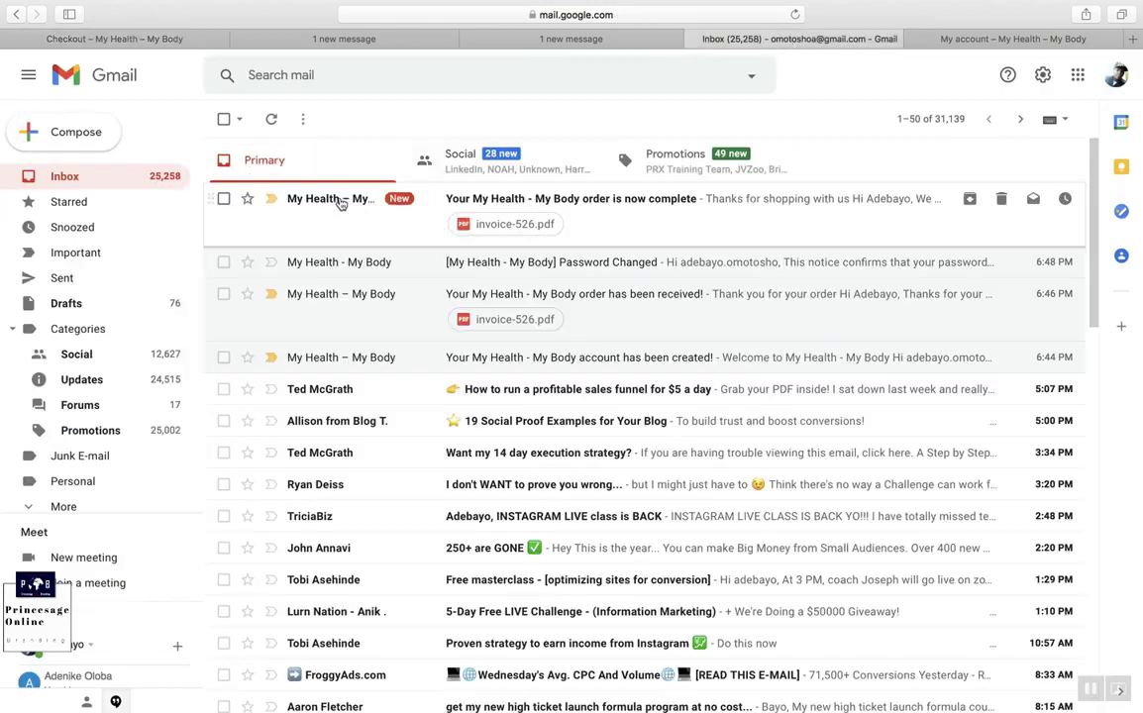
click(668, 199)
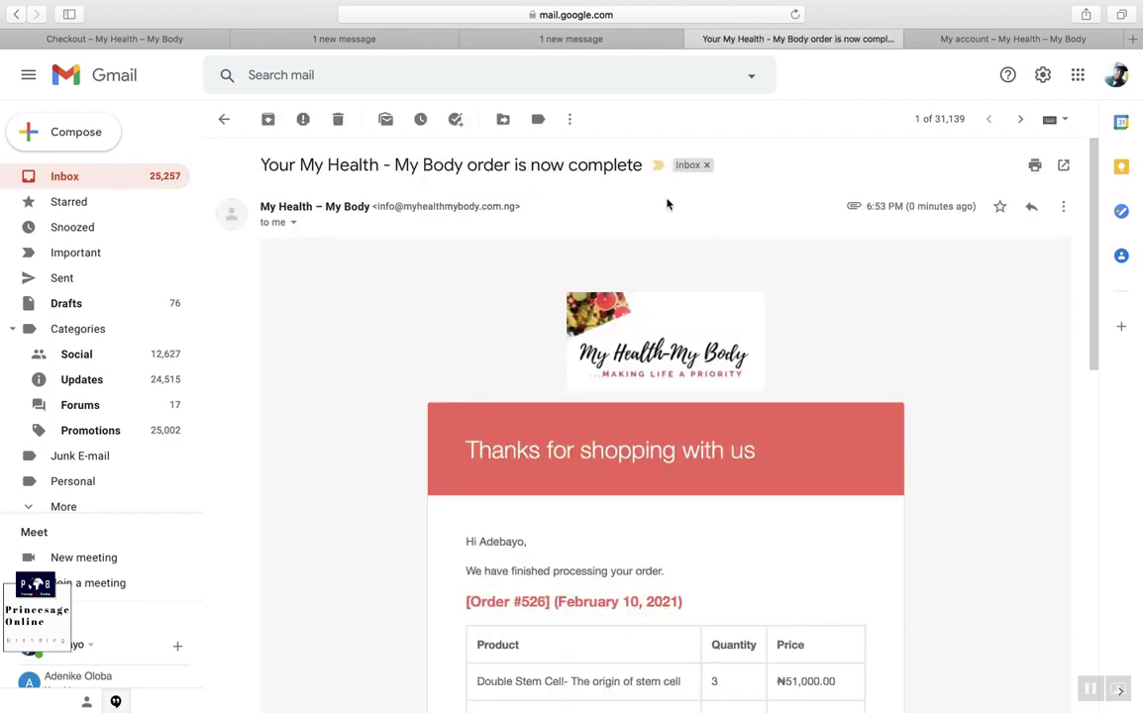
scroll(704, 454, down, 10)
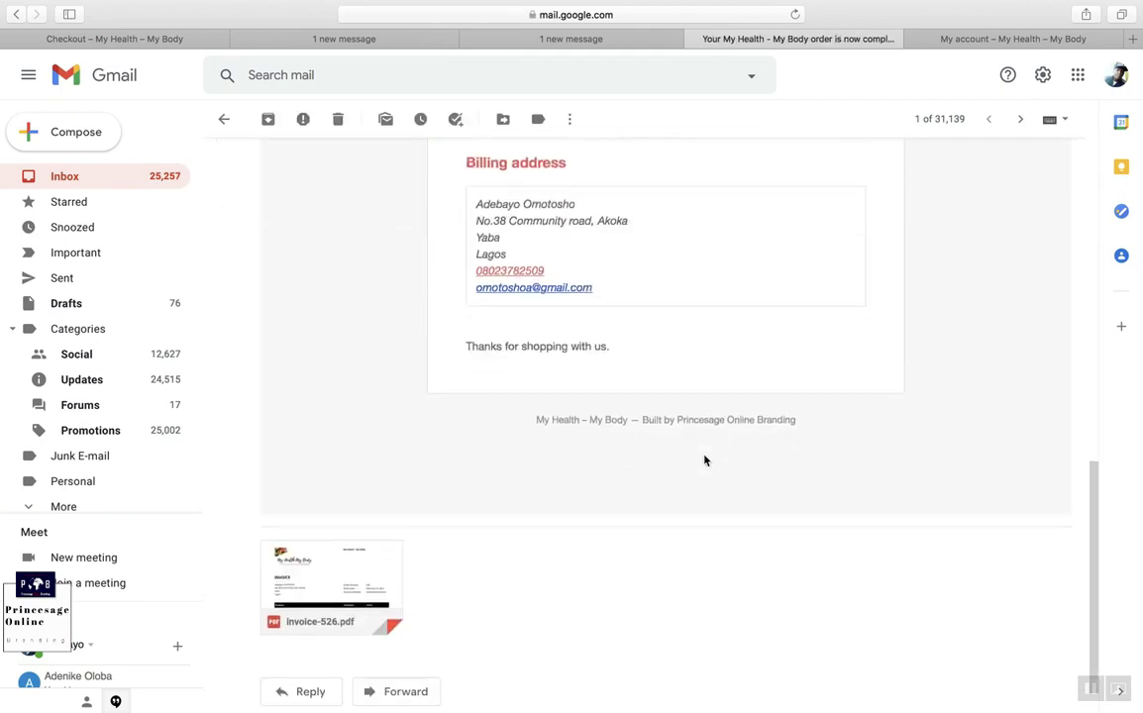
mouse_move(310, 550)
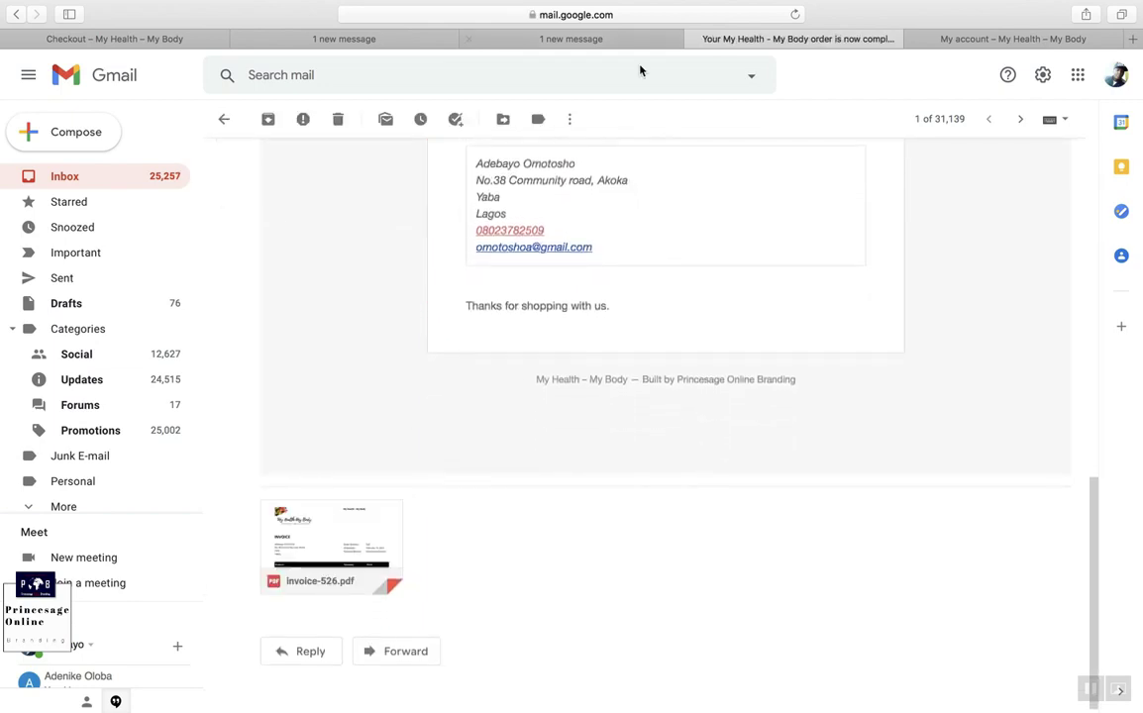
scroll(634, 146, up, 10)
click(608, 38)
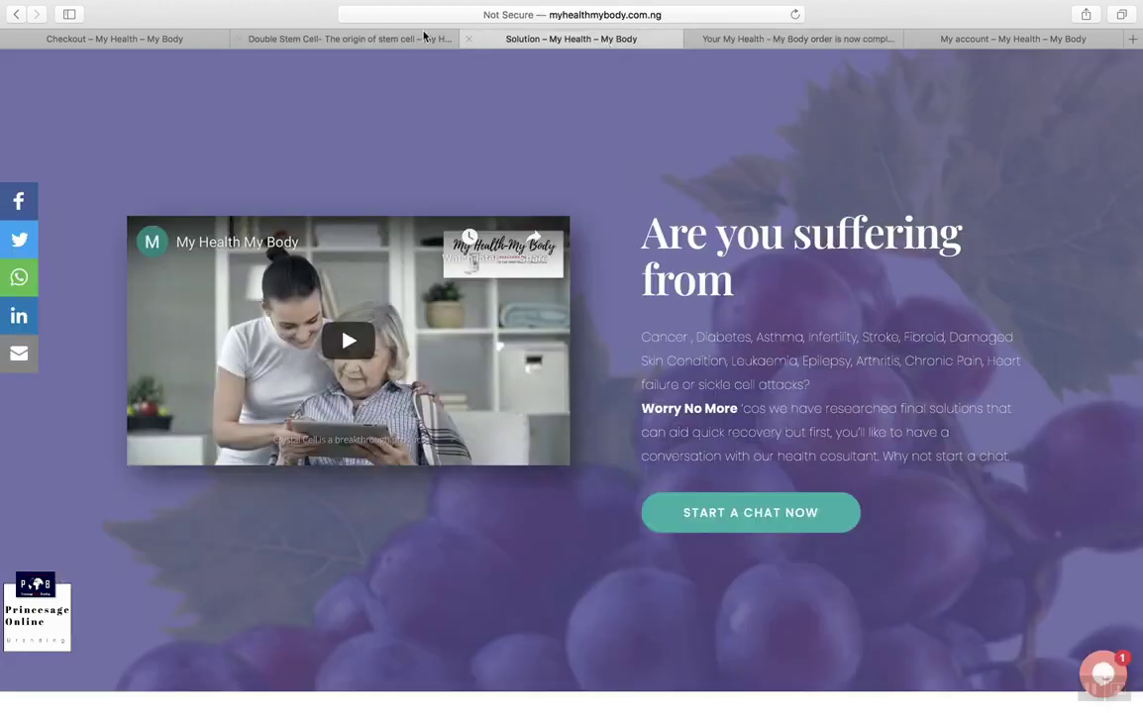
Step: Switch through the Double Stem Cell tab to the Order received checkout tab
click(345, 42)
click(183, 40)
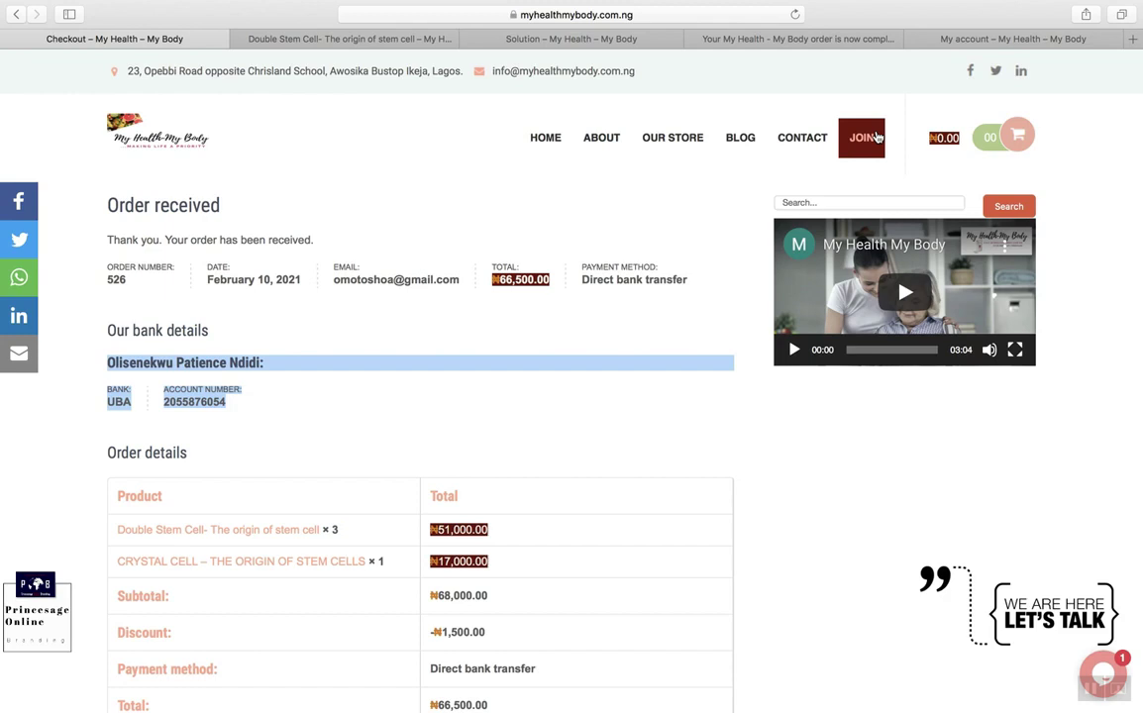
Step: Go to JOIN and scroll through the Join Us Today name, phone, email and address fields
click(859, 147)
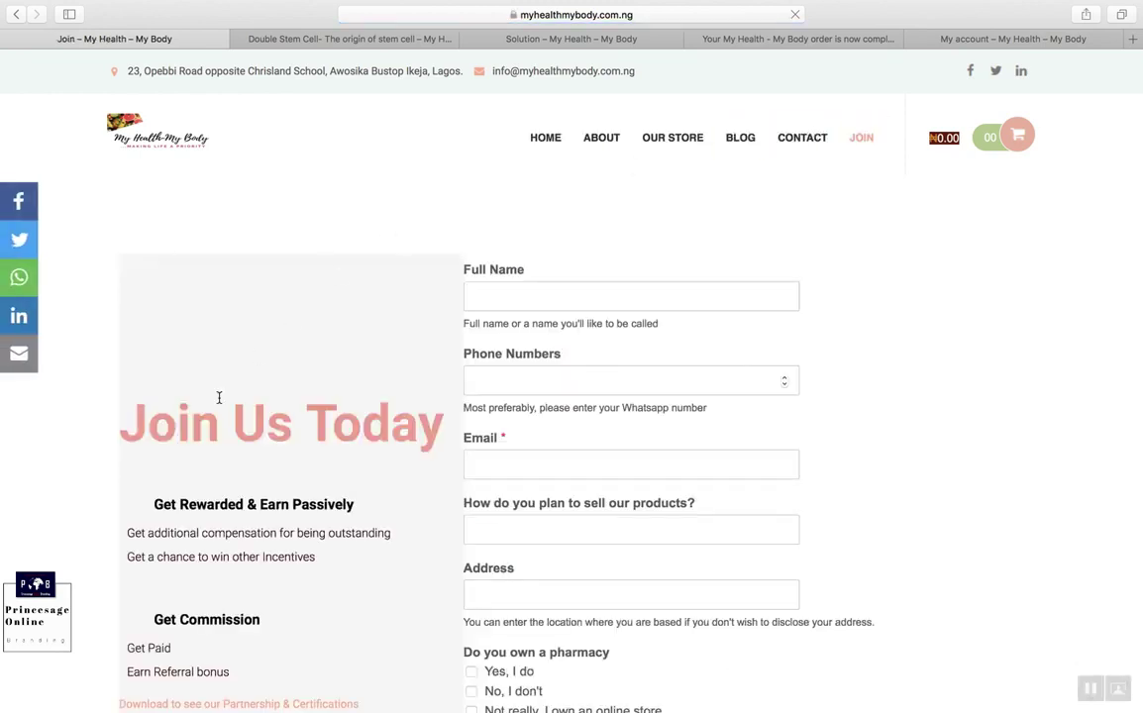
scroll(631, 498, down, 3)
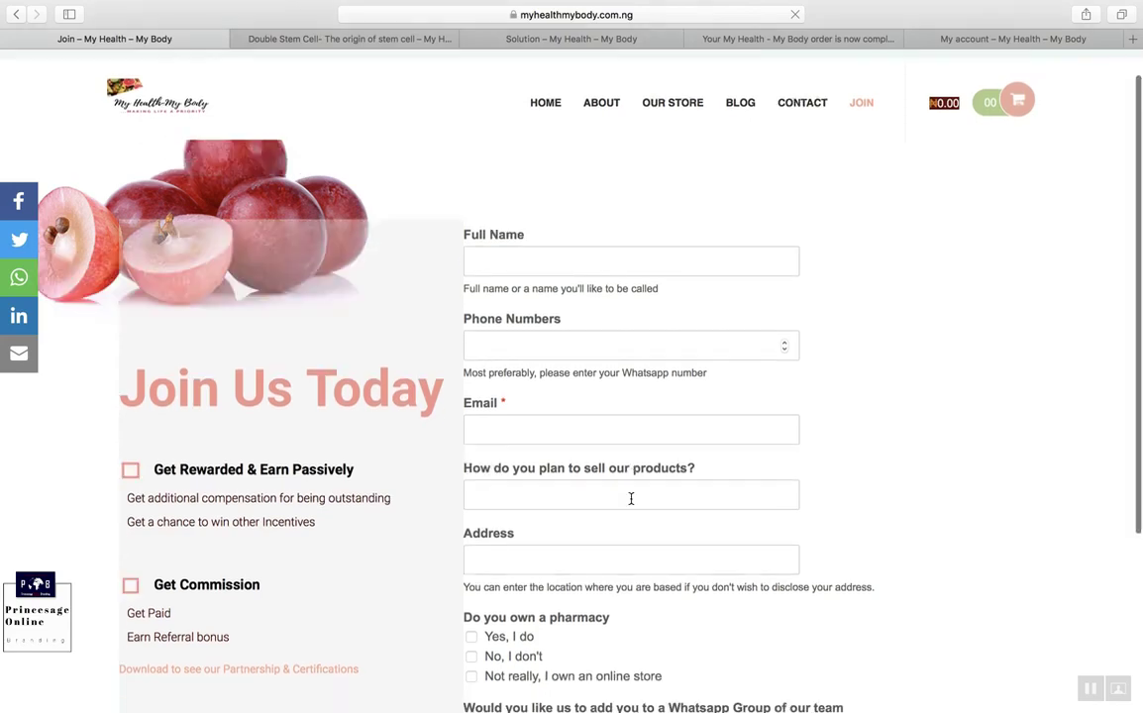
scroll(631, 498, down, 8)
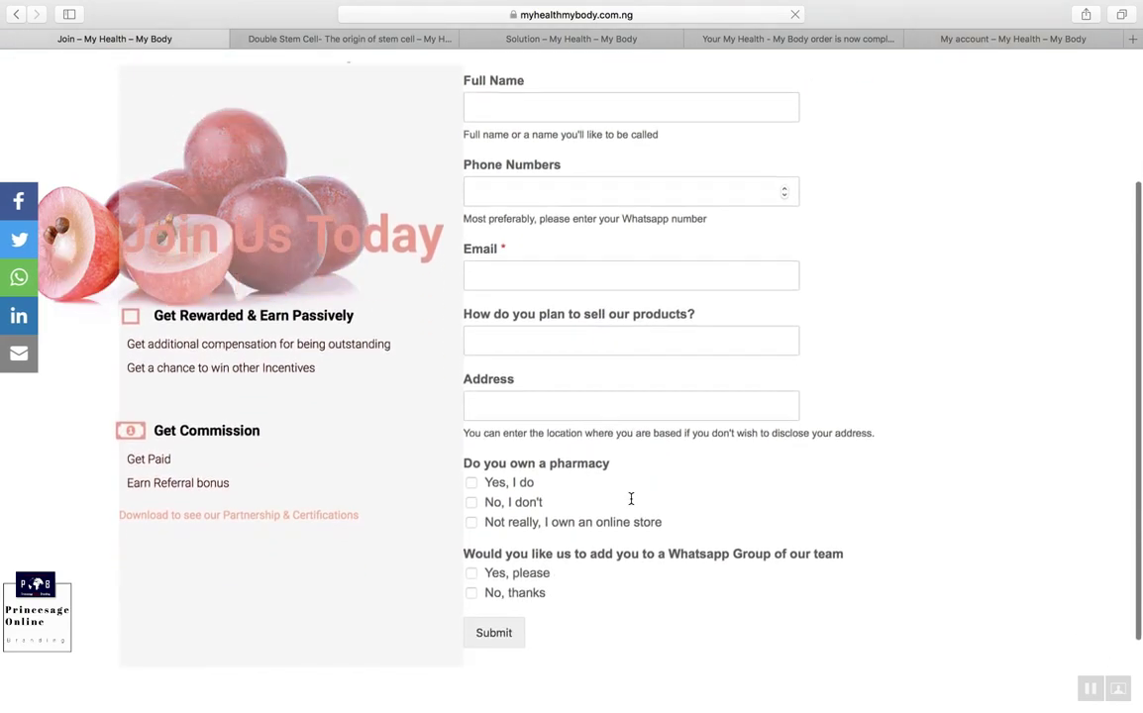
scroll(632, 503, up, 8)
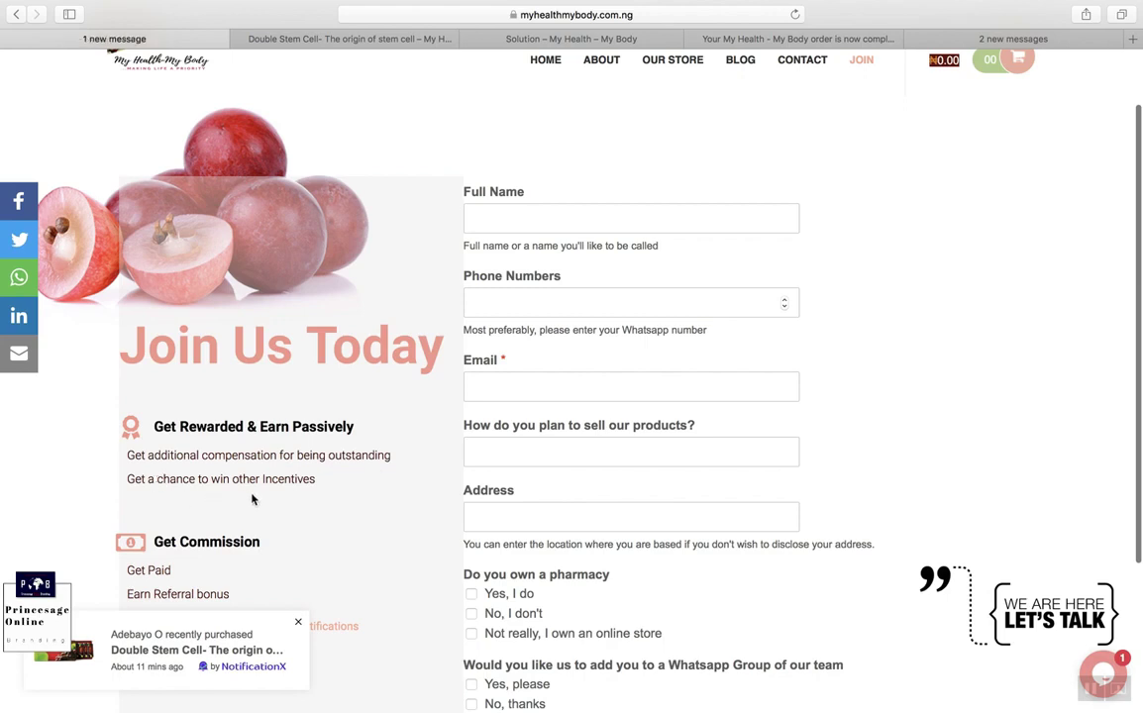
scroll(251, 498, down, 2)
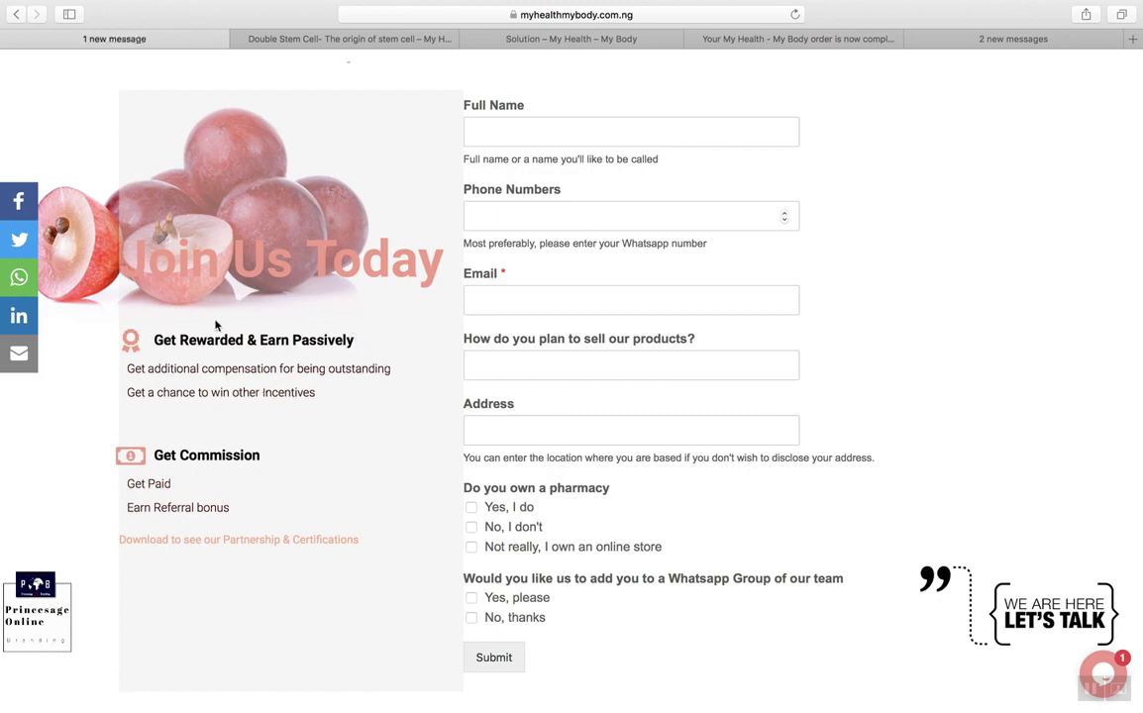
scroll(301, 387, down, 1)
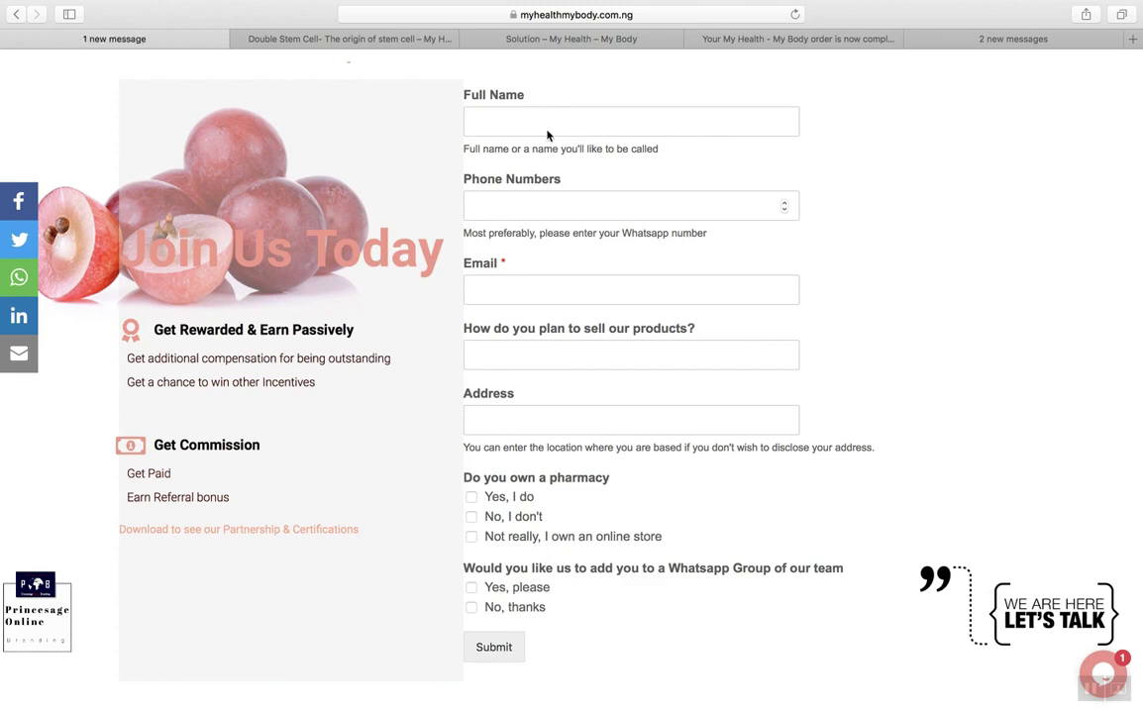
click(603, 131)
scroll(603, 135, down, 1)
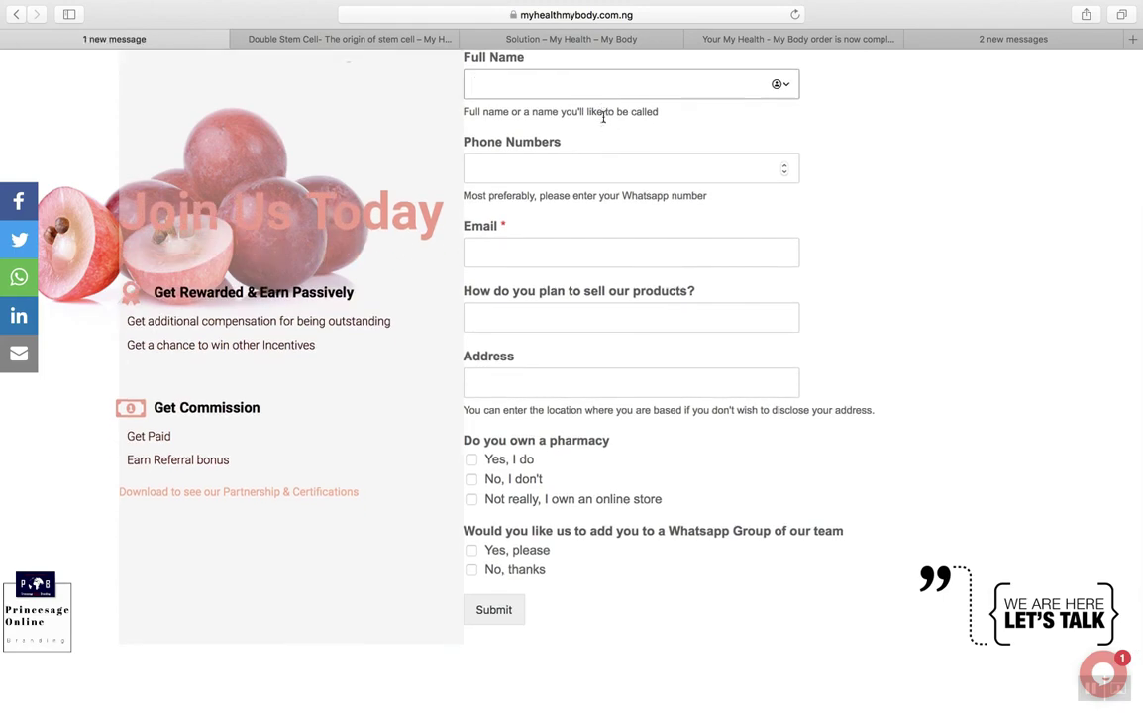
scroll(585, 194, down, 2)
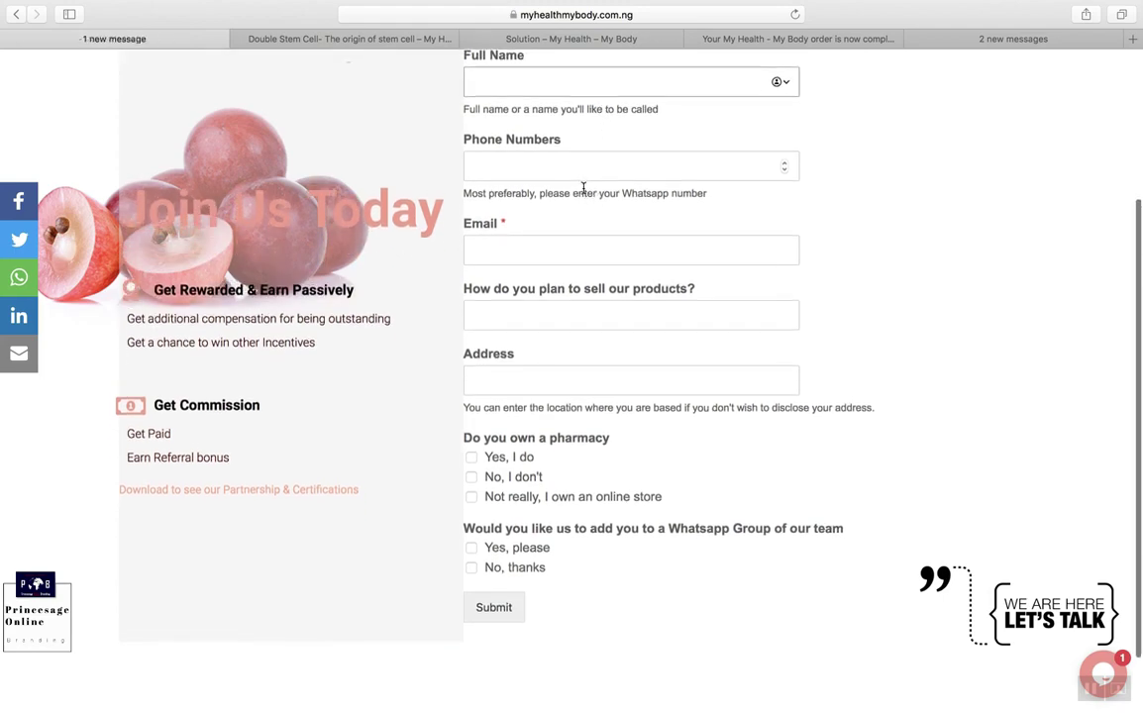
scroll(584, 194, up, 1)
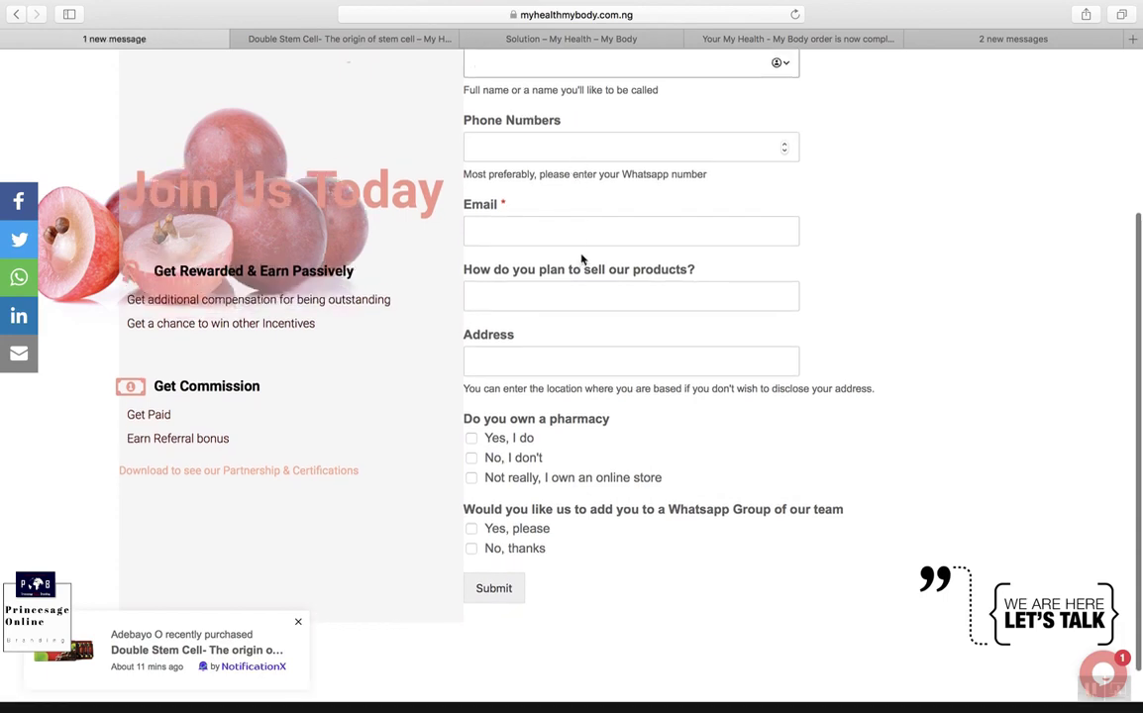
click(659, 303)
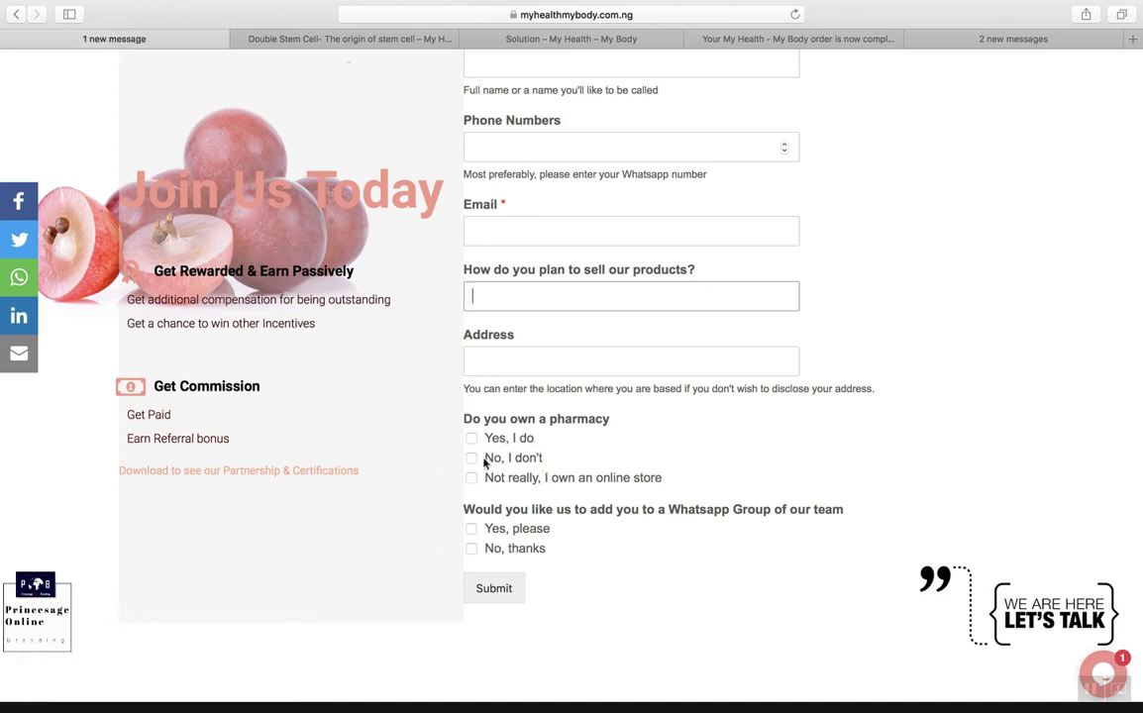
scroll(611, 473, down, 2)
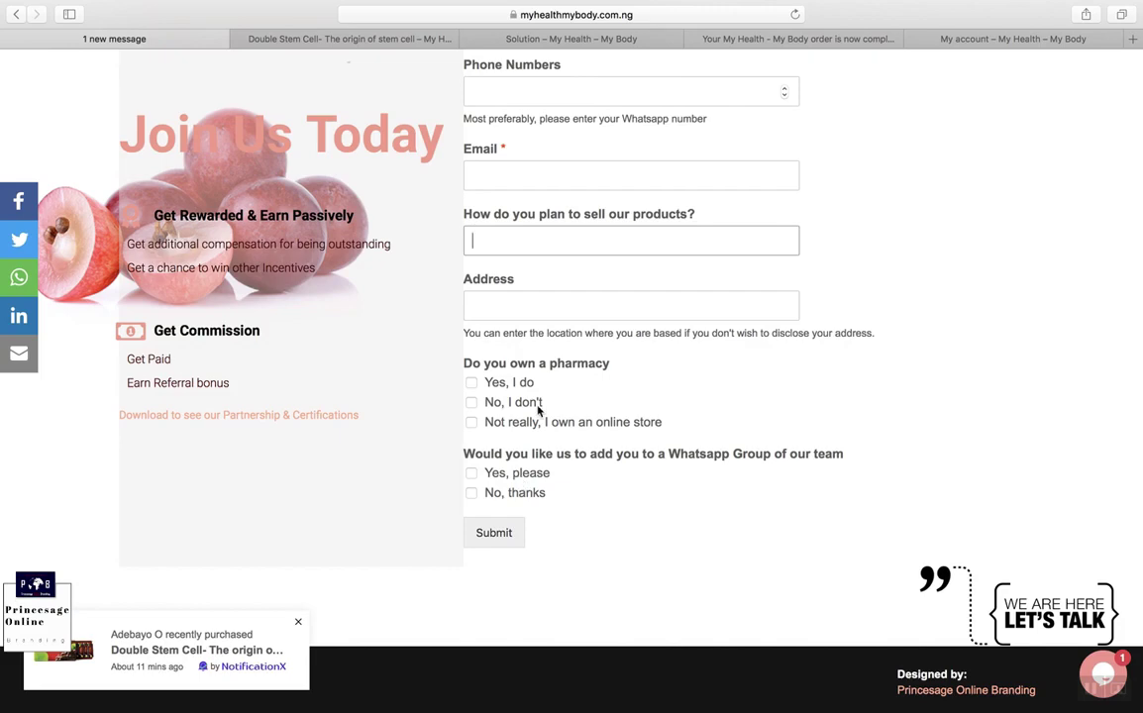
scroll(538, 411, up, 5)
scroll(537, 406, down, 5)
scroll(538, 406, up, 4)
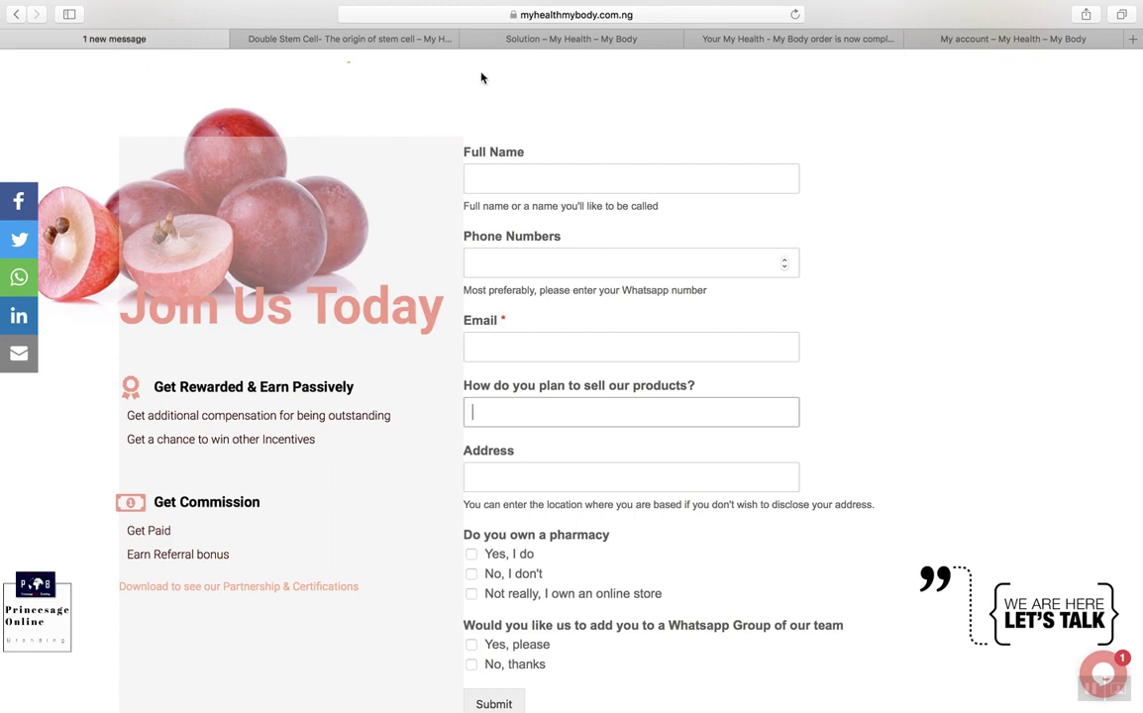
scroll(571, 169, up, 3)
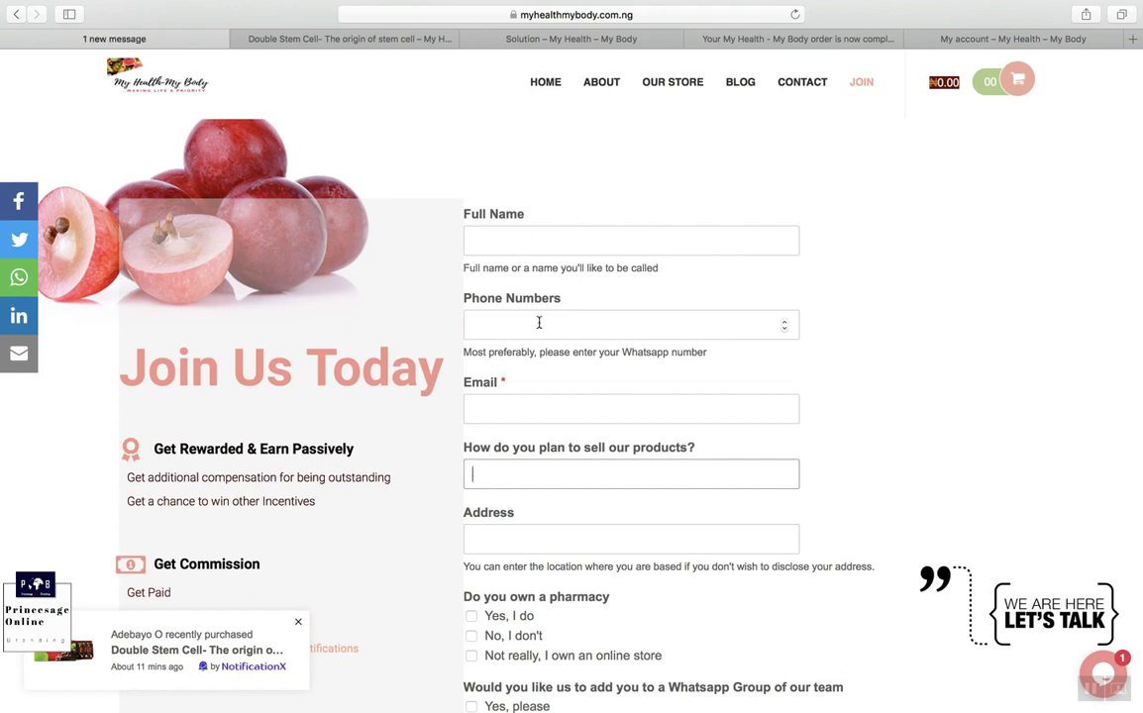
Step: Leave the address bar and switch to the 'Solution – My Health – My Body' tab
click(659, 17)
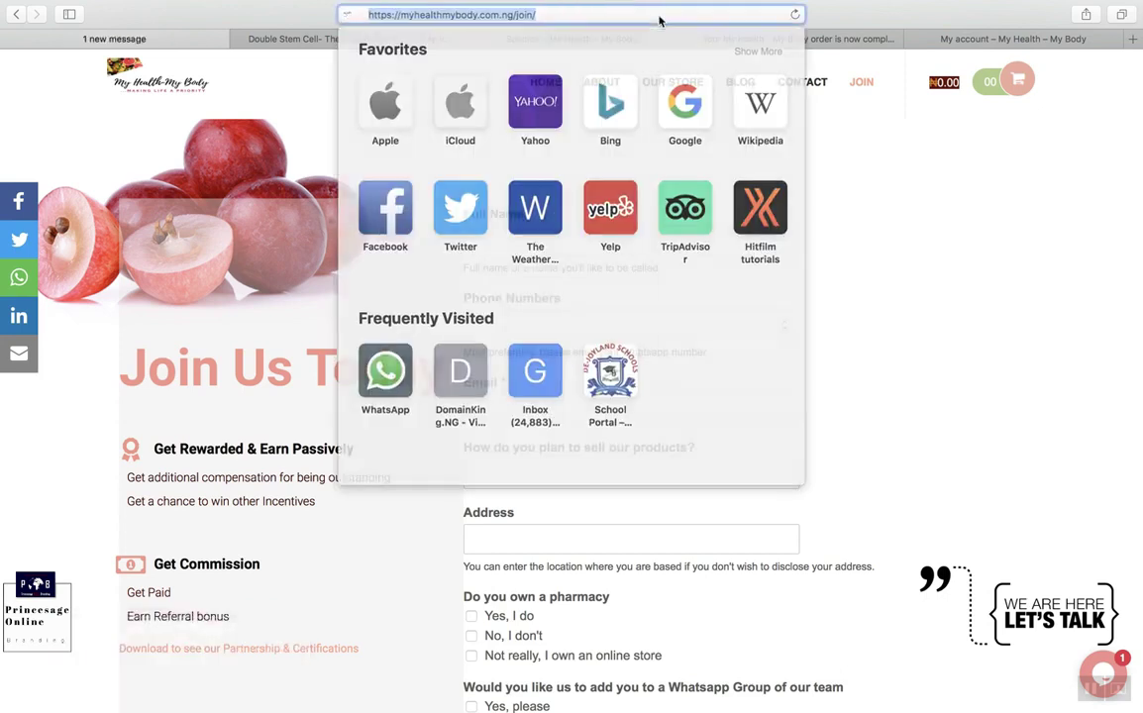
click(577, 15)
click(852, 260)
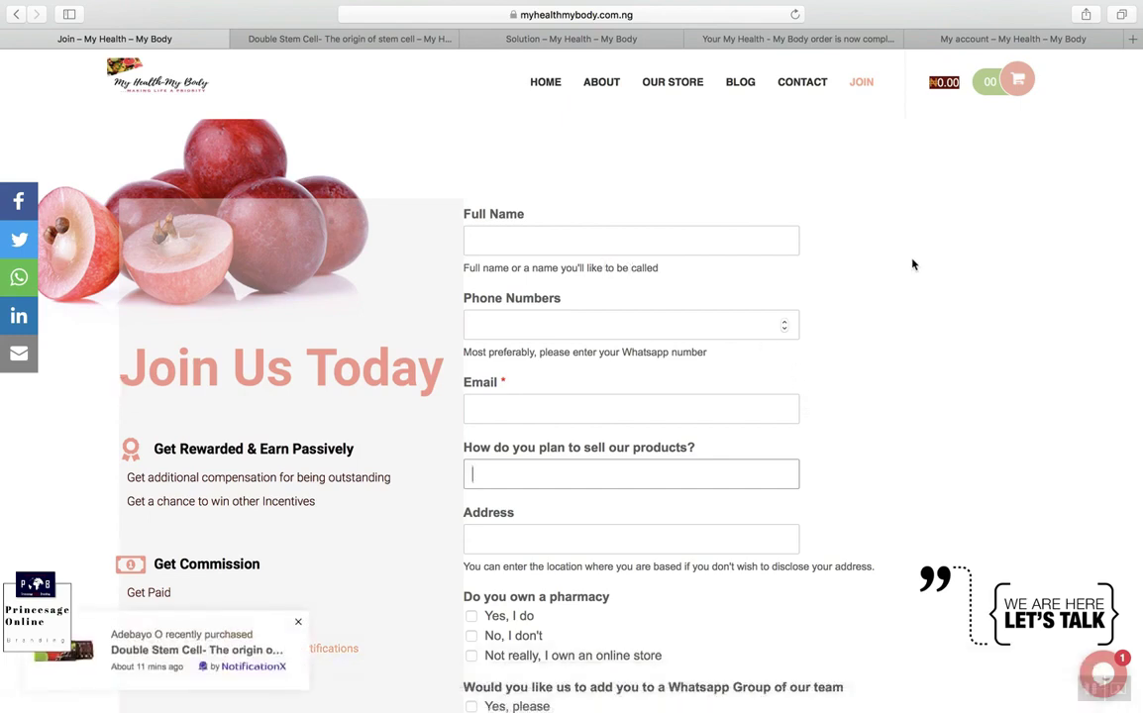
click(572, 39)
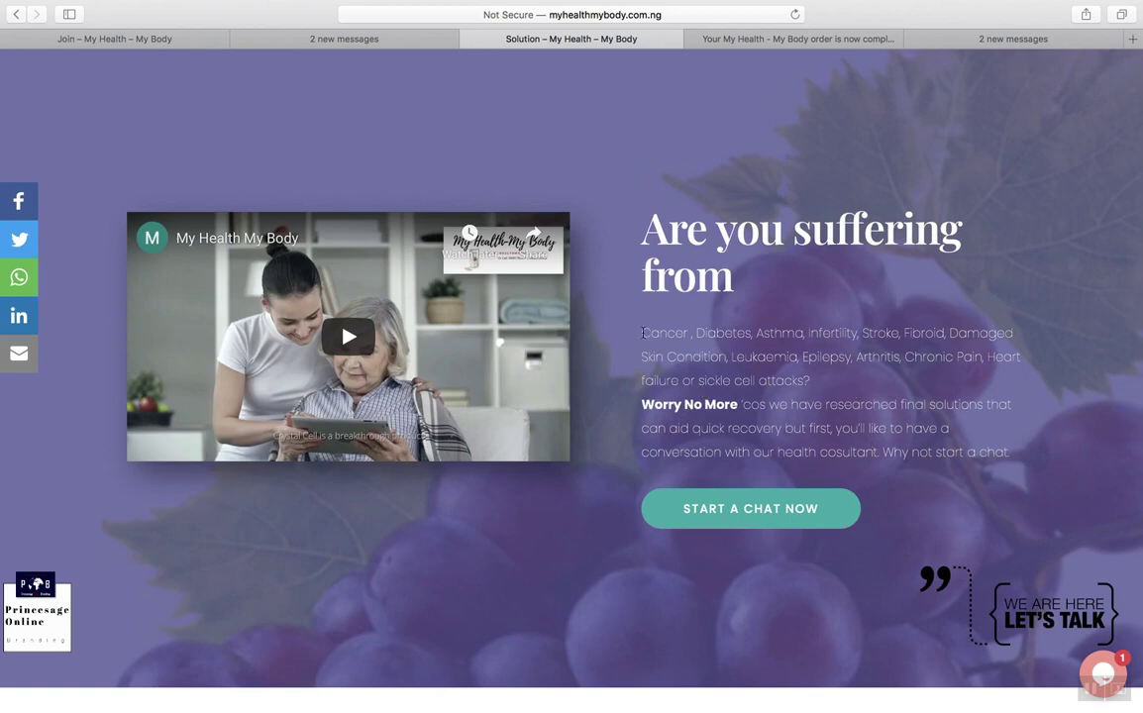
Step: Open START A CHAT NOW and start a chat using the visitor's e-mail and phone number
drag(644, 333, 863, 373)
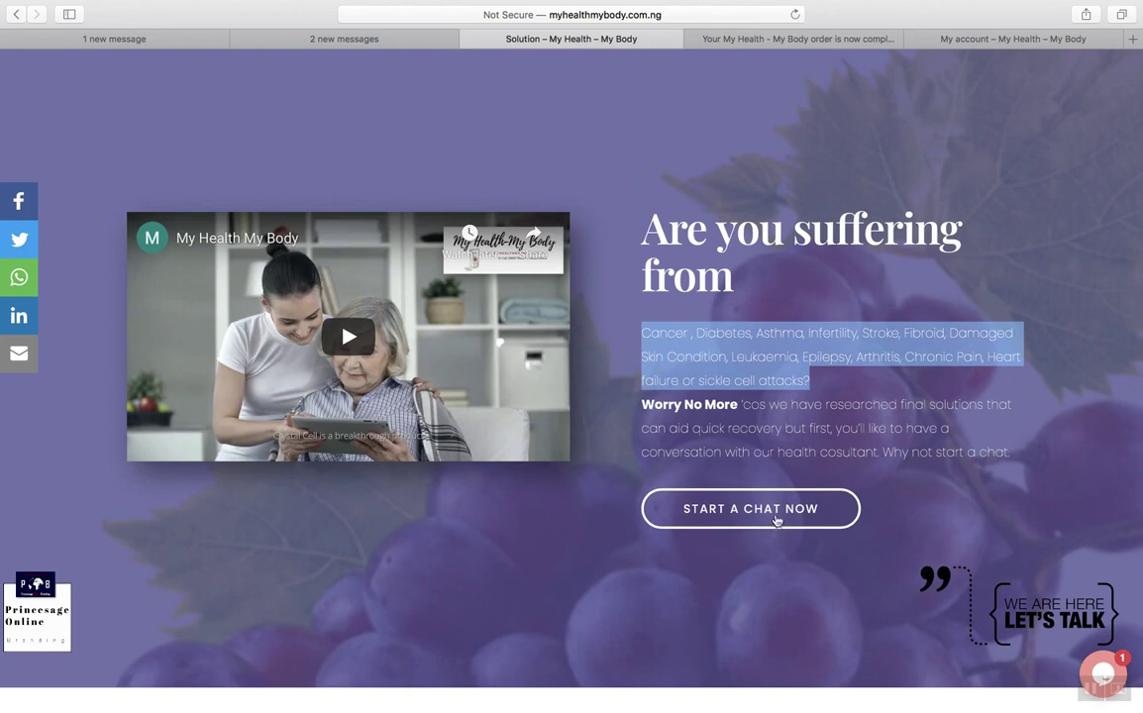
click(777, 520)
click(977, 506)
key(Tab)
click(963, 586)
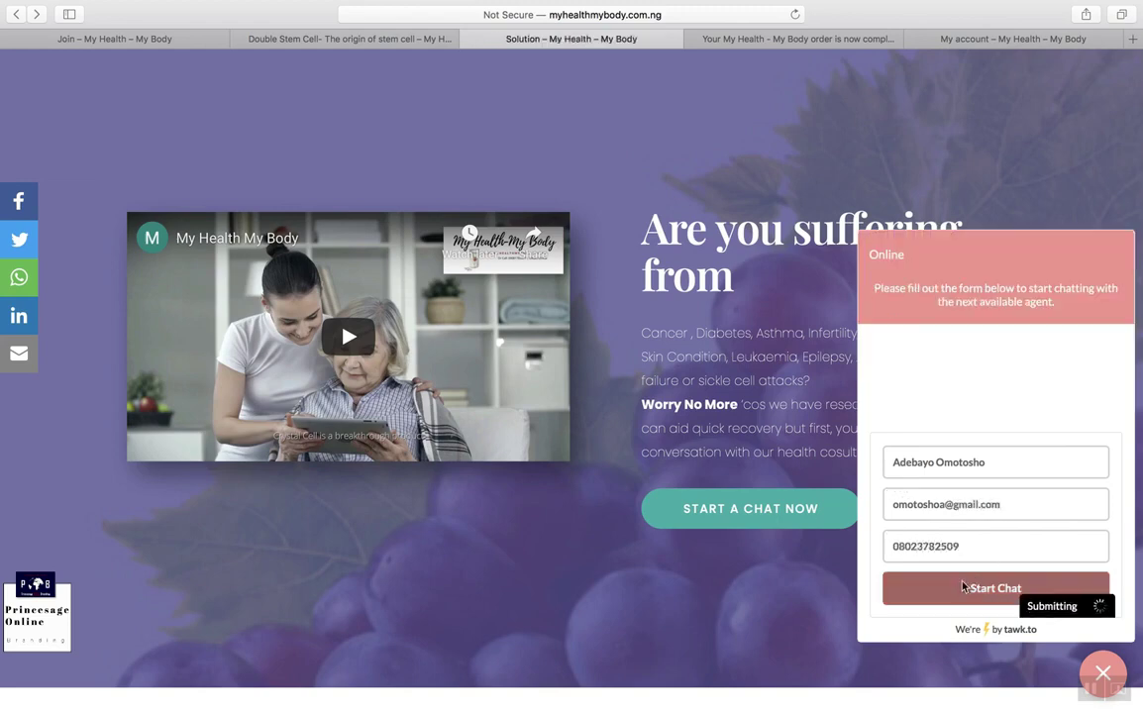
key(super+Tab)
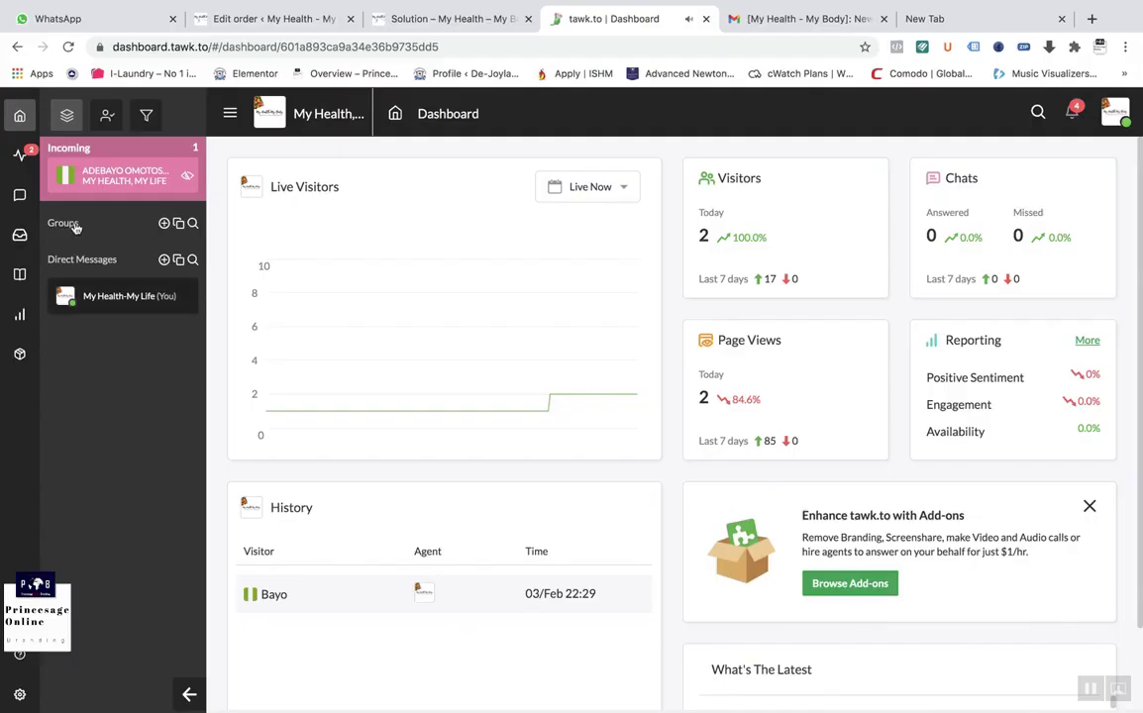
Step: Open the incoming visitor chat and join it as the agent
click(104, 180)
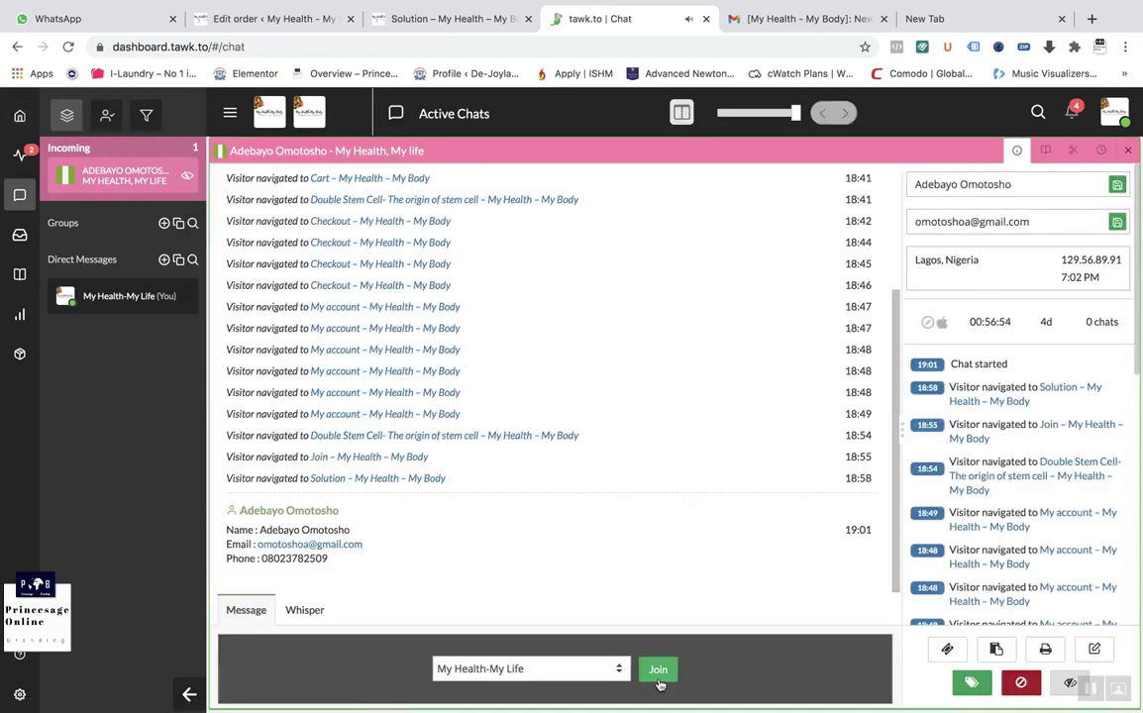
click(658, 670)
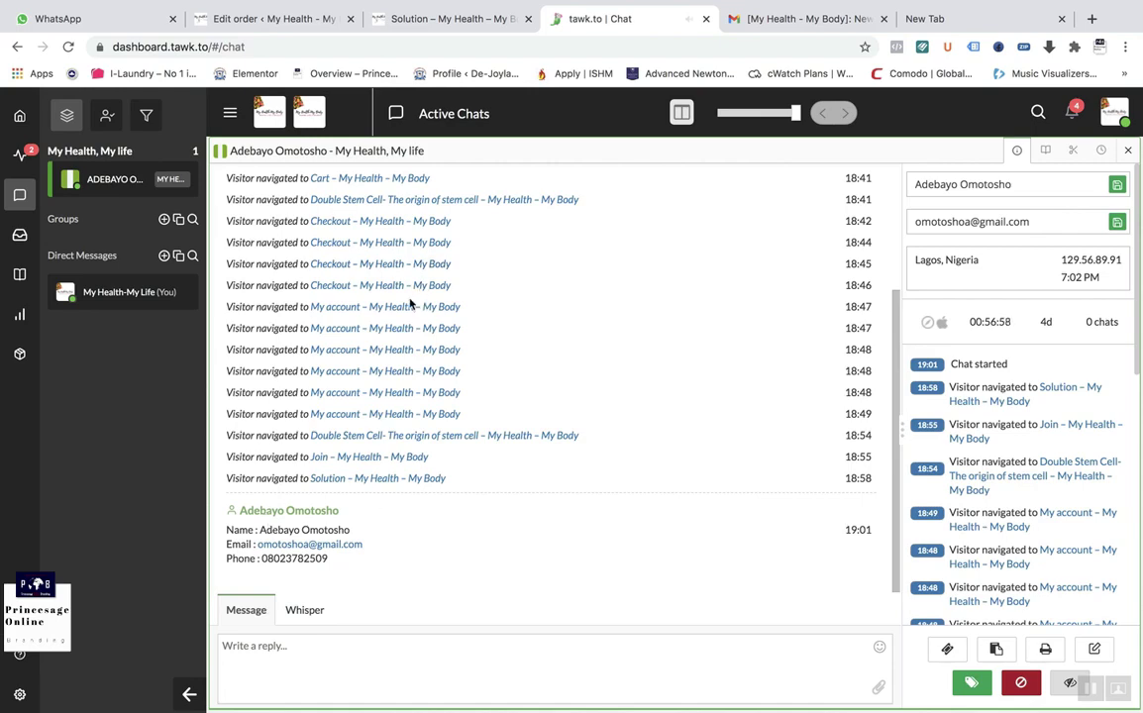
scroll(411, 304, up, 3)
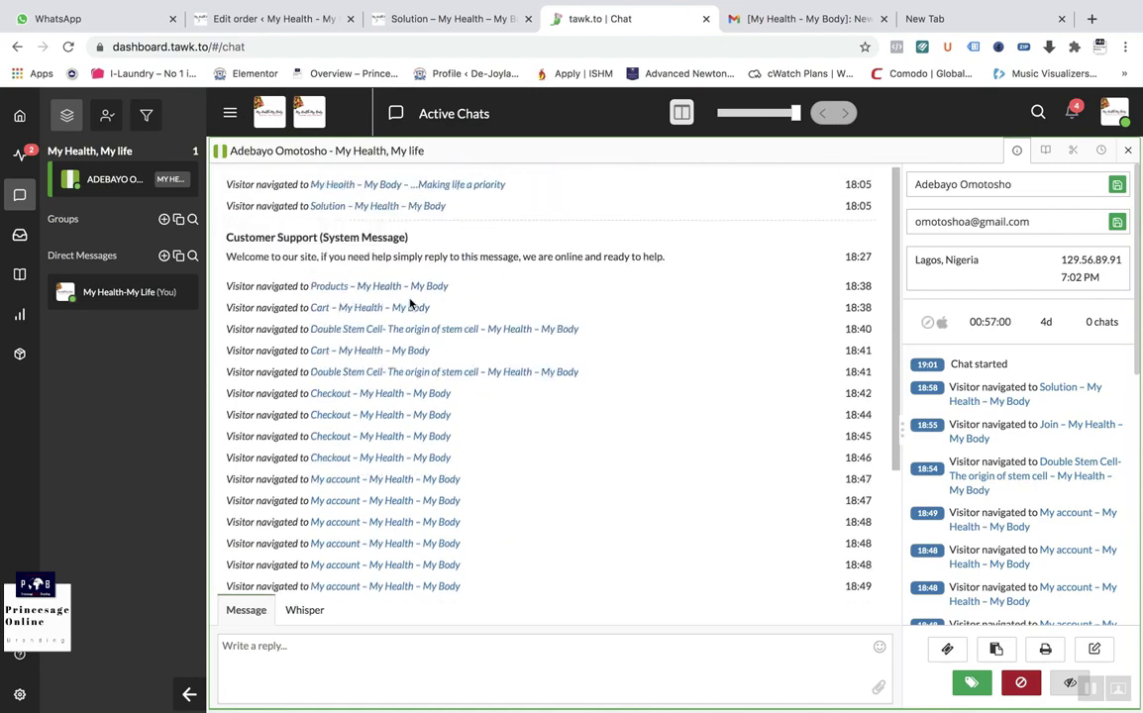
scroll(411, 304, up, 1)
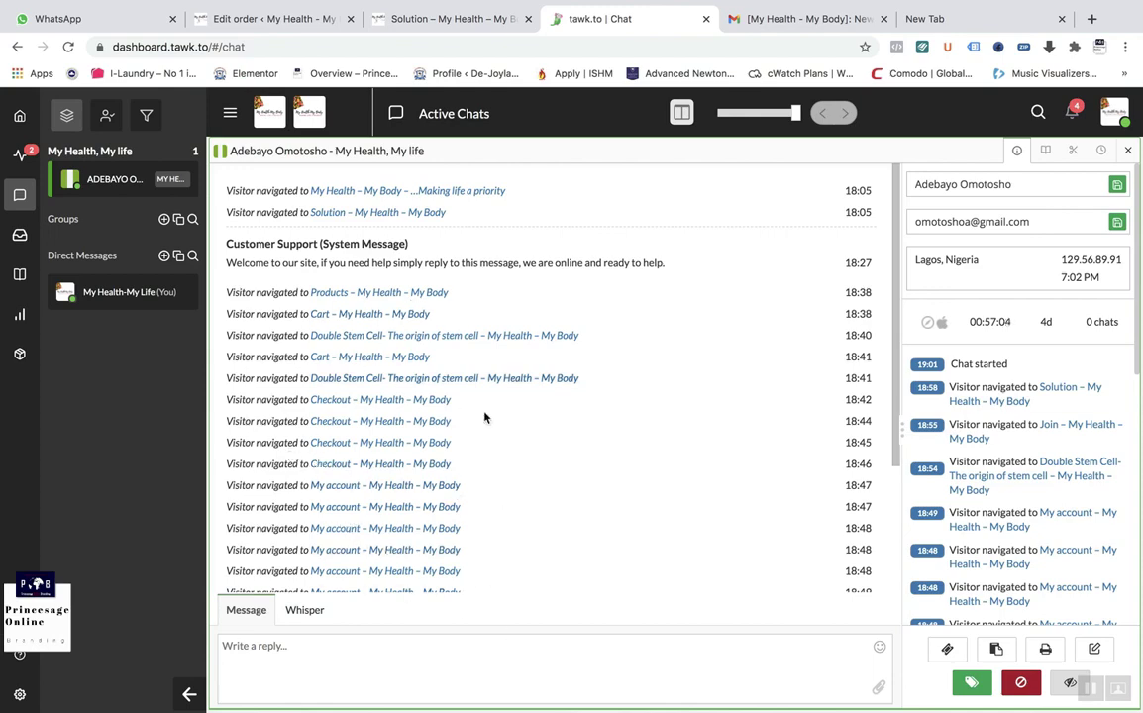
scroll(544, 559, down, 3)
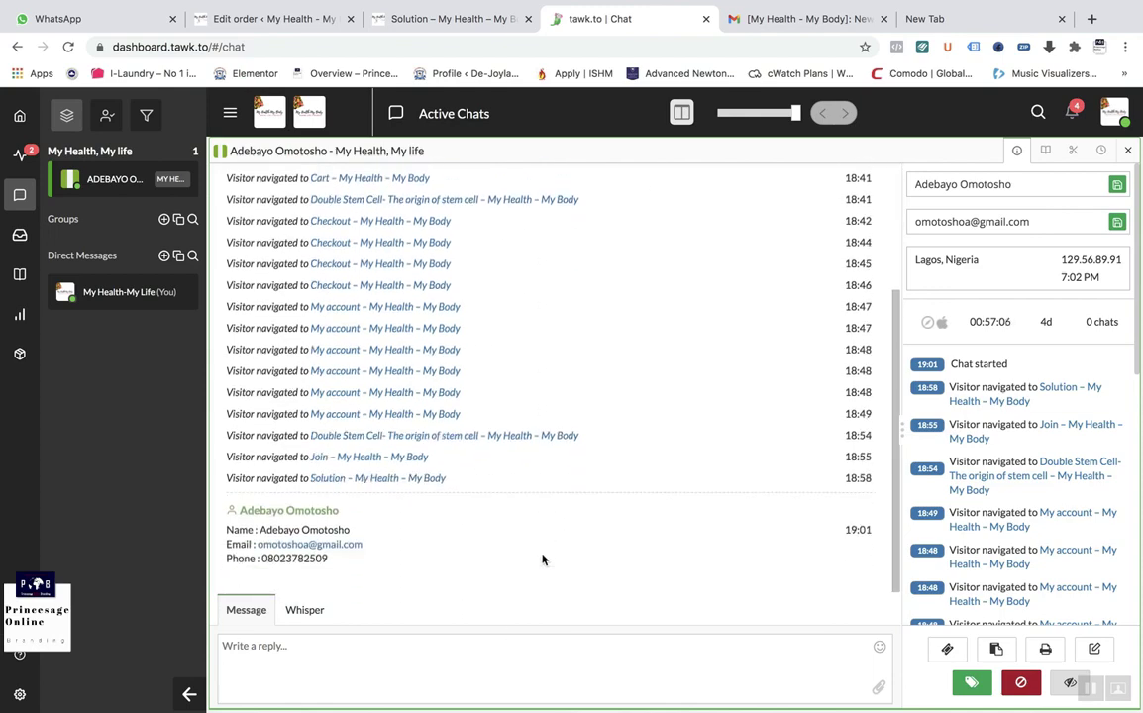
scroll(544, 557, up, 4)
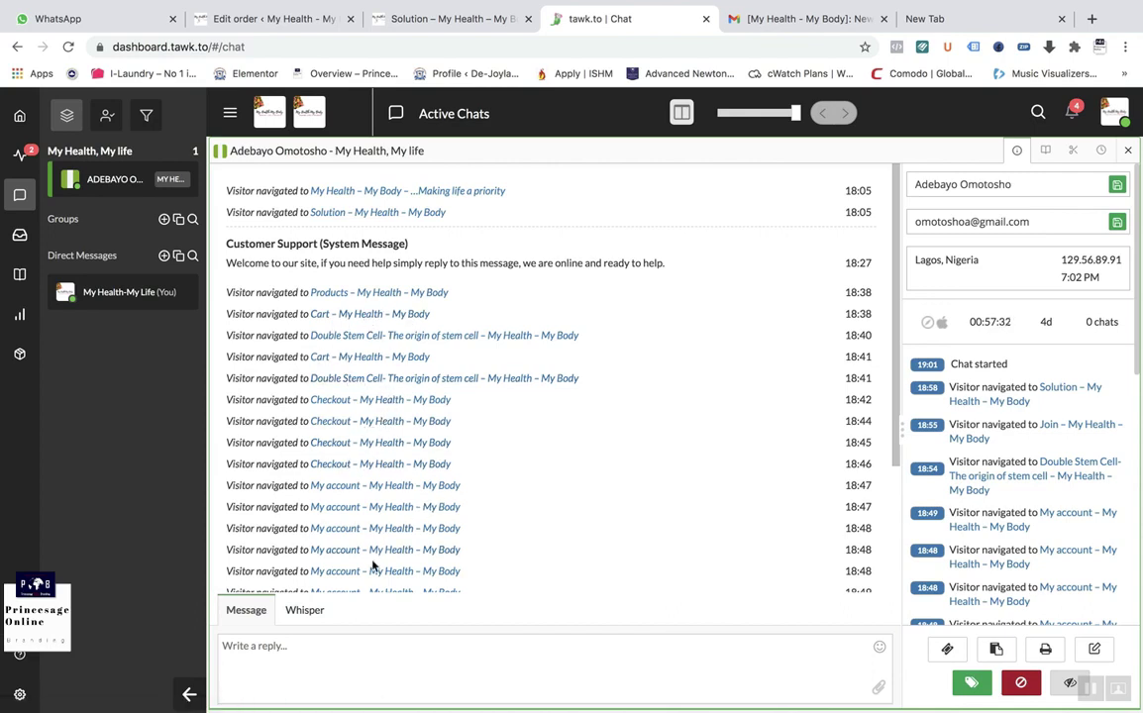
scroll(376, 566, down, 2)
scroll(513, 528, down, 2)
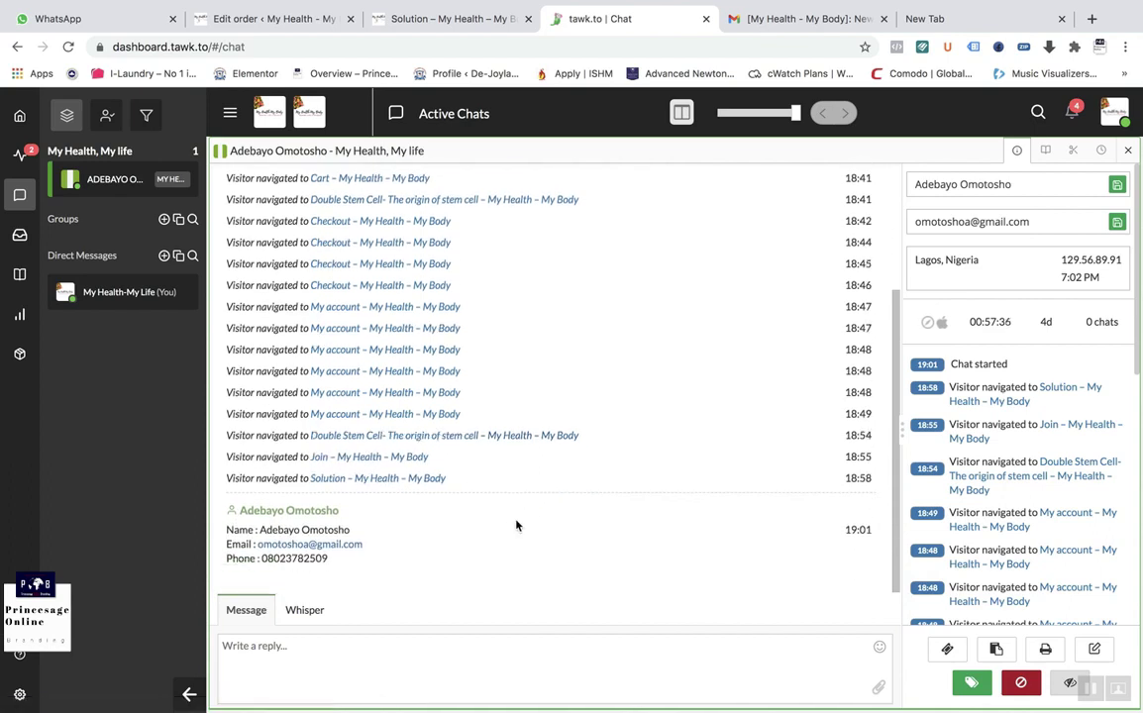
Step: Send the reply 'hi' to the visitor
click(296, 665)
text(hi)
key(Return)
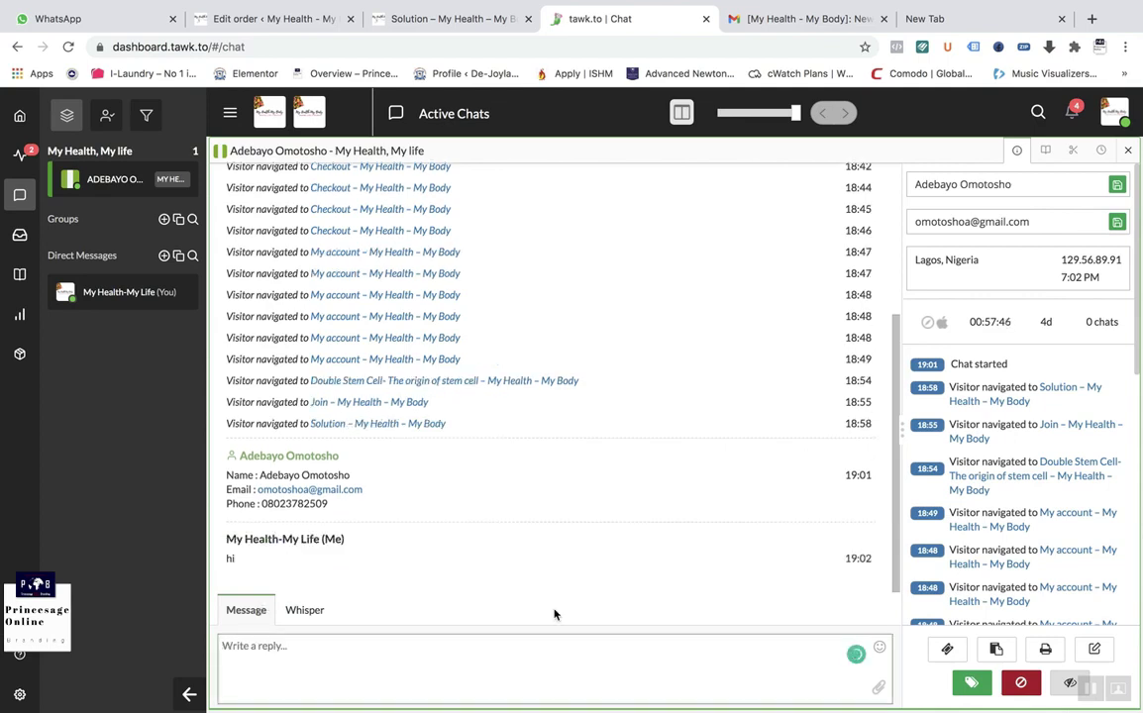
mouse_move(729, 687)
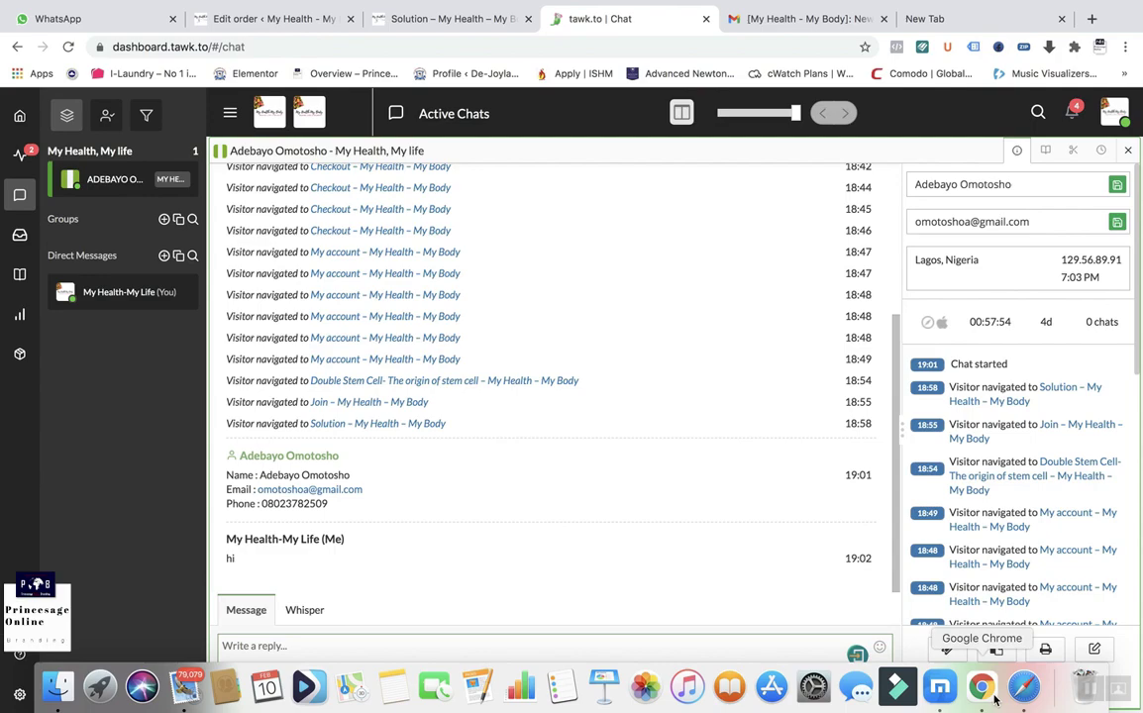
Step: In Safari's chat widget, draft the visitor reply 'good morning,'
click(1022, 686)
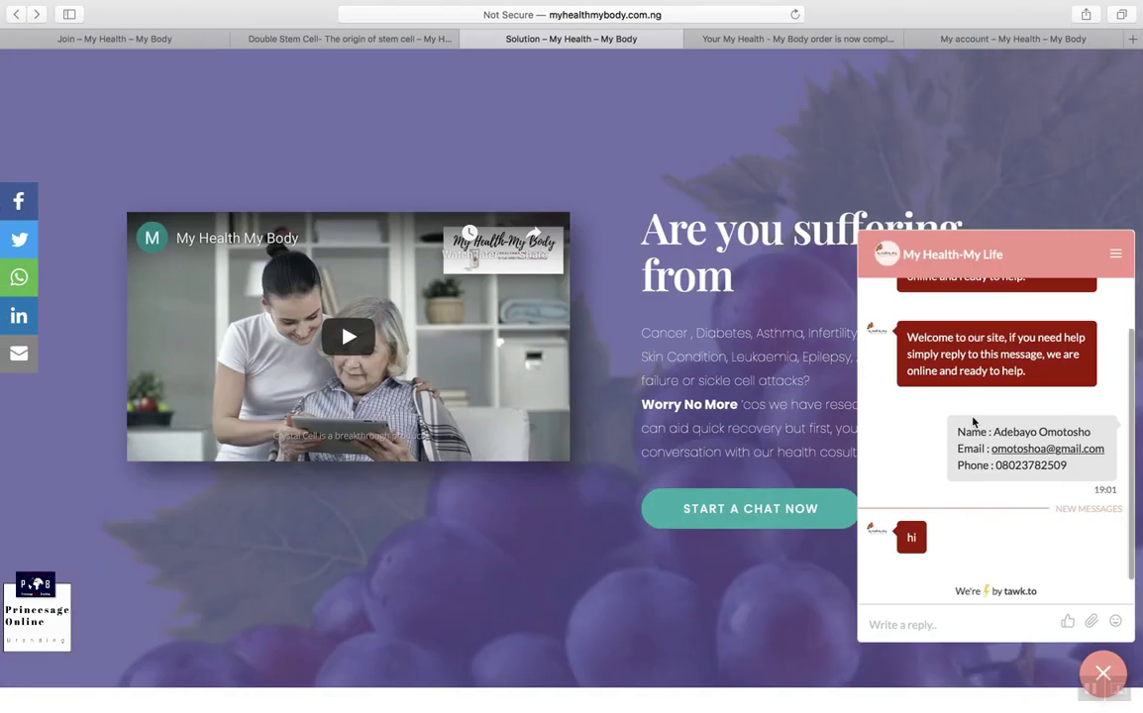
click(893, 626)
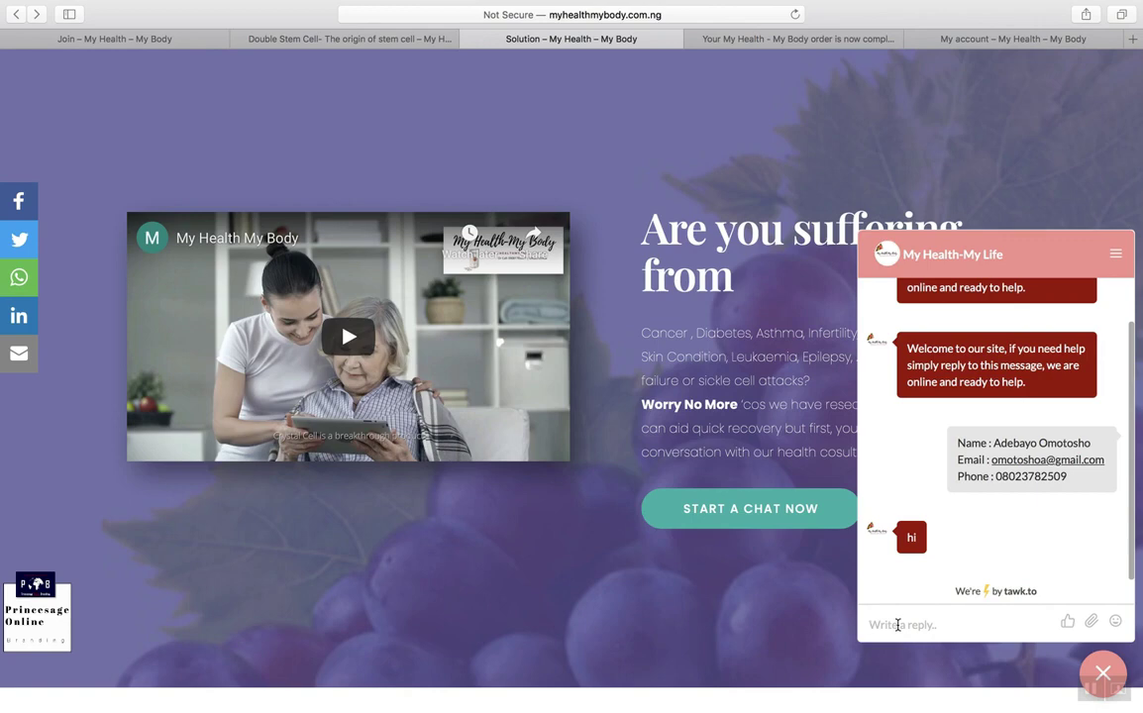
text(g)
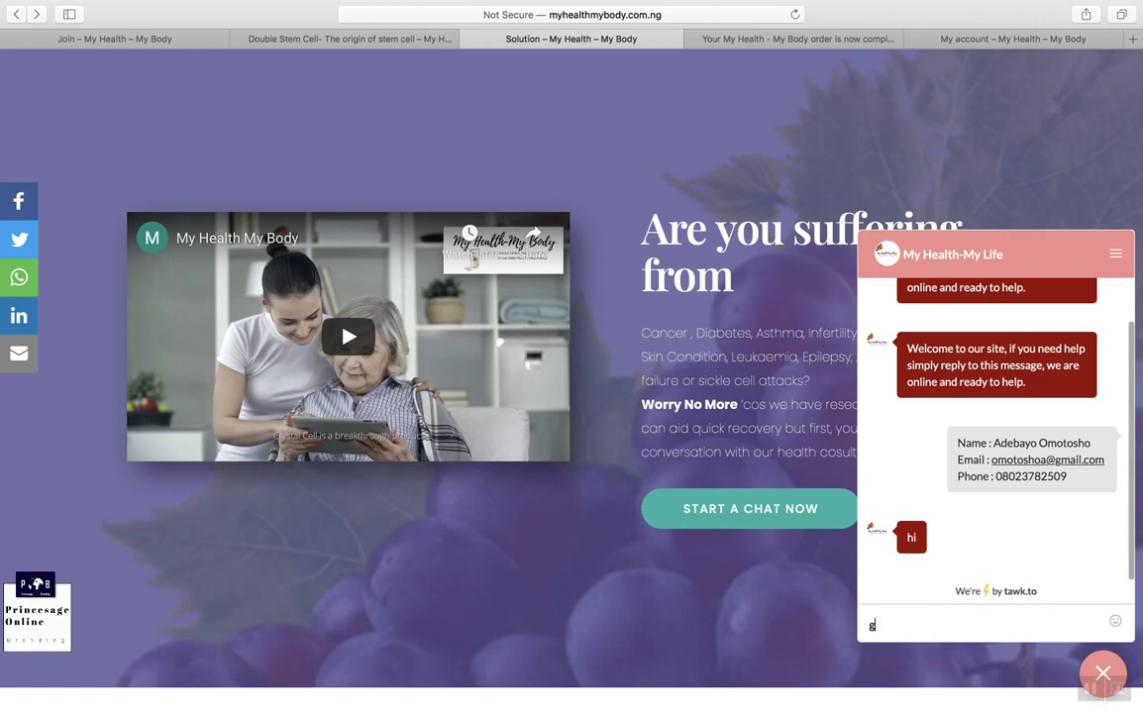
text(ood morning,)
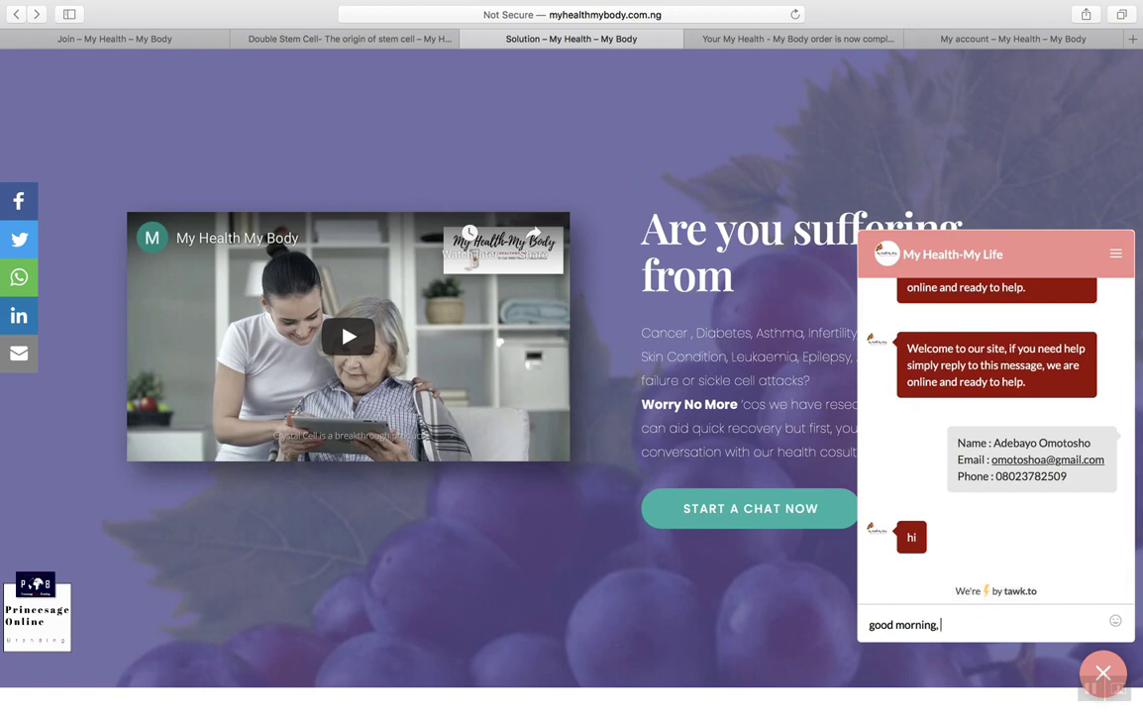
mouse_move(940, 709)
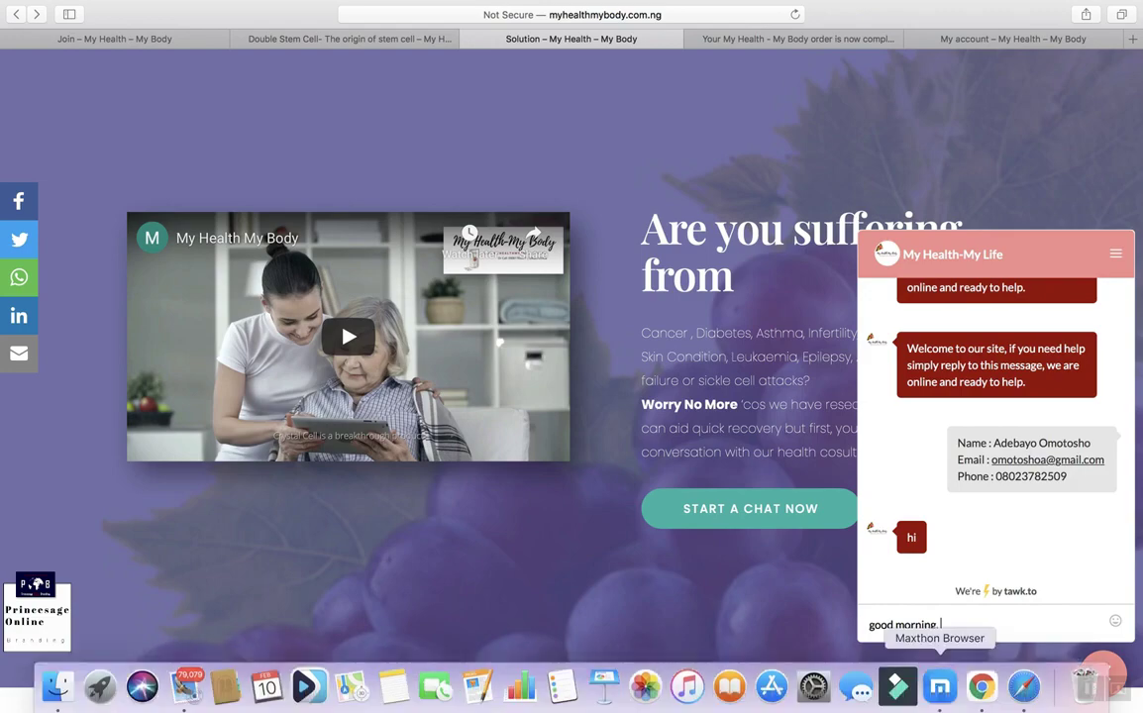
click(982, 690)
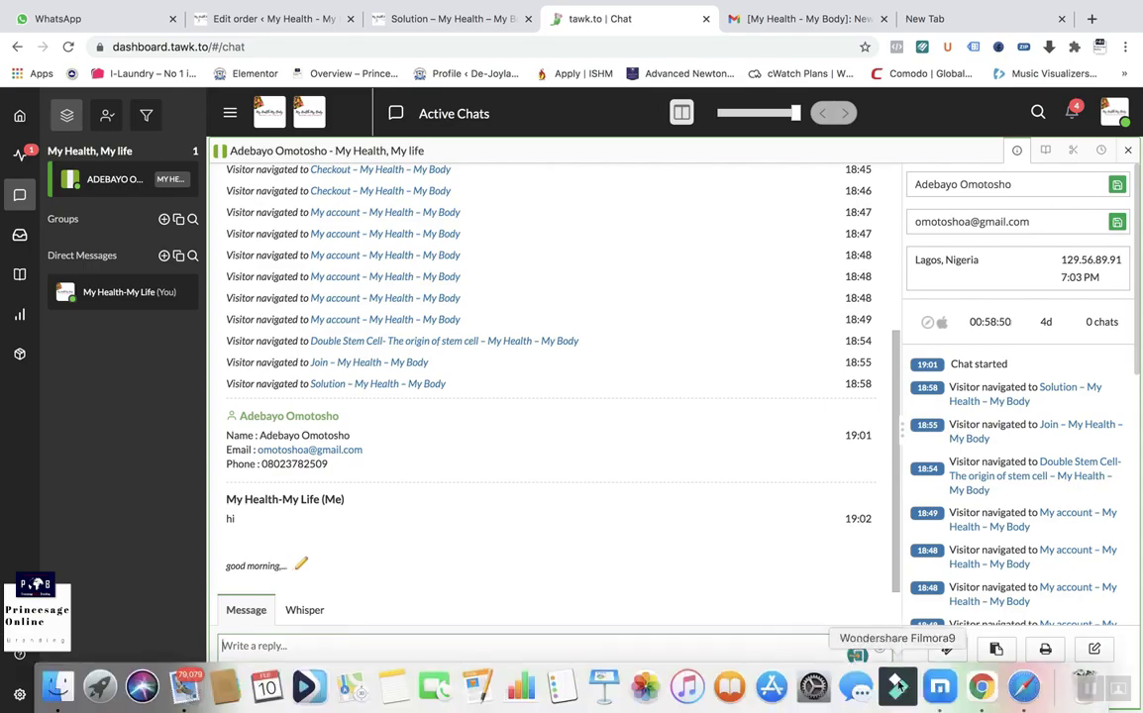
click(1004, 690)
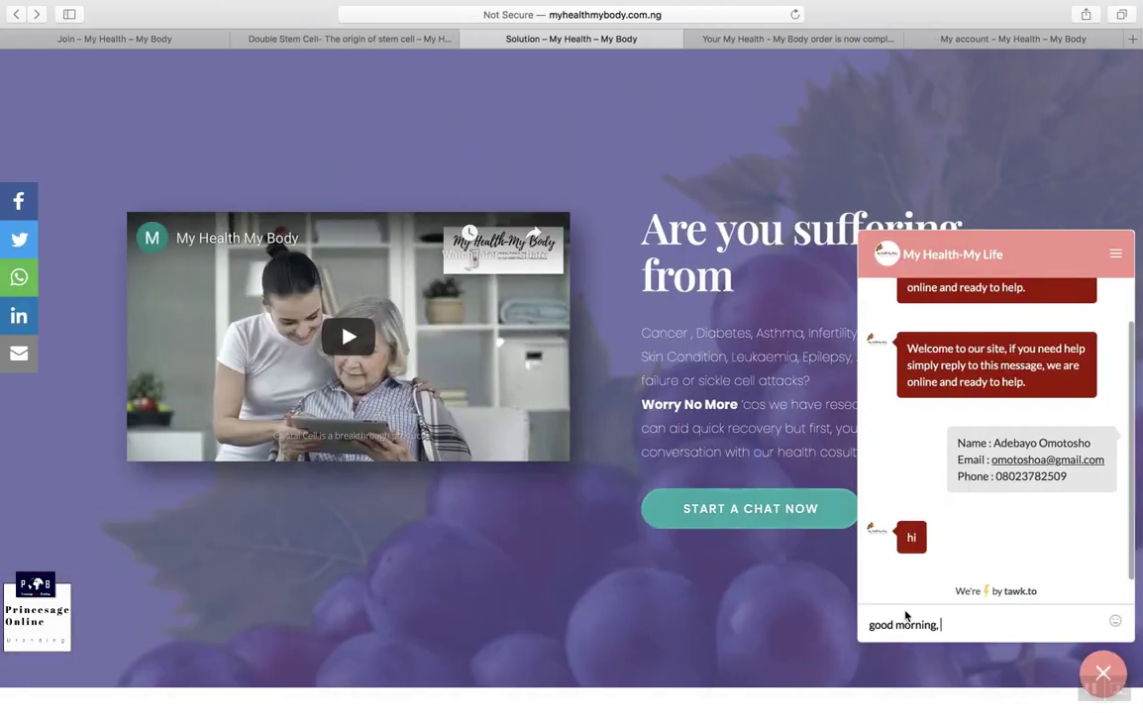
key(BackSpace)
key(BackSpace)
key(BackSpace)
key(BackSpace)
key(BackSpace)
key(BackSpace)
key(BackSpace)
mouse_move(1020, 704)
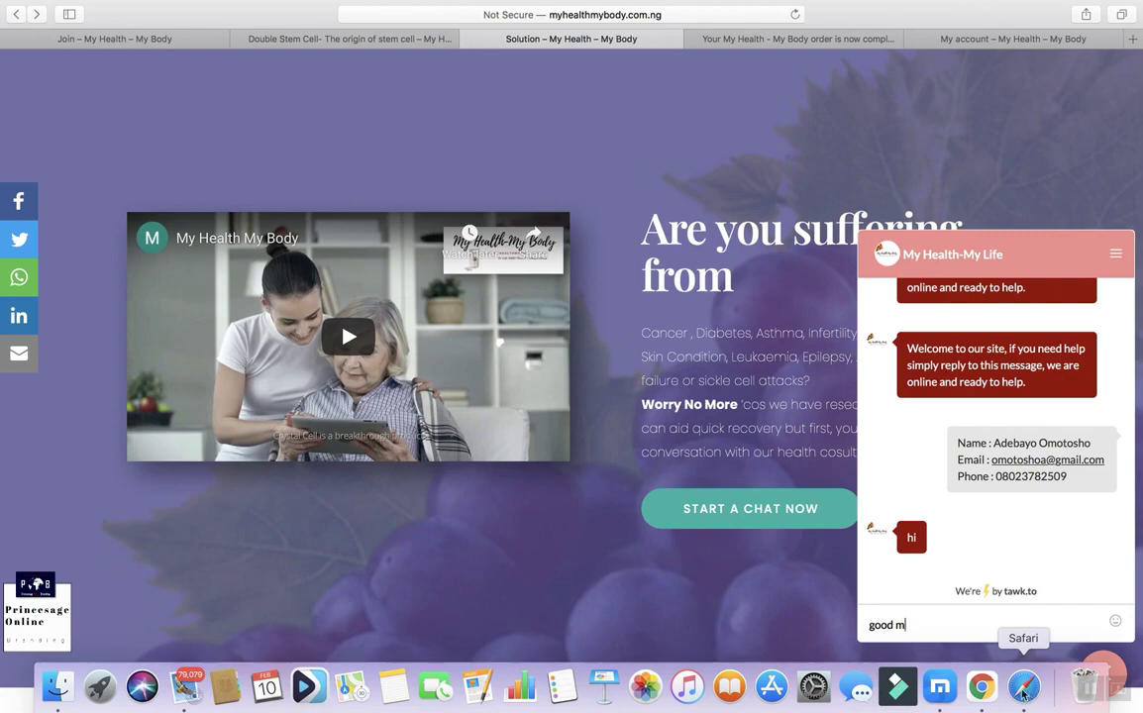
click(979, 685)
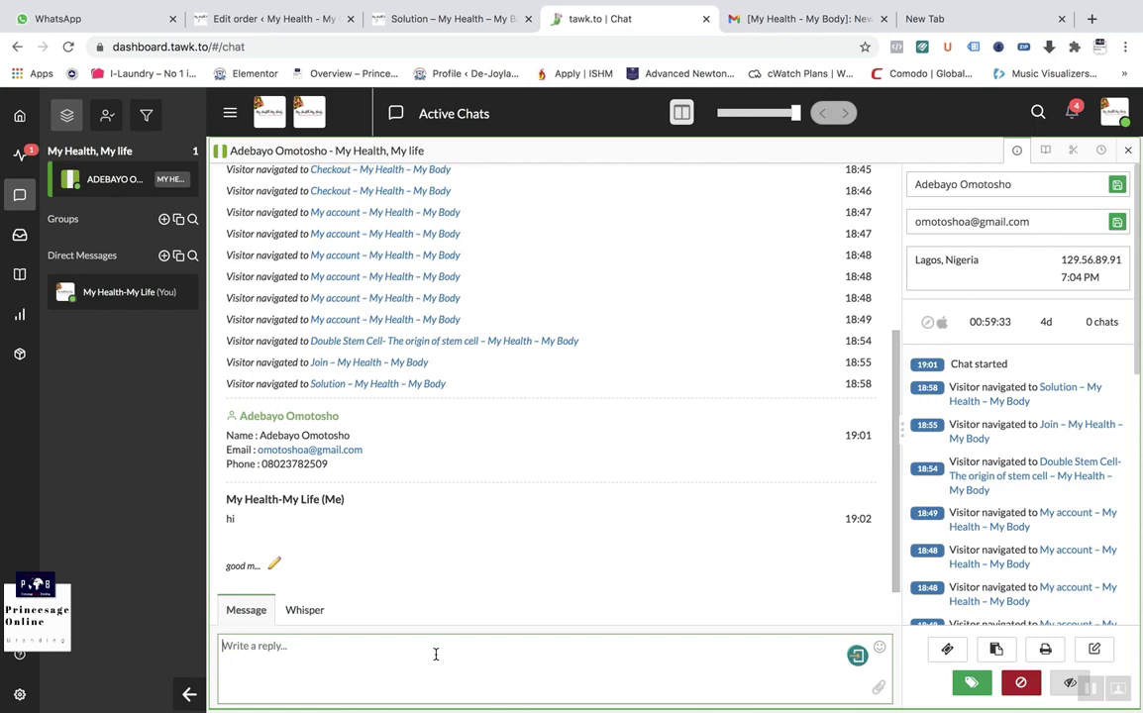
click(1073, 149)
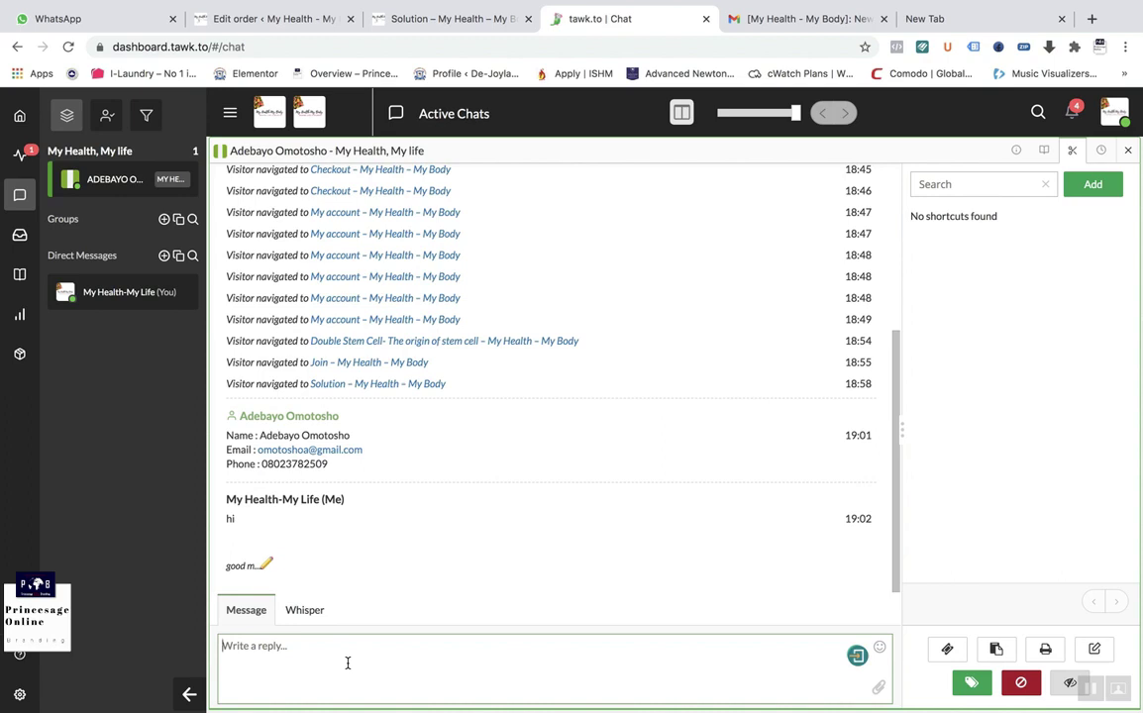
Step: Add a new shortcut and name it 'Isthisaproduct'
click(1082, 195)
click(936, 247)
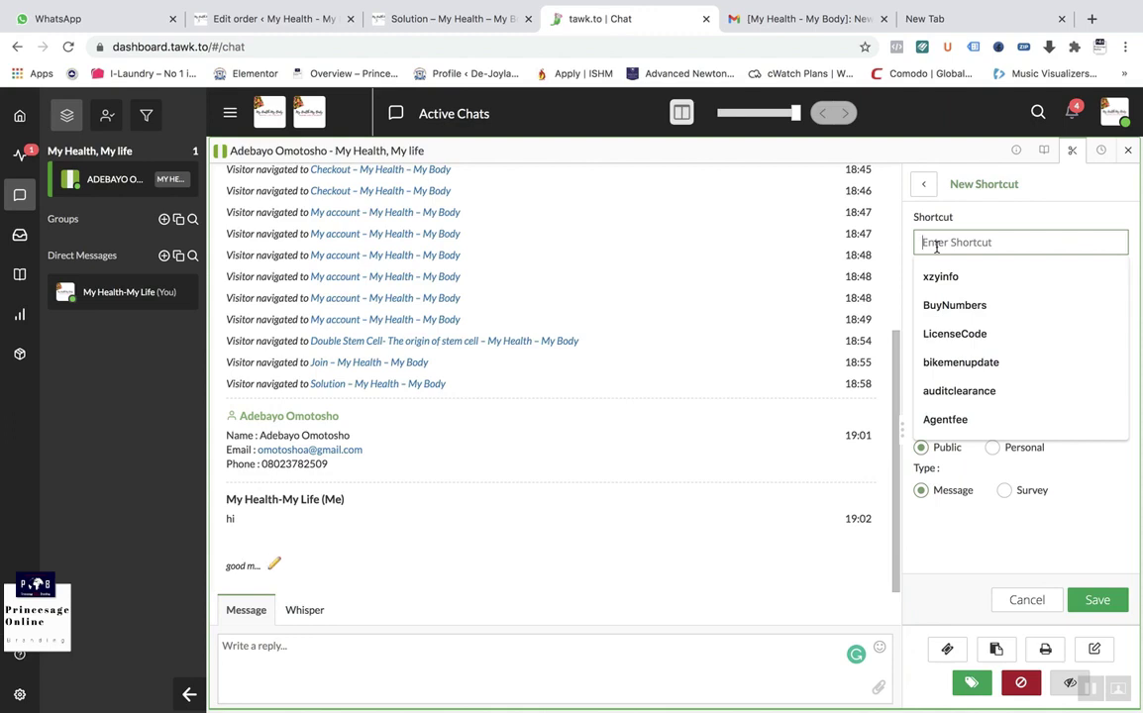
text(W)
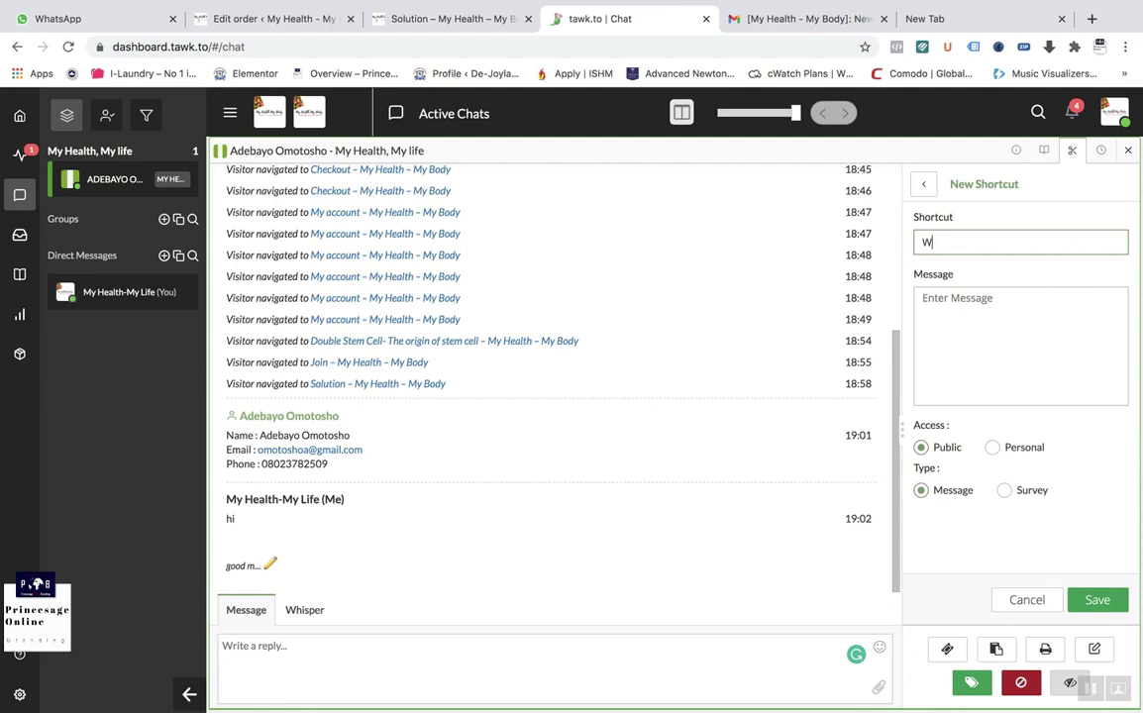
key(BackSpace)
text(Isthisa)
text(product)
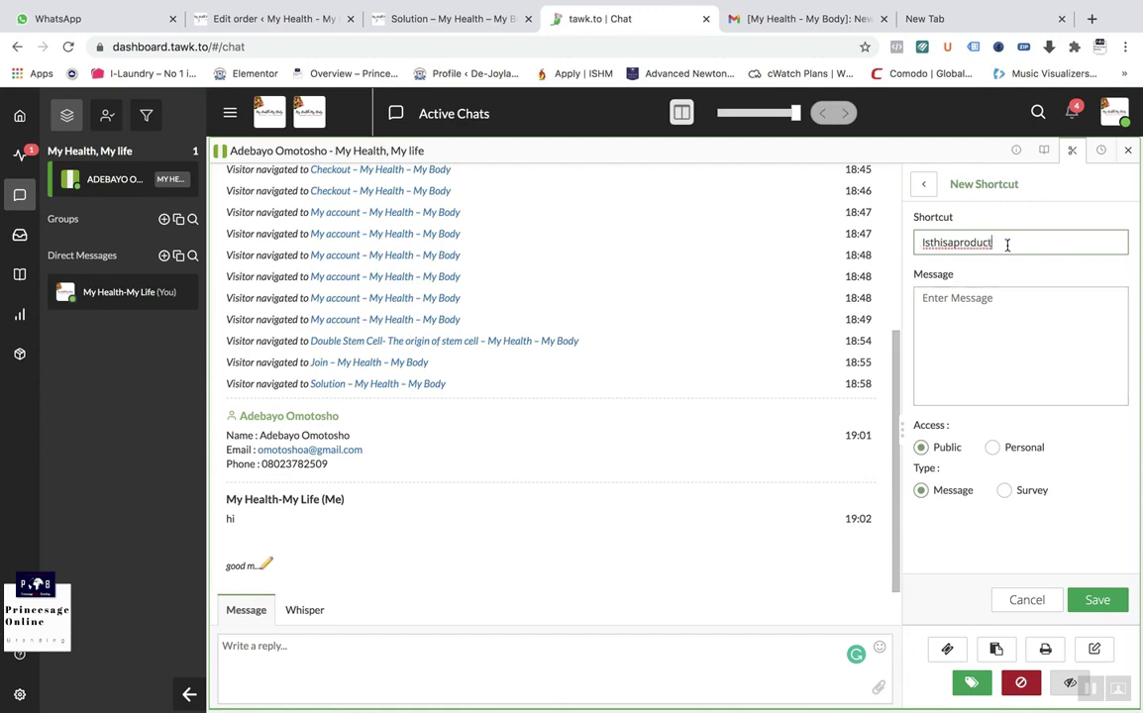
drag(998, 243, 925, 245)
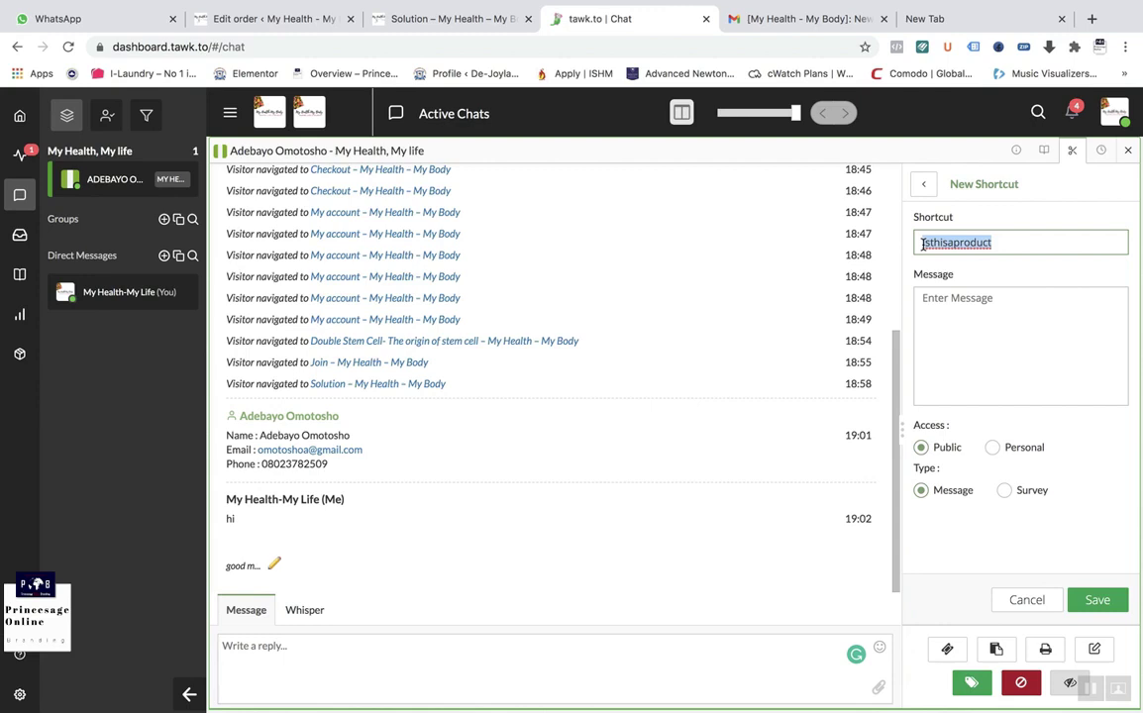
drag(923, 242, 958, 244)
Step: Write the shortcut message offering product recommendations once health conditions are known
click(965, 314)
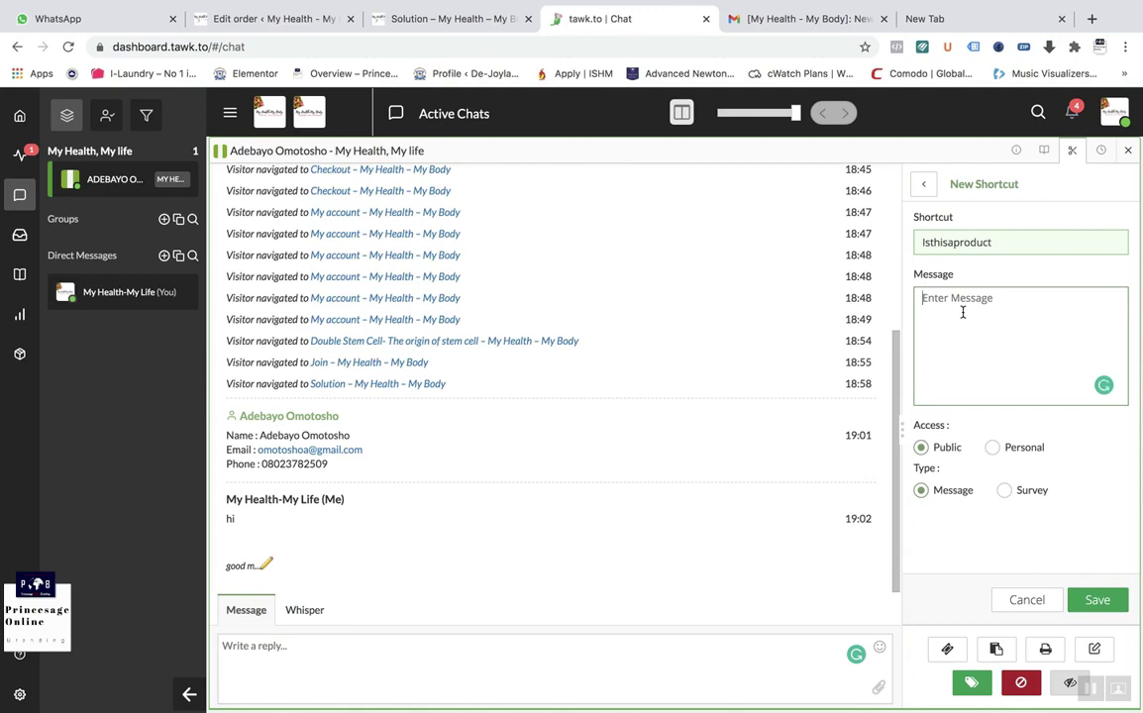
text(Yes, there are some products we)
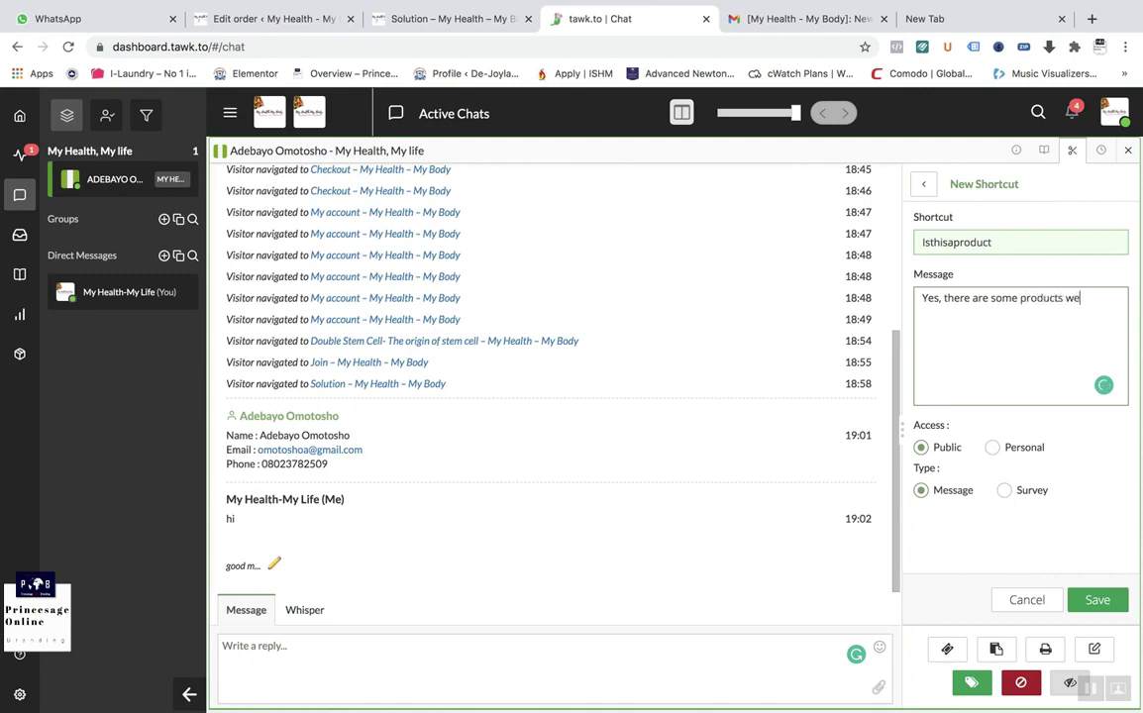
text( would recommend to you)
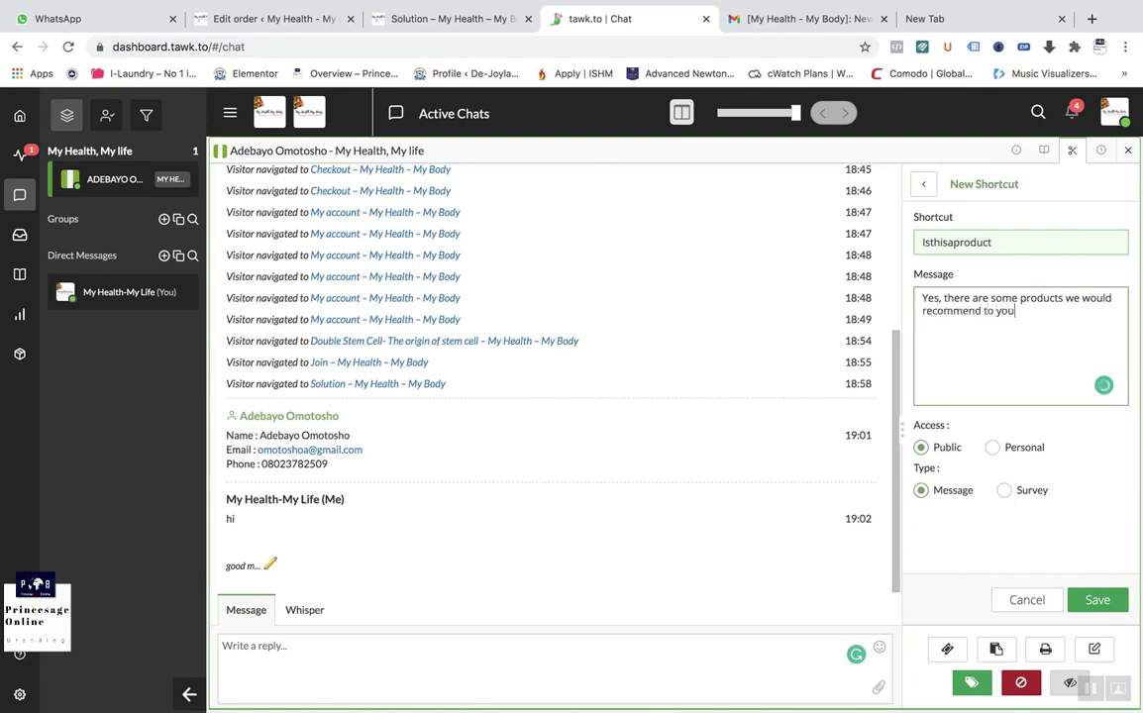
text( but first, it is n)
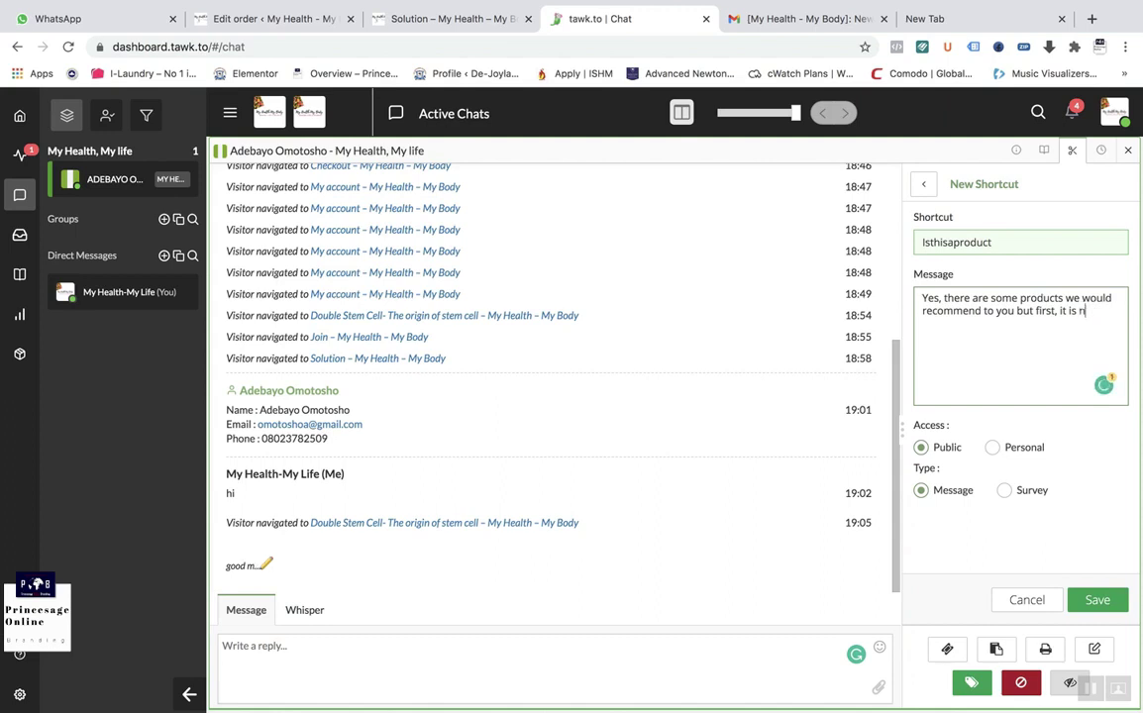
text(esbest to know y)
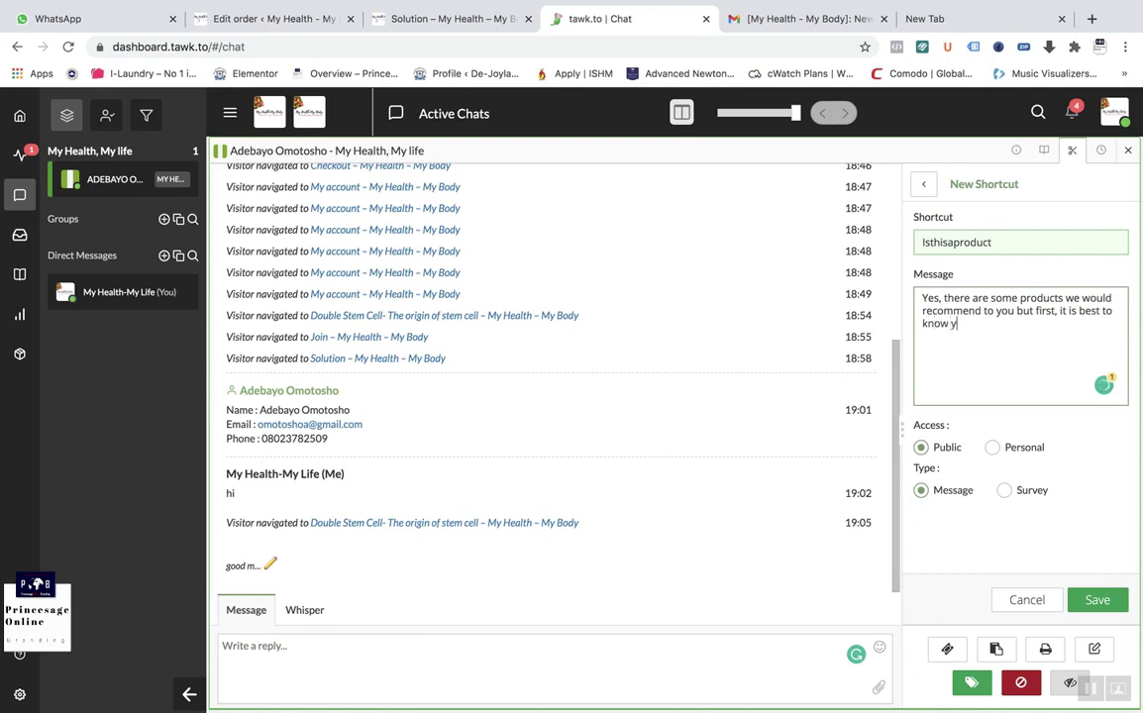
text(our health conditions)
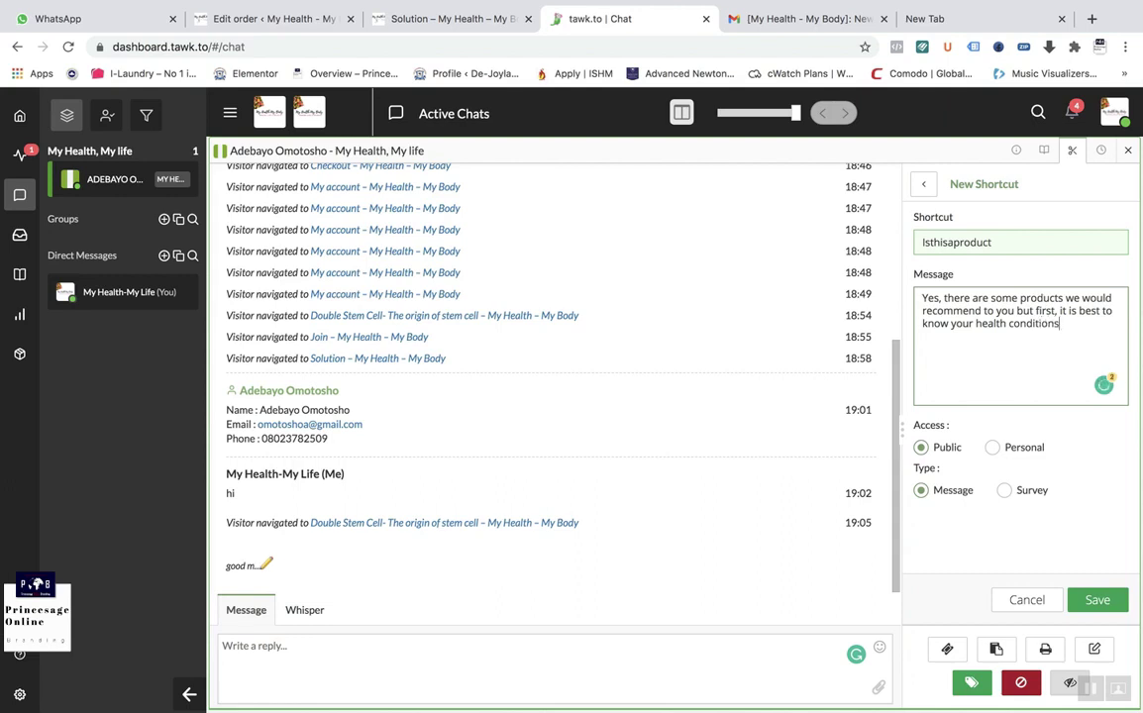
Step: Make the shortcut a Survey and add the age-bracket question
click(1004, 492)
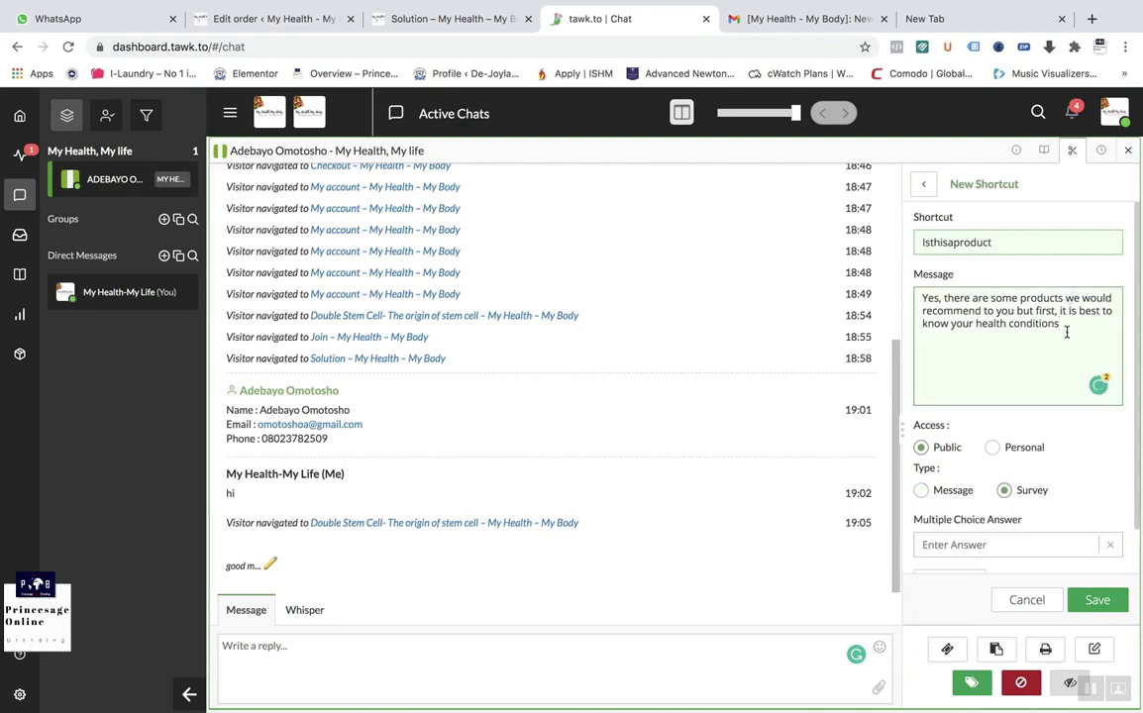
text(.  )
text(Are your wit)
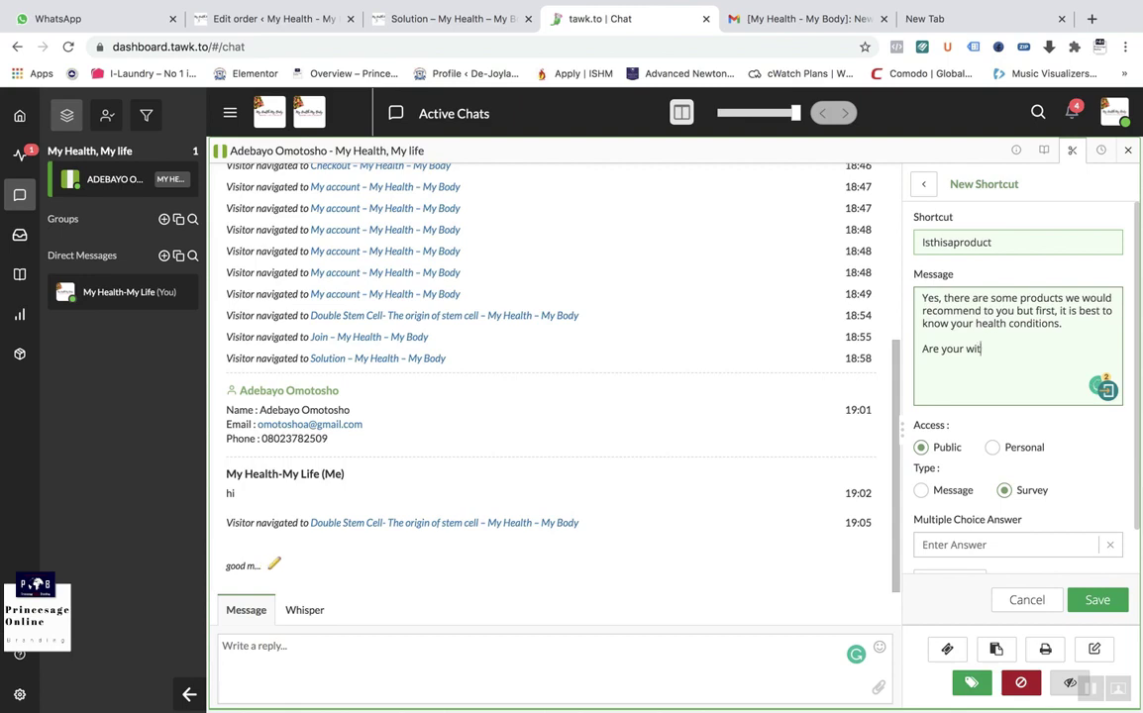
text(hin thiese age bracke)
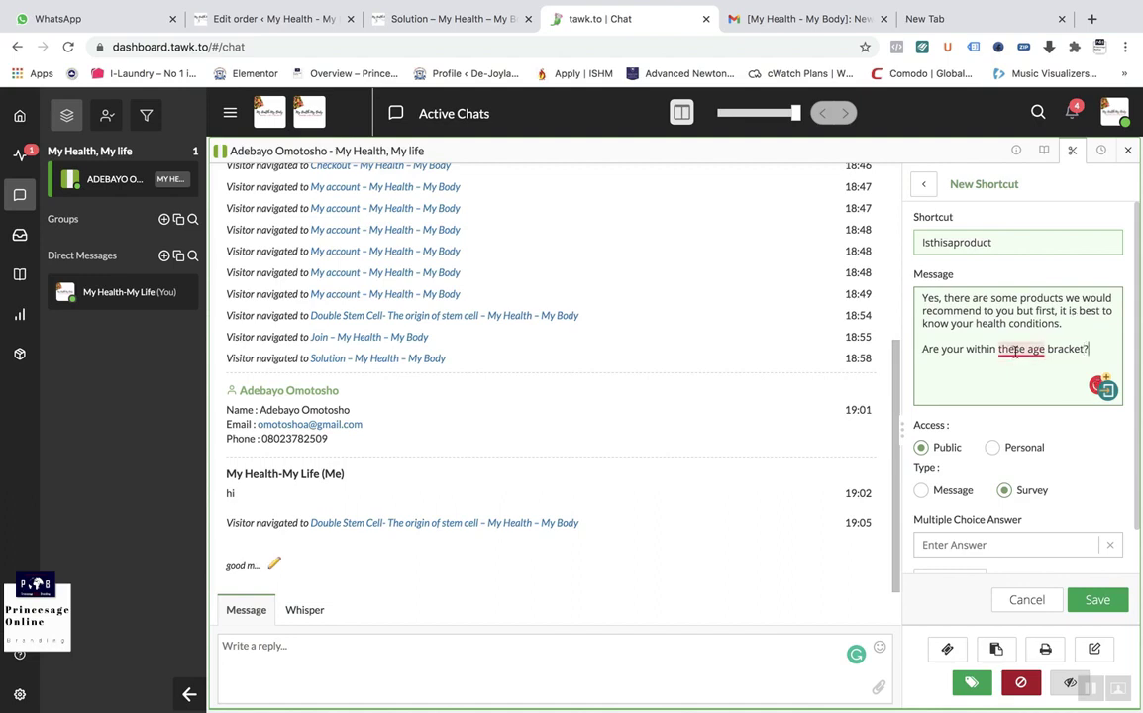
mouse_move(1016, 350)
click(996, 394)
scroll(1020, 398, down, 1)
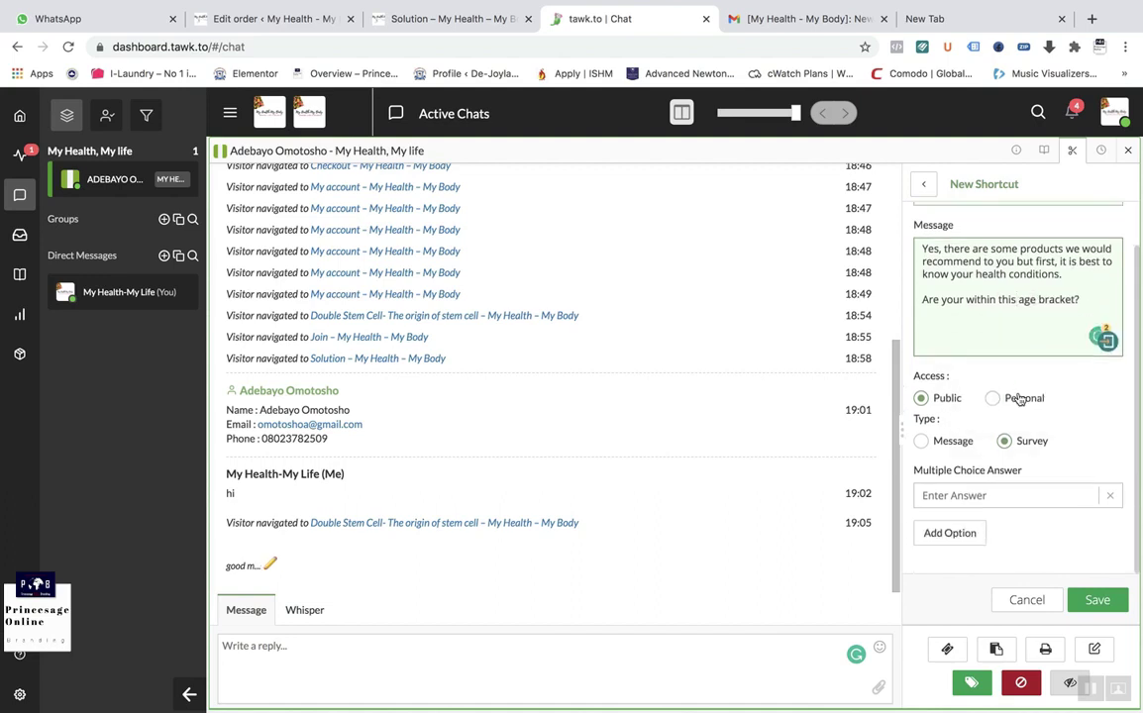
Step: Add answer options 18-38, 39-59 and 60 above, then save the survey
click(983, 496)
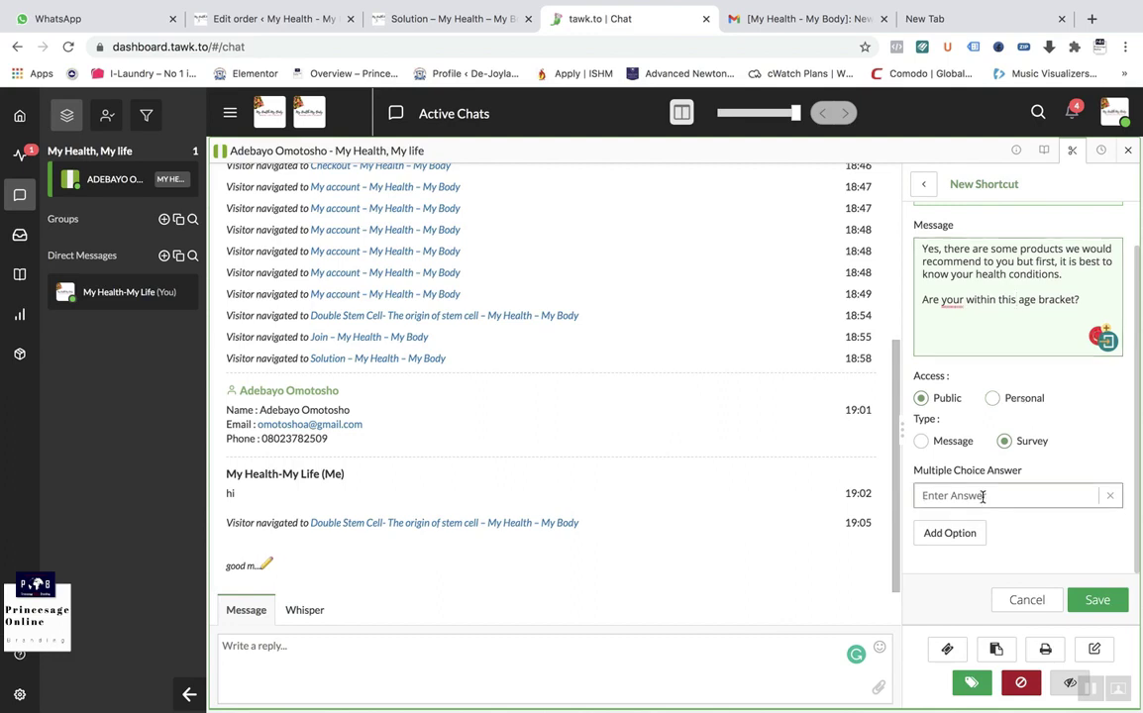
text(18-38)
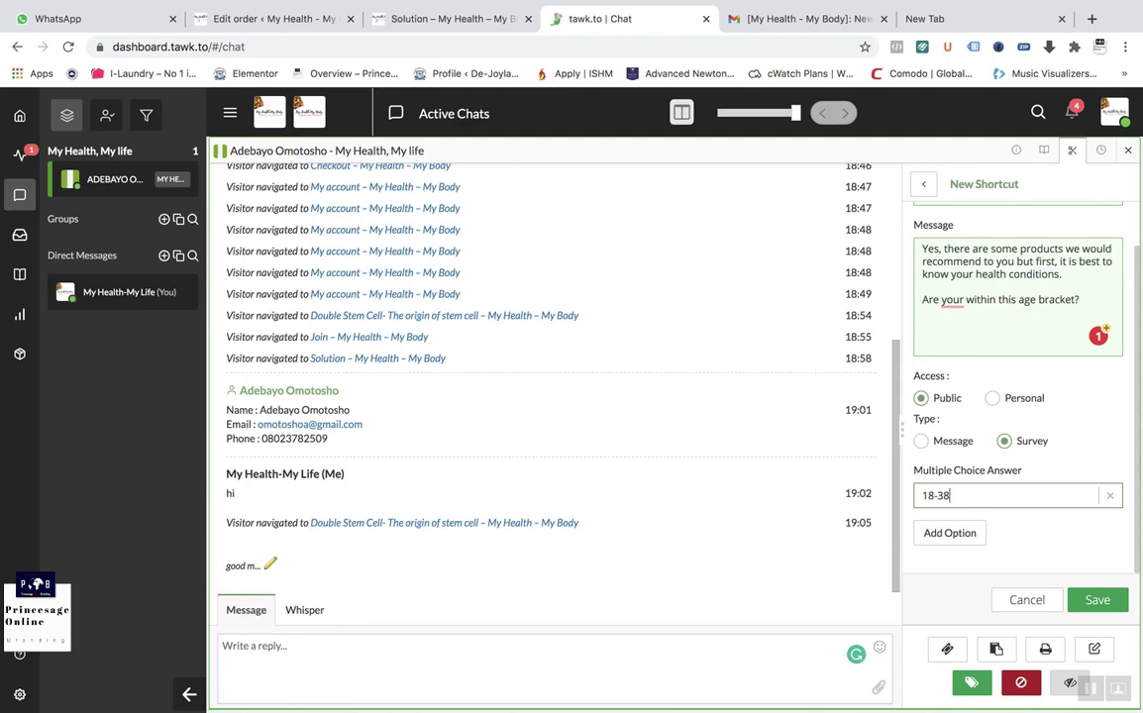
click(968, 533)
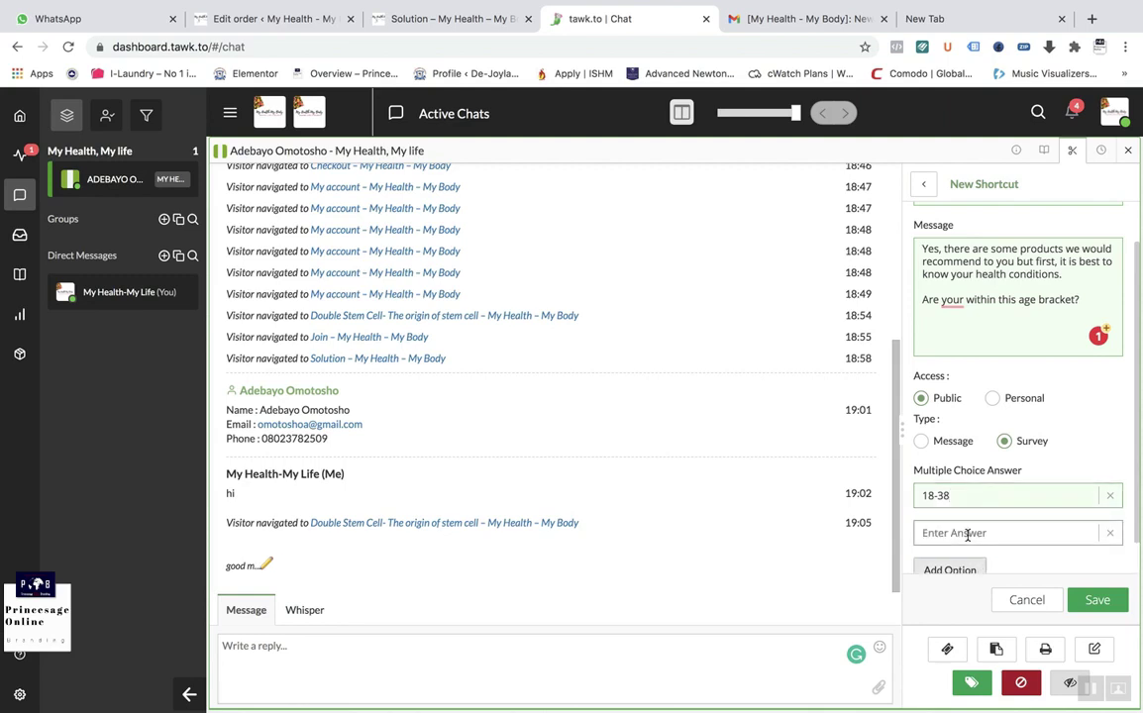
click(967, 533)
text(39-59)
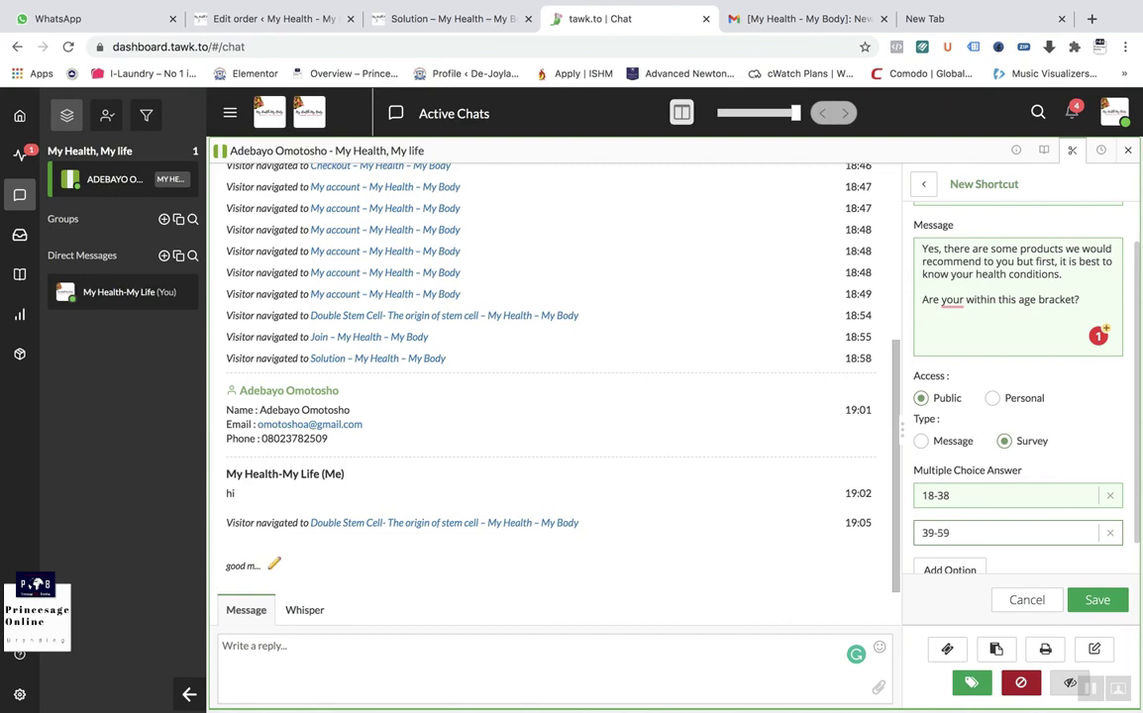
click(949, 570)
click(946, 564)
text(6)
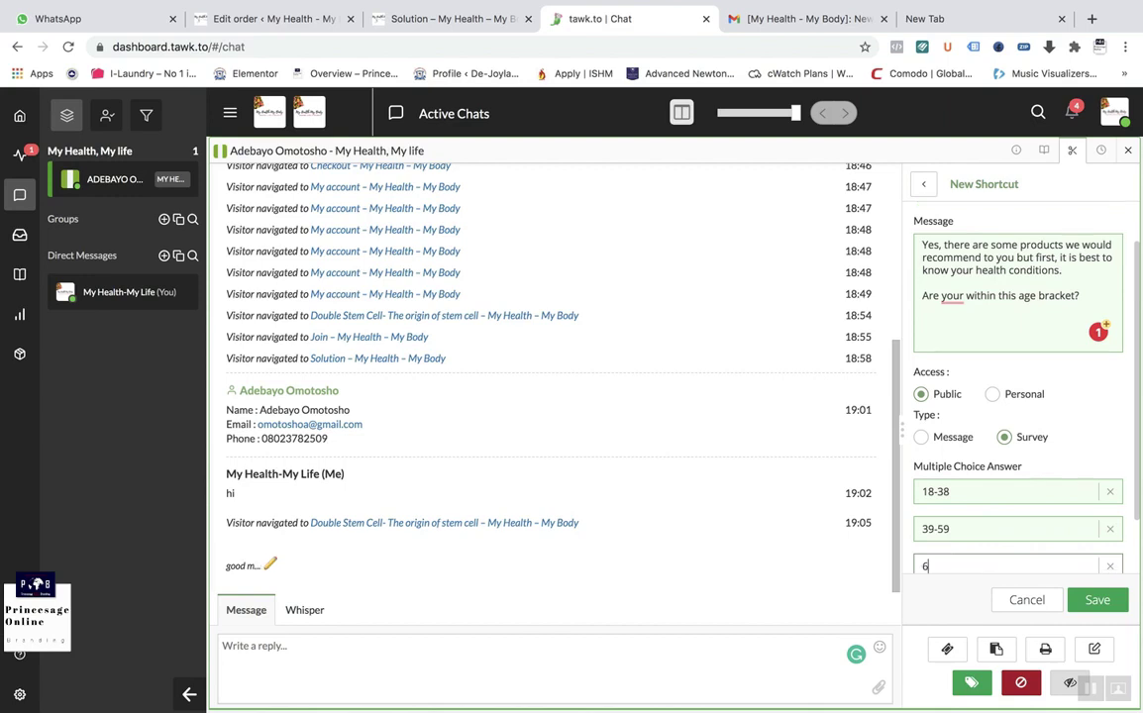
text(0 above)
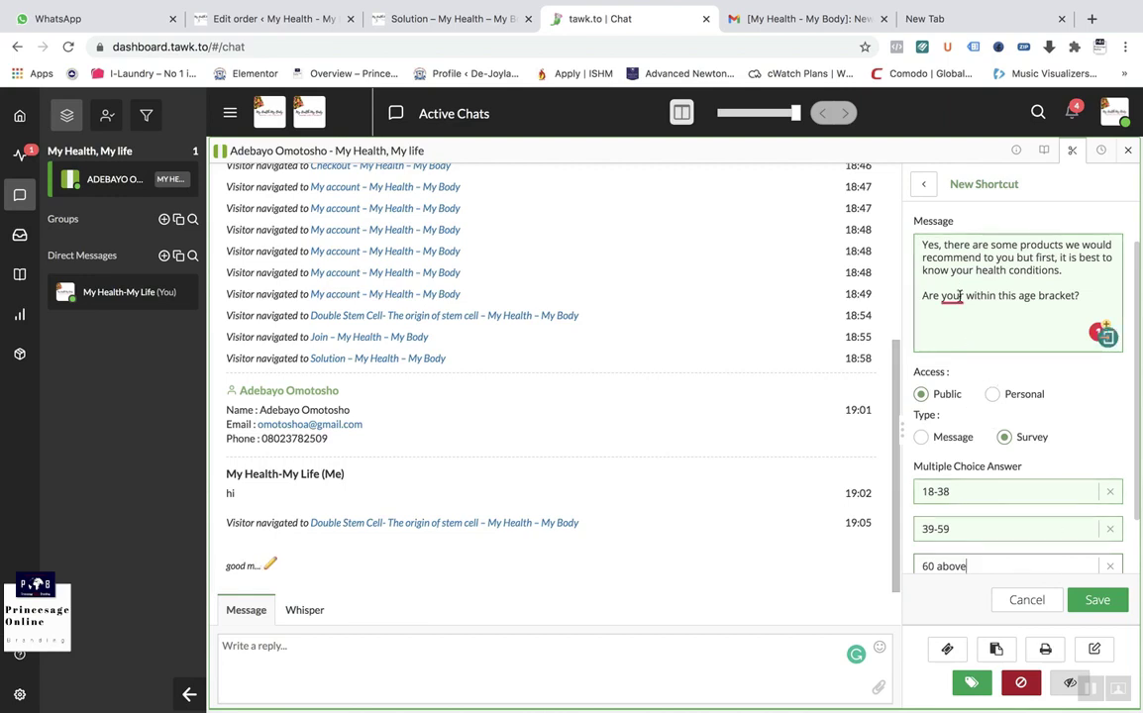
mouse_move(953, 297)
click(973, 352)
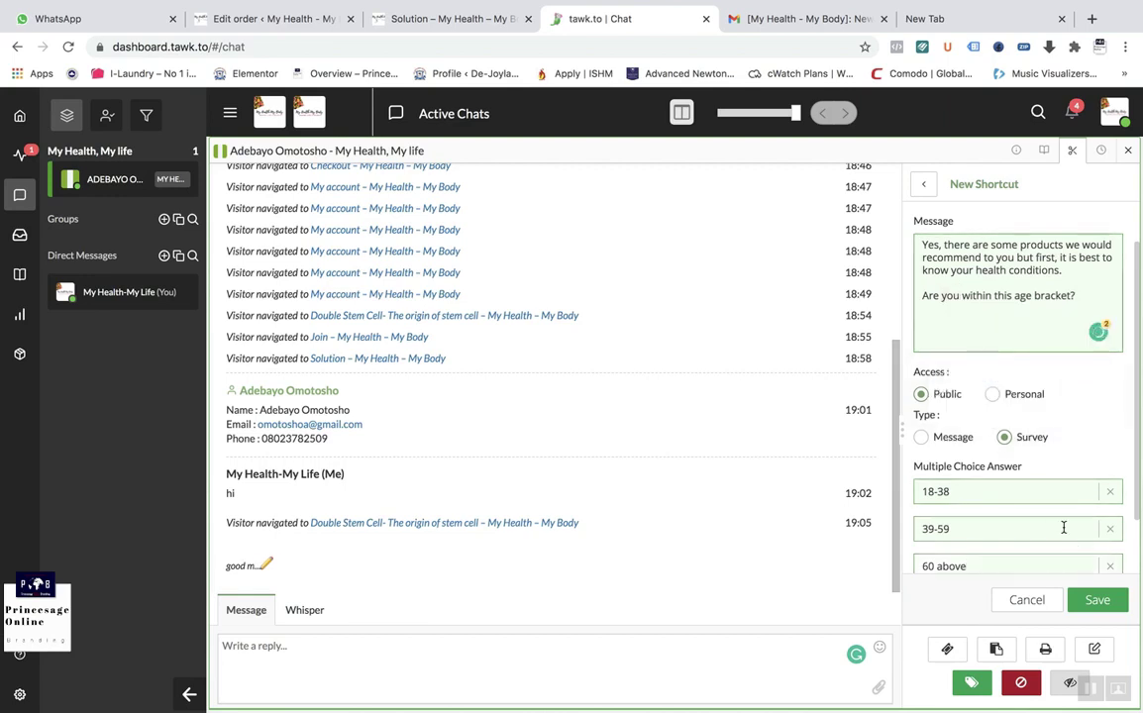
click(1098, 601)
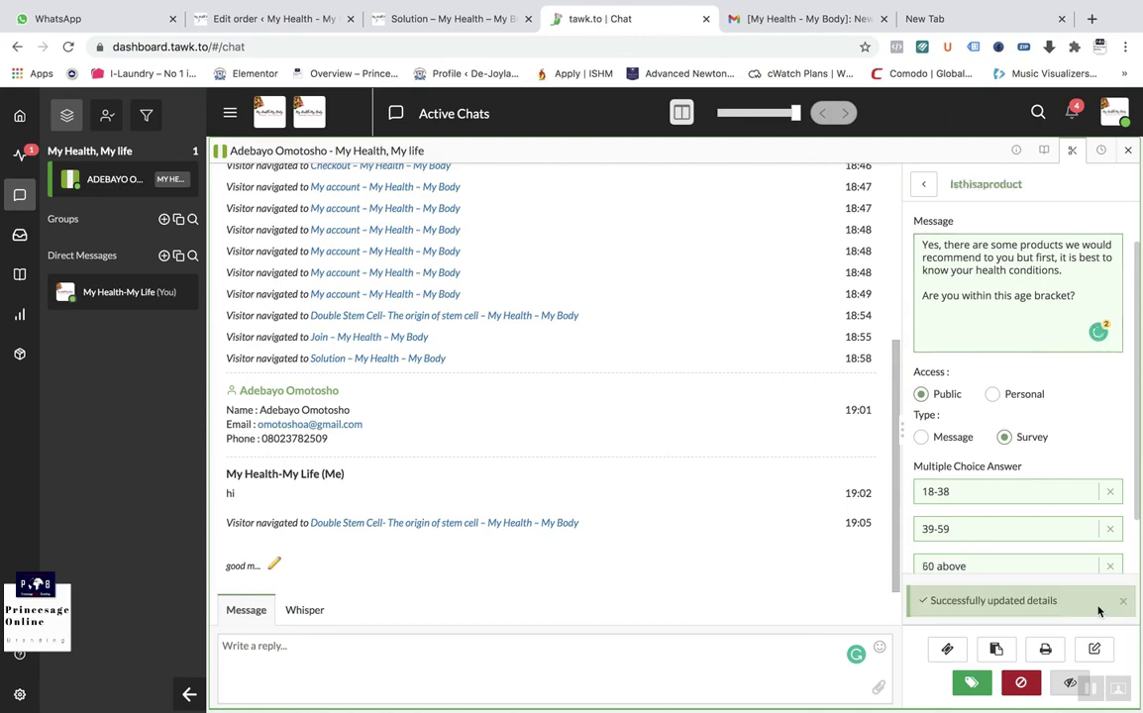
Step: Insert the Isthisaproduct survey via '/is' in the reply box and send it
scroll(1044, 500, down, 1)
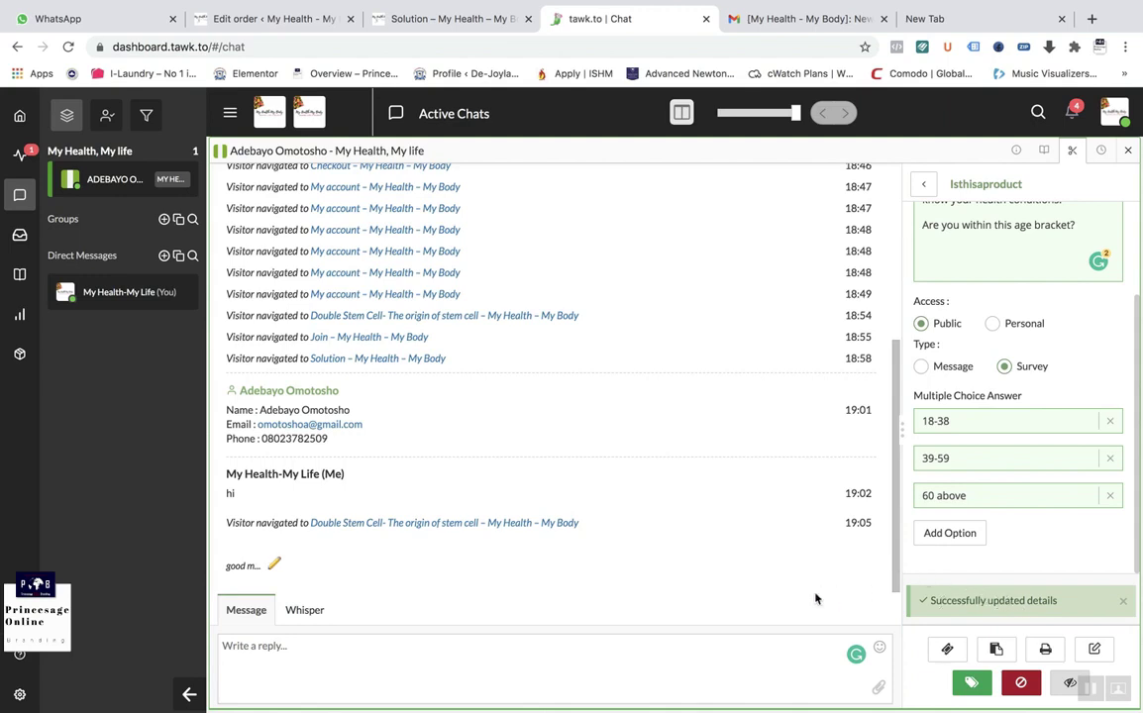
click(273, 651)
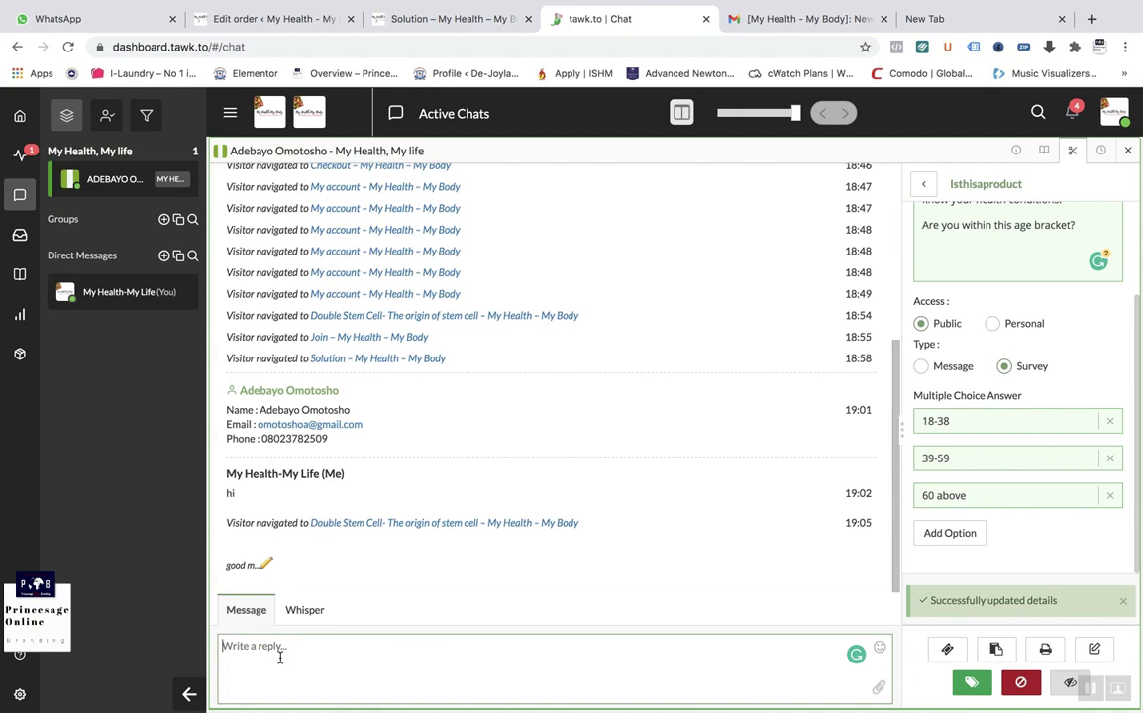
click(1018, 246)
scroll(1018, 248, up, 2)
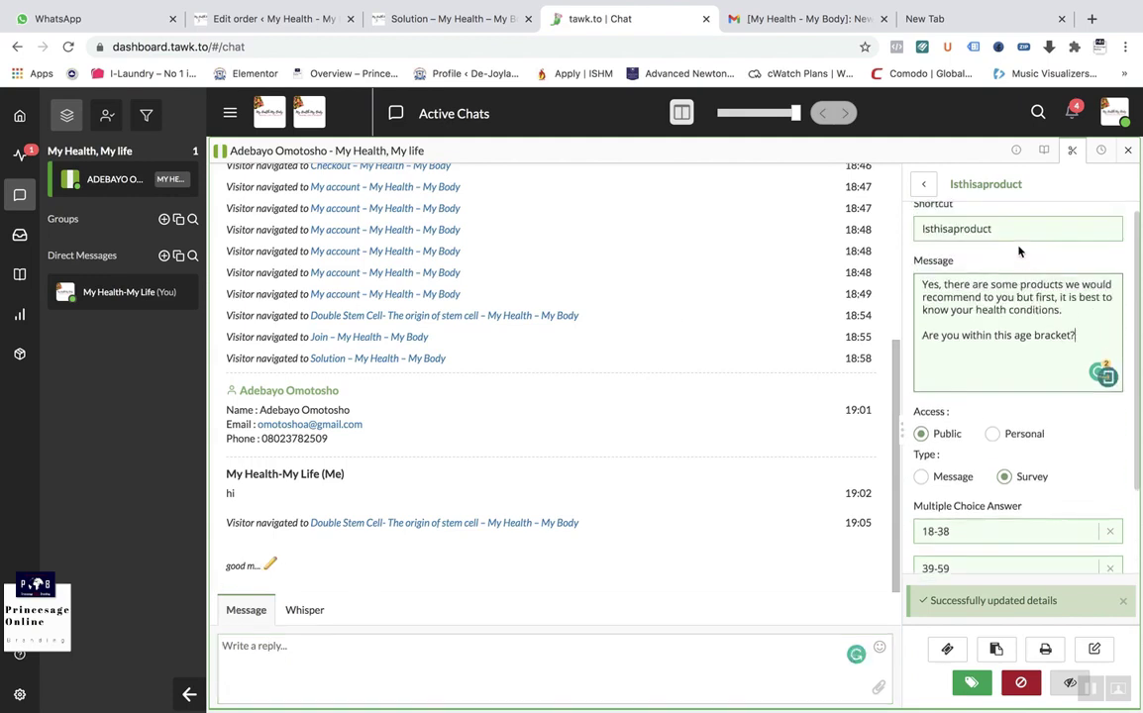
click(278, 654)
text(/)
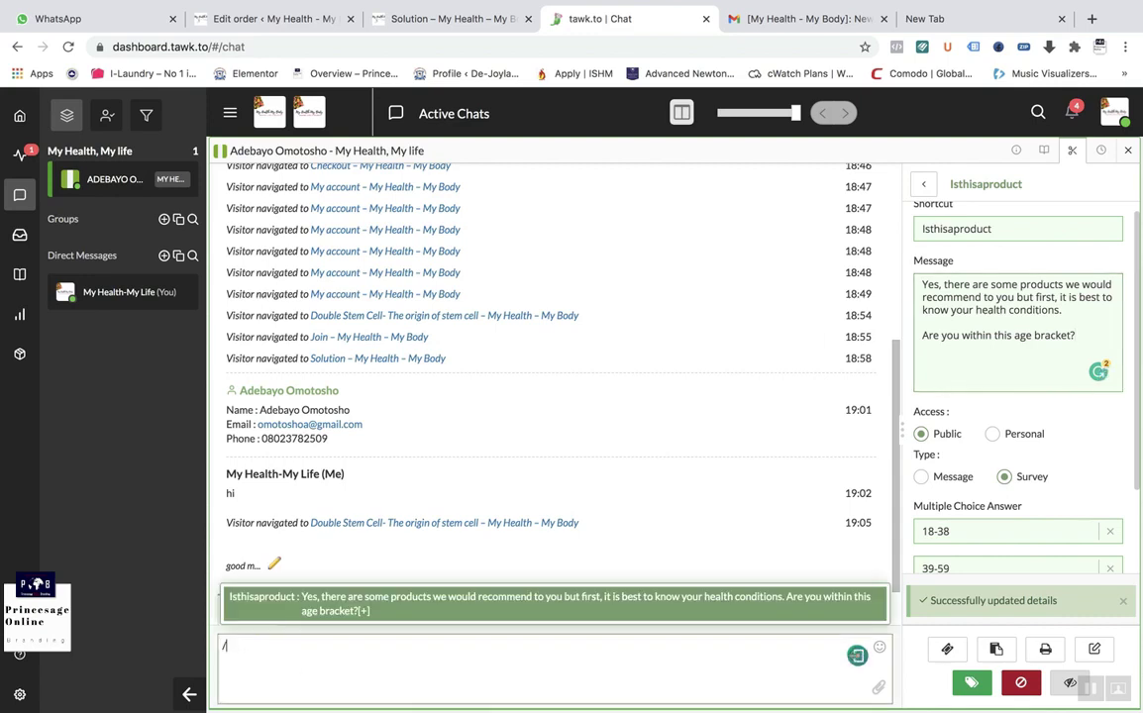
text(is)
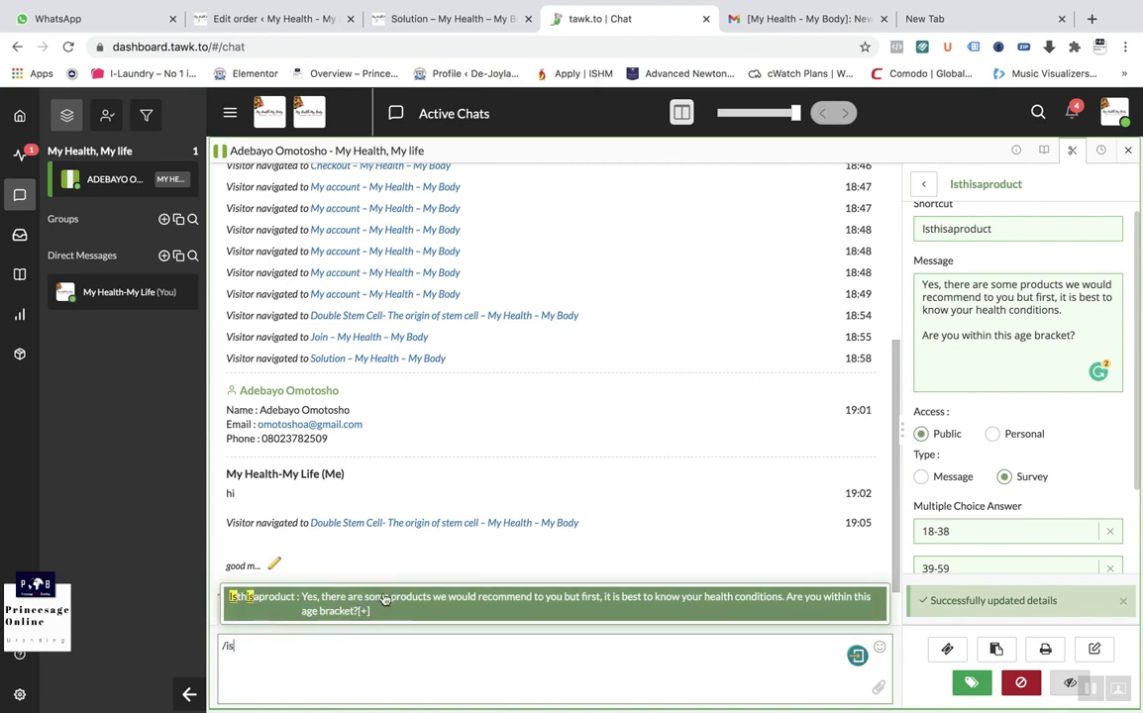
click(348, 601)
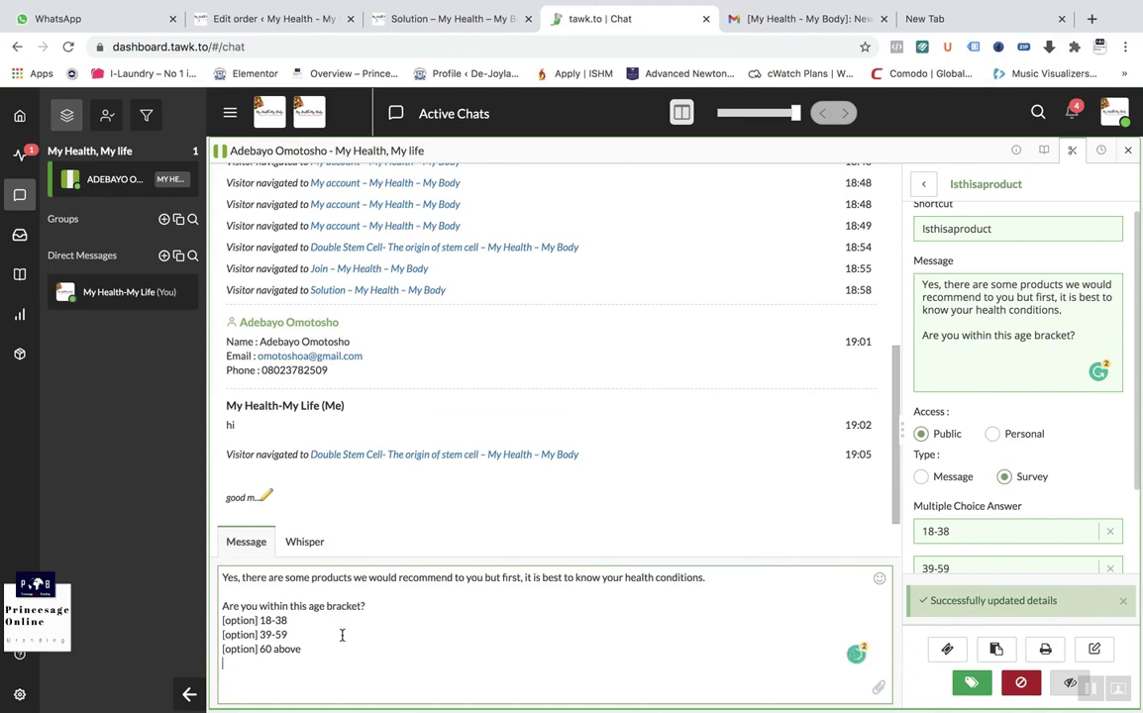
key(Return)
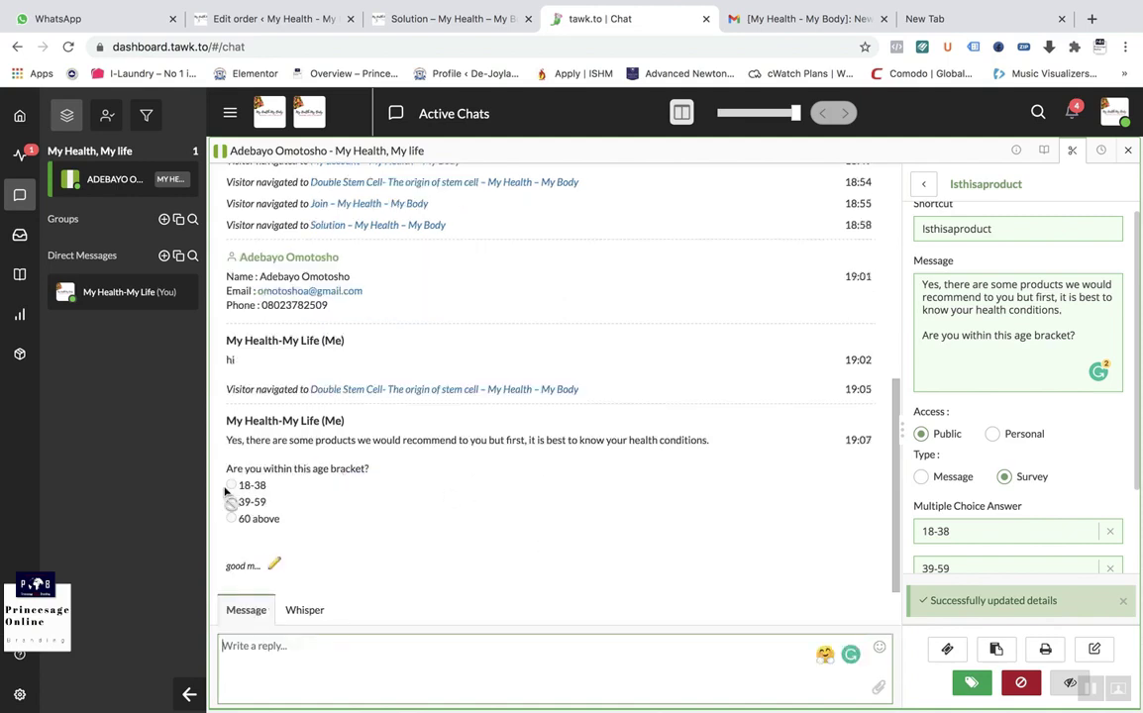
Step: As the visitor in Safari, answer the age survey with 39-59
mouse_move(999, 698)
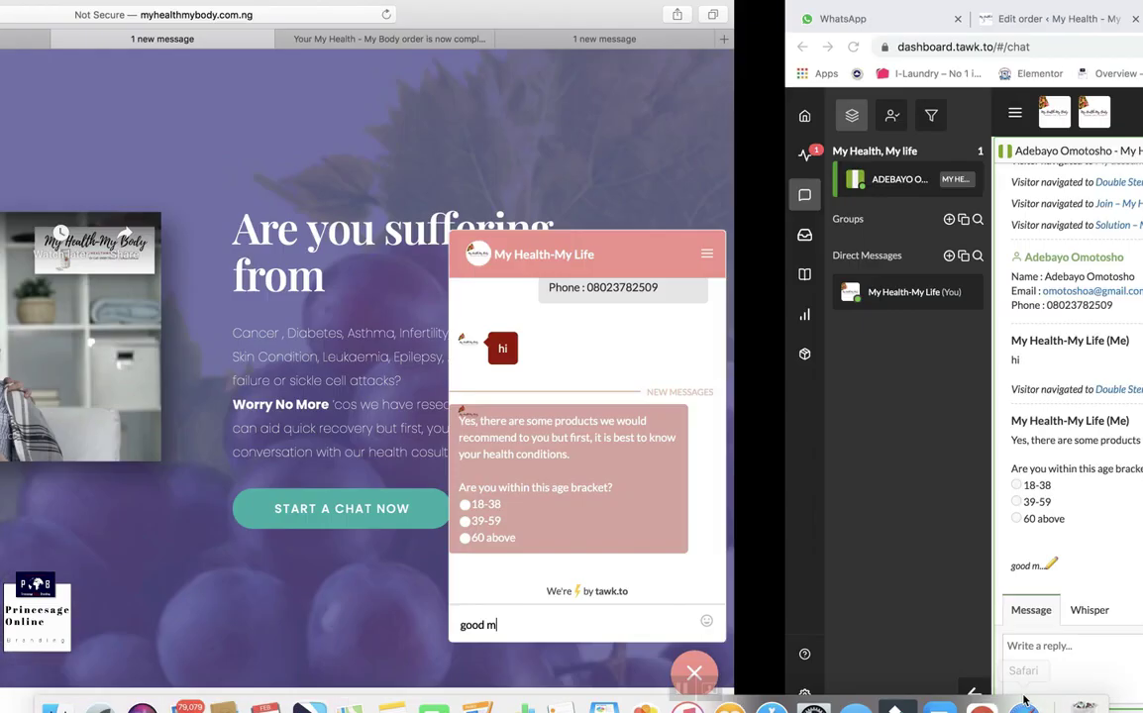
click(1023, 686)
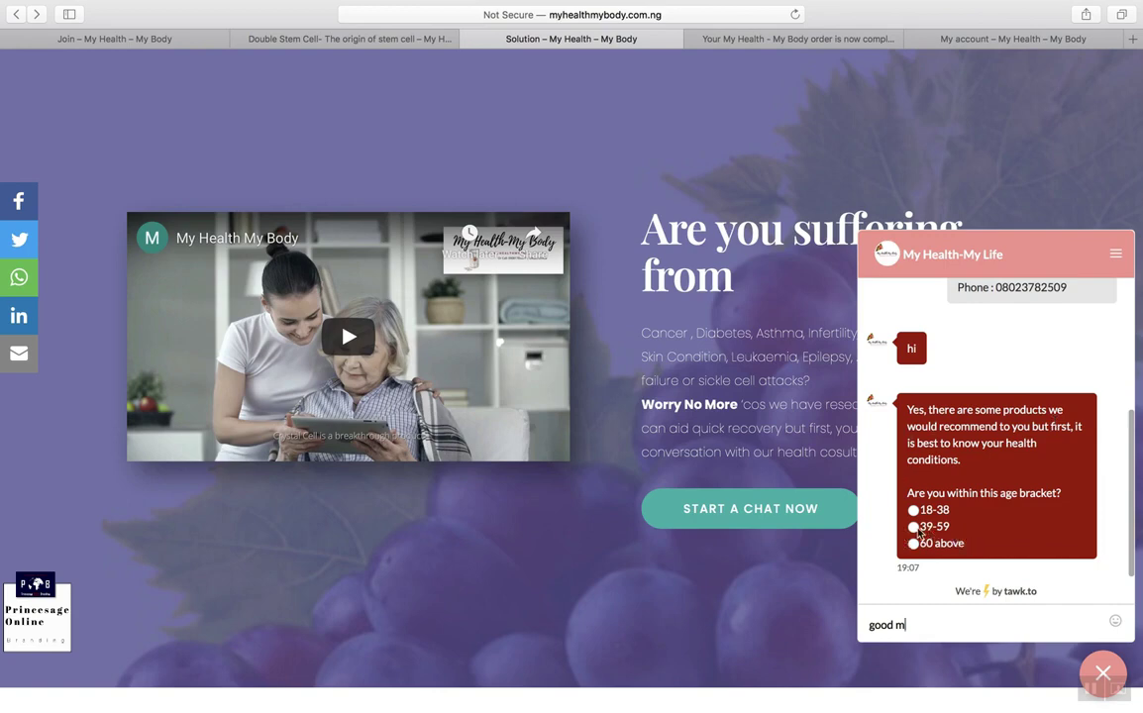
click(914, 526)
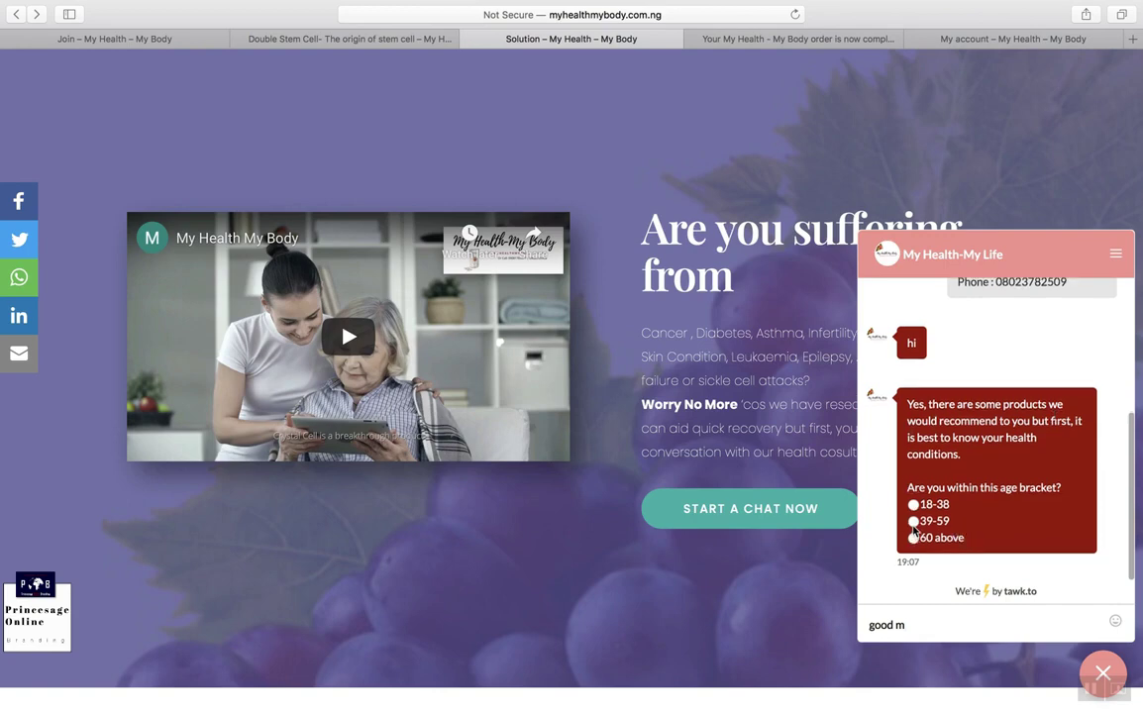
mouse_move(1024, 701)
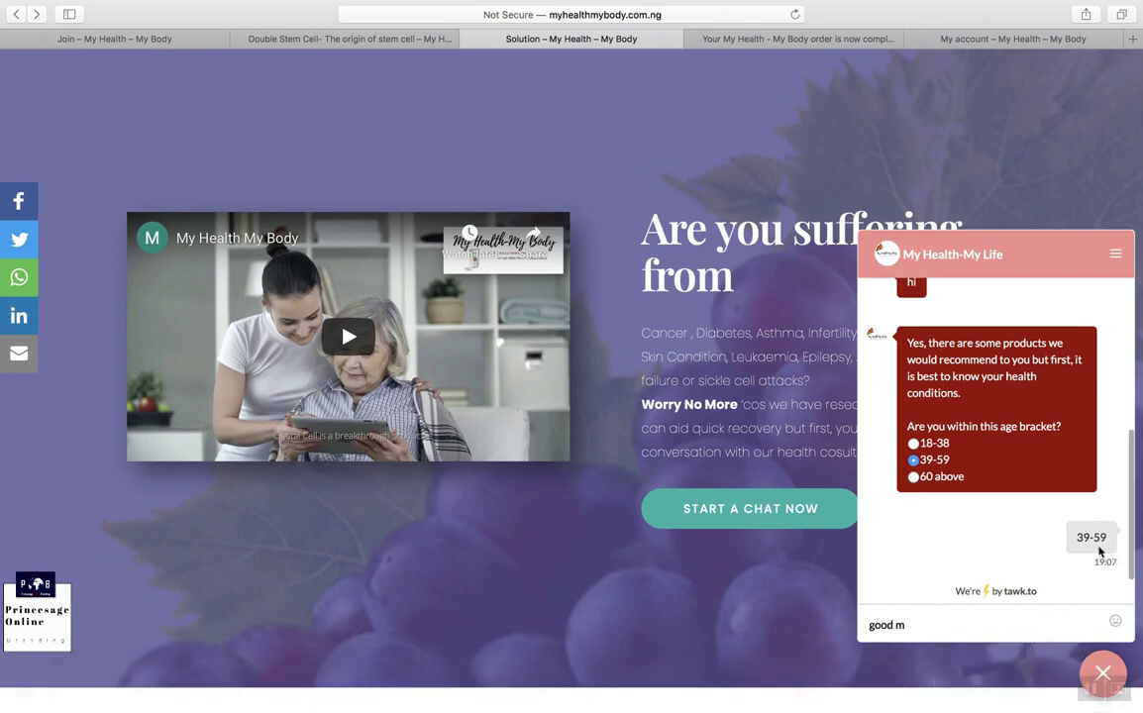
click(982, 687)
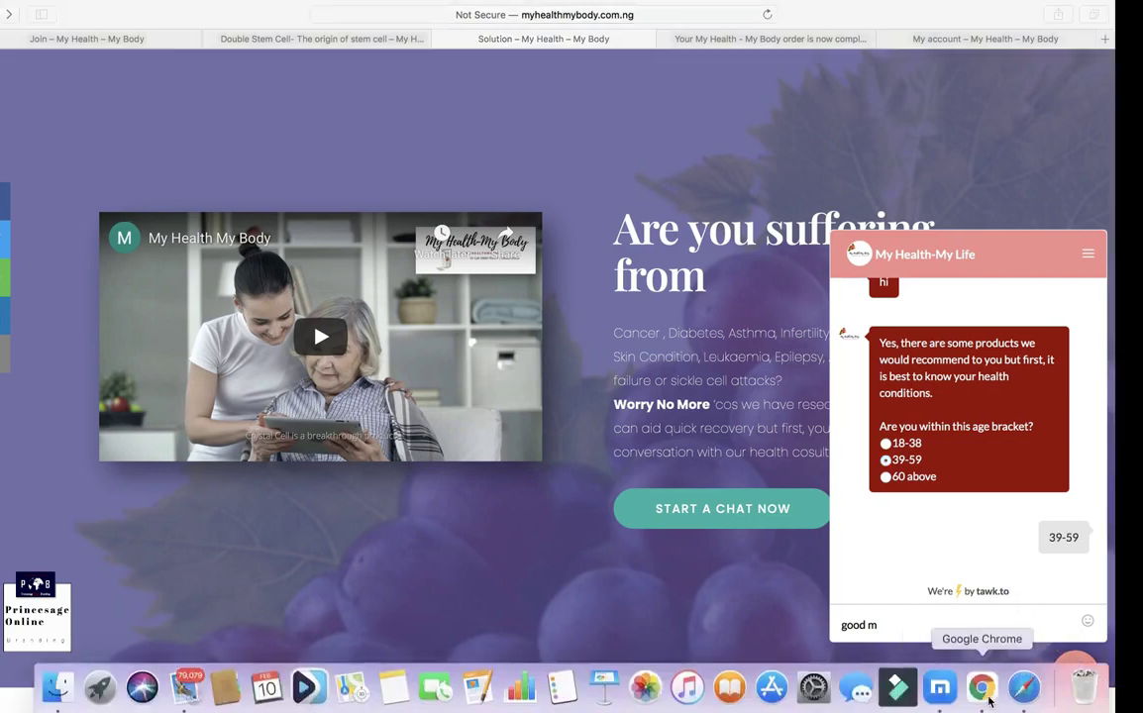
Step: Reply 'ok fine' to the visitor and show the visitor's details and visit history
click(311, 691)
text(ok fine)
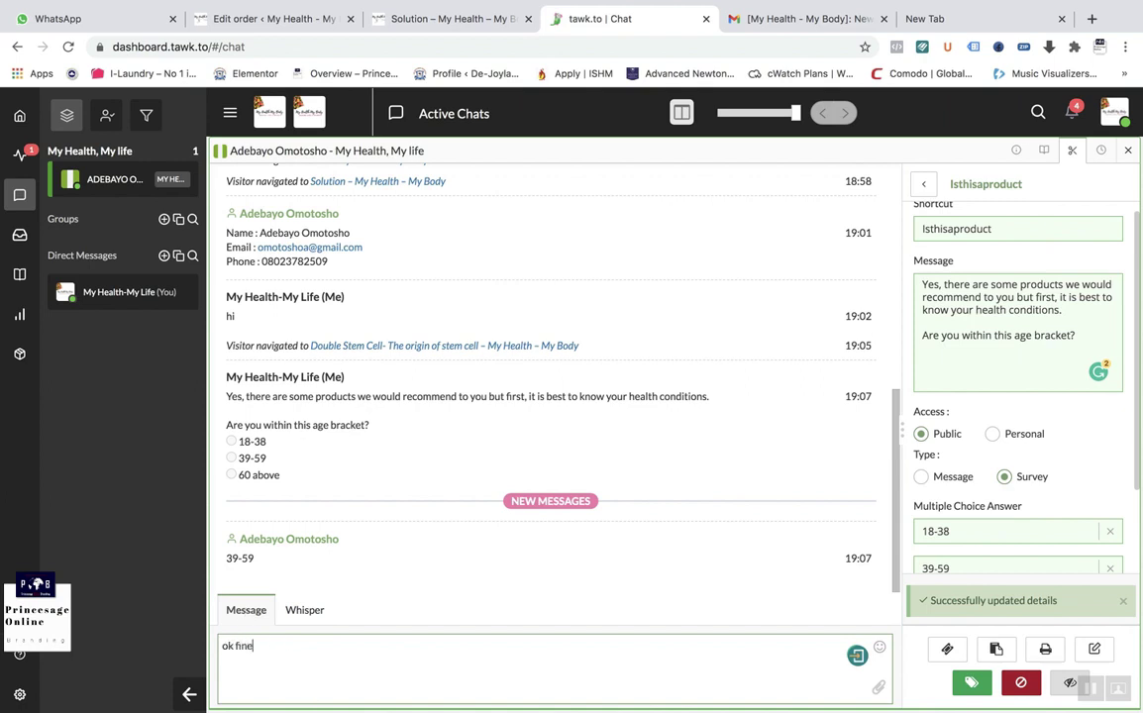
key(Return)
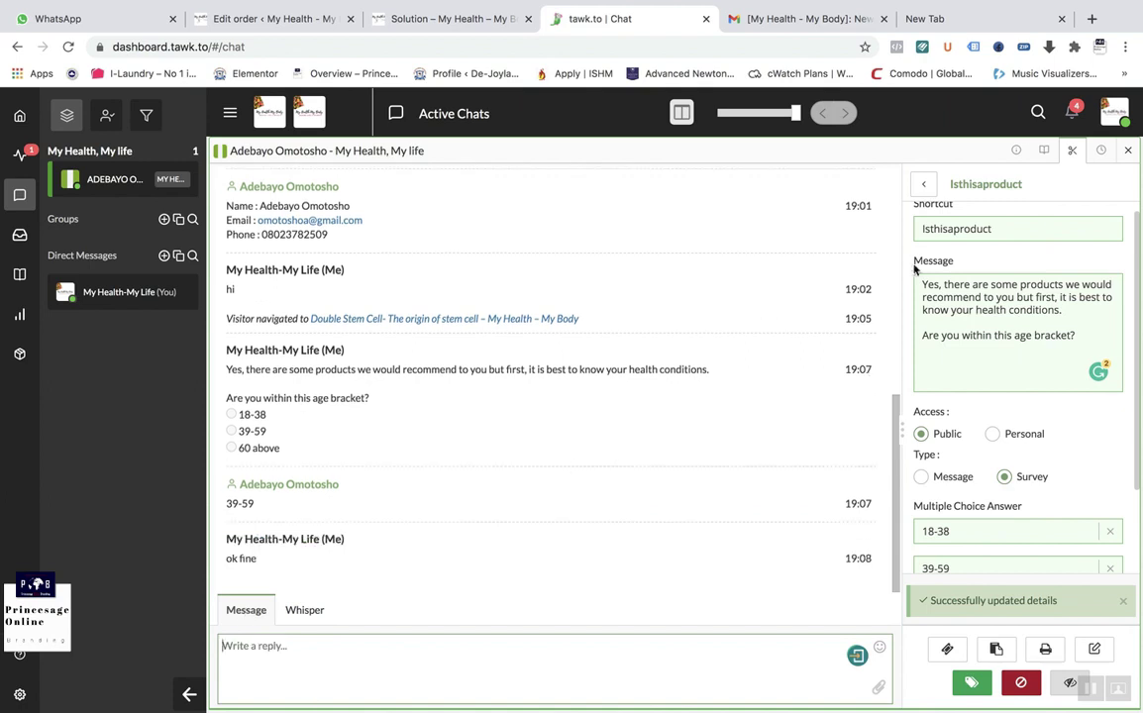
click(1044, 151)
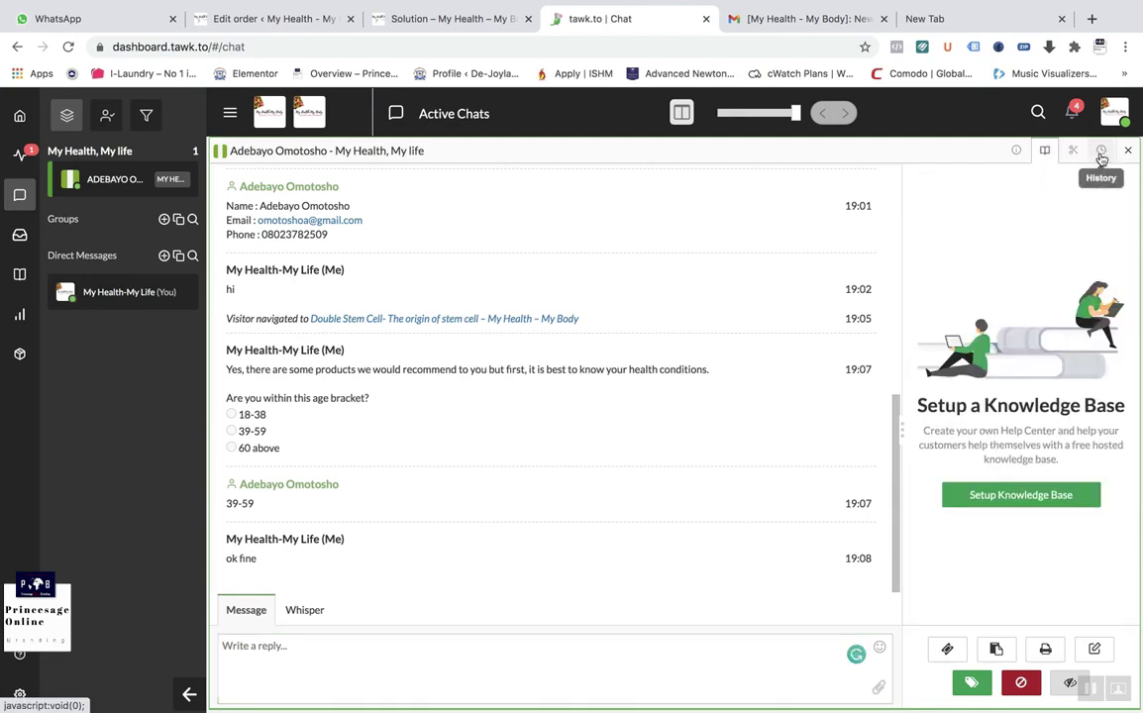
click(1016, 150)
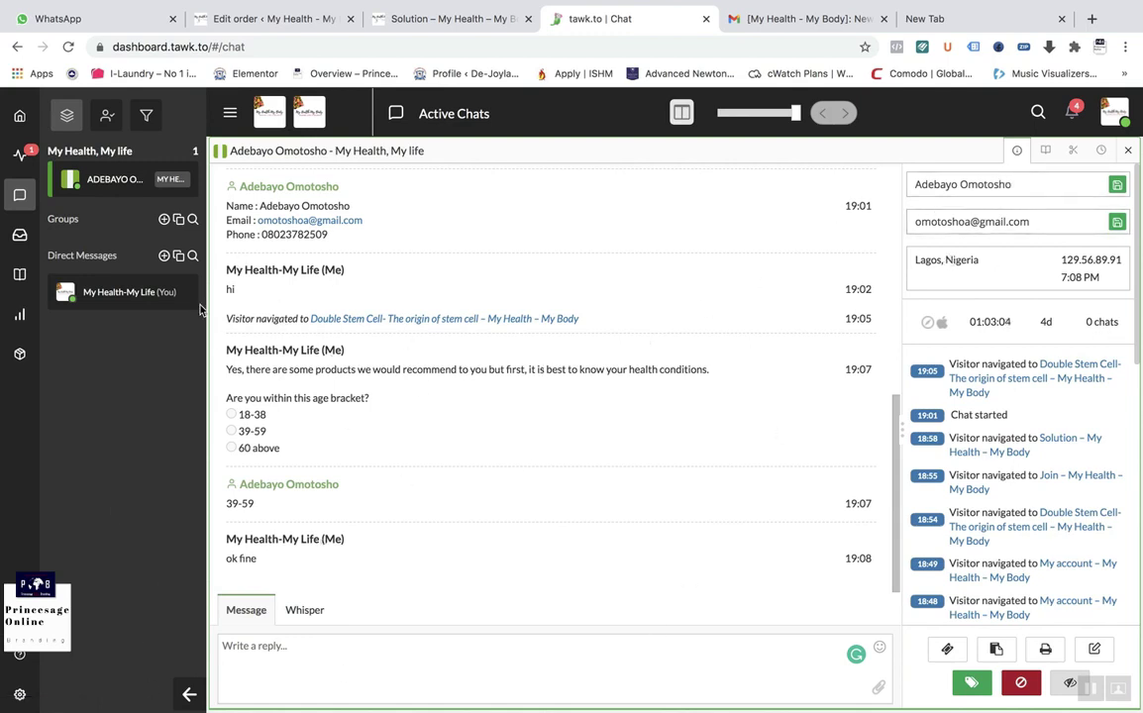
scroll(317, 317, up, 2)
drag(341, 317, 235, 262)
scroll(383, 212, up, 5)
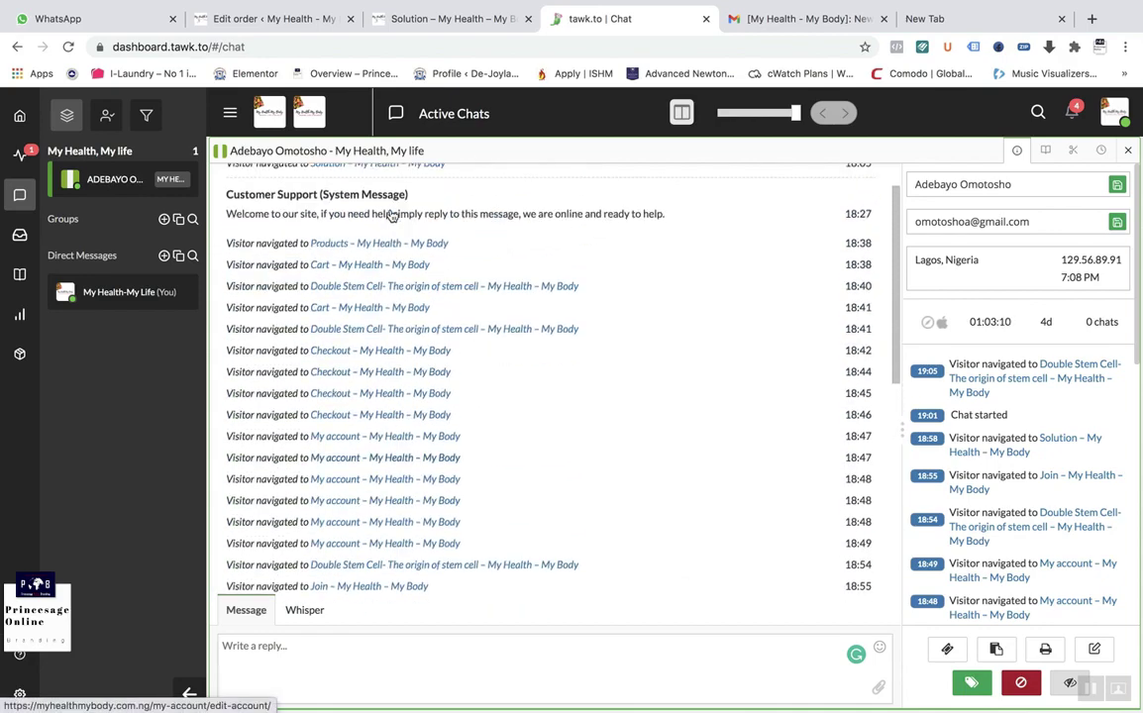
scroll(392, 216, down, 5)
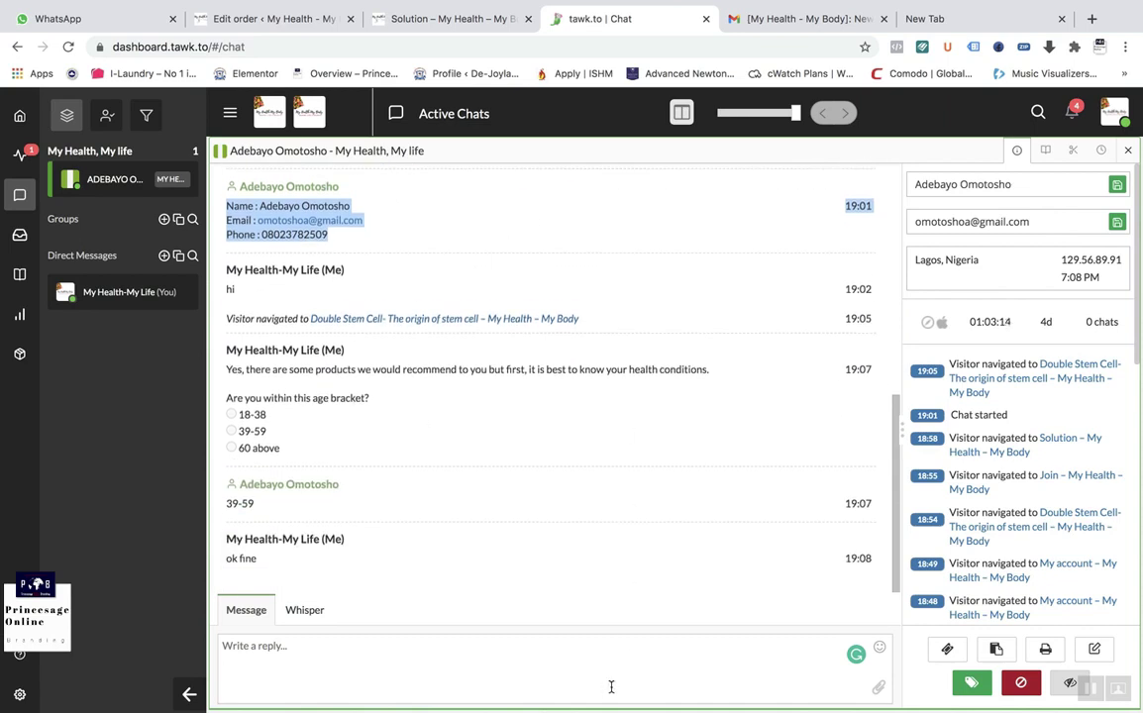
click(642, 678)
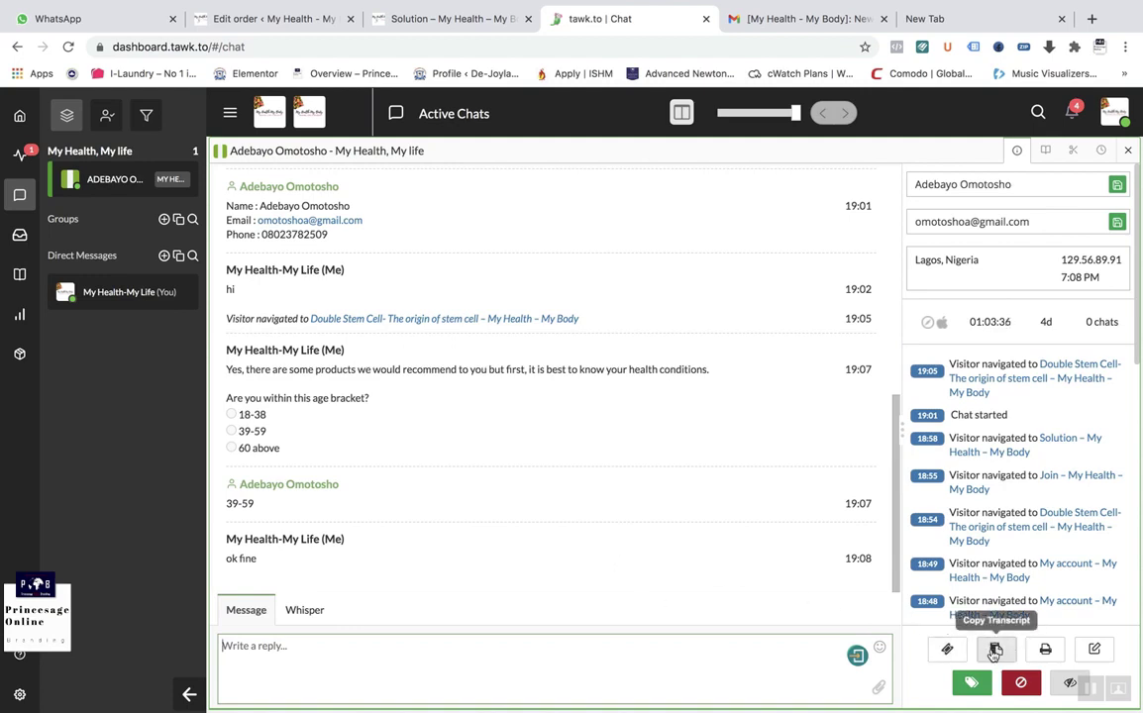
mouse_move(518, 559)
mouse_down()
mouse_move(455, 289)
mouse_move(421, 251)
mouse_up()
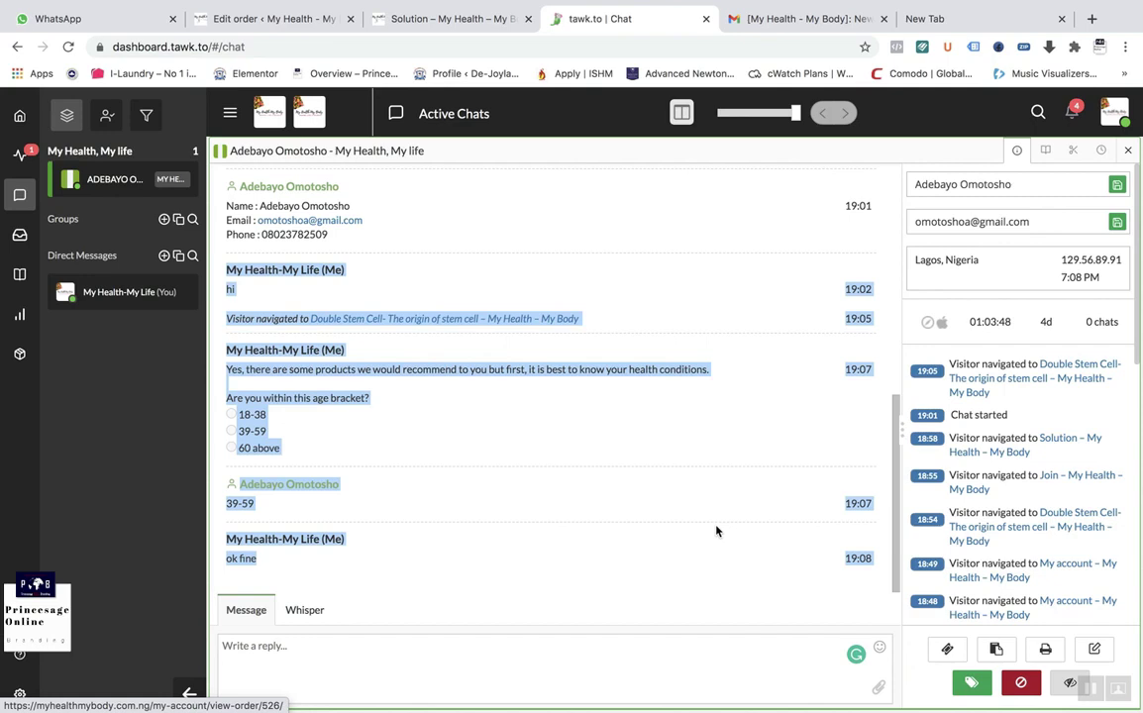
click(627, 550)
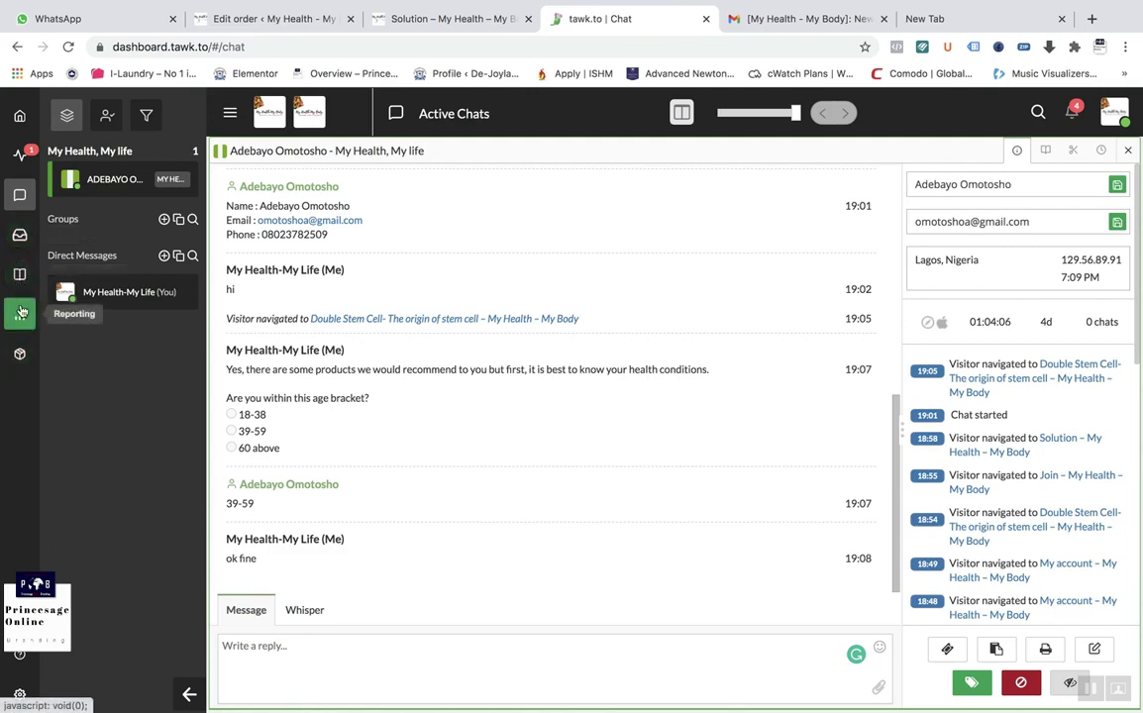
Step: Check tawk.to's Monitoring list of served visitors, then go to the dashboard overview
click(21, 154)
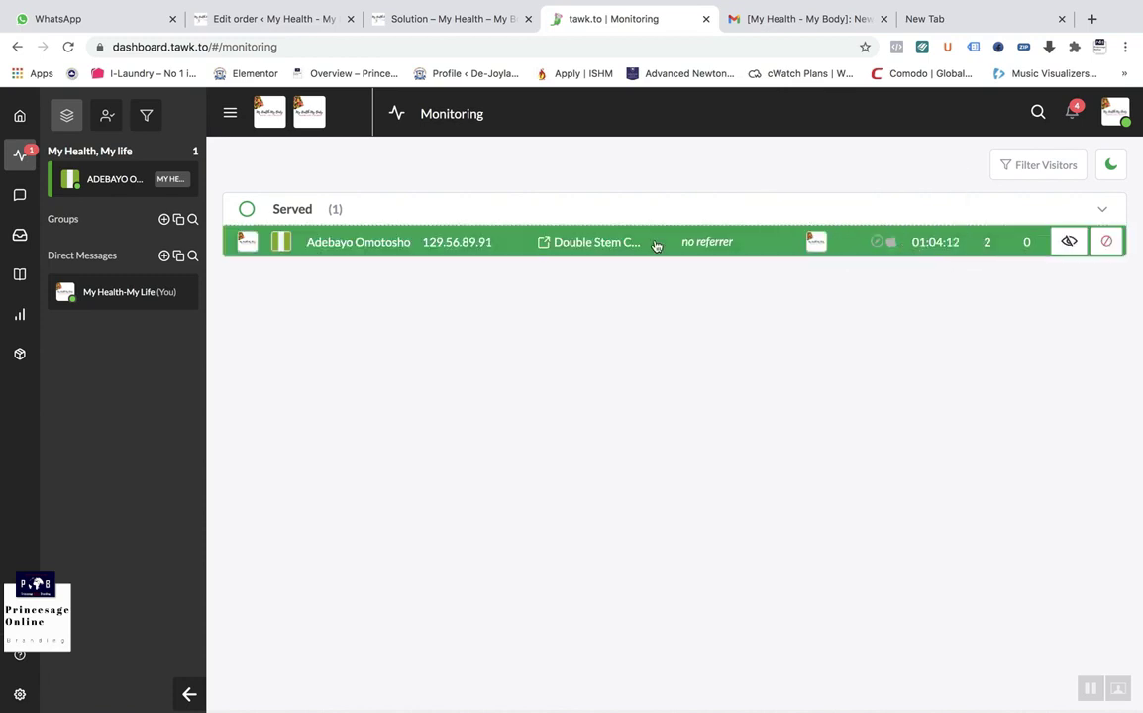
mouse_move(940, 688)
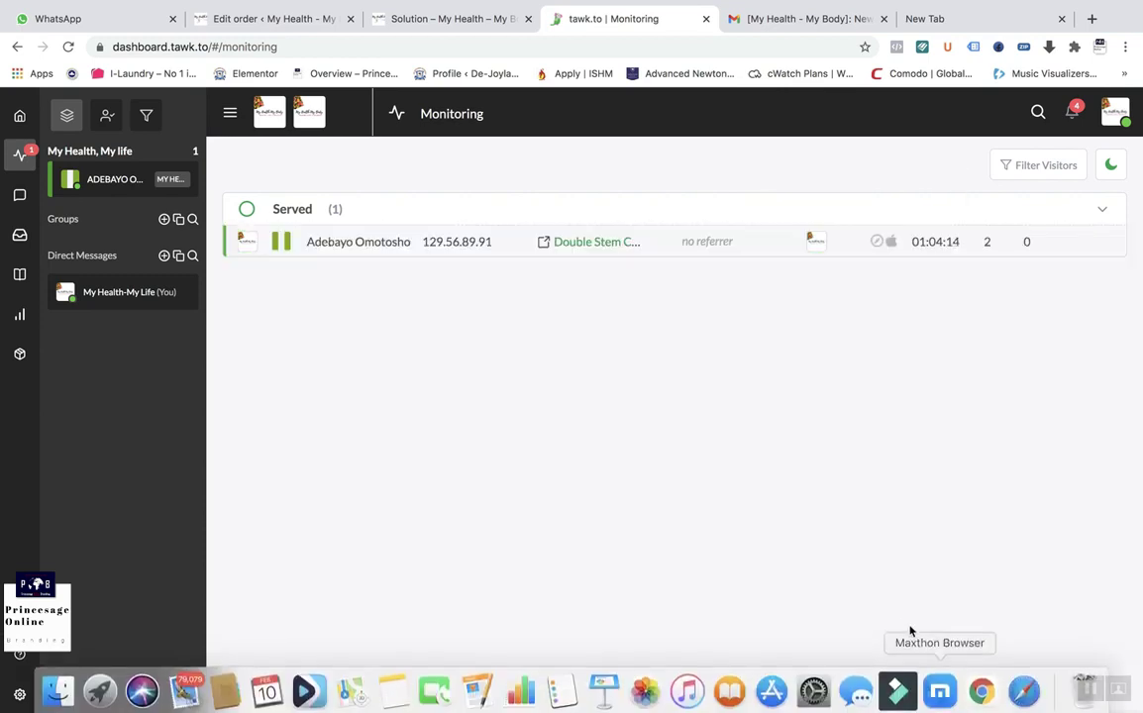
click(18, 117)
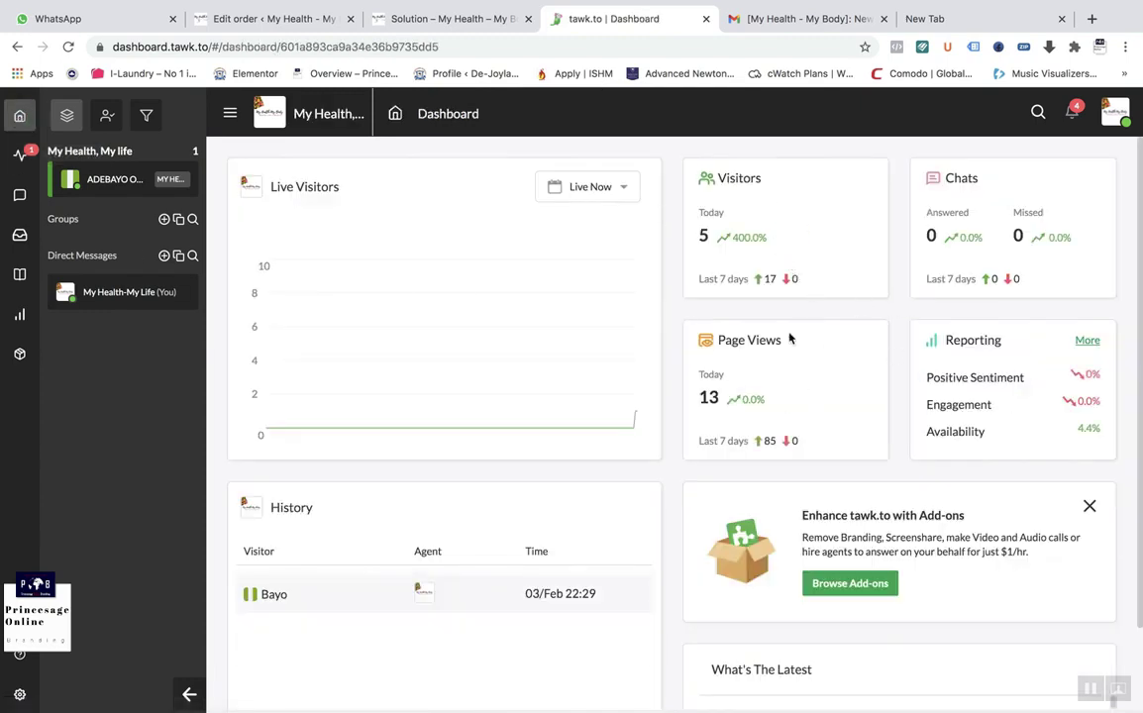
Step: Look over the tawk.to dashboard figures, then return to the WooCommerce edit order page
scroll(790, 480, down, 2)
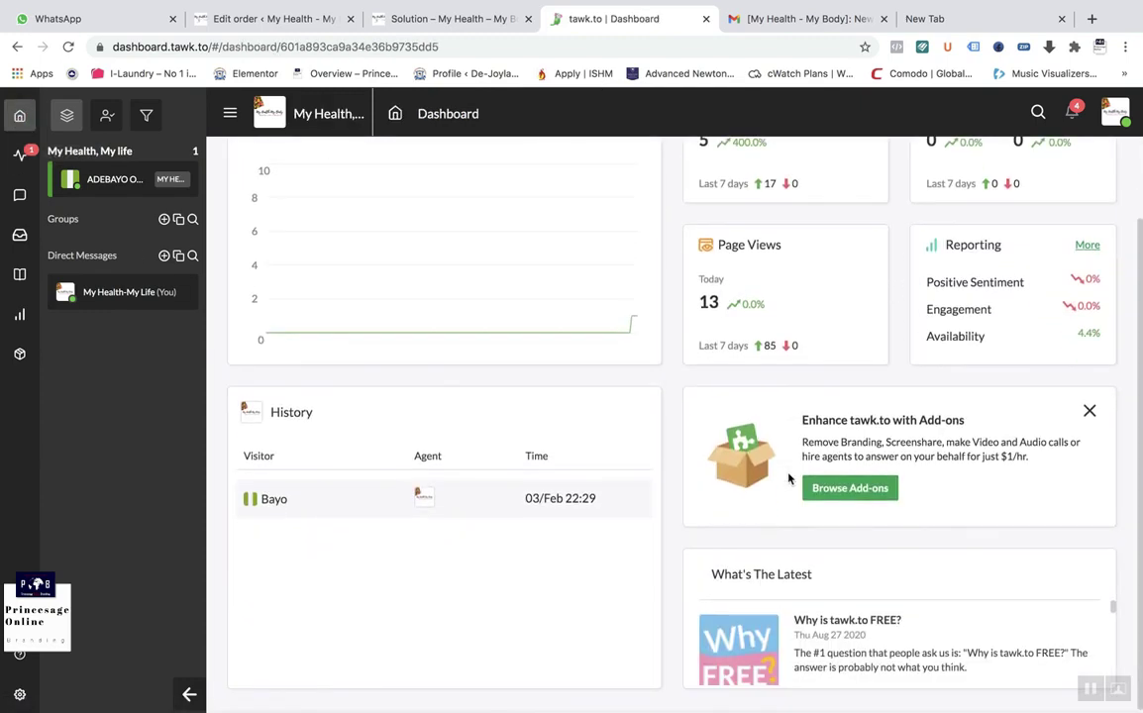
scroll(790, 479, up, 2)
mouse_move(856, 702)
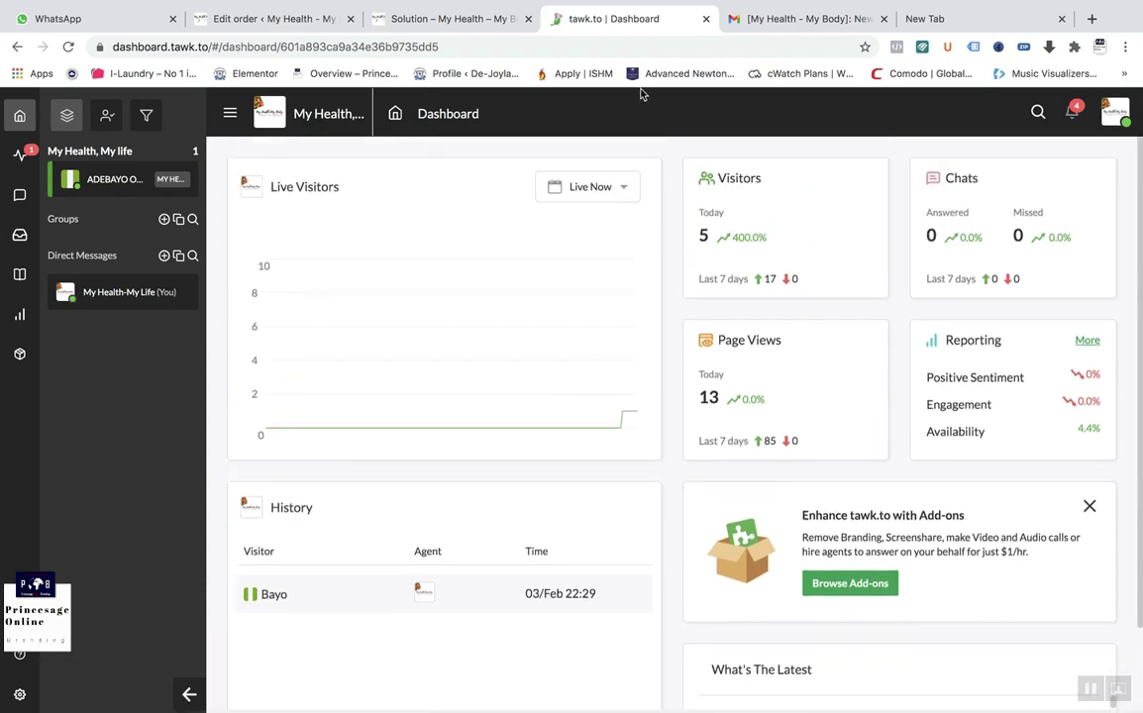
click(266, 20)
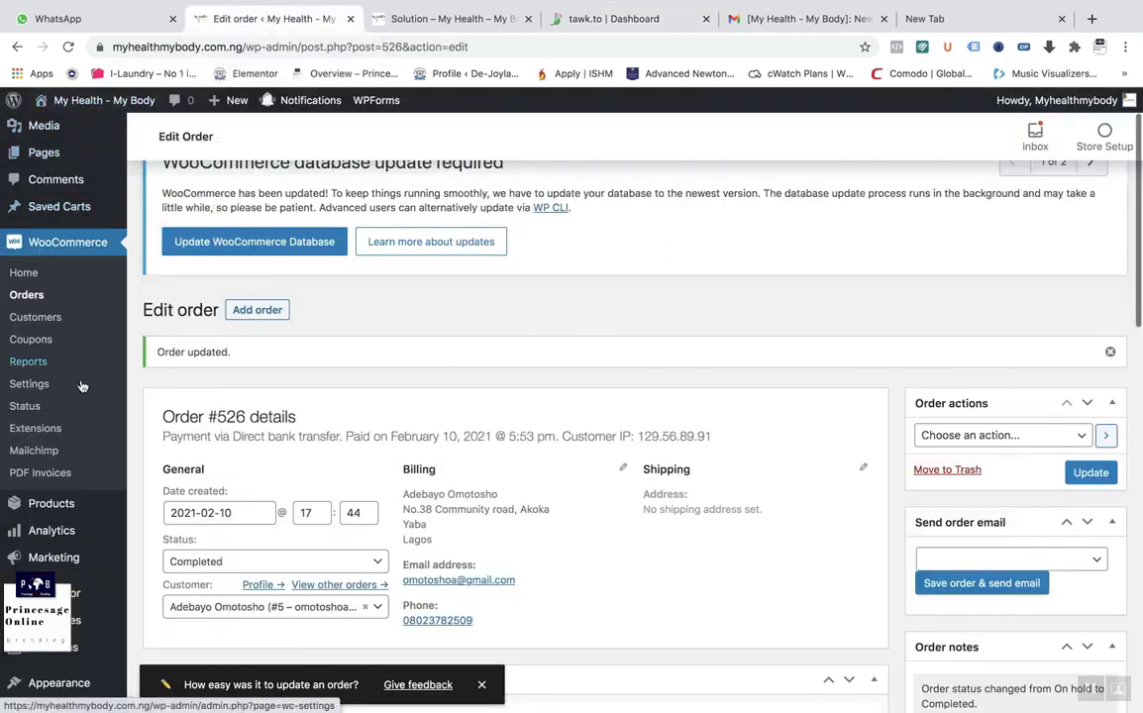
Step: Open the WordPress admin dashboard and look over its widgets, including WooCommerce sales status
scroll(81, 386, up, 2)
scroll(81, 390, up, 1)
click(46, 130)
scroll(433, 347, down, 10)
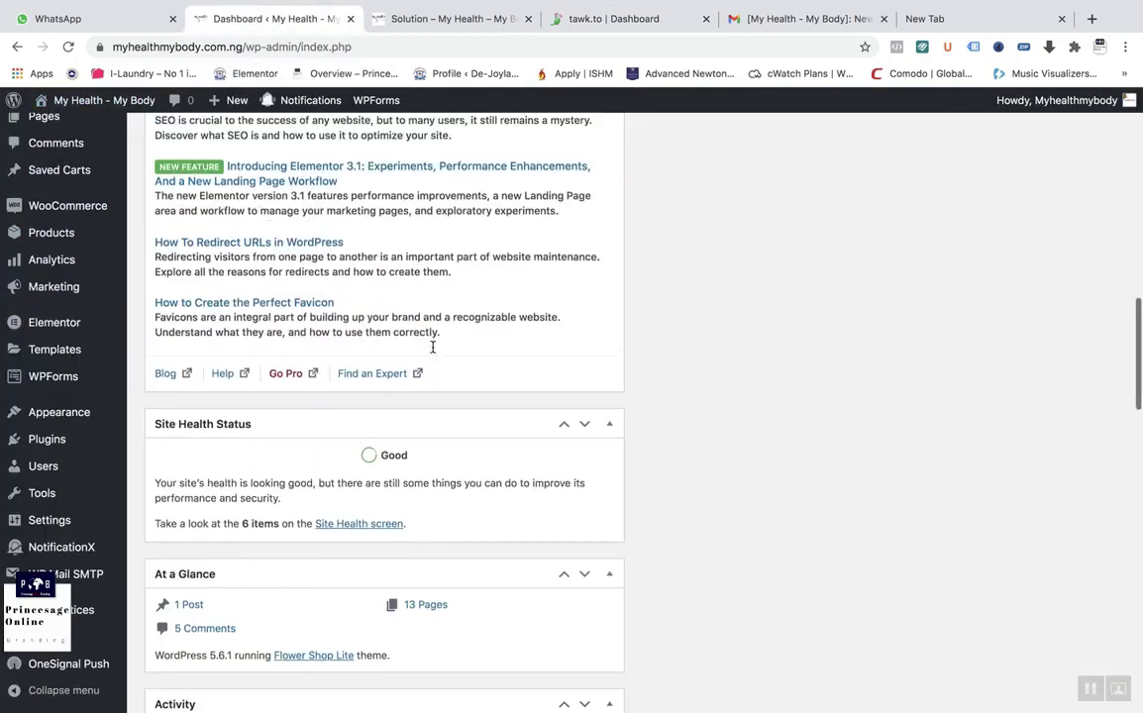
scroll(433, 351, down, 10)
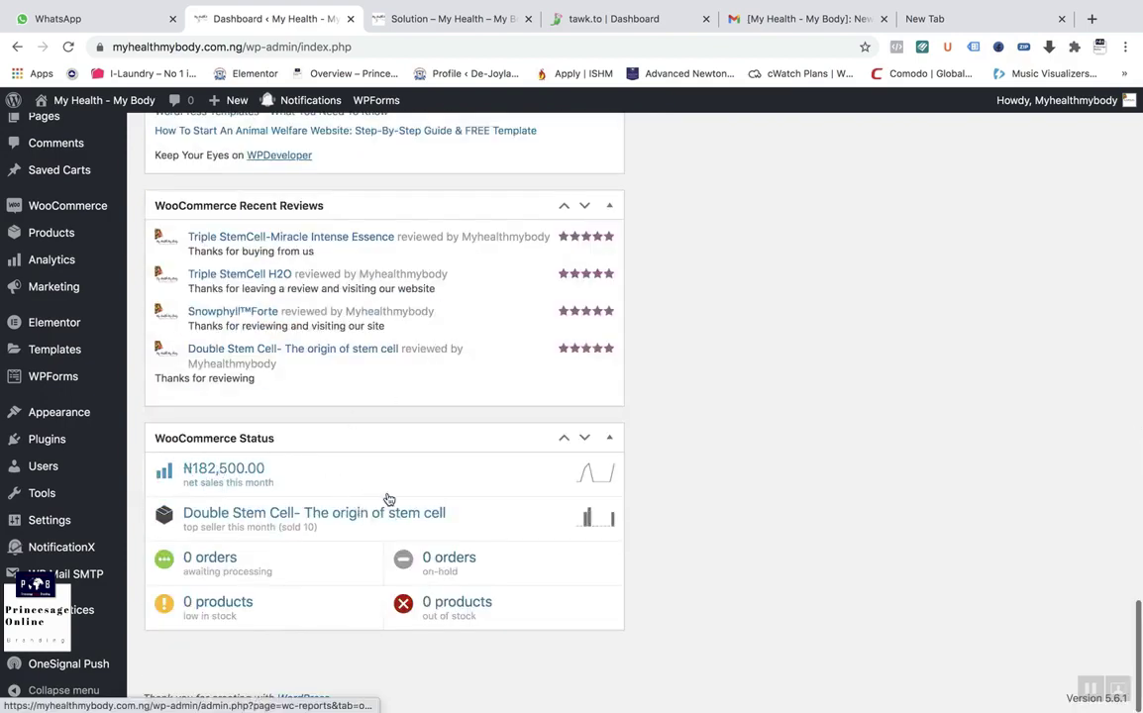
scroll(387, 500, up, 5)
scroll(387, 494, down, 4)
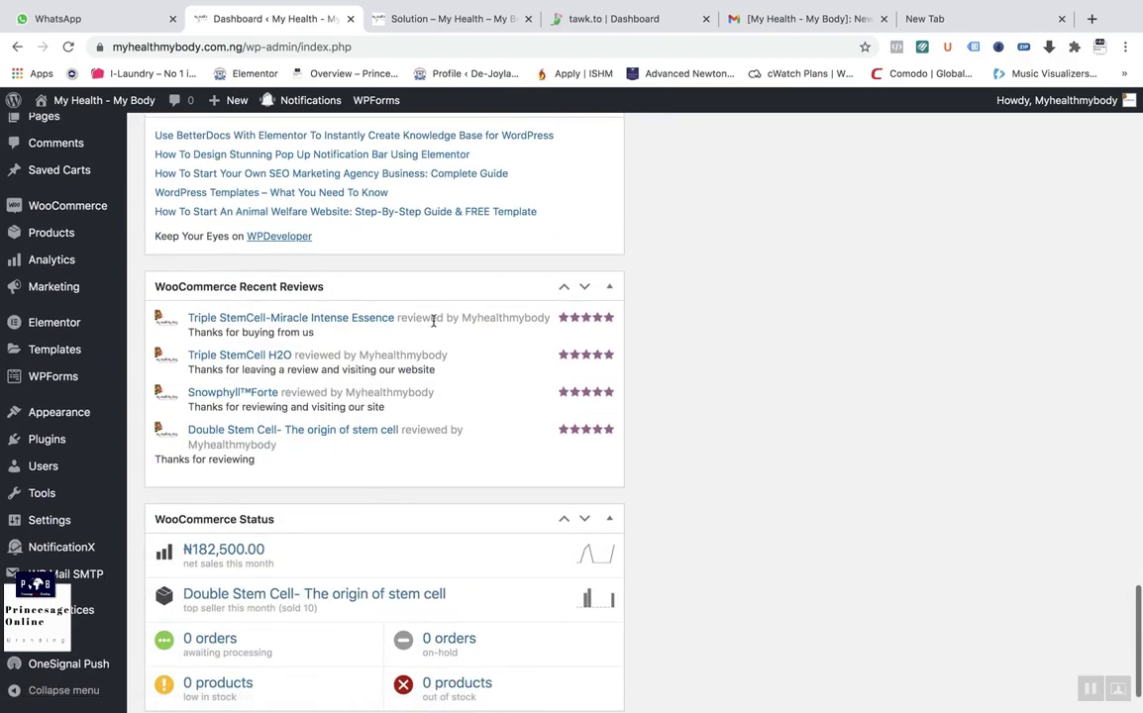
scroll(484, 424, up, 15)
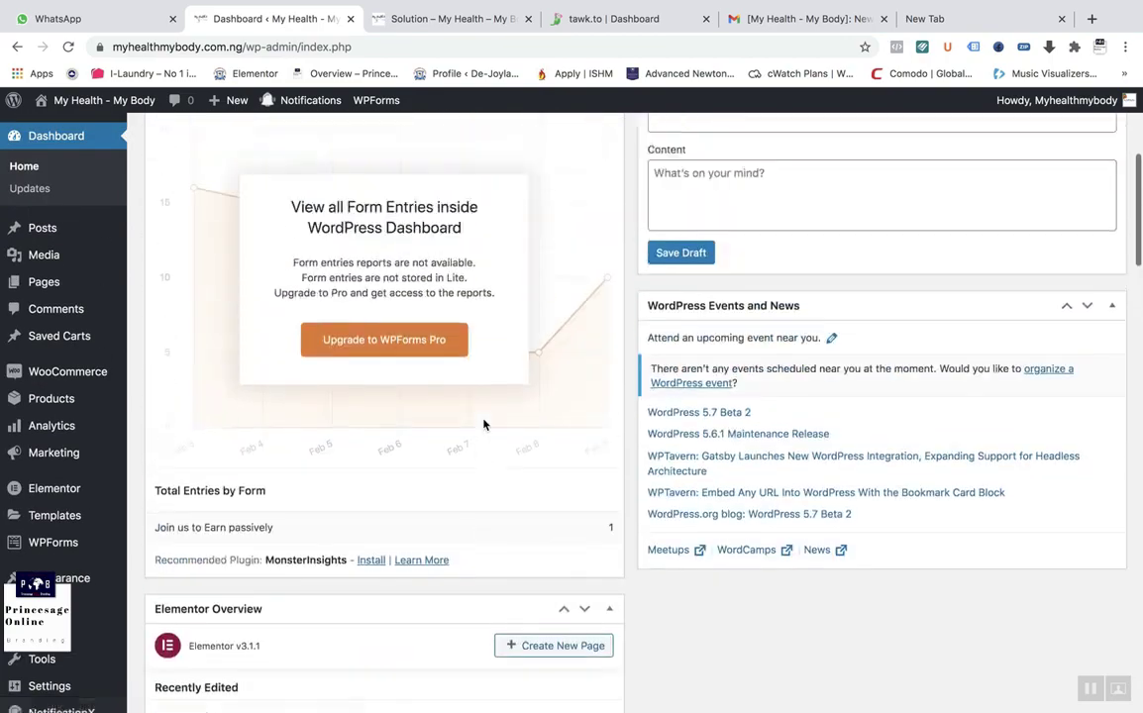
scroll(483, 424, down, 5)
scroll(486, 423, down, 3)
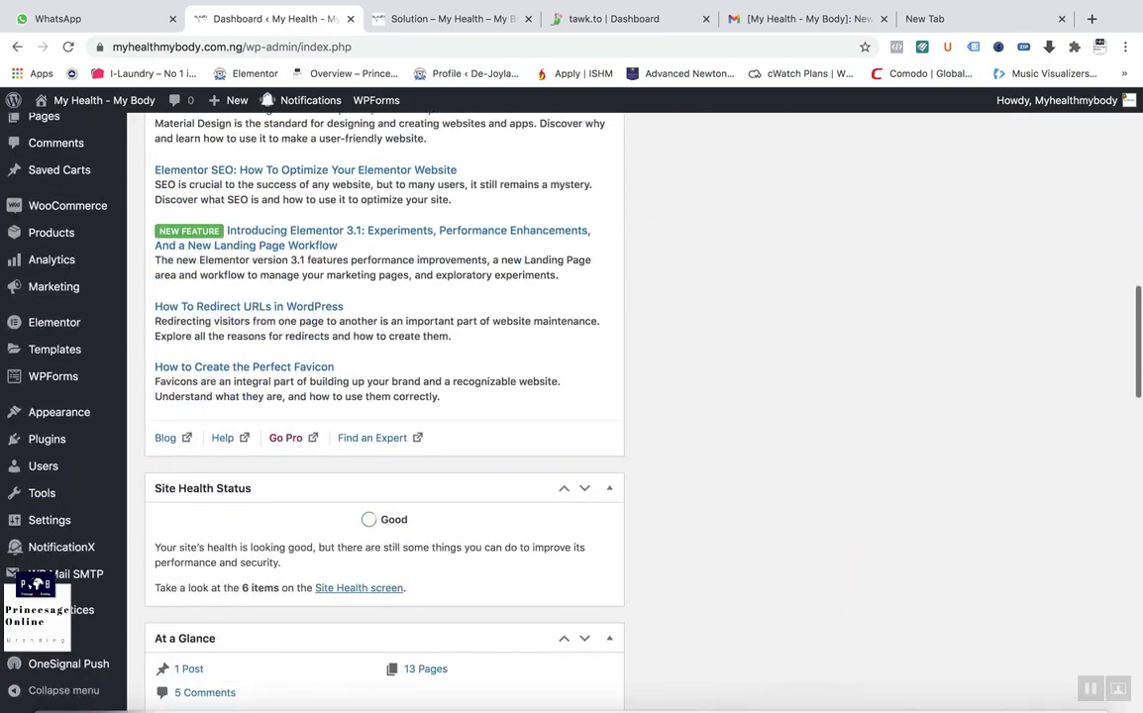
Step: Return to the Solution page in Safari, where the chat shows the 'ok fine' reply
mouse_move(855, 701)
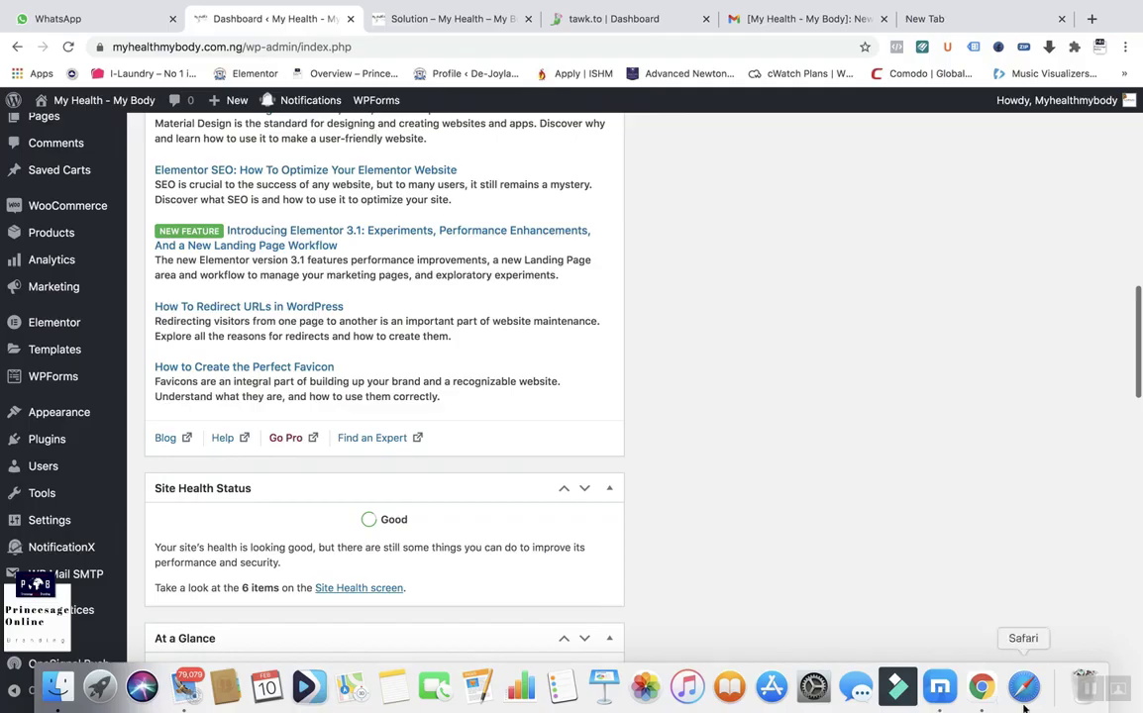
click(1024, 701)
scroll(1029, 503, up, 1)
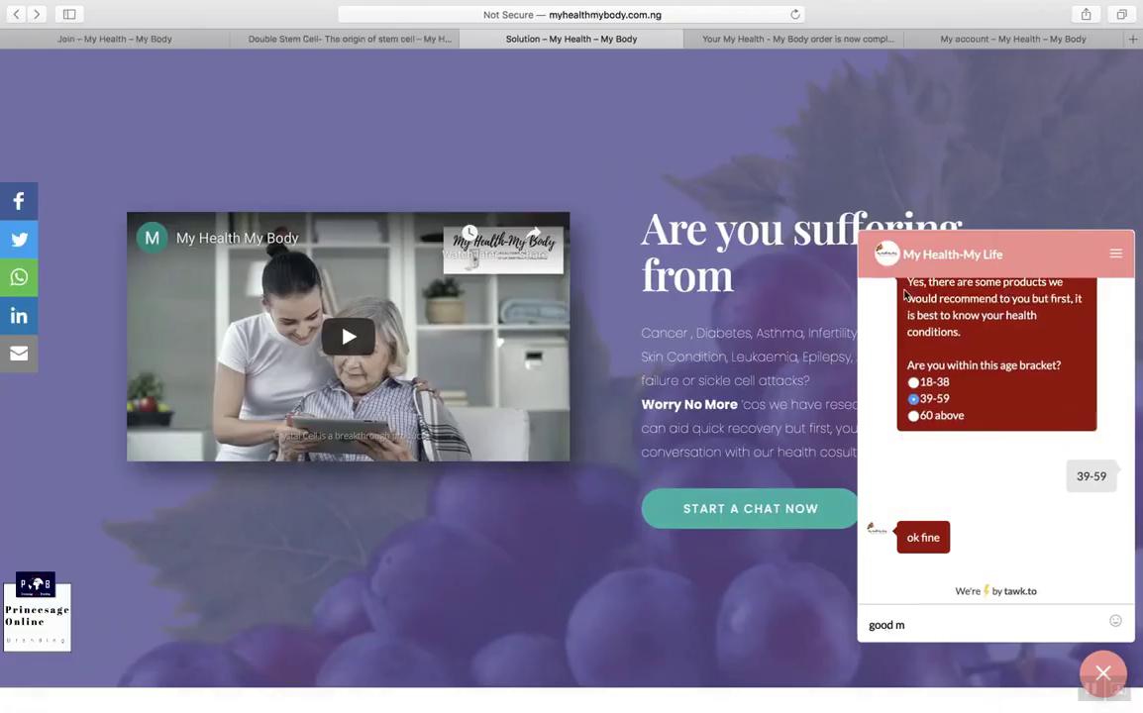
Step: Close the tawk.to chat bubble, reopen it briefly, and close it again
click(1099, 674)
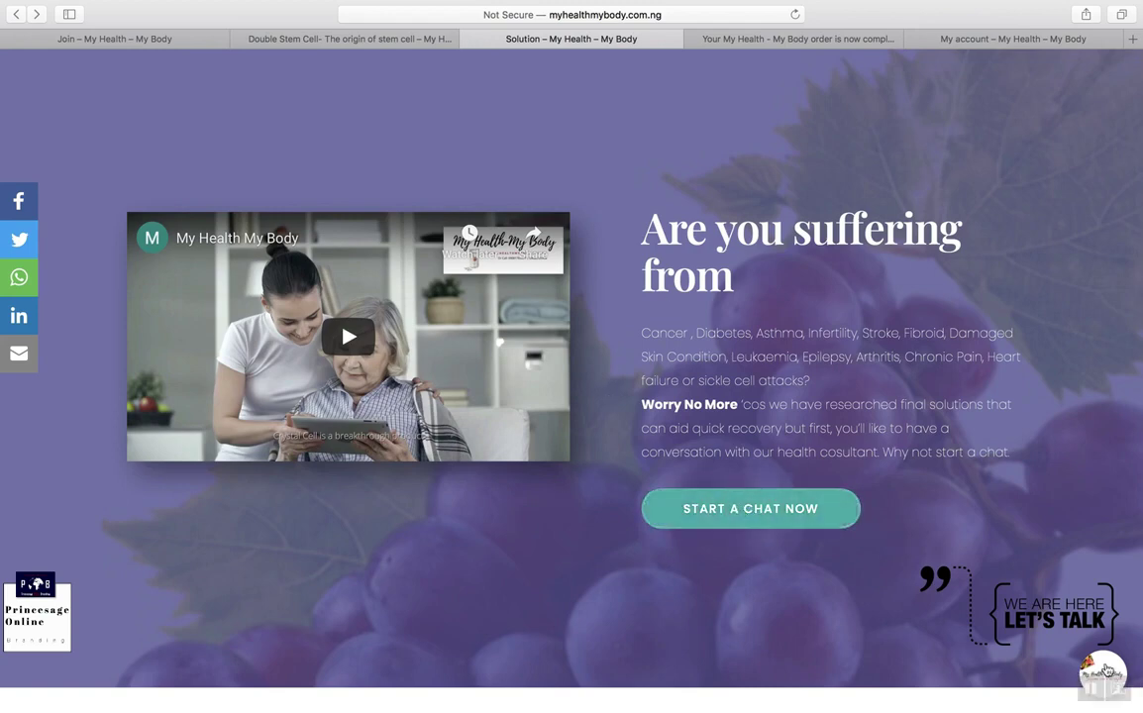
click(1105, 672)
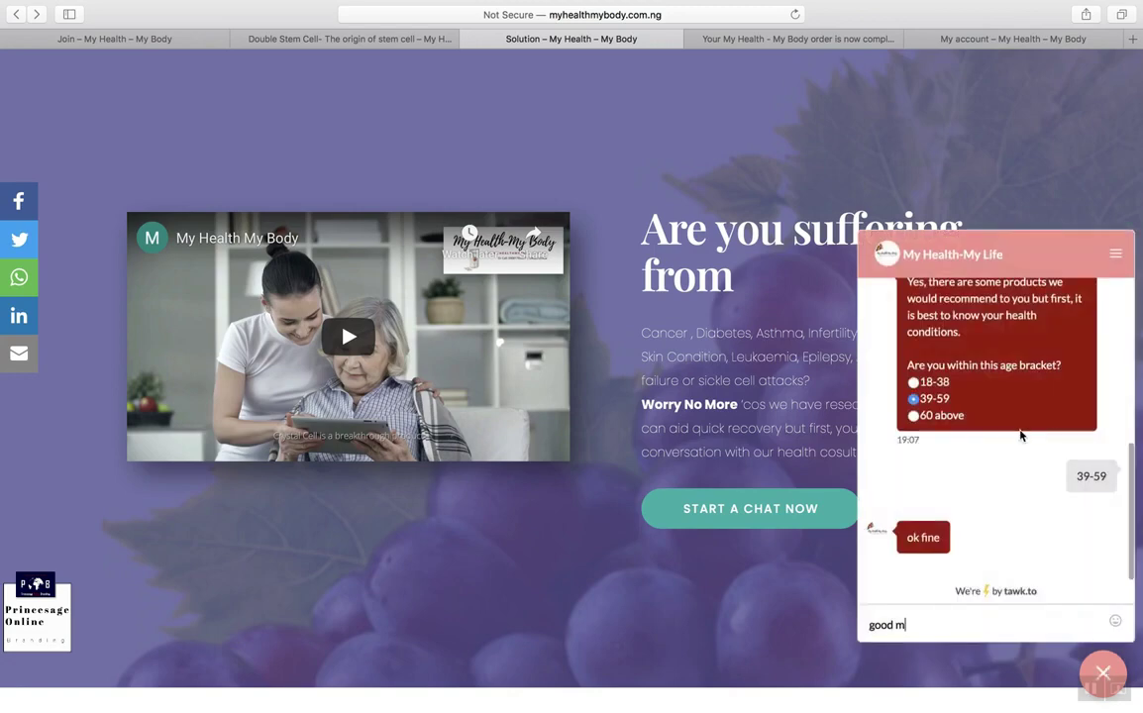
scroll(1020, 433, up, 10)
scroll(1020, 433, down, 5)
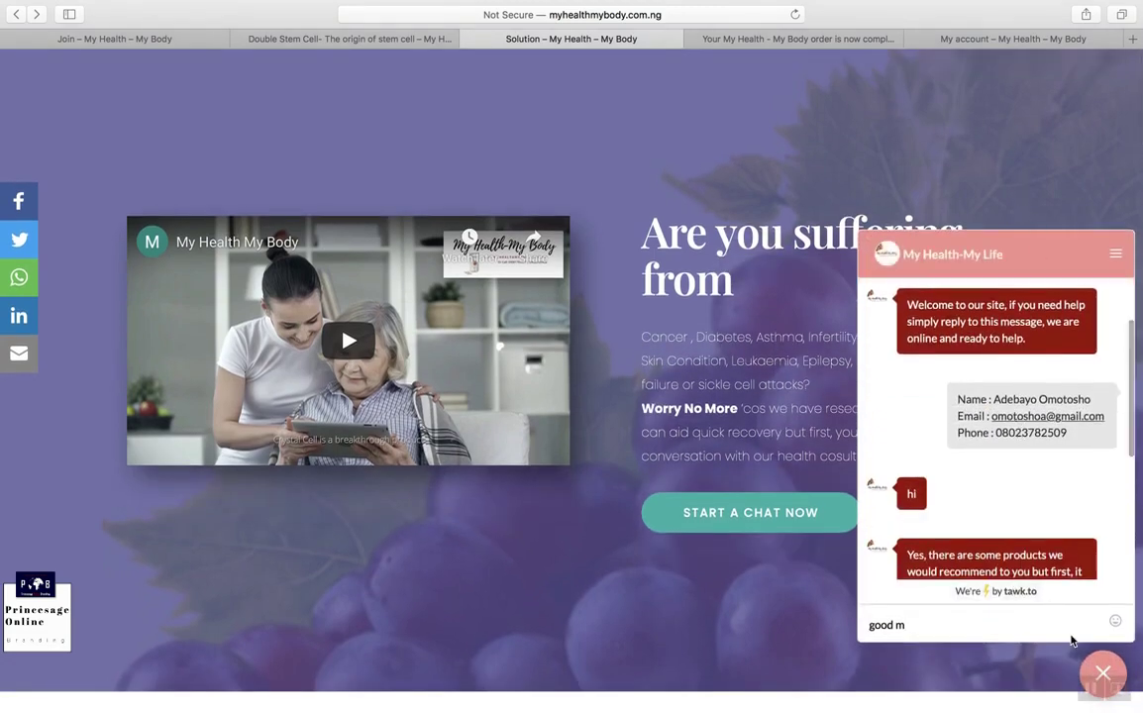
click(1102, 674)
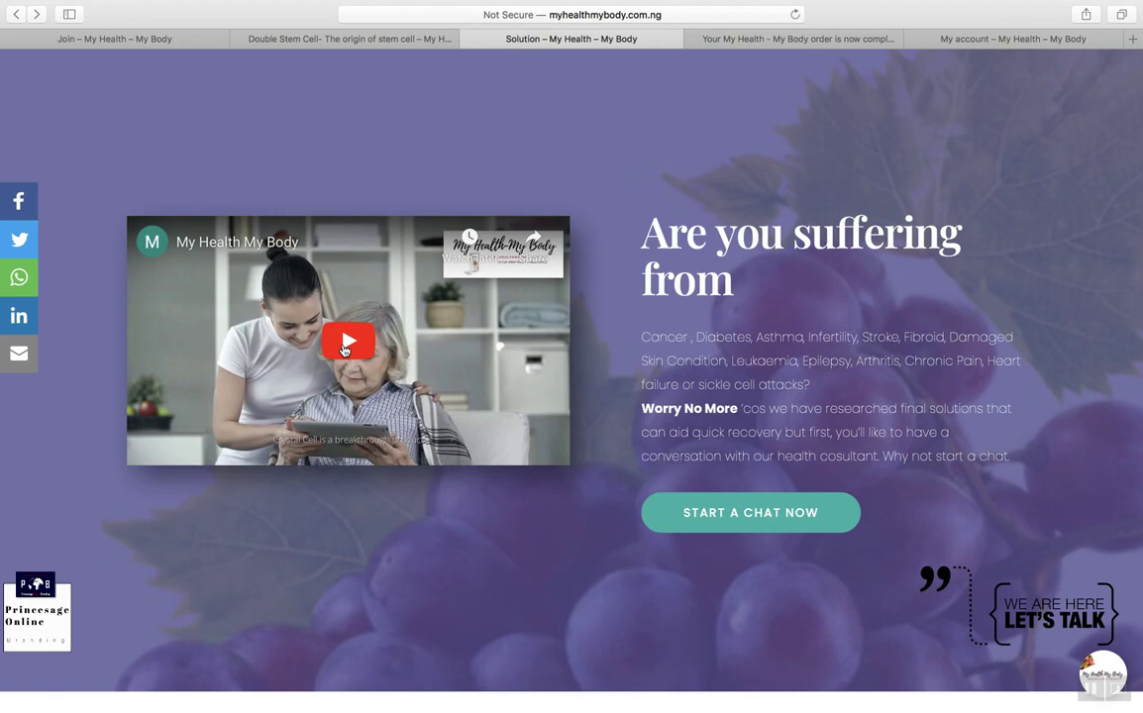
Step: Play the testimony video, pause and resume it, then pause it at 0:43
click(345, 349)
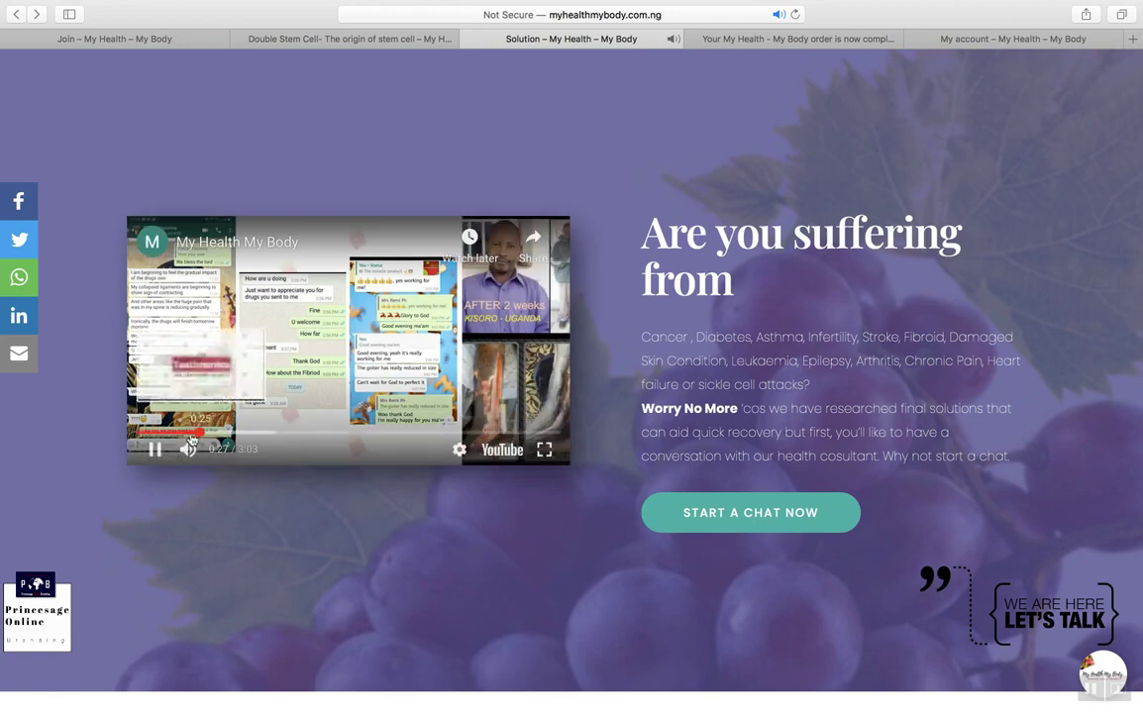
click(153, 451)
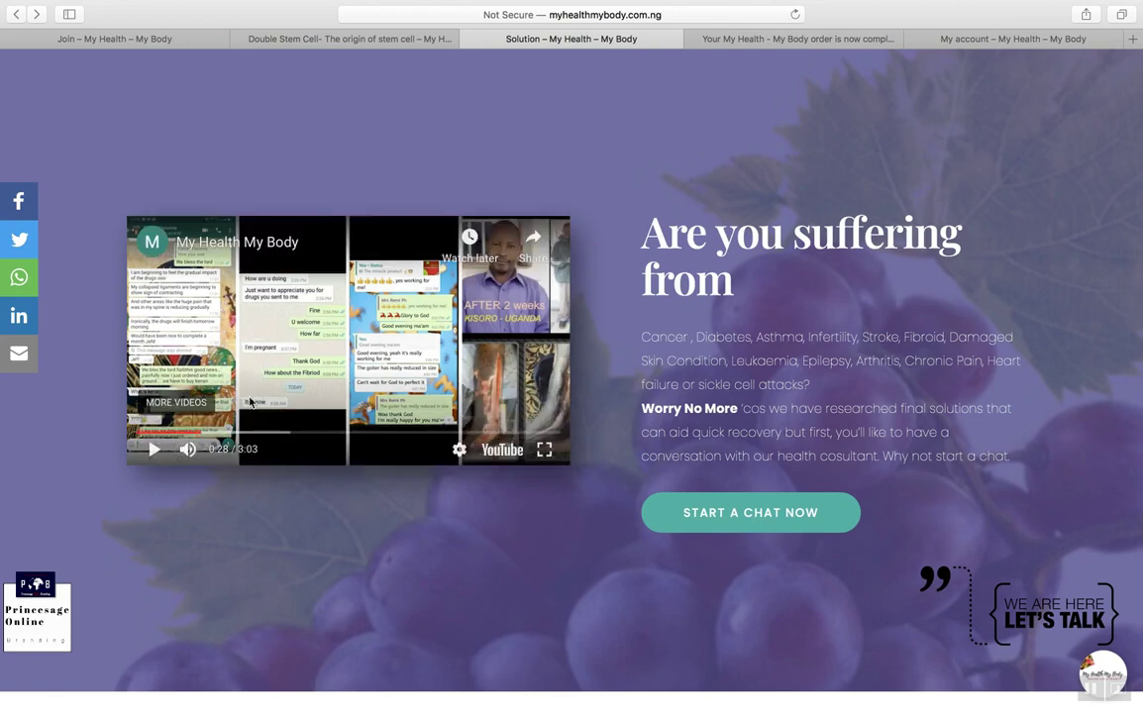
click(151, 451)
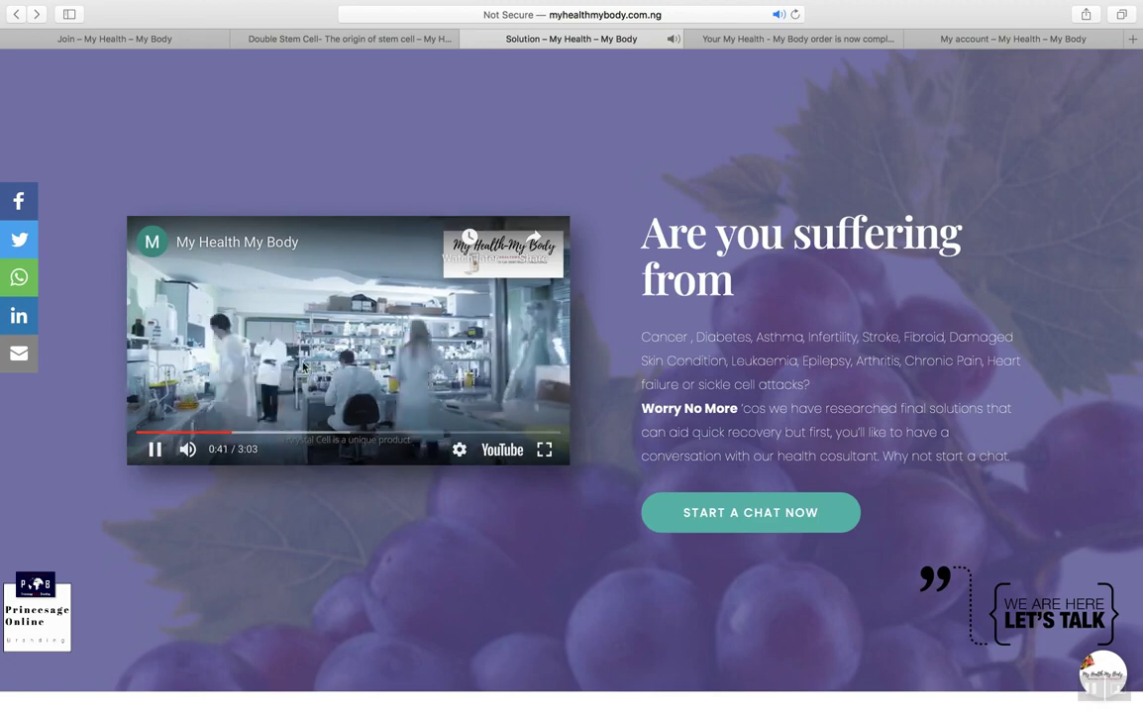
click(155, 451)
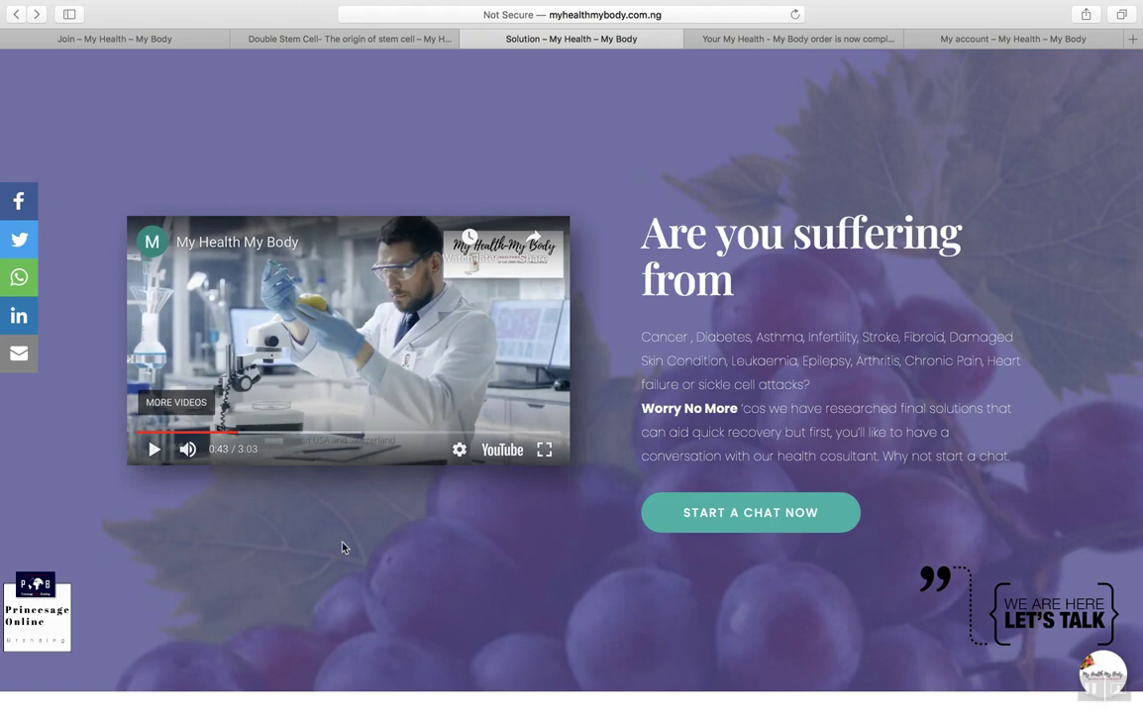
Step: Scroll down to the 'What the heck is this' explanation section
scroll(586, 513, down, 3)
scroll(585, 513, down, 2)
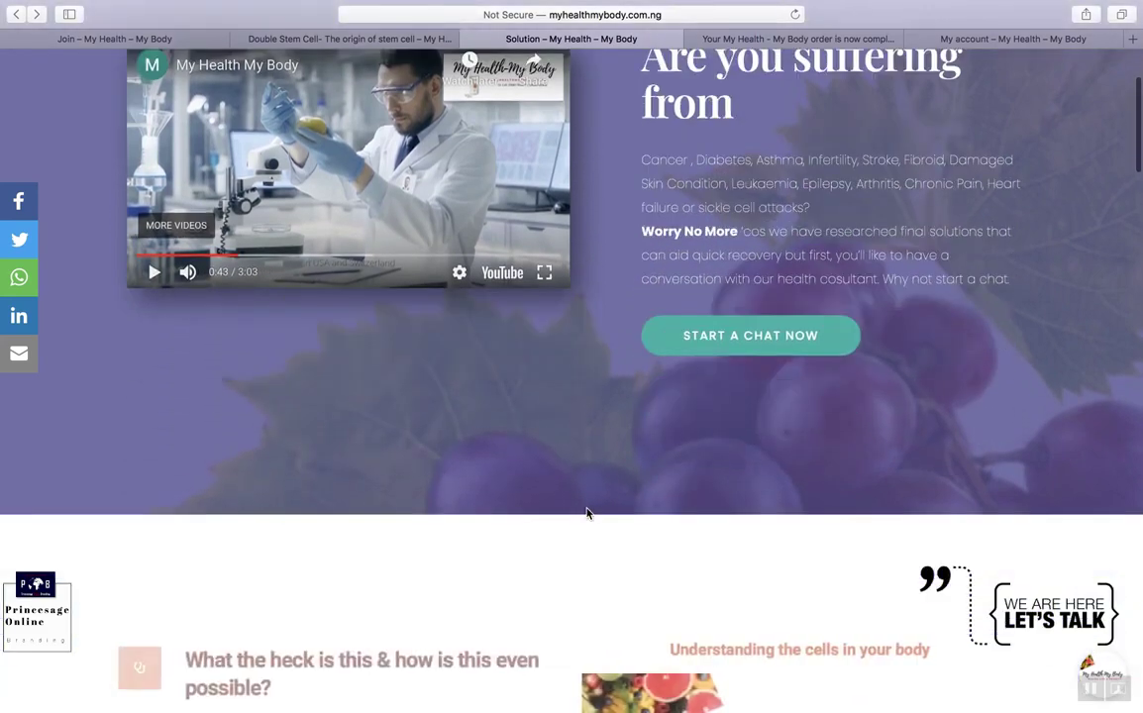
scroll(587, 513, up, 2)
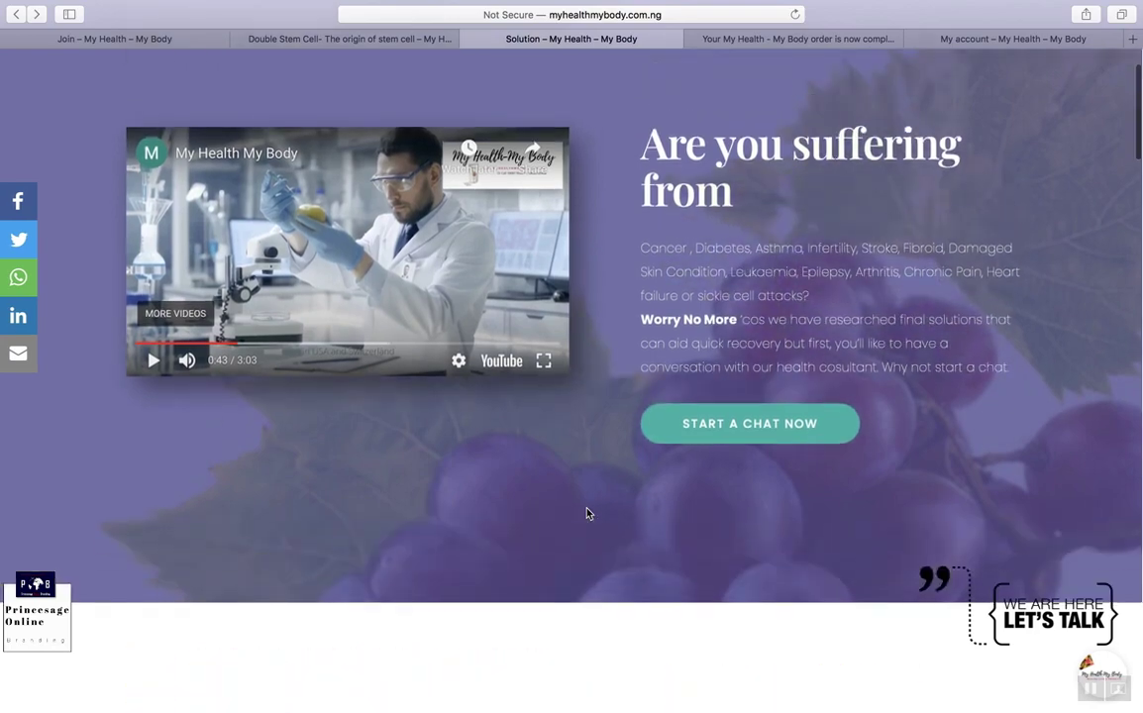
scroll(585, 488, down, 8)
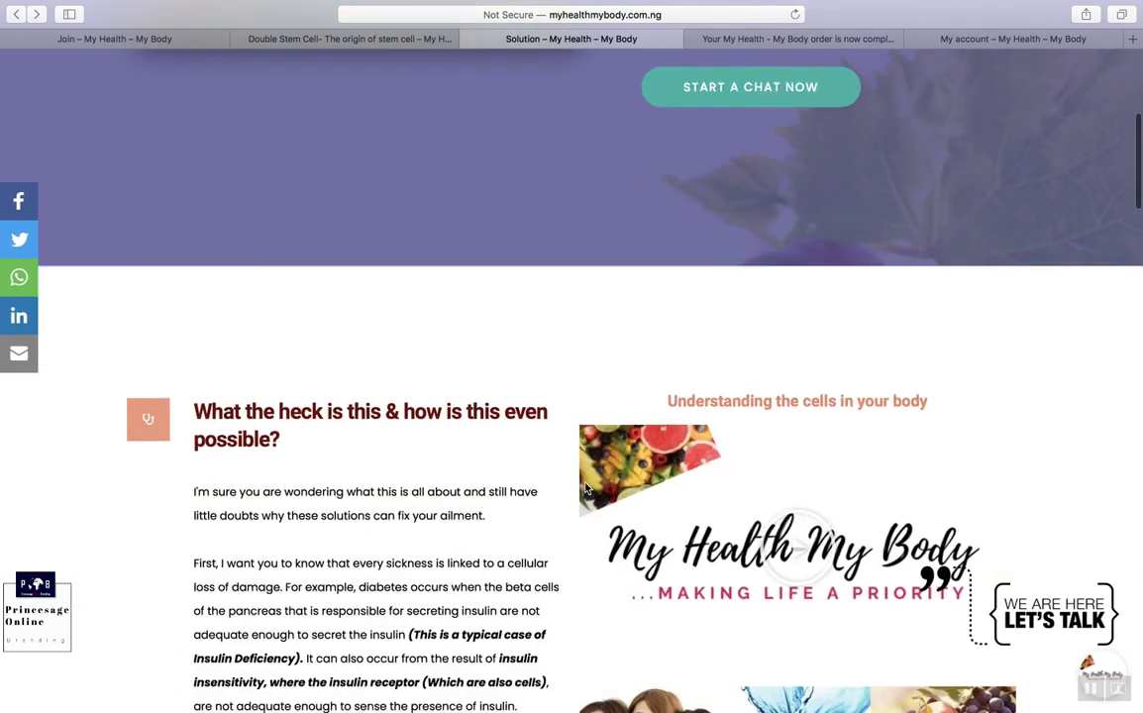
scroll(586, 488, up, 6)
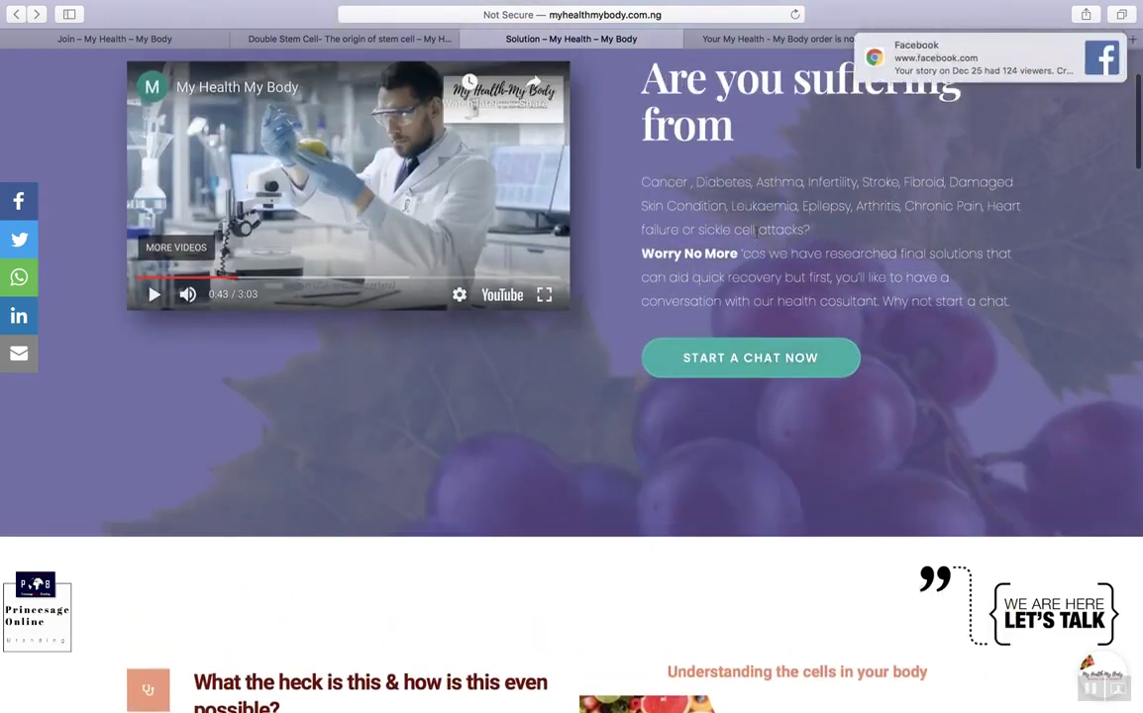
scroll(657, 384, down, 5)
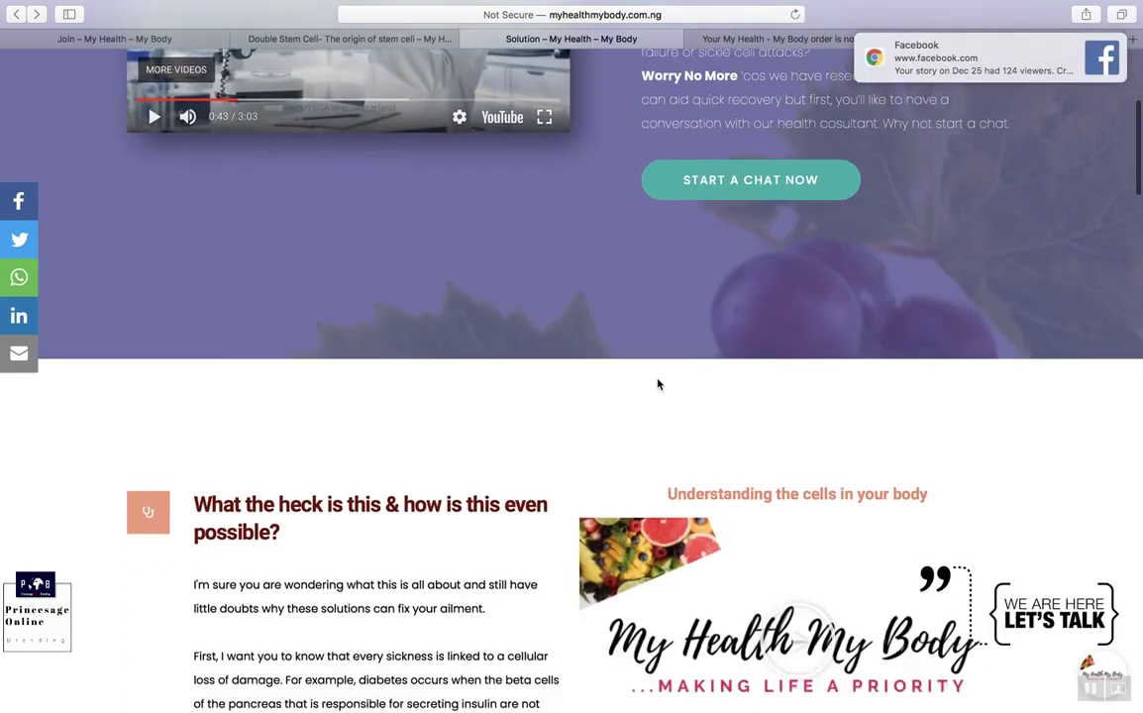
scroll(658, 384, down, 4)
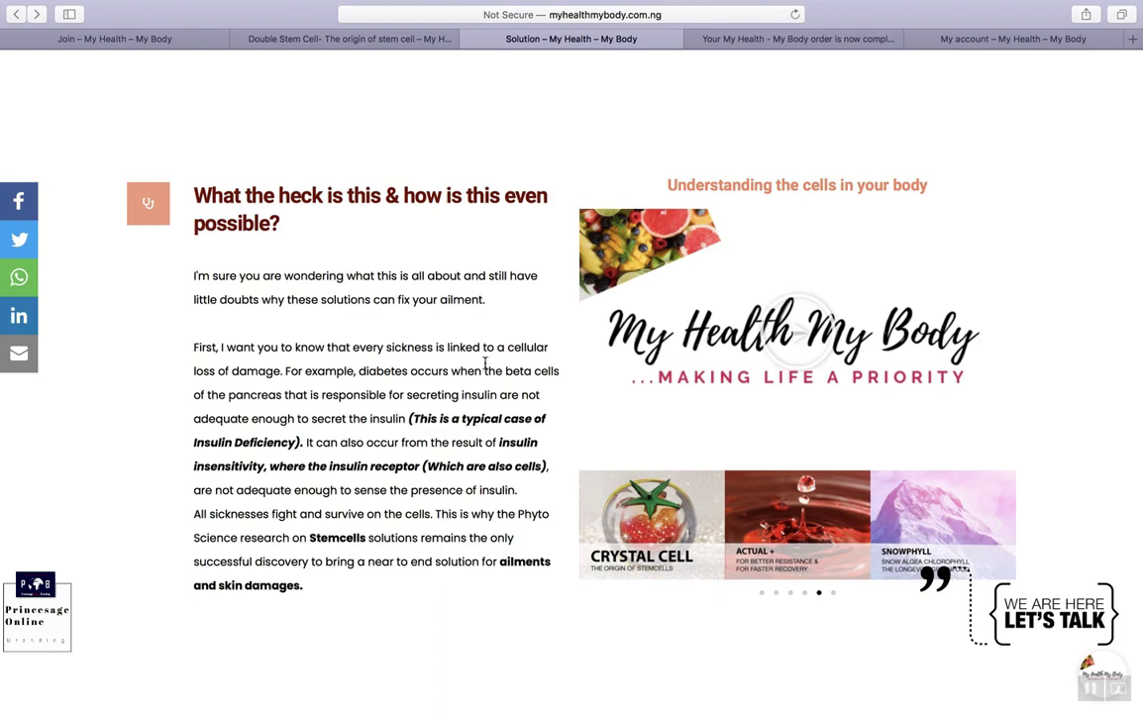
scroll(484, 362, down, 2)
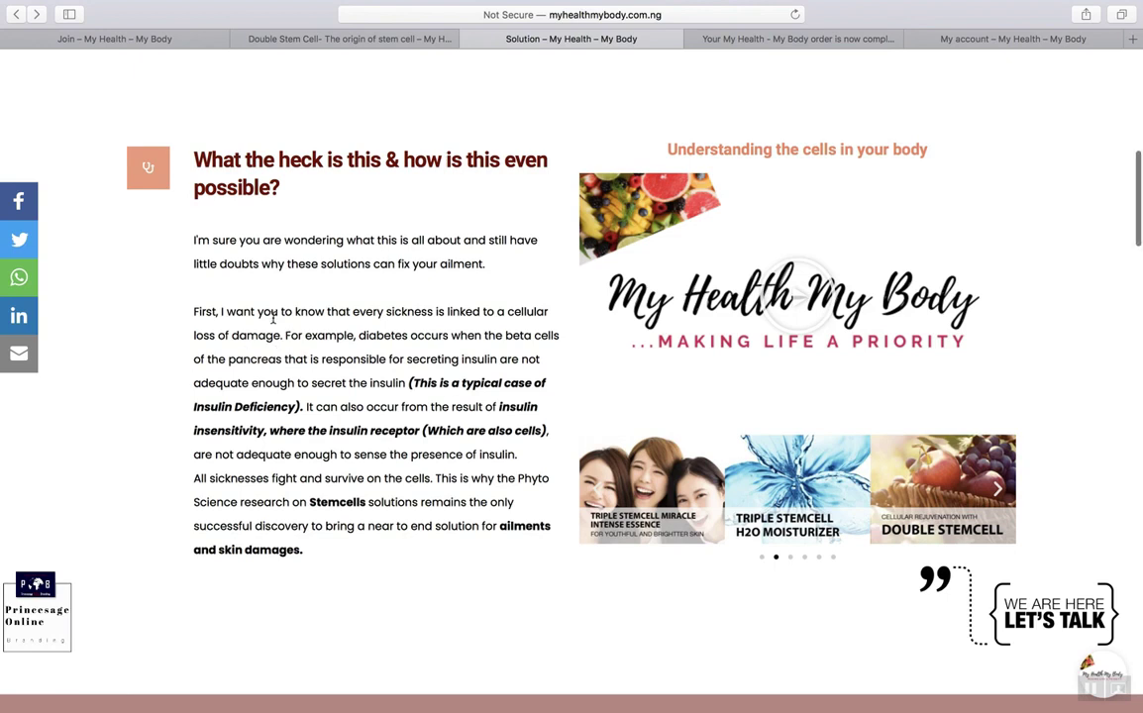
scroll(273, 317, down, 2)
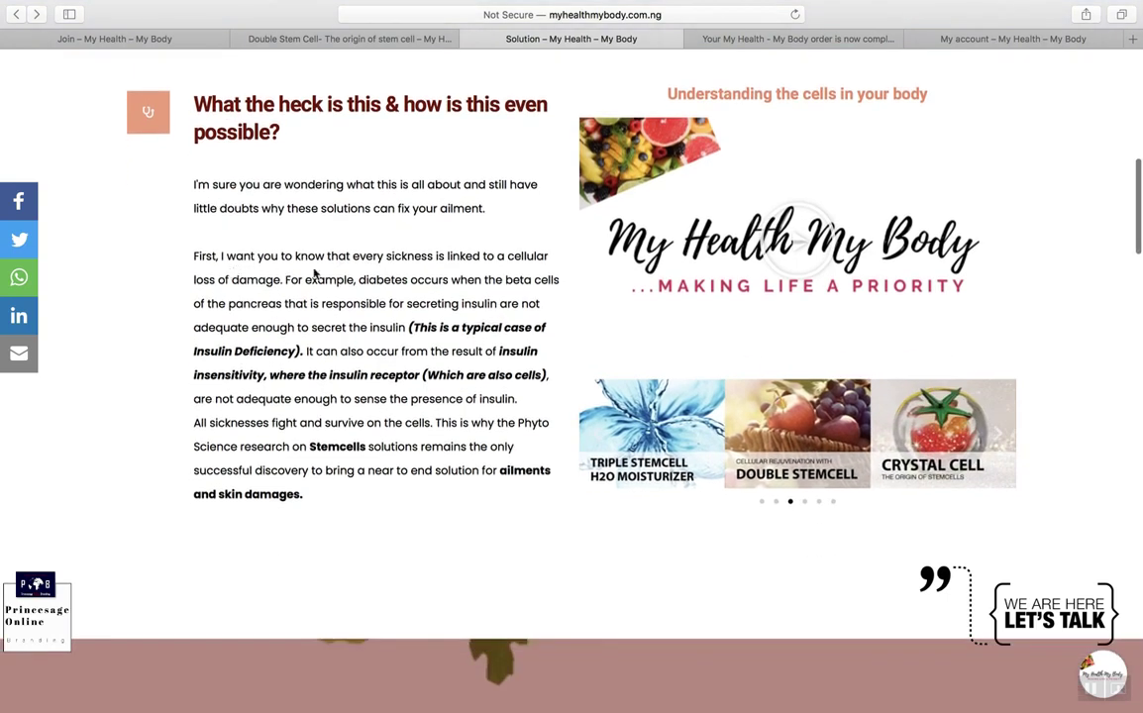
scroll(416, 272, down, 2)
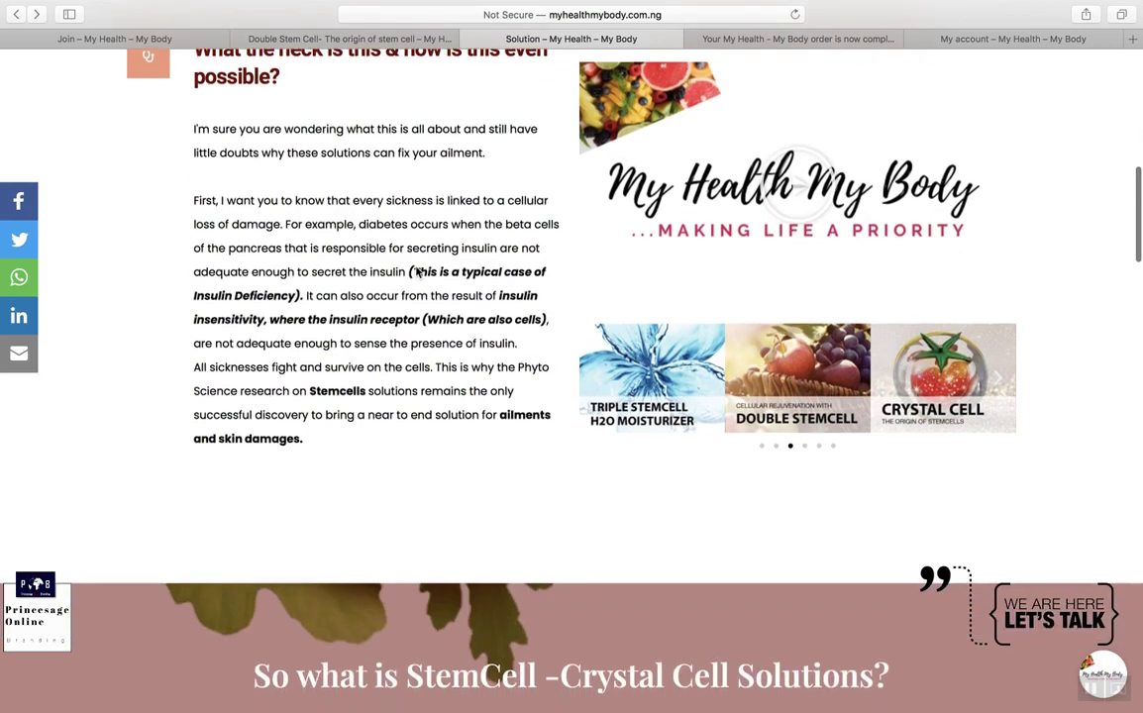
scroll(376, 242, down, 1)
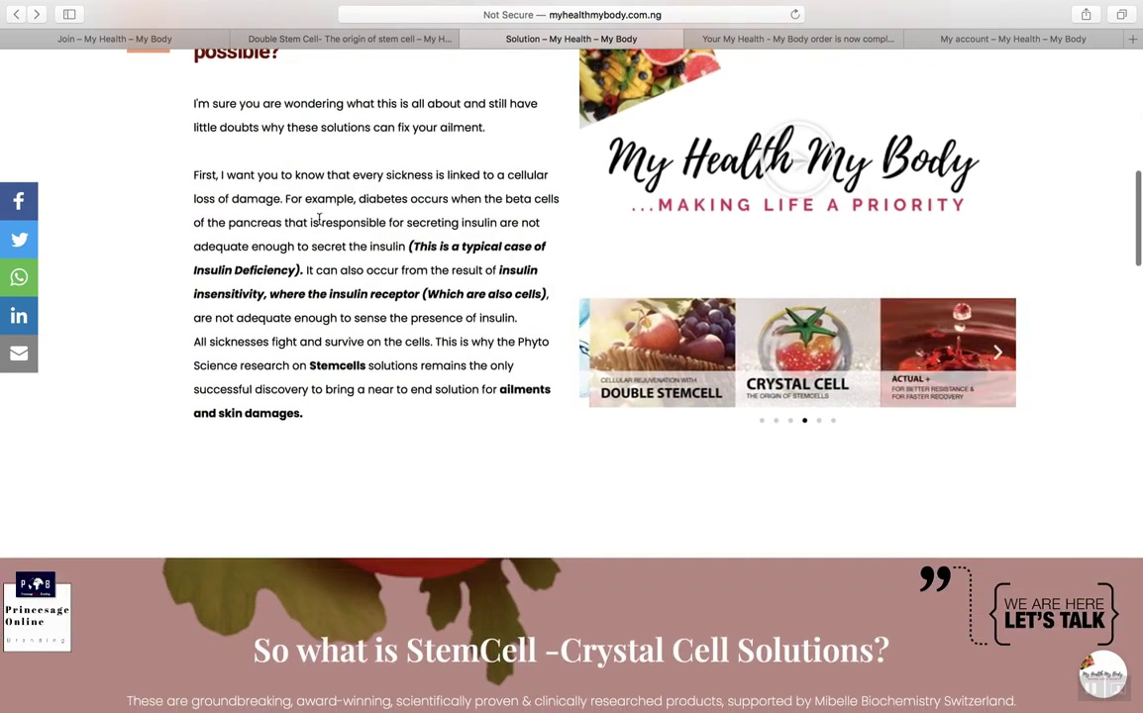
scroll(396, 217, down, 1)
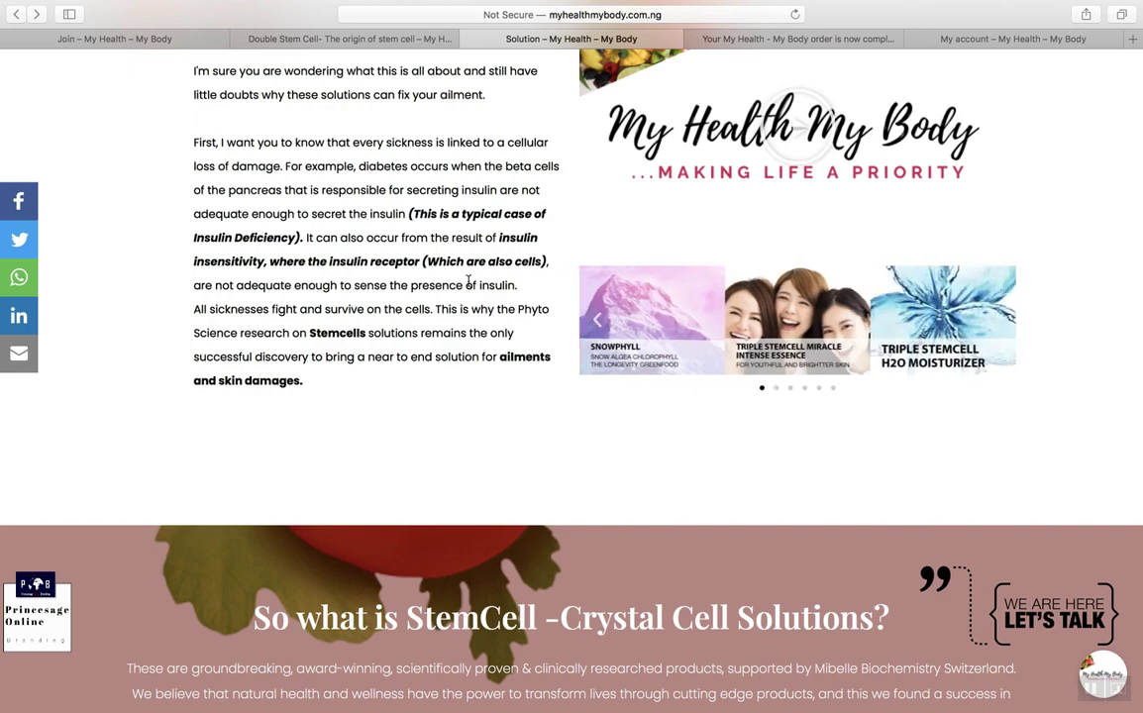
scroll(475, 259, down, 2)
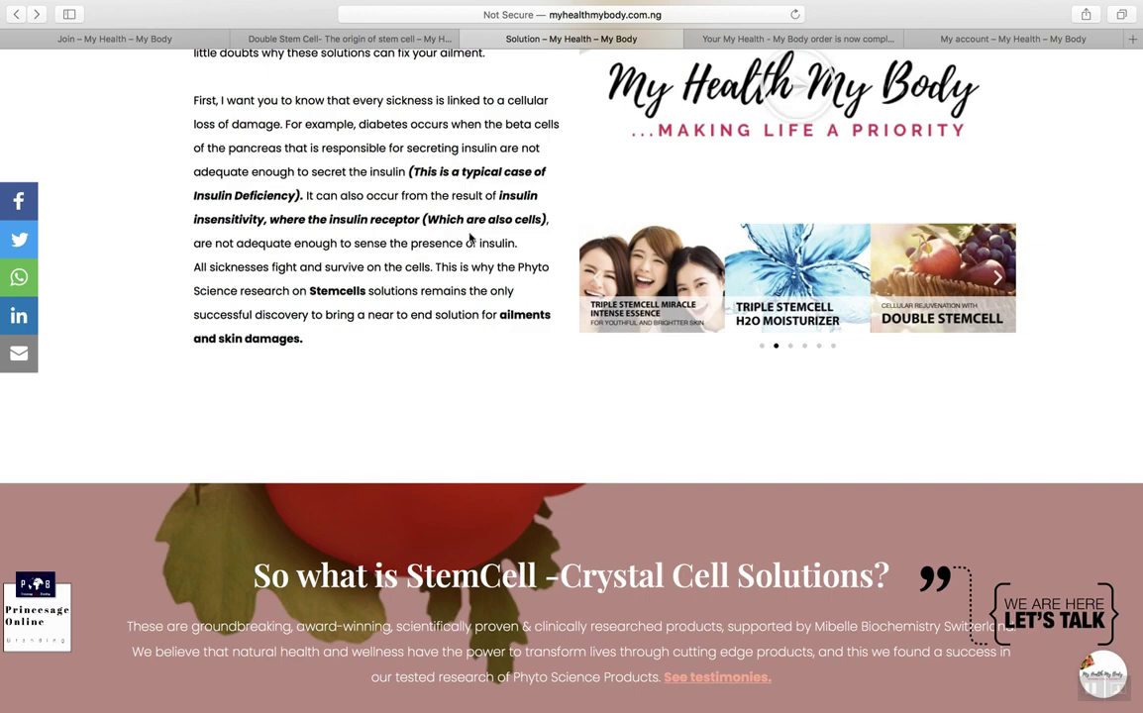
scroll(526, 220, down, 1)
scroll(526, 220, down, 1)
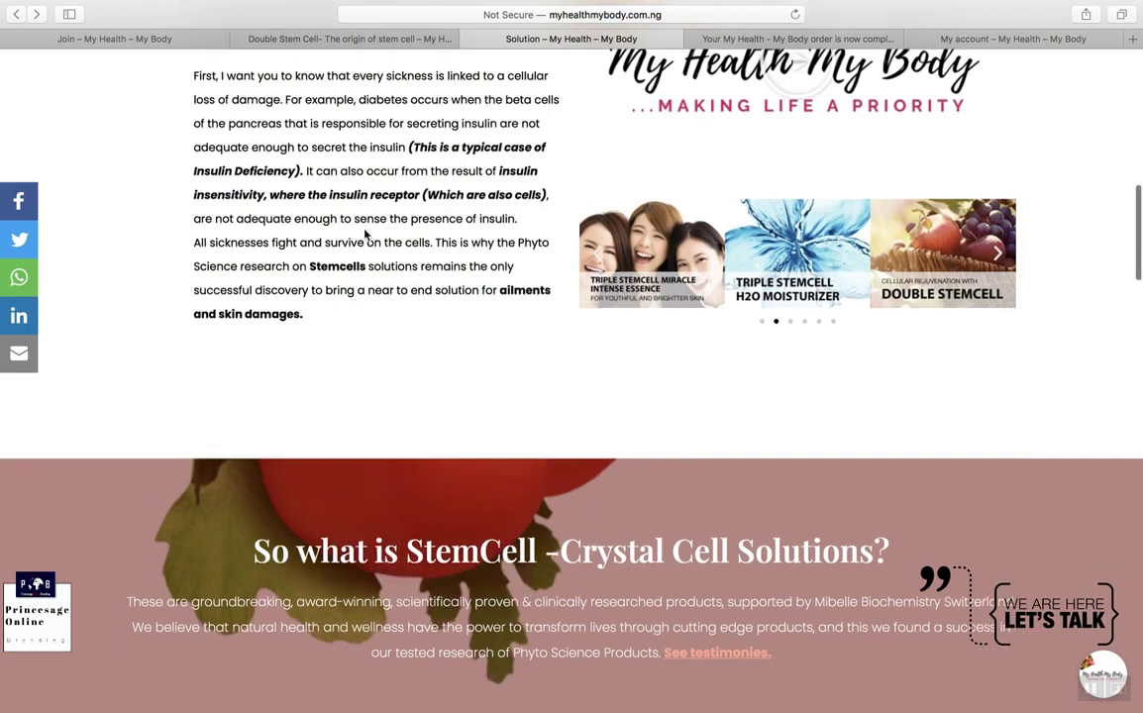
scroll(397, 235, down, 1)
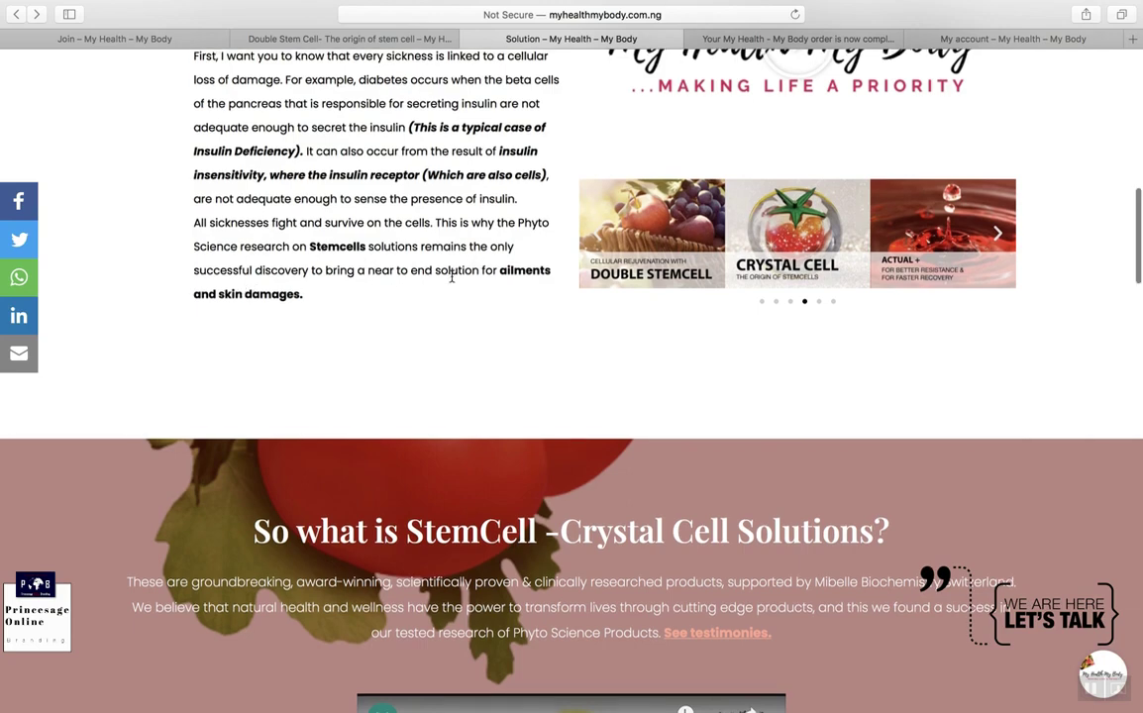
scroll(448, 271, down, 1)
scroll(452, 277, up, 3)
scroll(451, 278, up, 1)
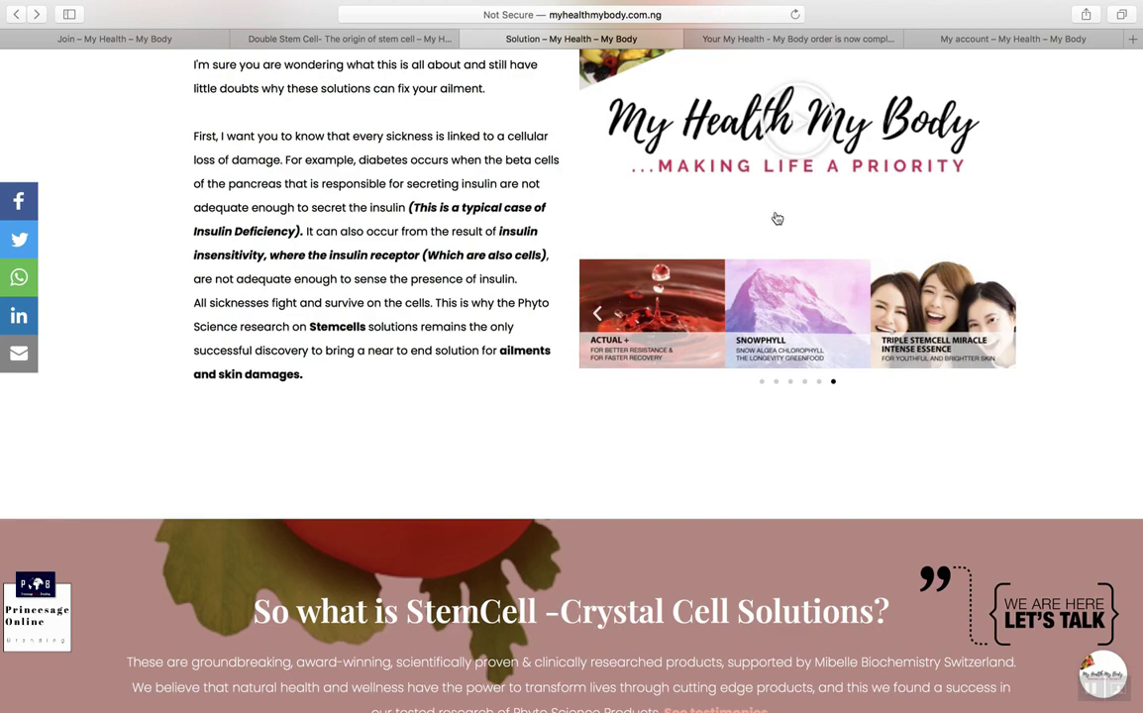
scroll(777, 217, up, 3)
Step: Play the Apple Stem Cell video to 0:05, pause, and scroll to 'So what is StemCell'
click(792, 269)
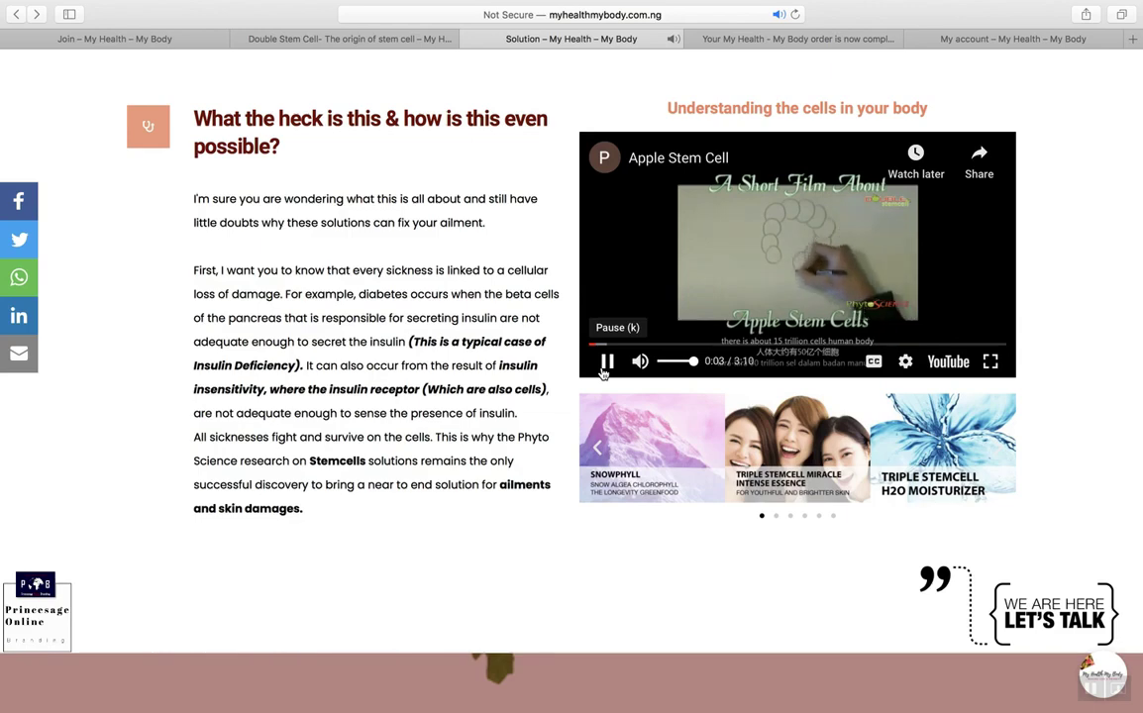
click(602, 369)
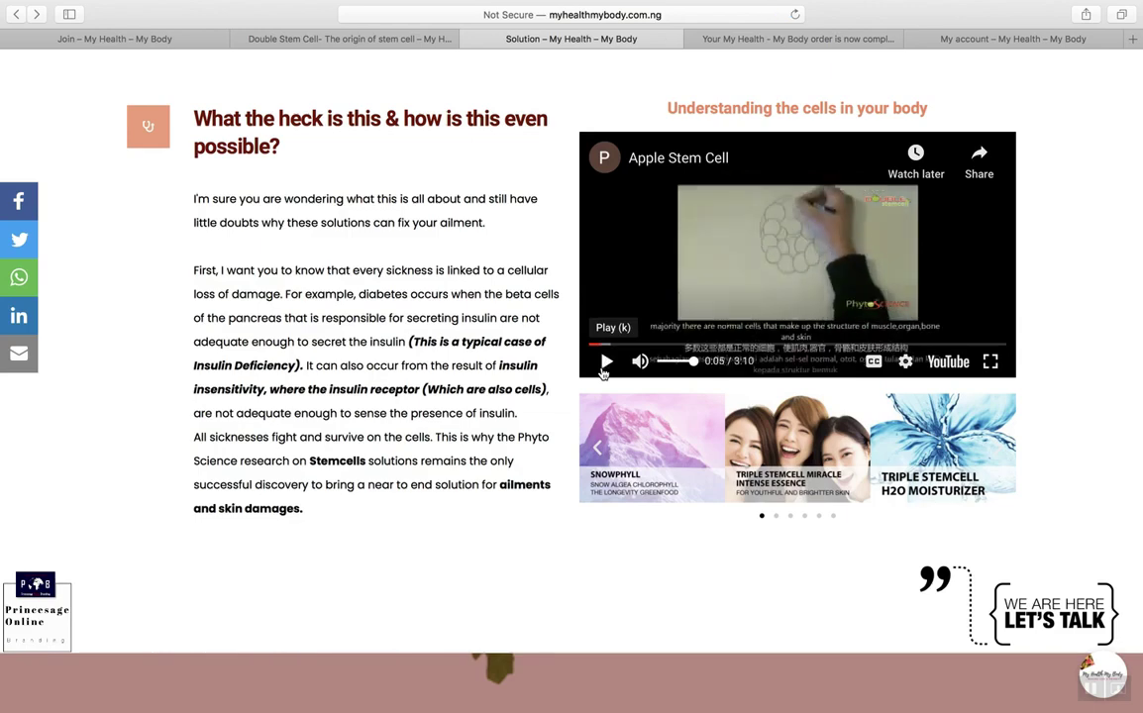
scroll(602, 371, down, 1)
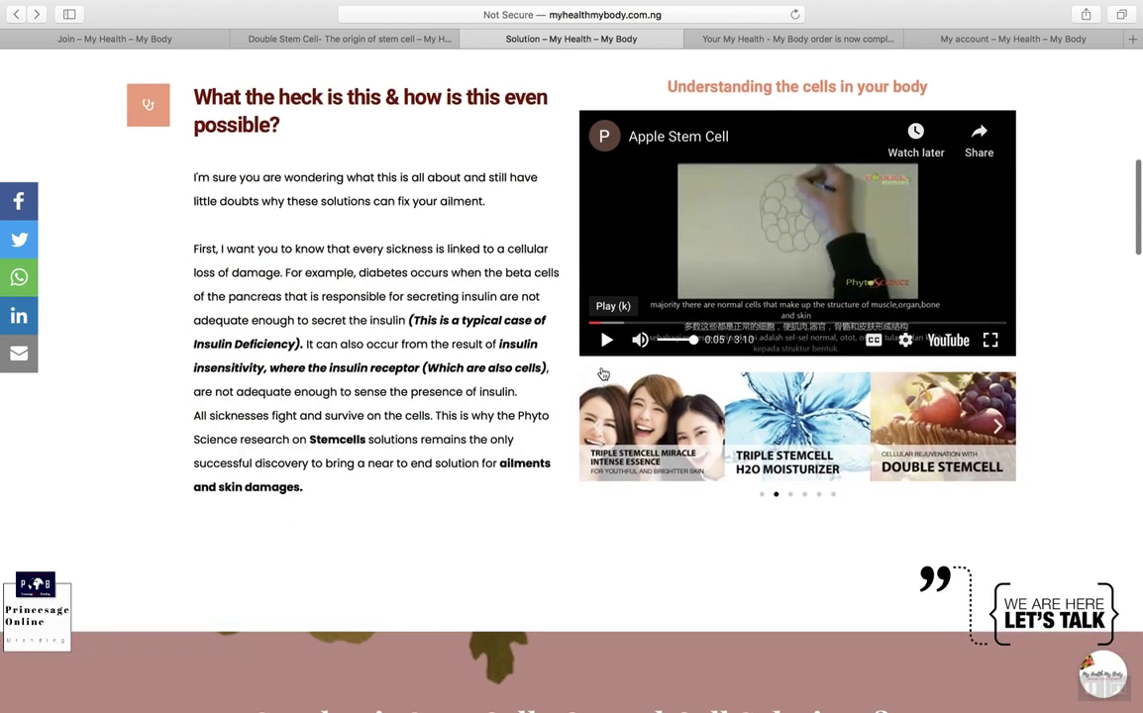
scroll(602, 372, down, 3)
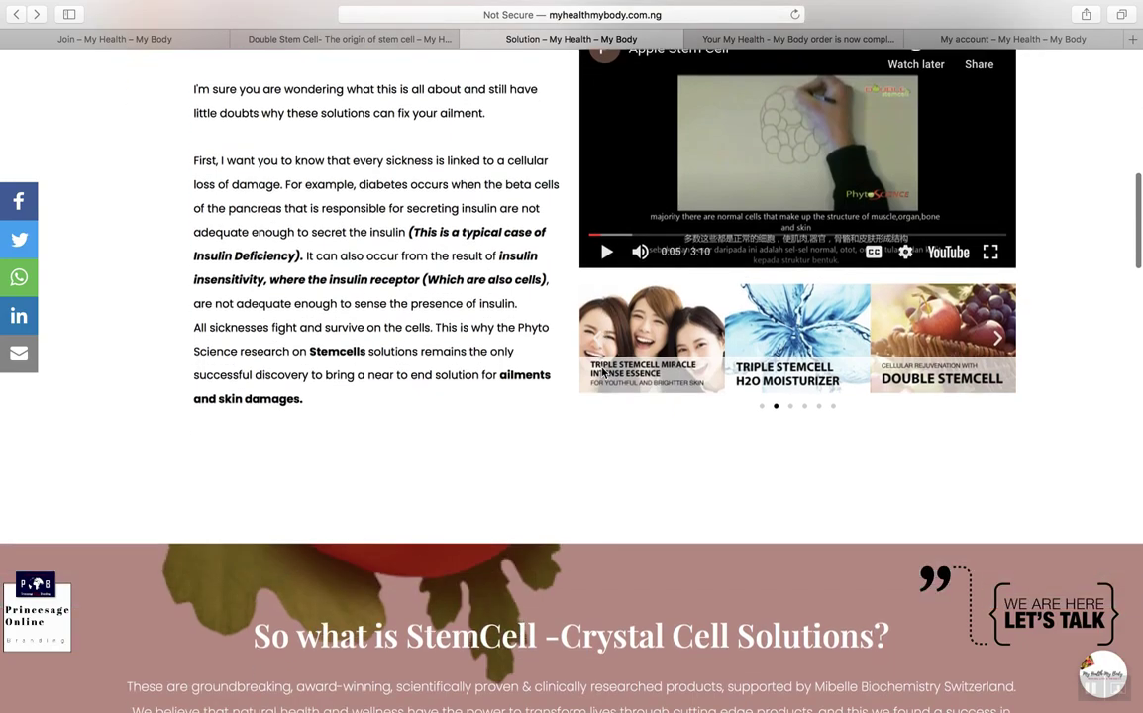
scroll(602, 372, down, 8)
scroll(601, 368, up, 4)
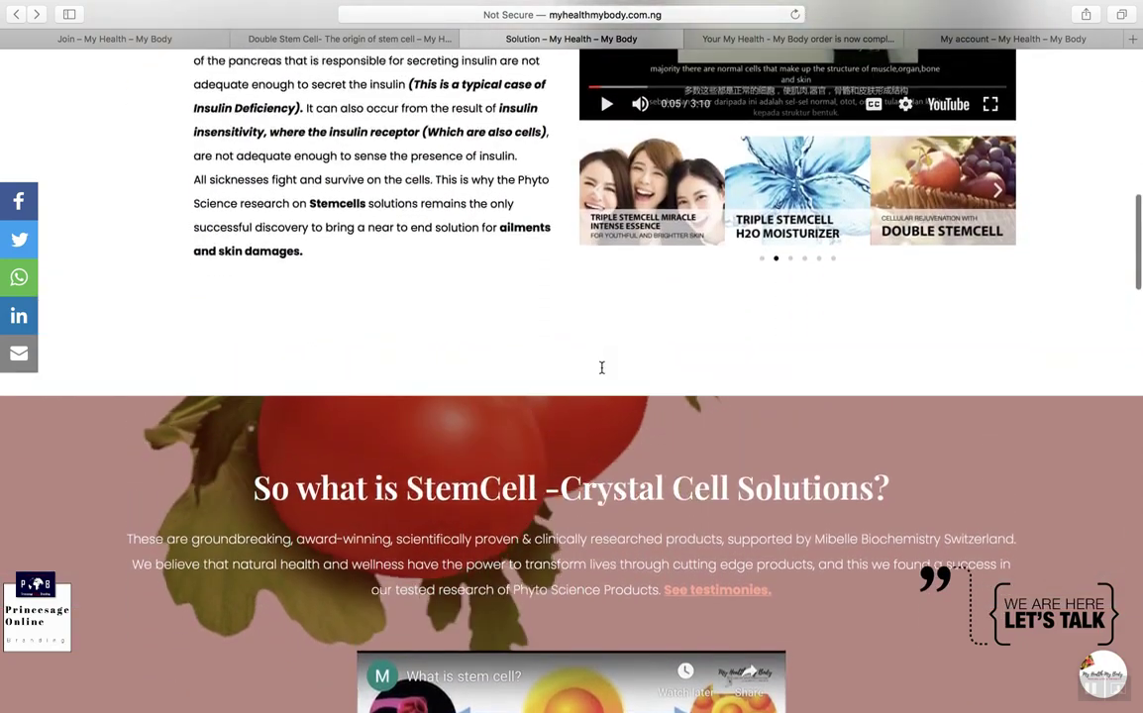
scroll(602, 367, down, 15)
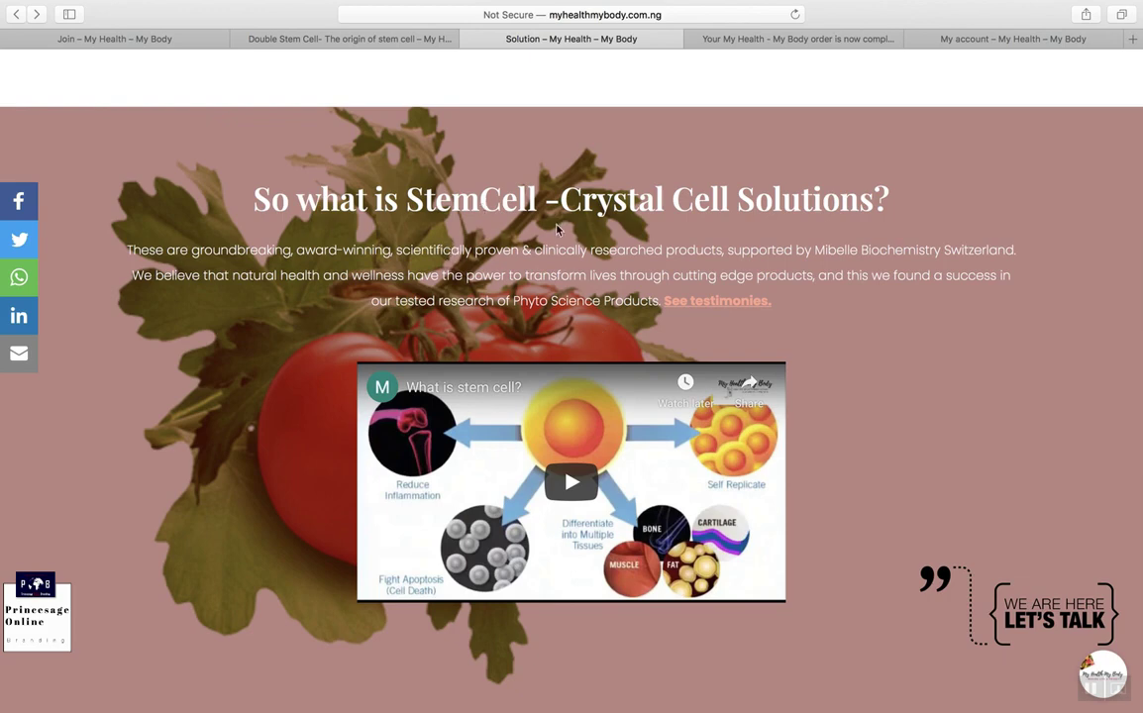
scroll(556, 230, down, 1)
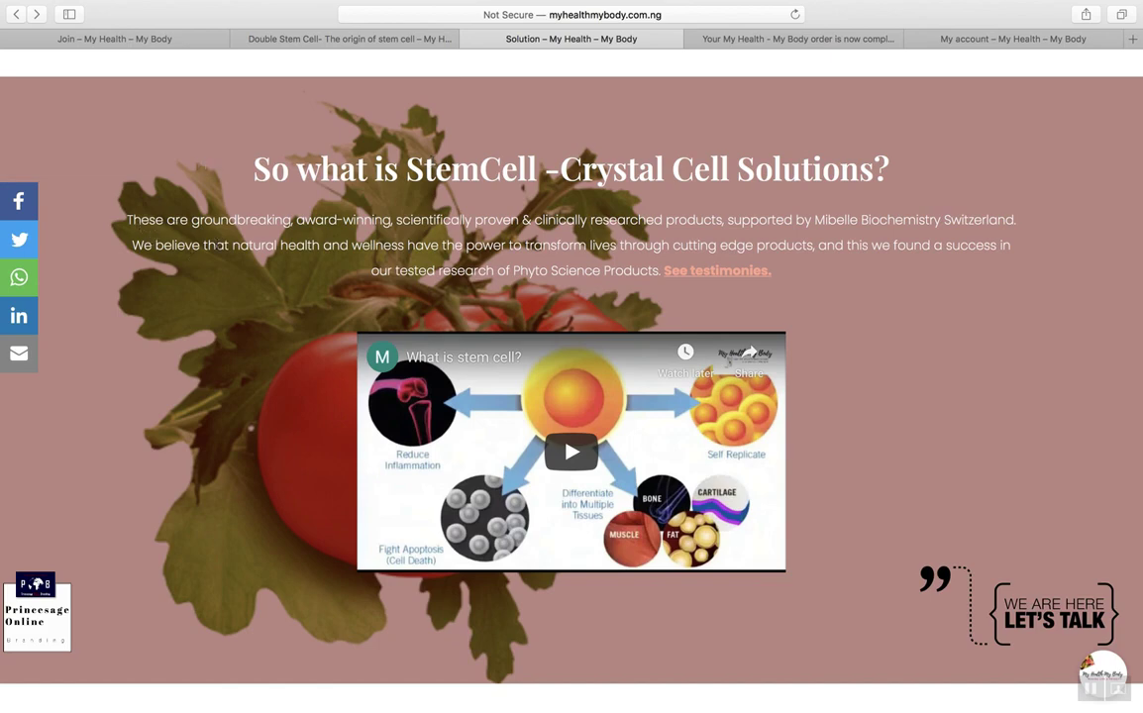
Step: Play the 'What is stem cell?' video, pause it at 0:02, and scroll to the explanation
scroll(217, 248, down, 2)
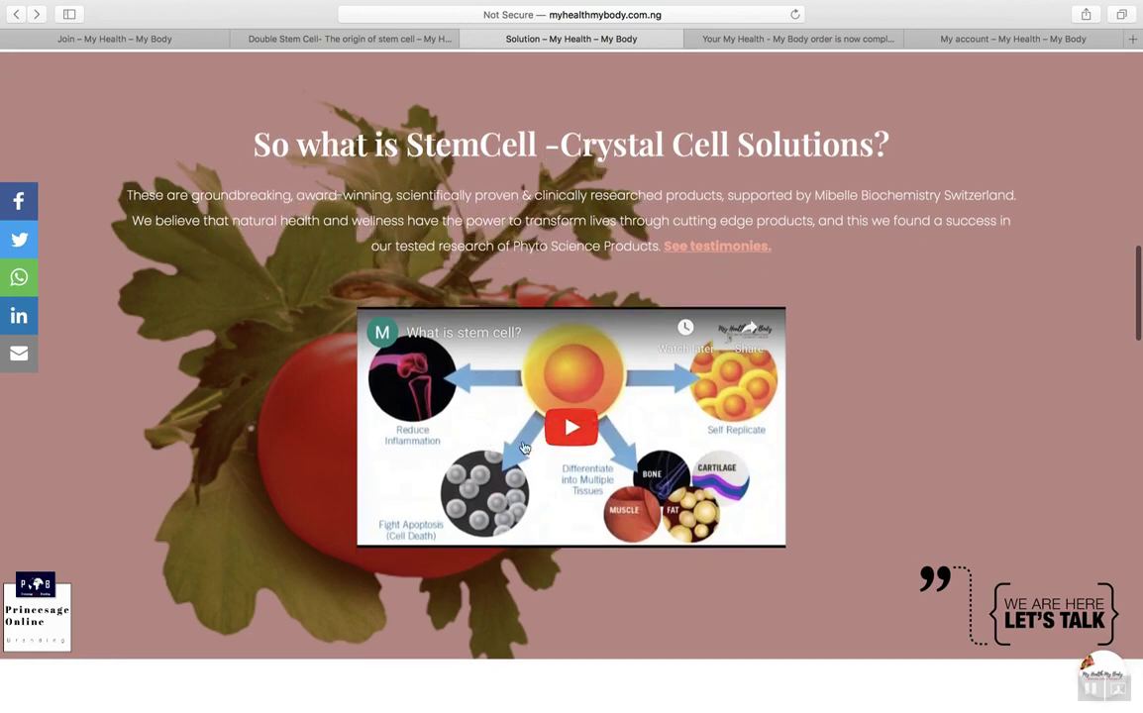
click(580, 448)
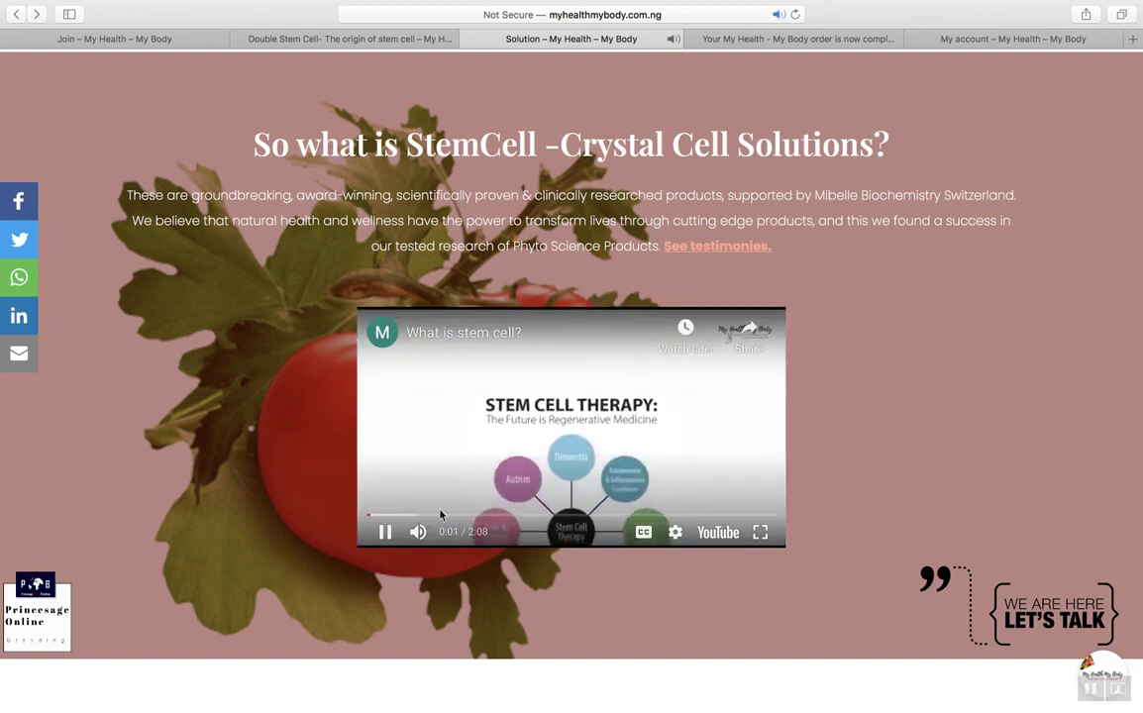
click(386, 534)
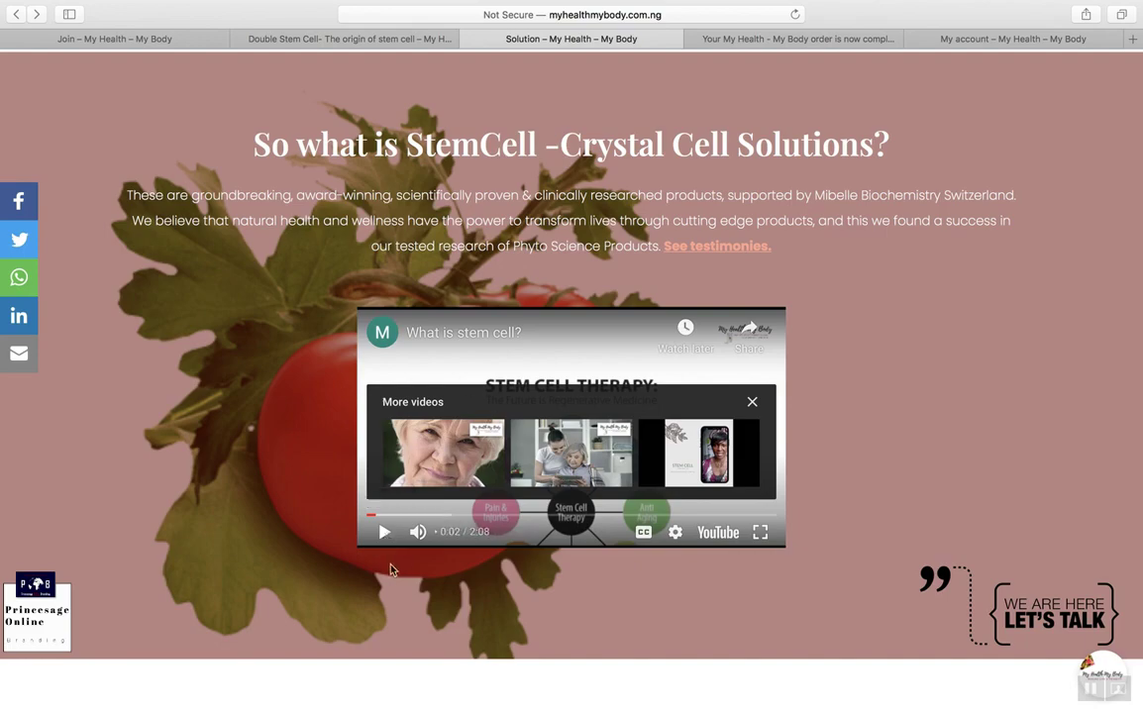
scroll(386, 553, down, 2)
scroll(386, 553, down, 10)
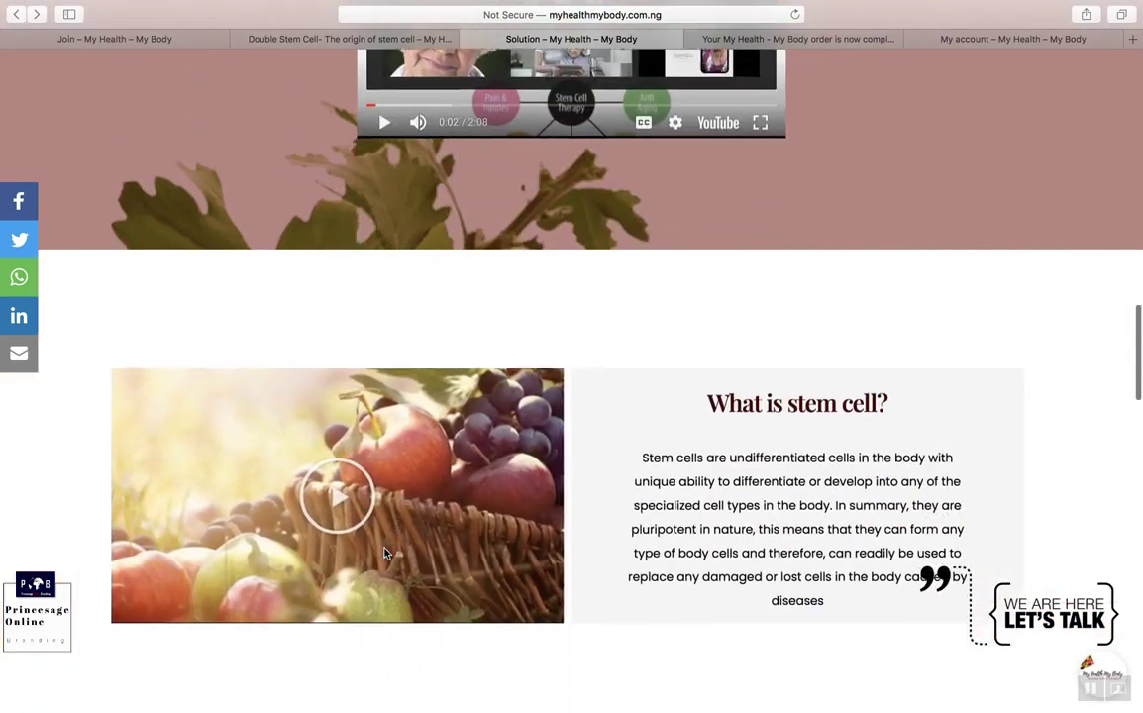
Step: Start the Stem Cell Presentation video, jump to 0:30, and pause it
scroll(683, 433, down, 2)
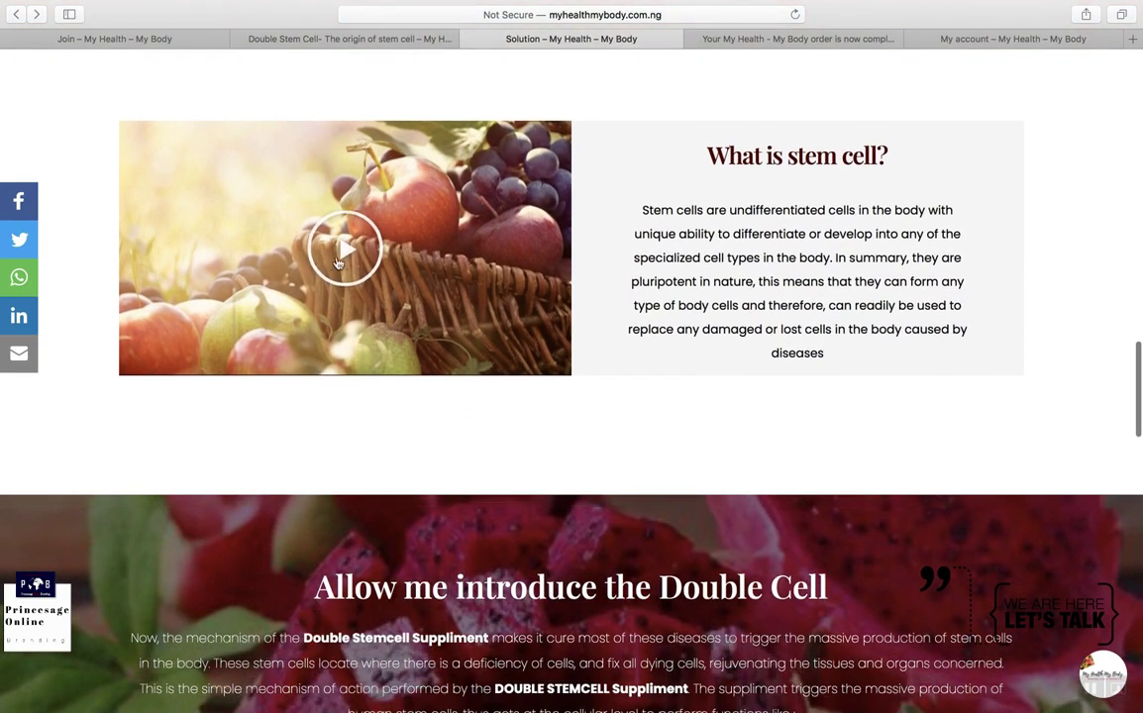
click(338, 264)
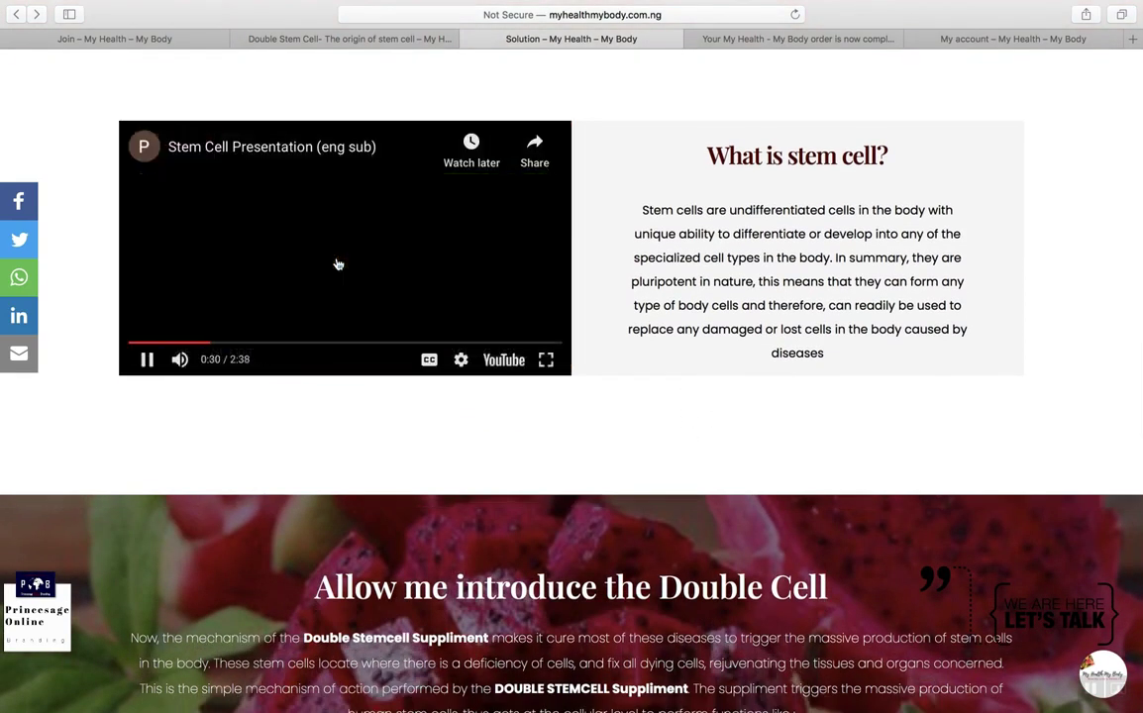
click(210, 342)
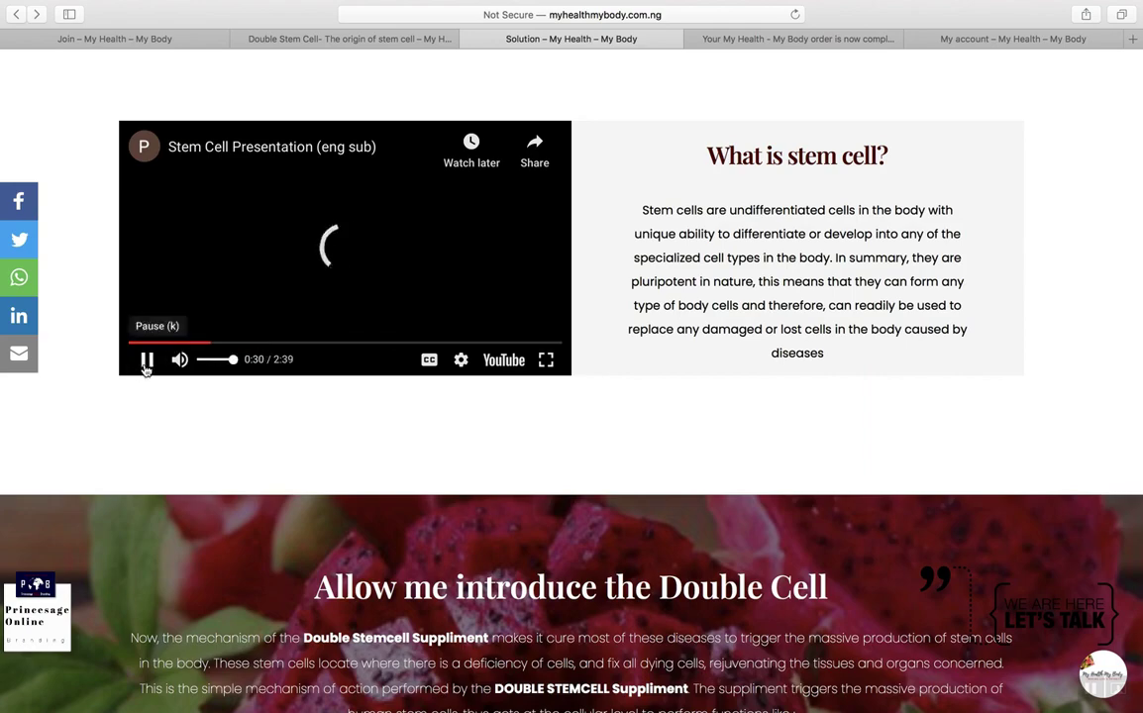
click(145, 361)
Step: Scroll down to the 'How to Use' recommendation and Double Stemcell order contacts
scroll(145, 369, down, 3)
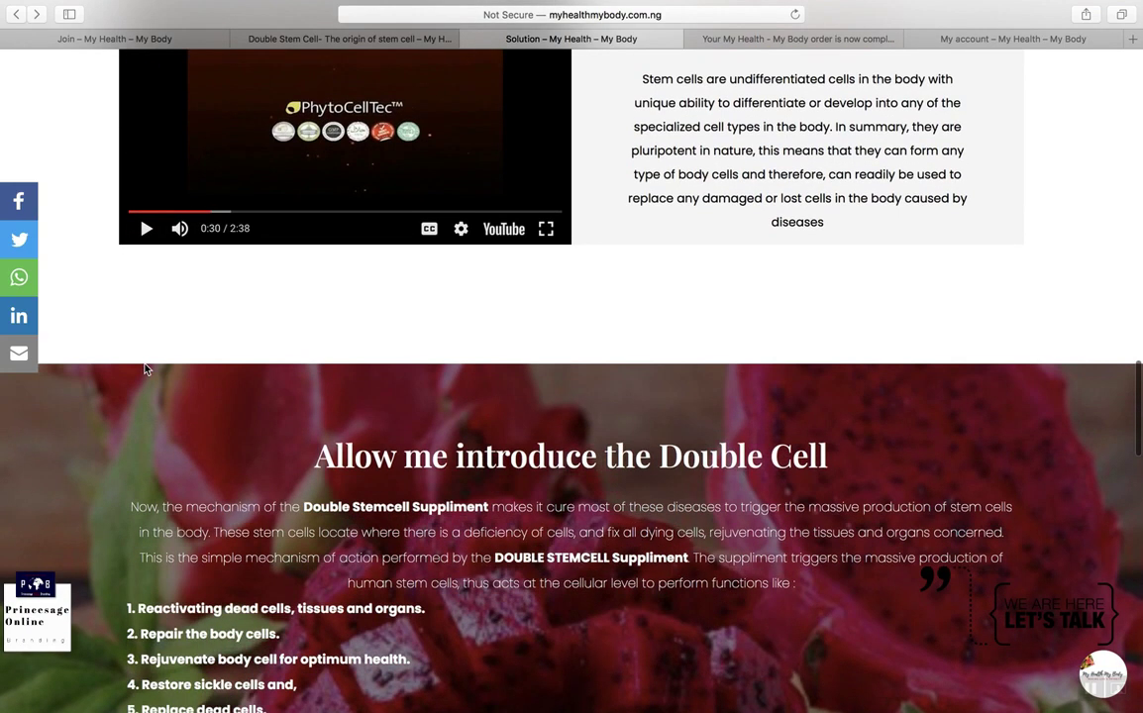
scroll(145, 369, up, 5)
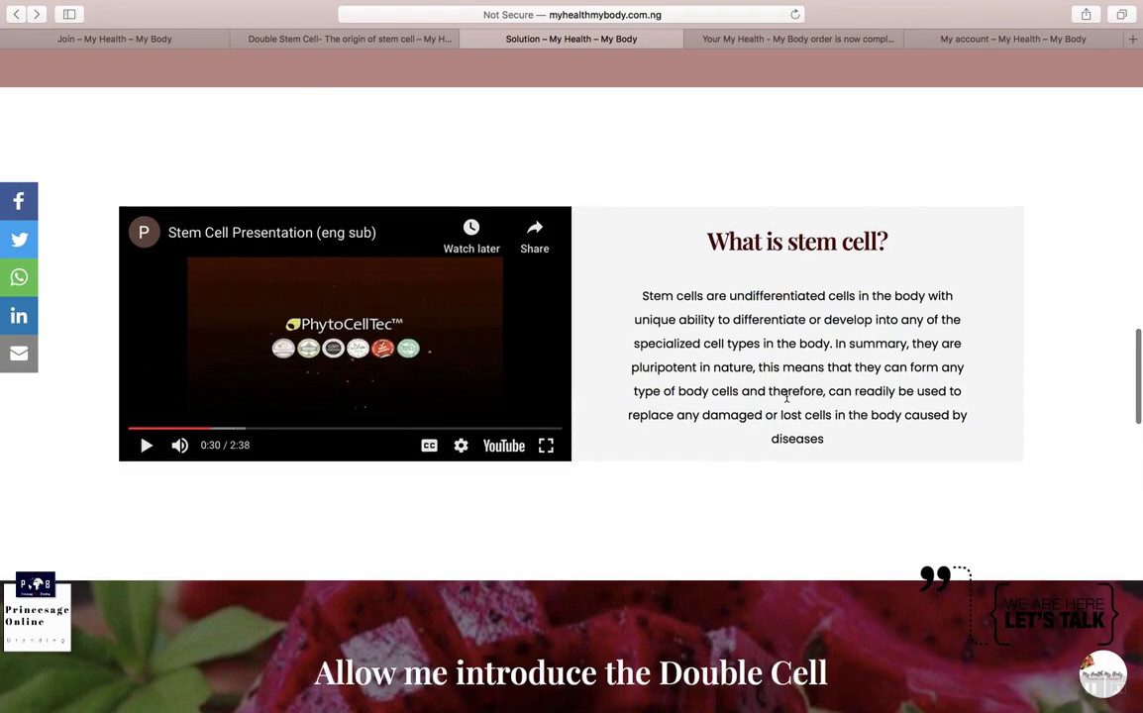
scroll(201, 363, down, 4)
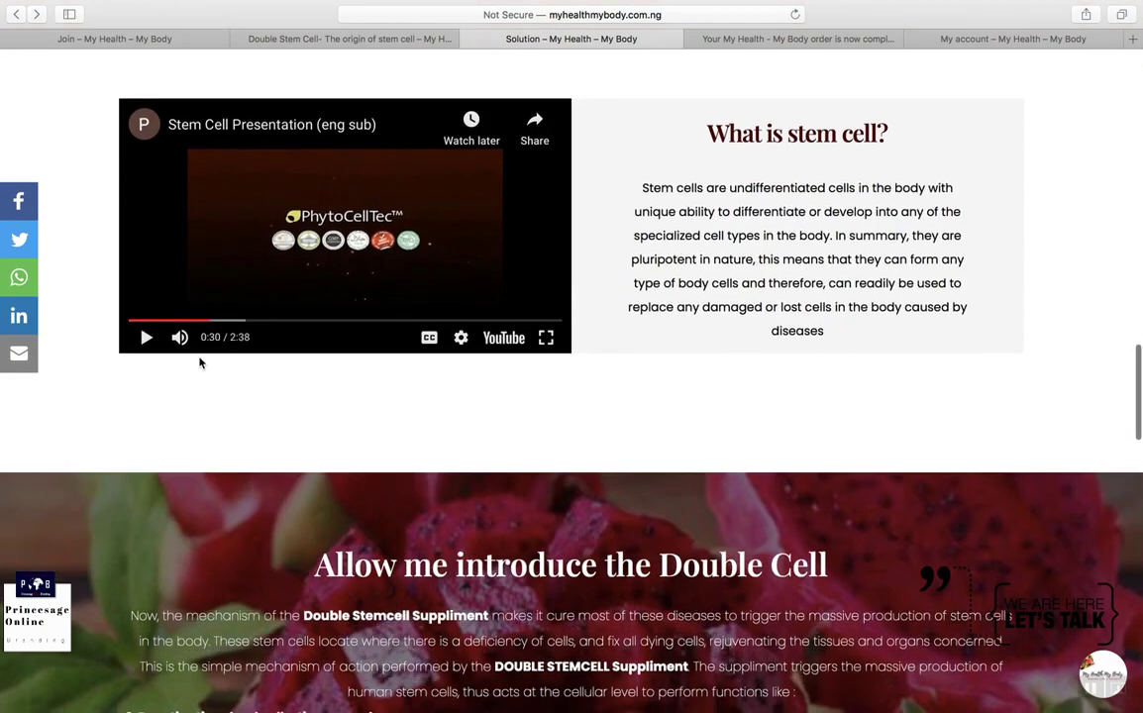
scroll(199, 362, down, 5)
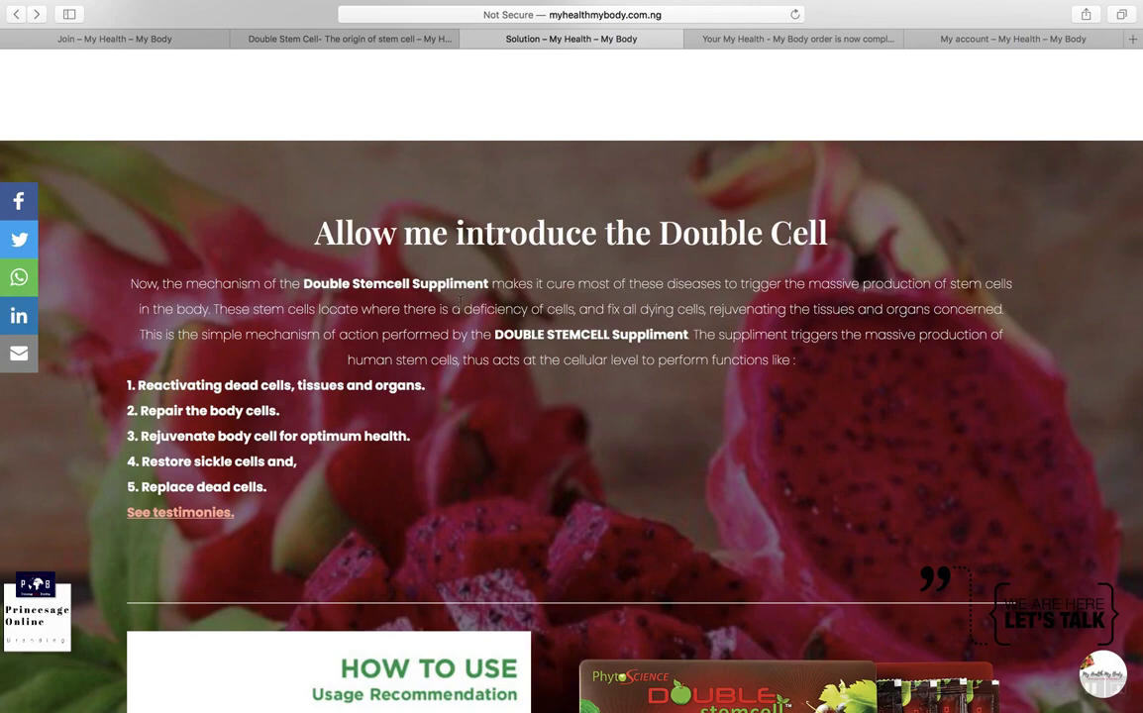
scroll(707, 327, down, 2)
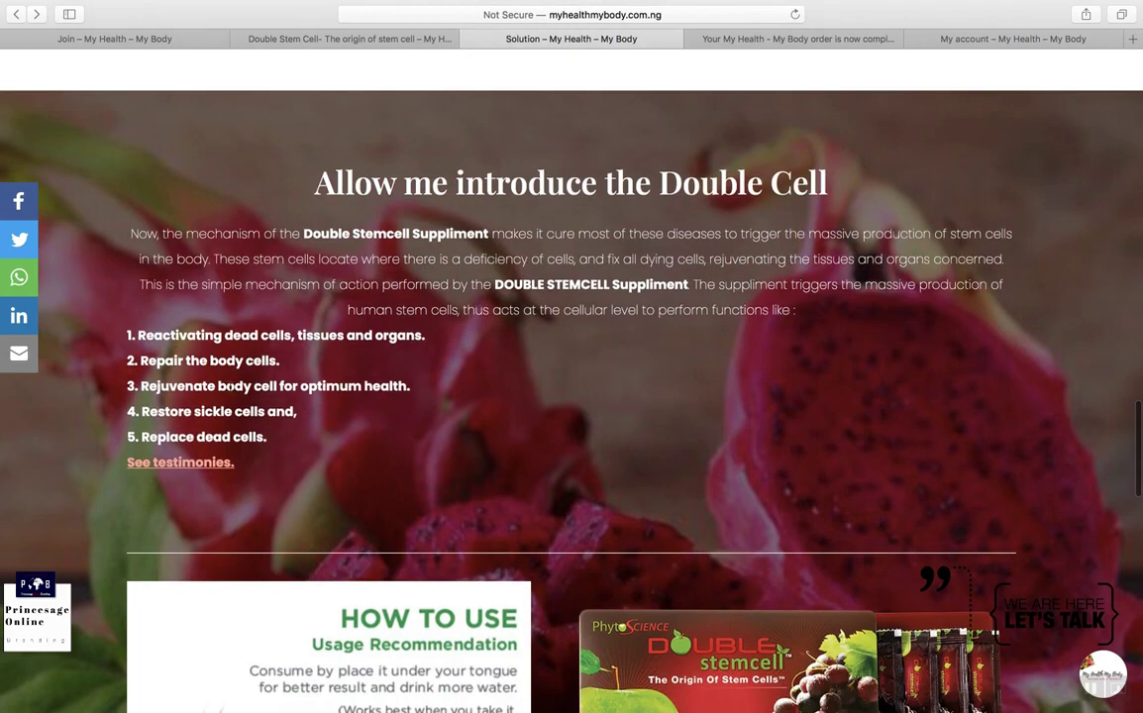
scroll(230, 389, down, 4)
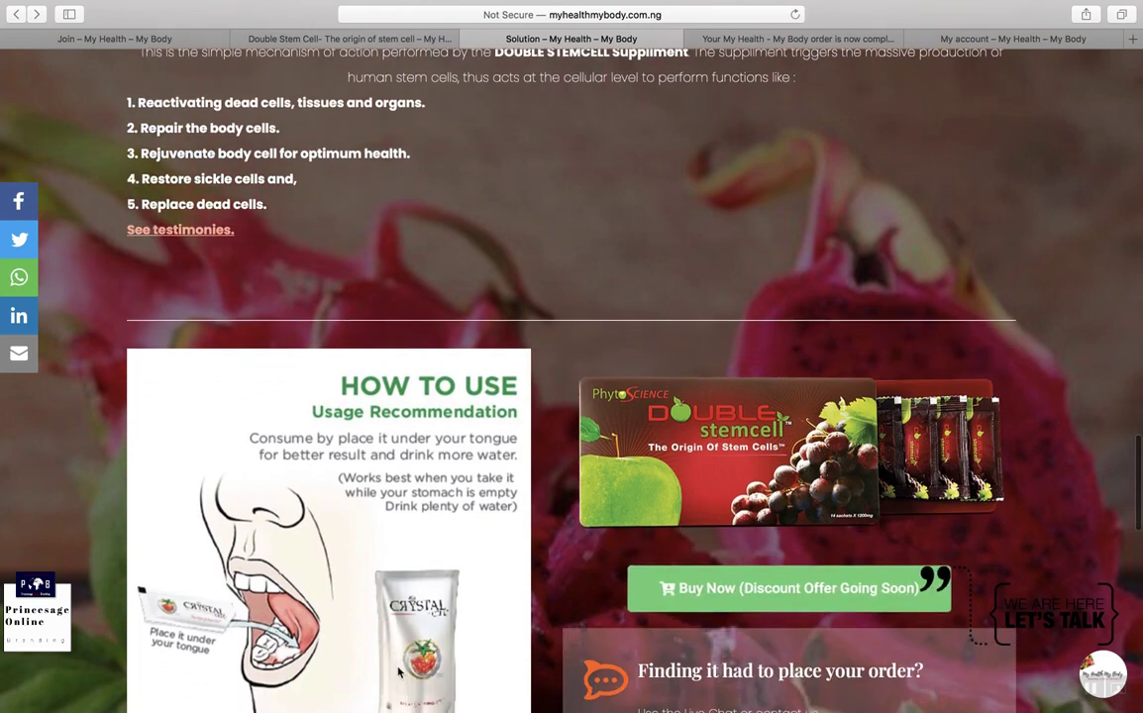
scroll(359, 602, down, 3)
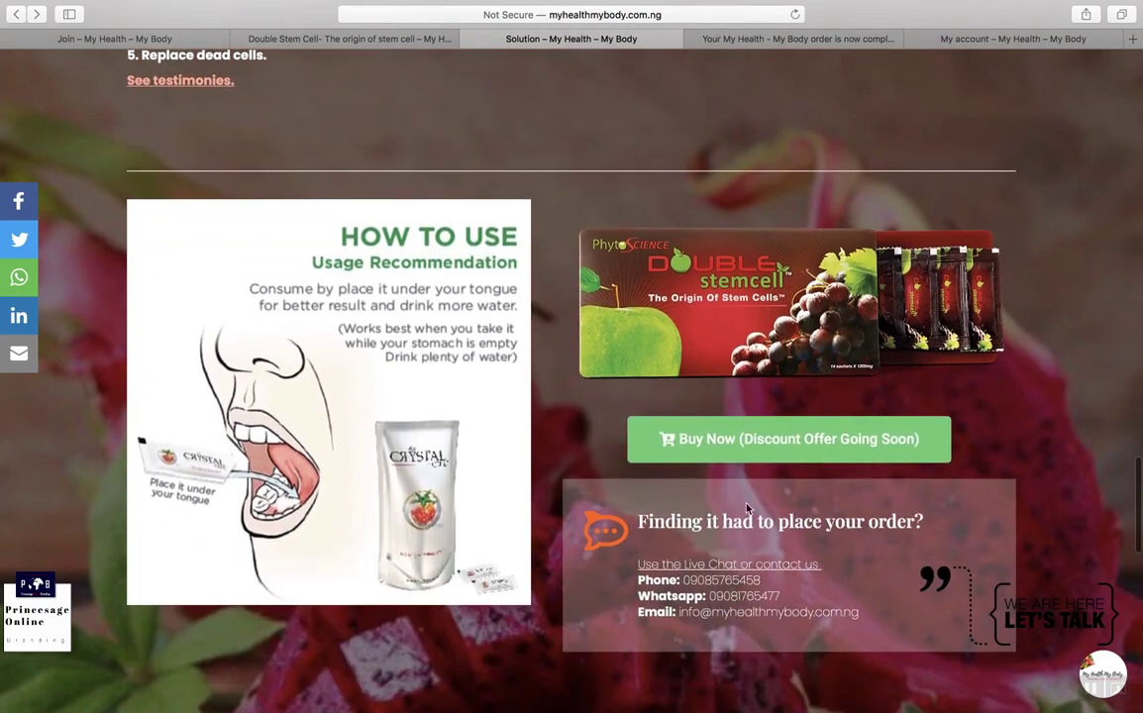
scroll(792, 456, down, 3)
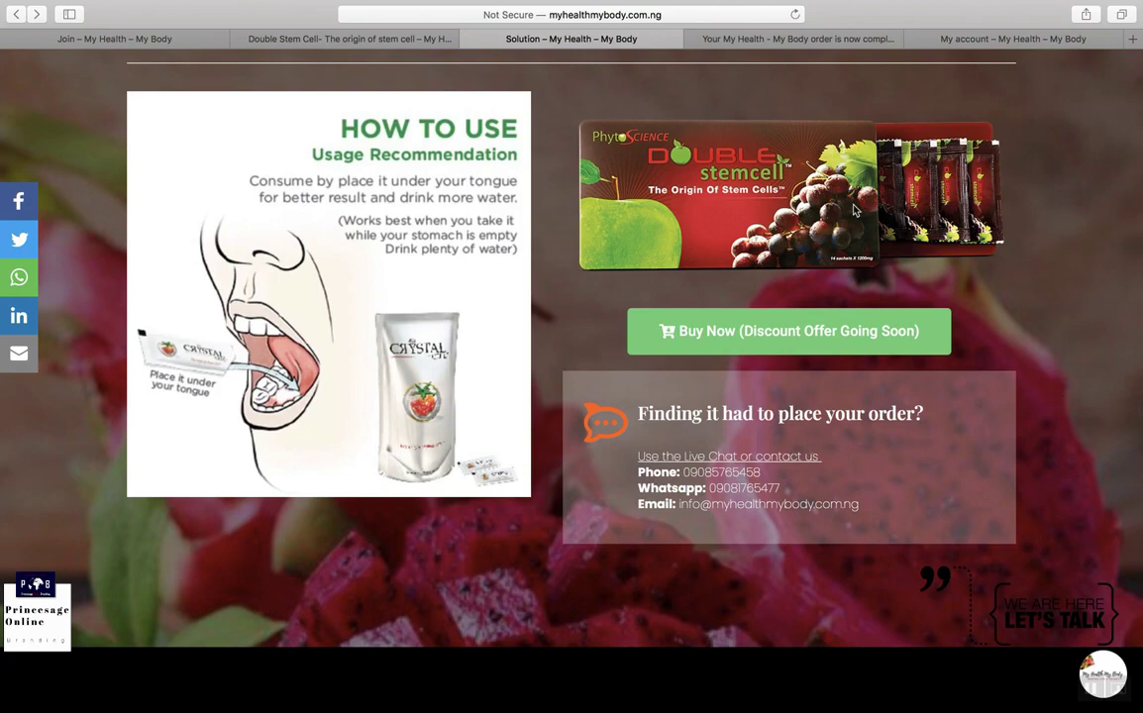
Step: Open the Buy Now link as the Double Stem Cell product page in a new tab
right_click(709, 337)
click(735, 339)
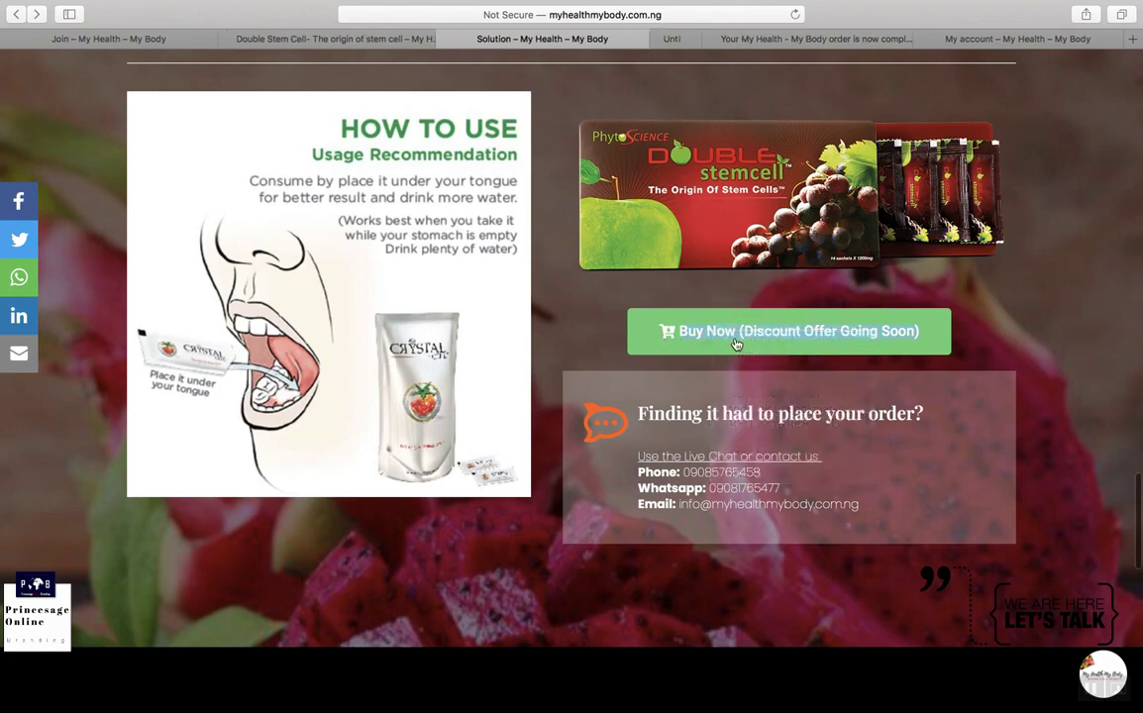
click(661, 40)
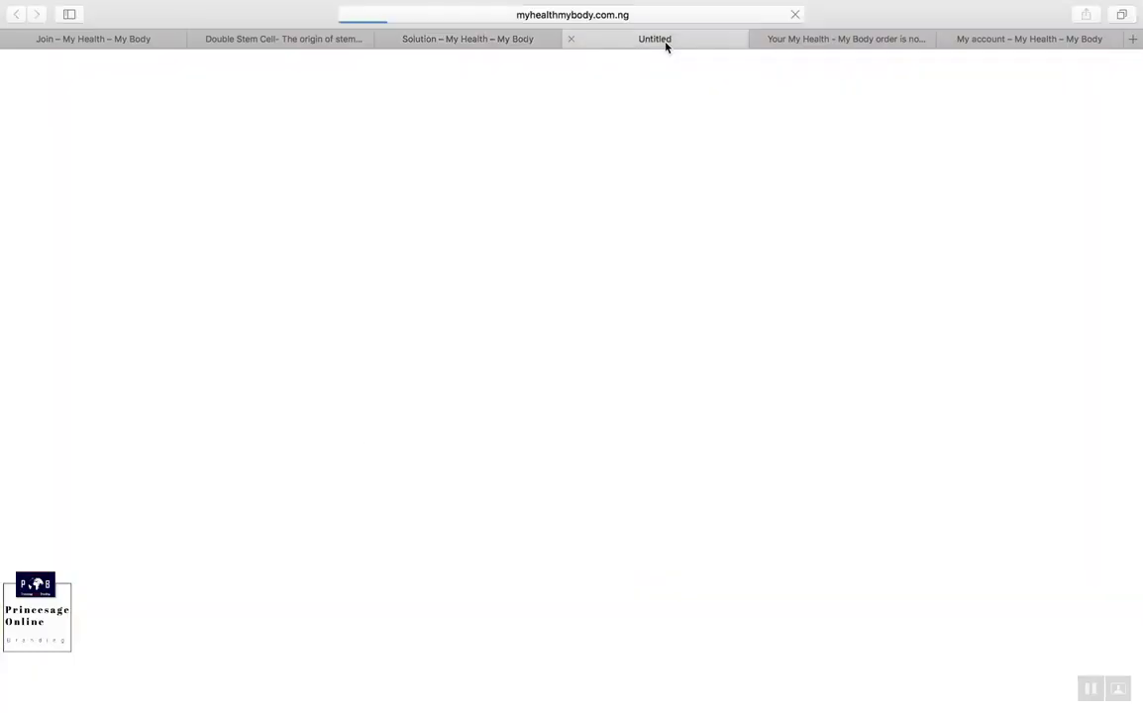
scroll(658, 378, down, 1)
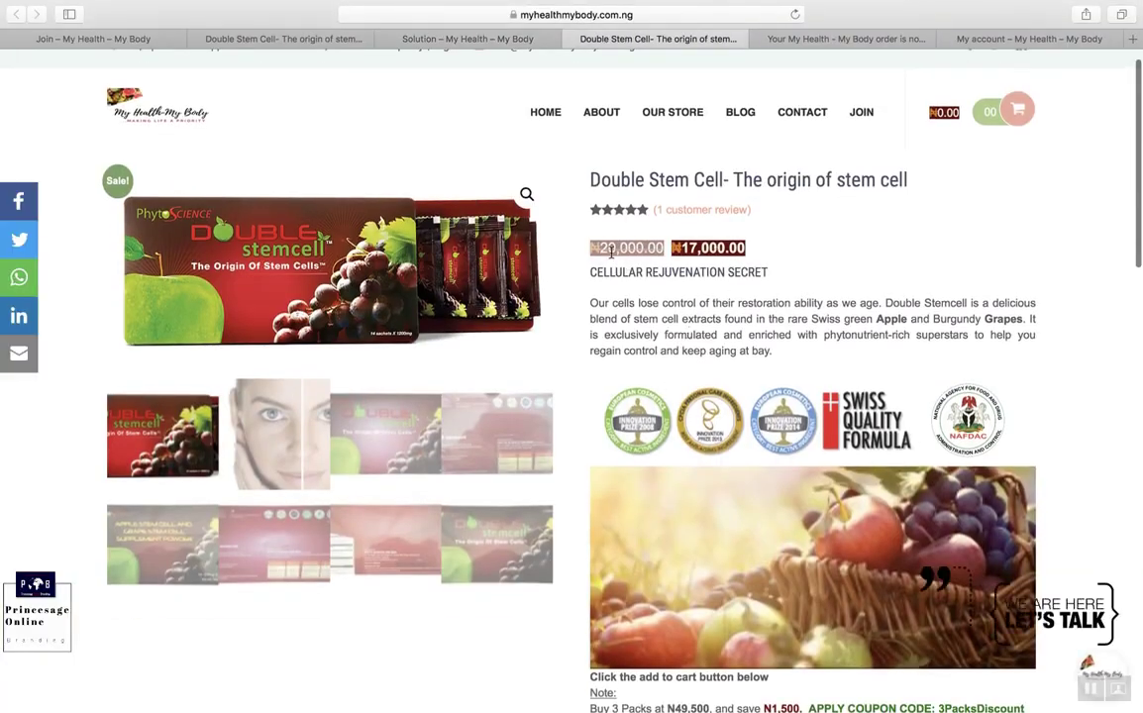
scroll(611, 253, down, 5)
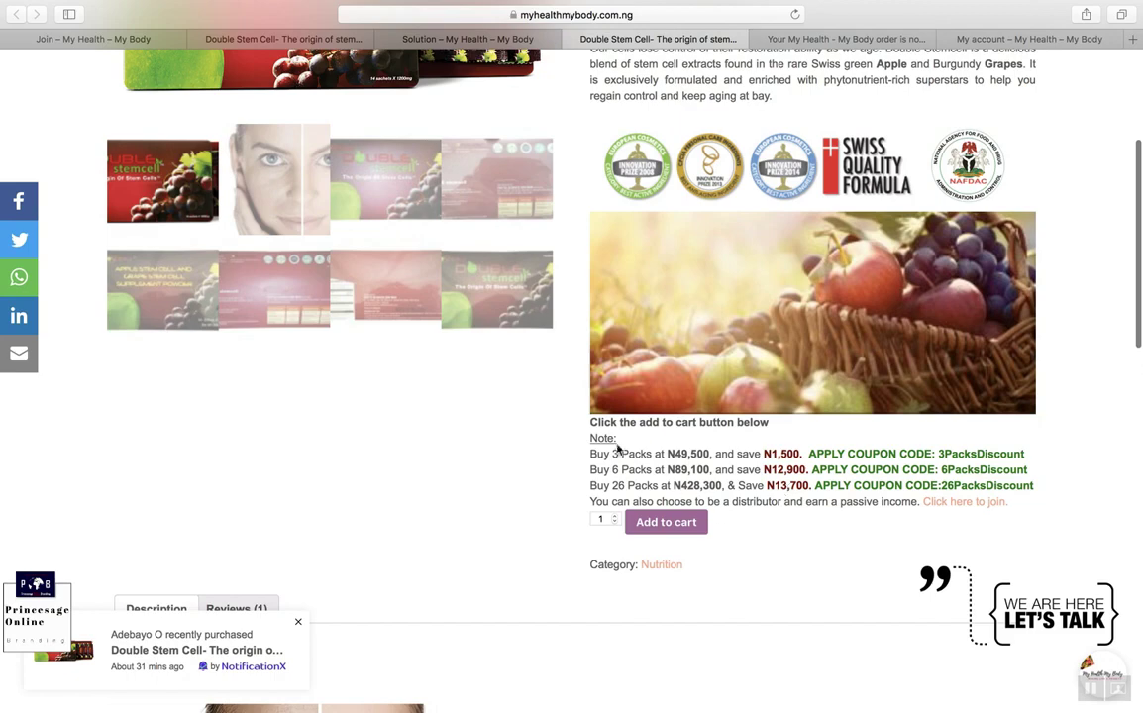
scroll(640, 495, down, 1)
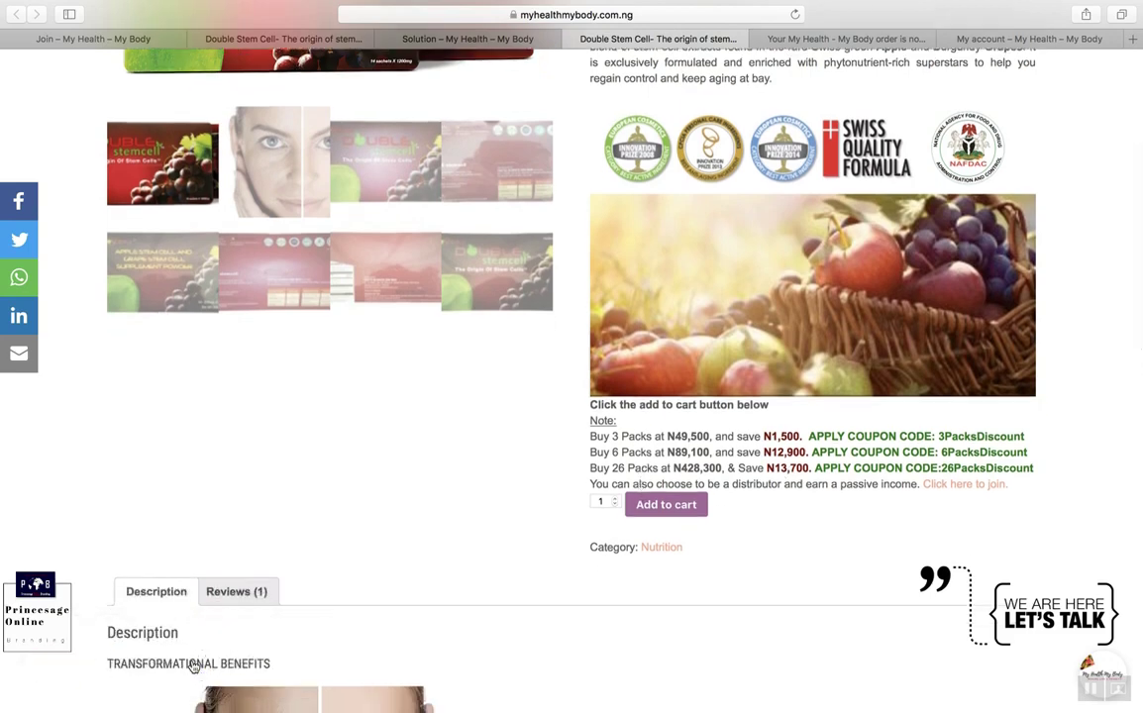
Step: Check the product's Reviews, then read its Description down to the UV protection benefits
mouse_move(165, 693)
scroll(638, 611, down, 3)
click(243, 451)
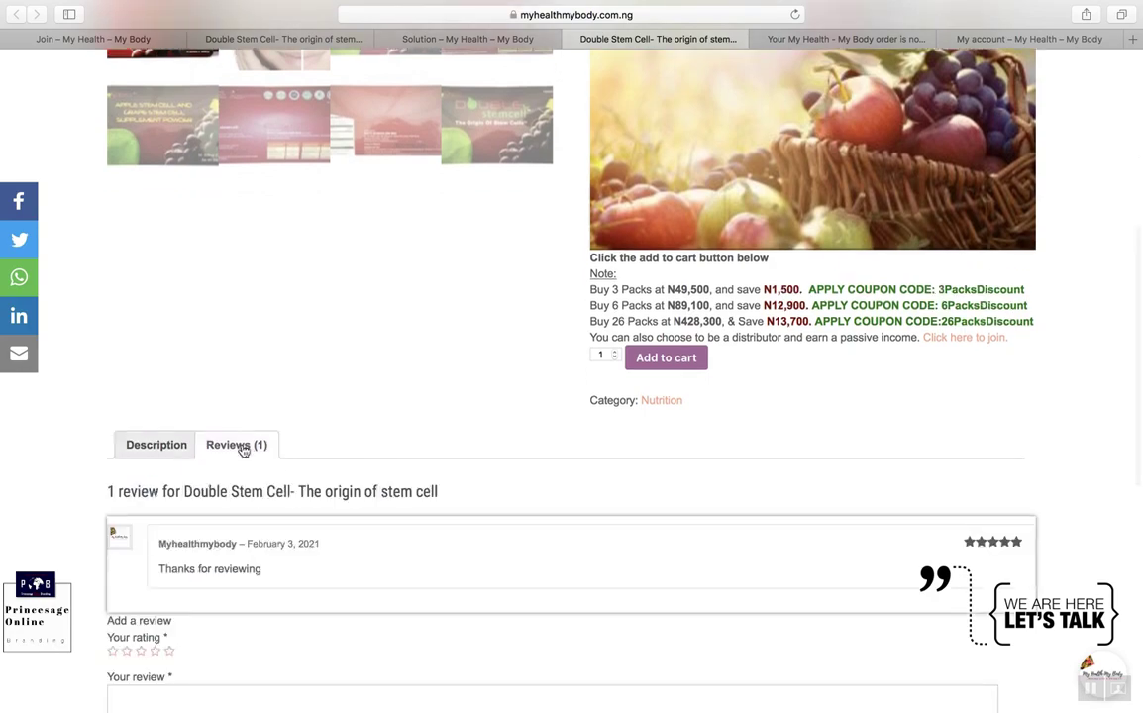
click(139, 456)
scroll(458, 423, down, 15)
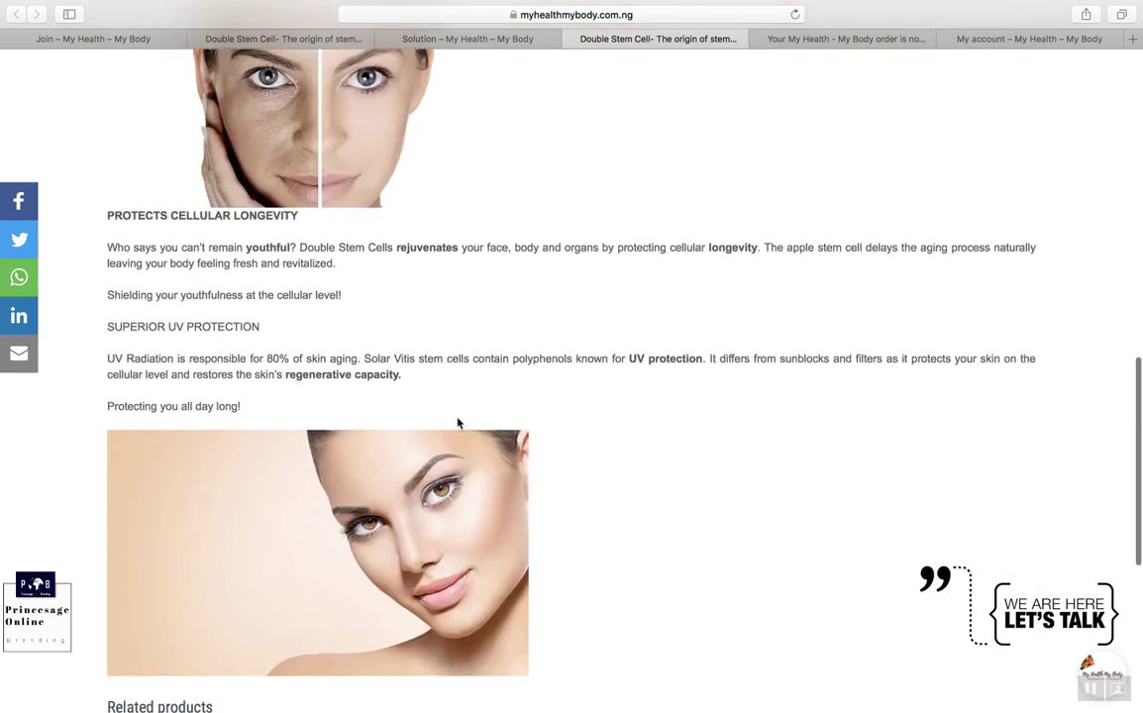
Step: Back on the Solution tab, play the Double Stemcell Testimony video under real life testimonies
scroll(457, 414, up, 6)
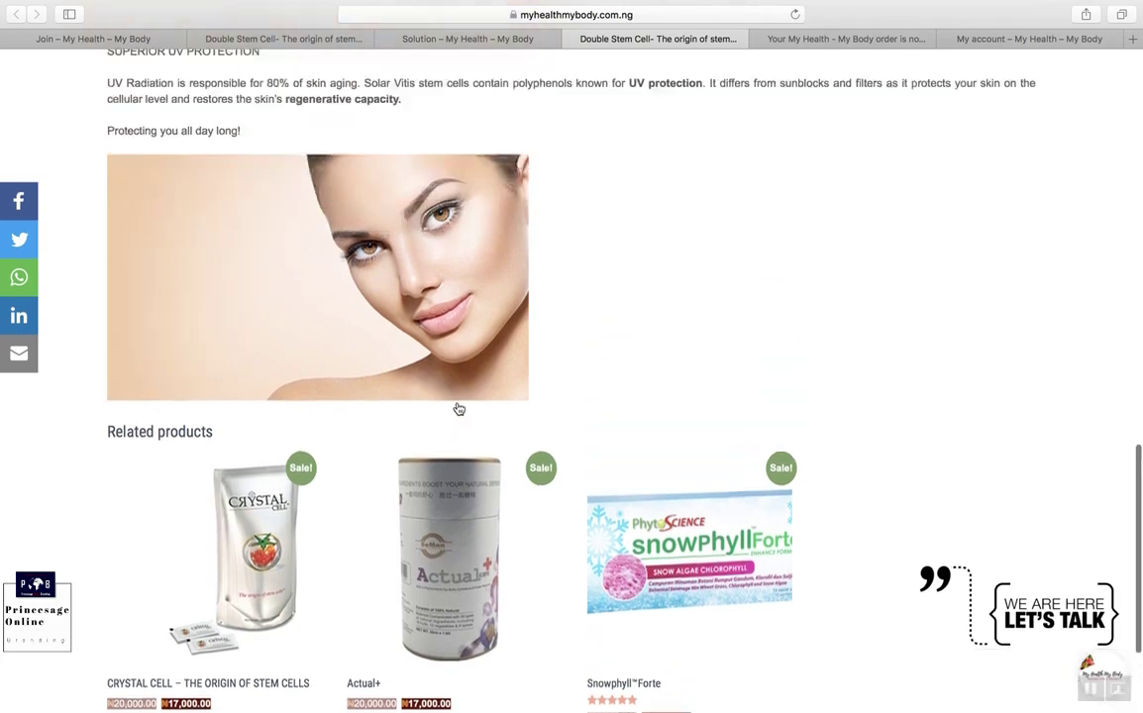
click(472, 40)
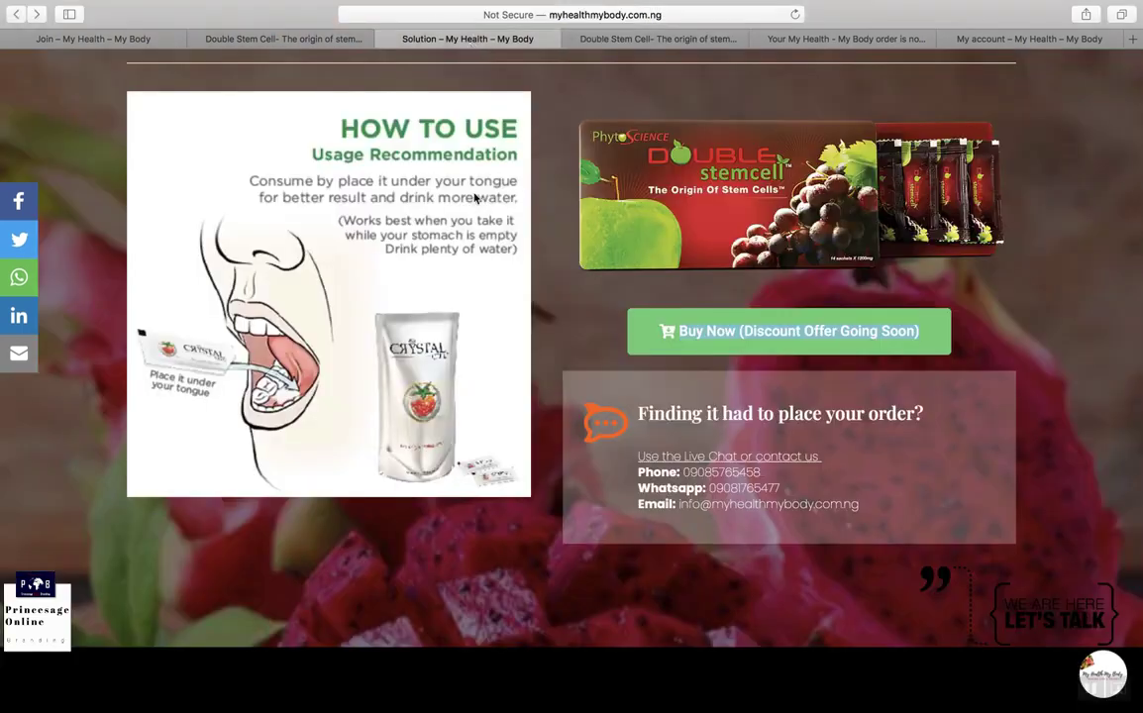
scroll(475, 198, down, 2)
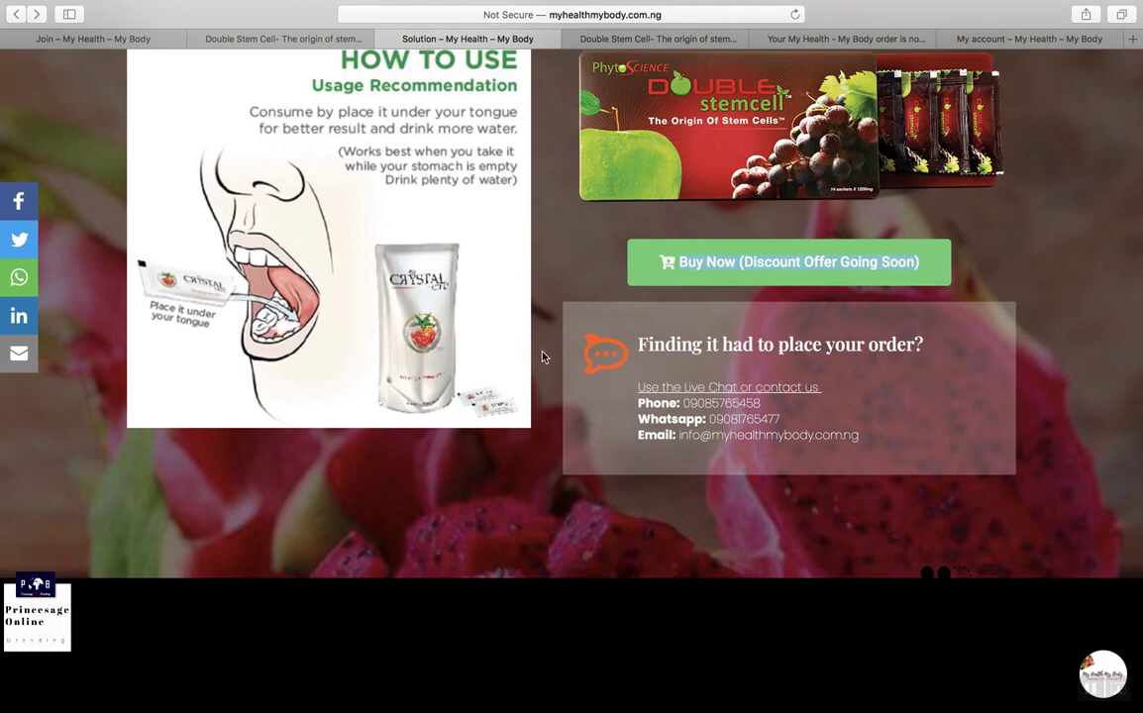
scroll(542, 357, down, 8)
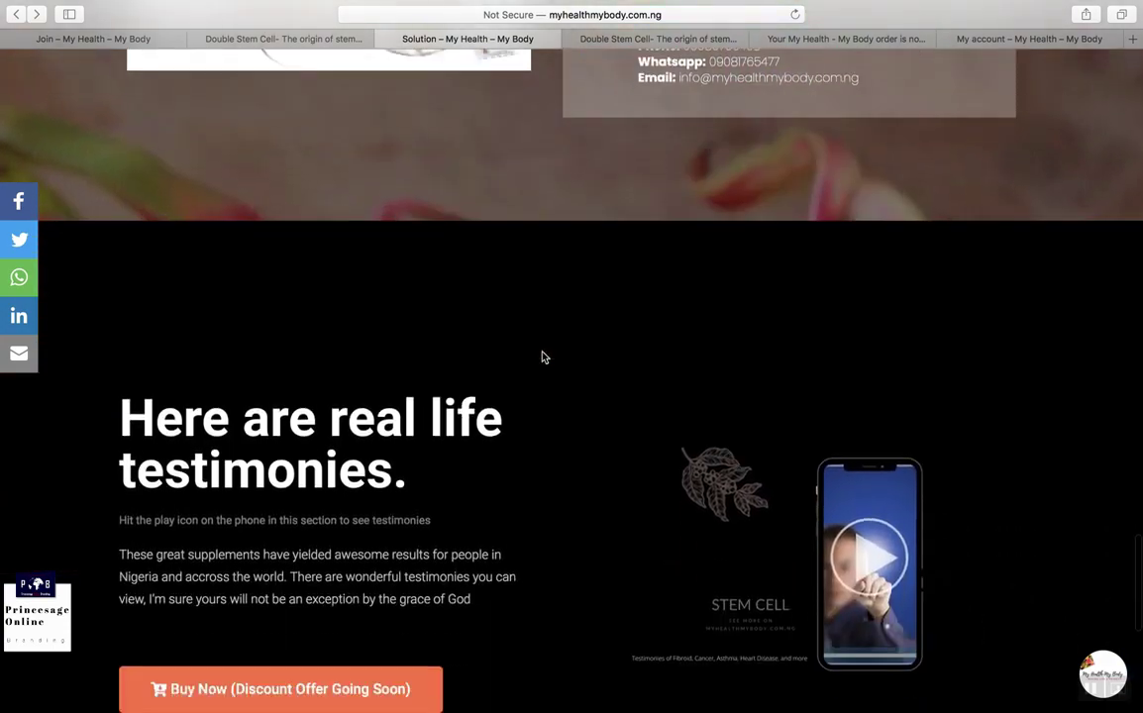
scroll(543, 357, down, 3)
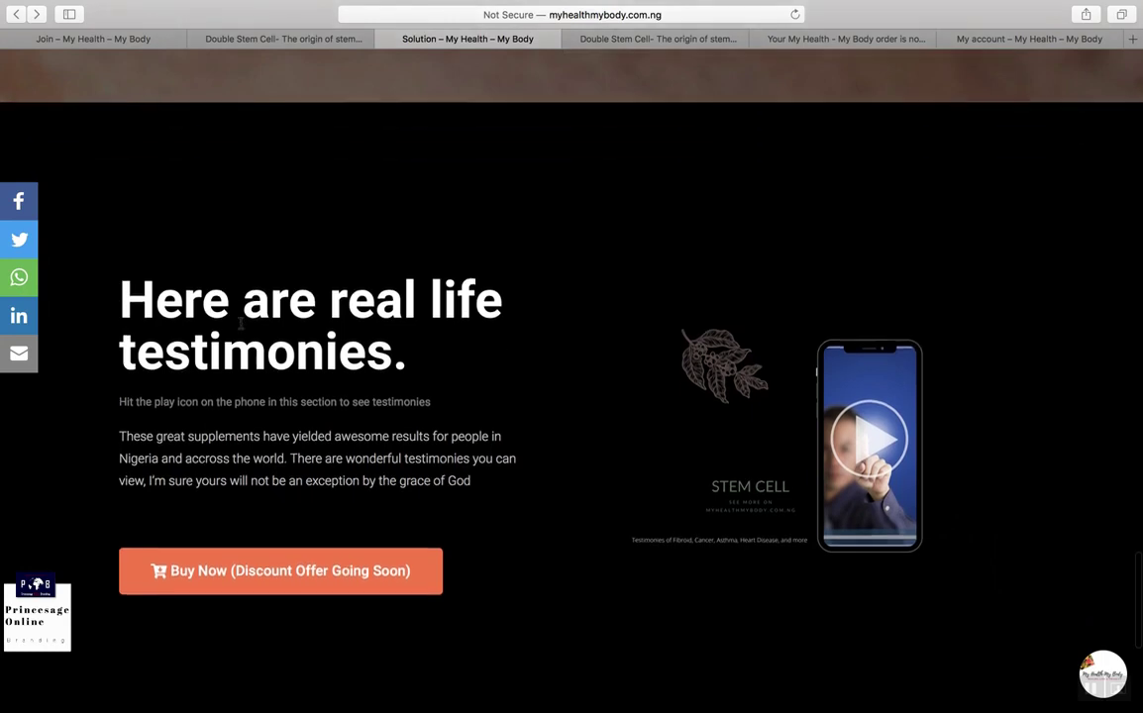
click(875, 456)
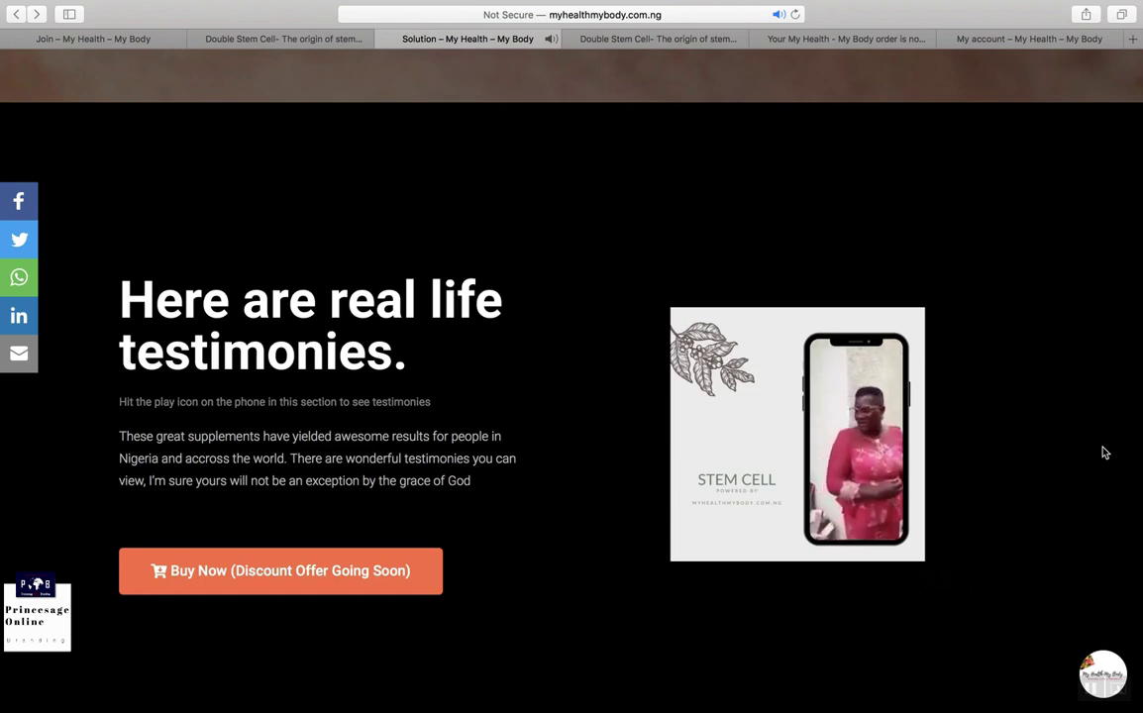
Step: Seek twice further into the testimony video, then scroll to 'Do you want to be a distributor?'
scroll(1106, 453, down, 2)
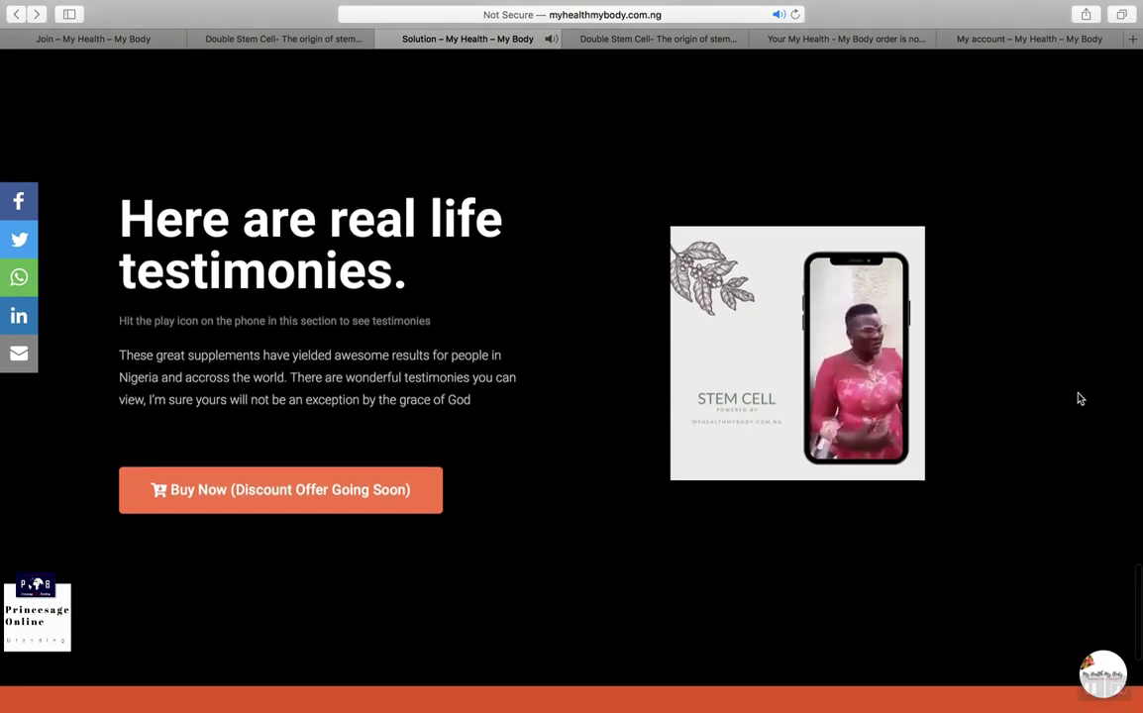
scroll(1079, 398, down, 1)
mouse_move(800, 423)
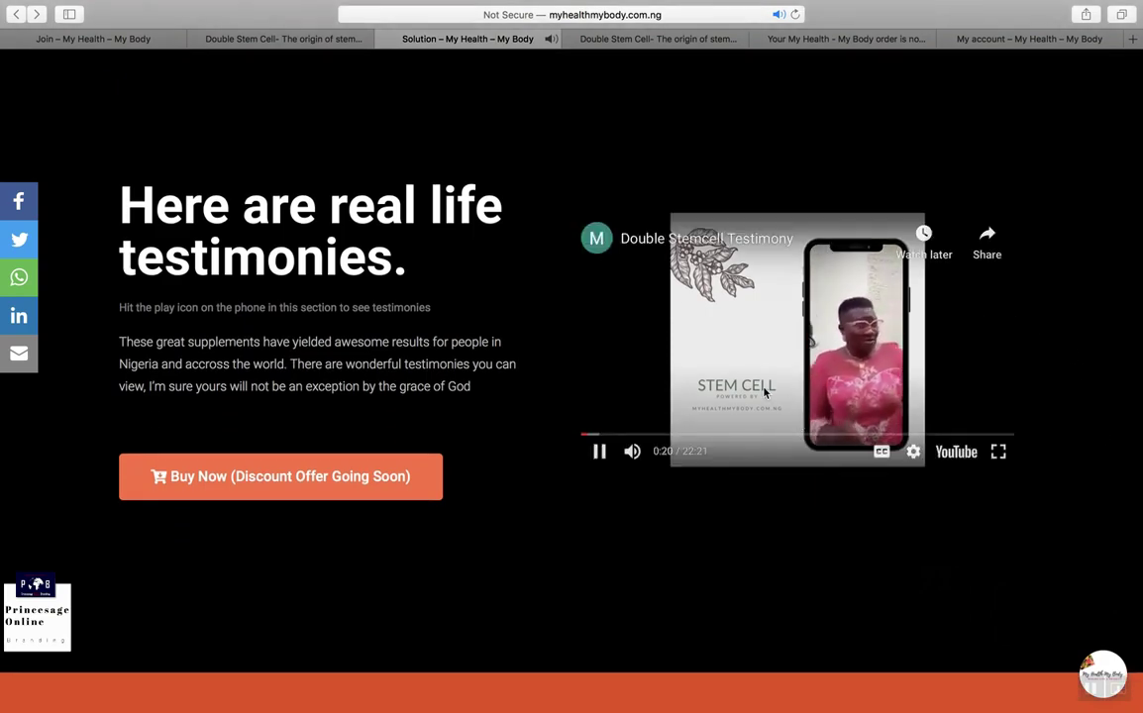
click(766, 435)
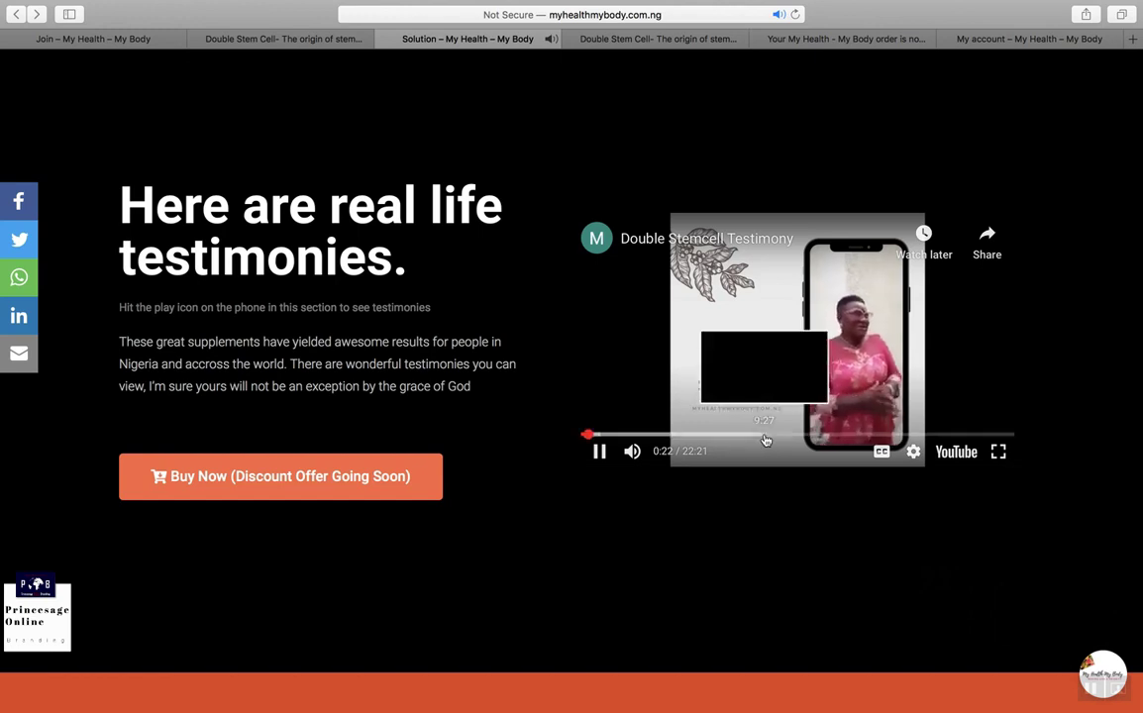
click(806, 436)
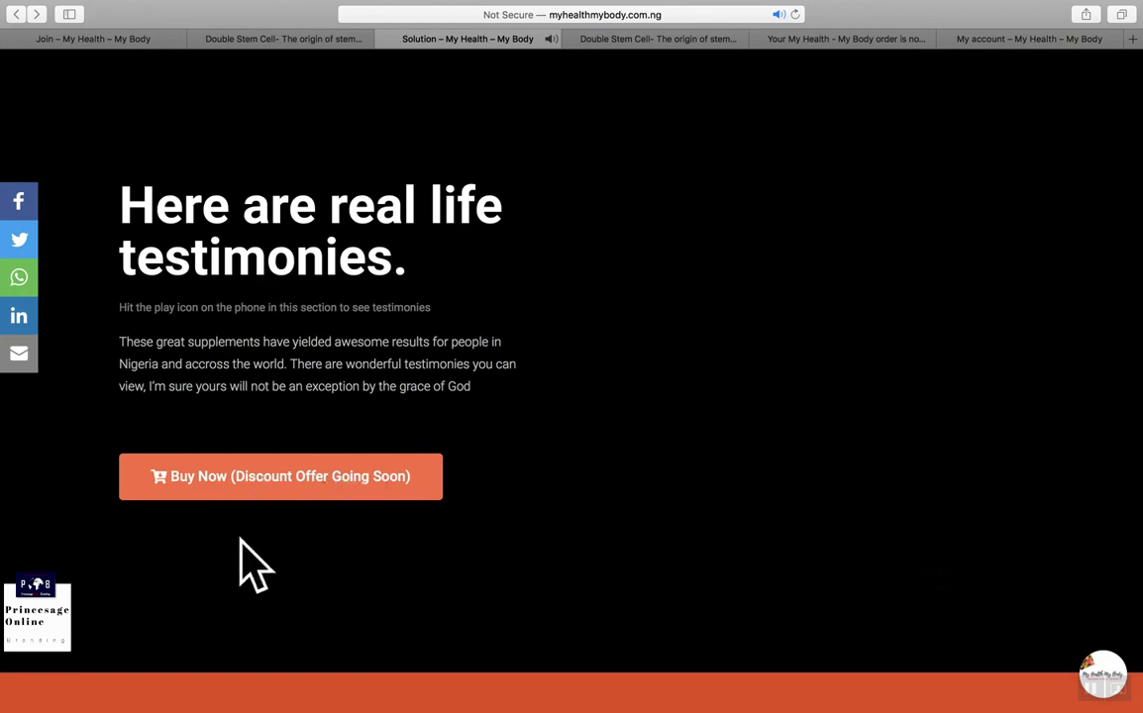
scroll(572, 497, down, 5)
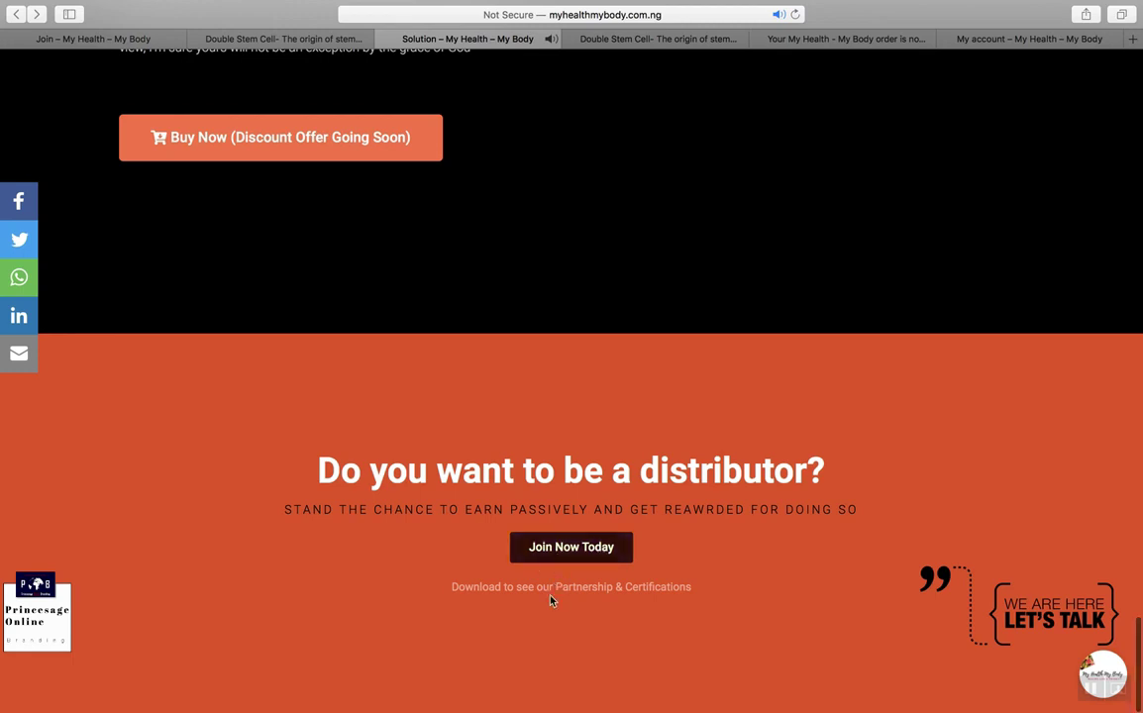
Step: Open the Join Now Today link in a new background tab, then scroll back to the top of the landing page
right_click(580, 559)
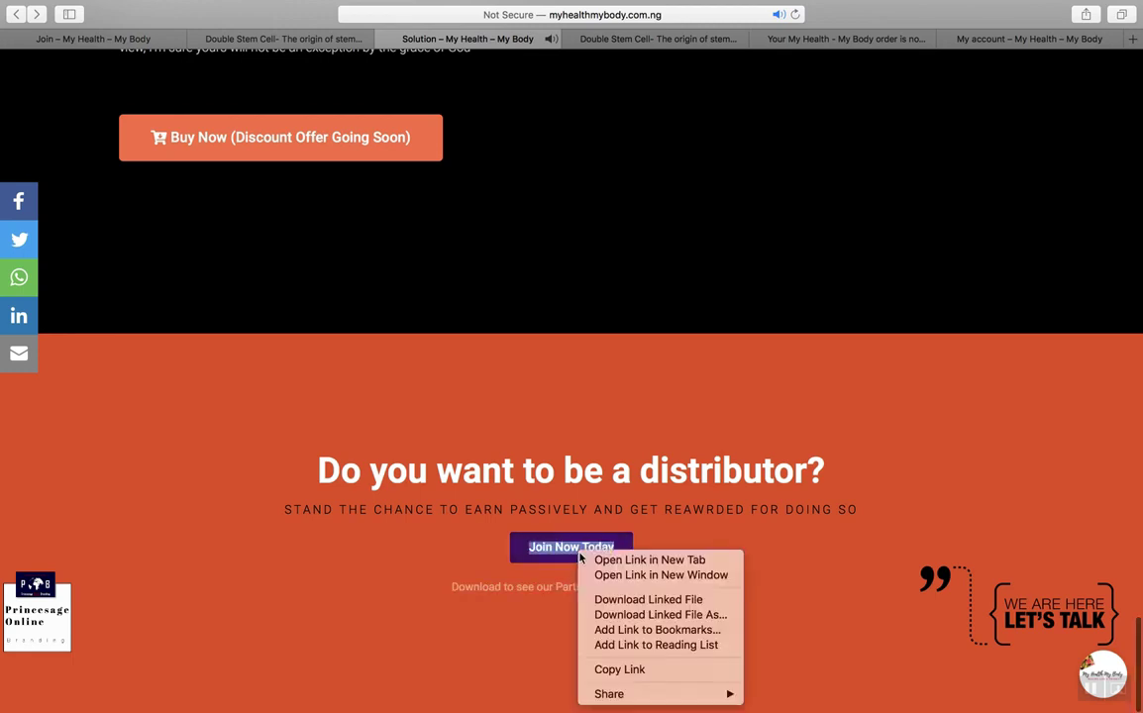
key(Escape)
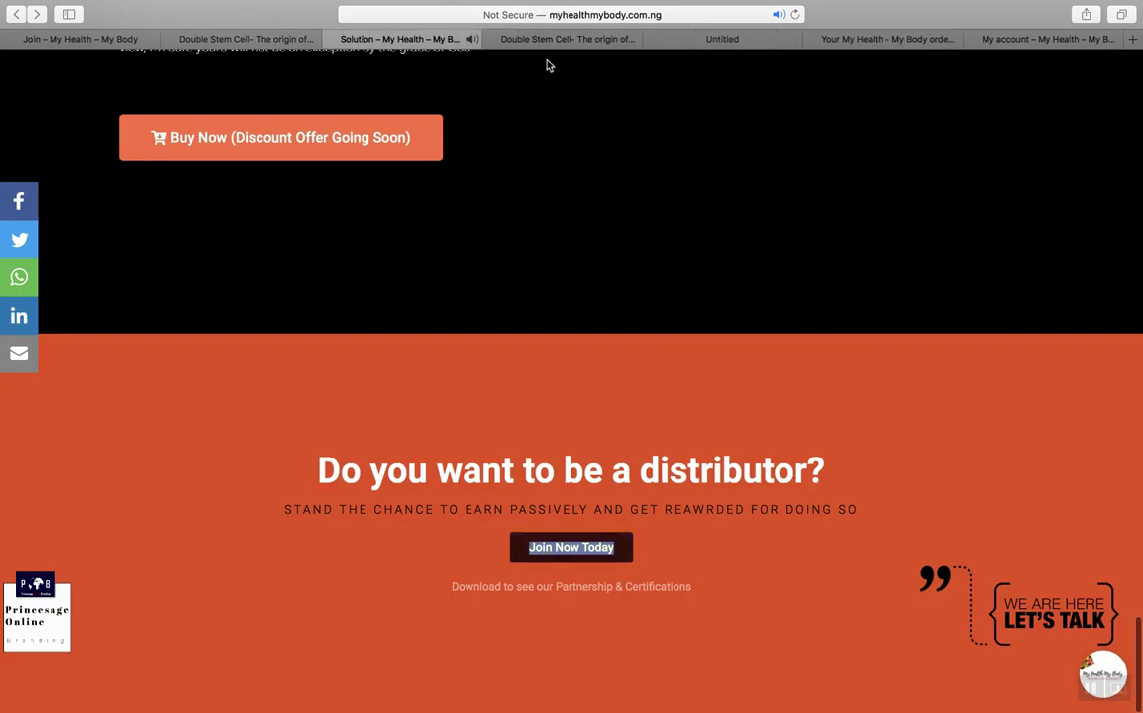
scroll(563, 222, up, 10)
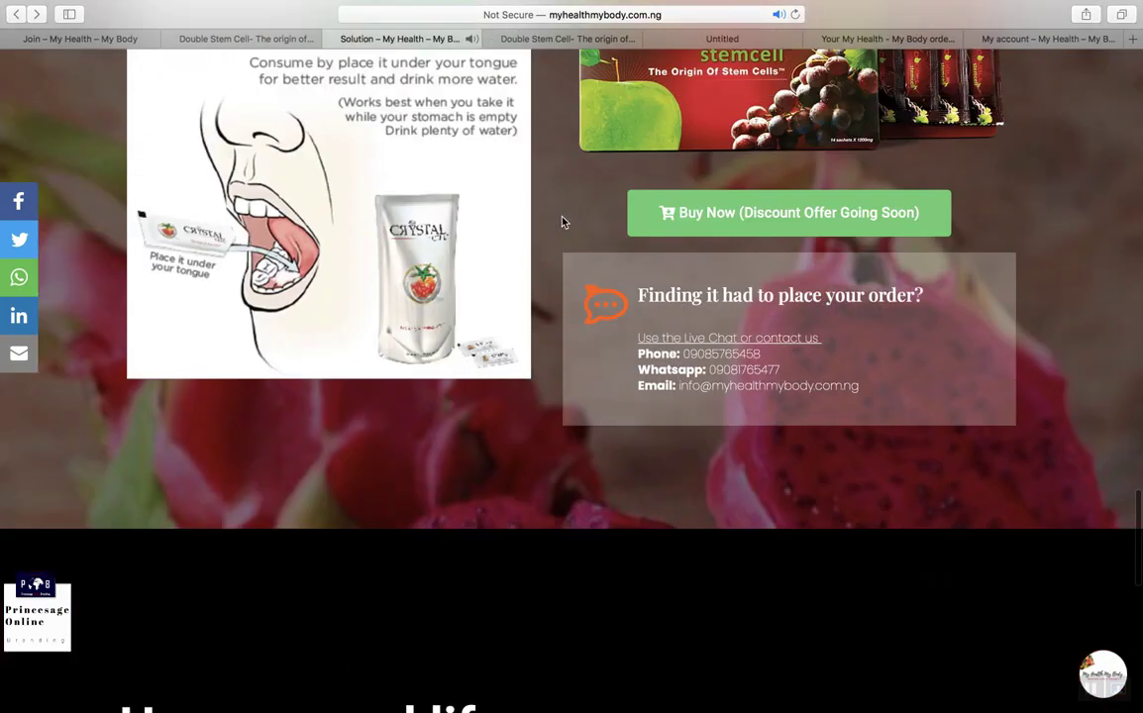
scroll(562, 222, up, 15)
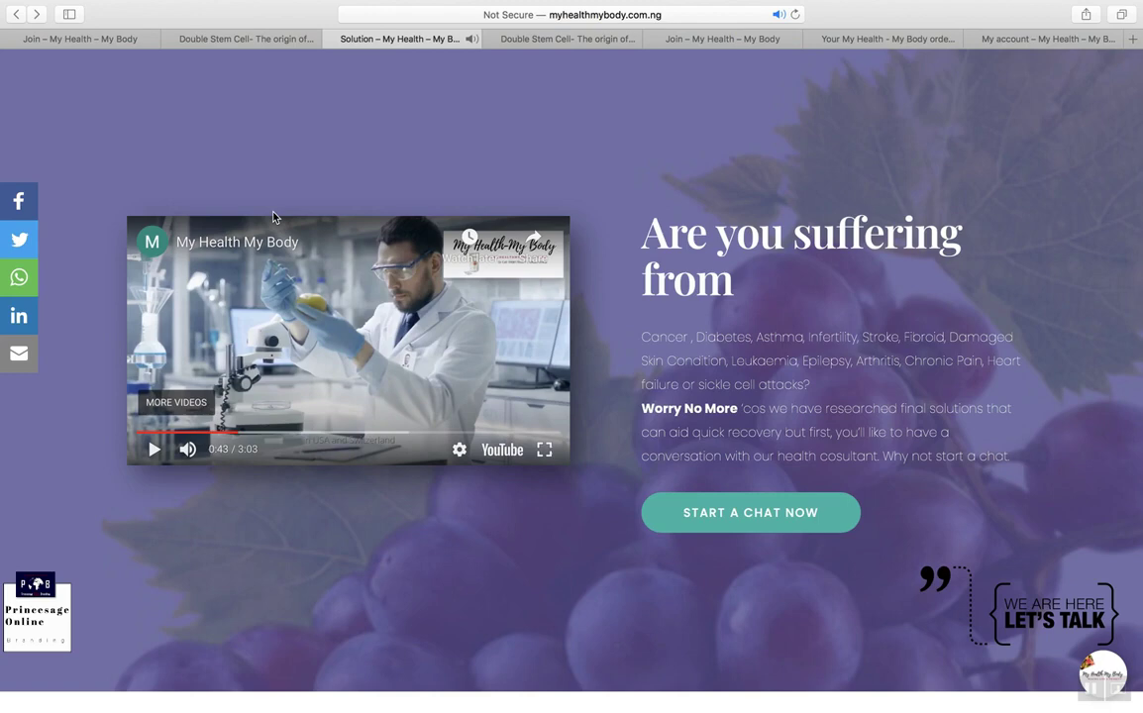
Step: Look over the Double Stem Cell product tab and the Join tab, then return to the Solution landing page
scroll(522, 377, down, 1)
scroll(595, 258, up, 1)
click(586, 45)
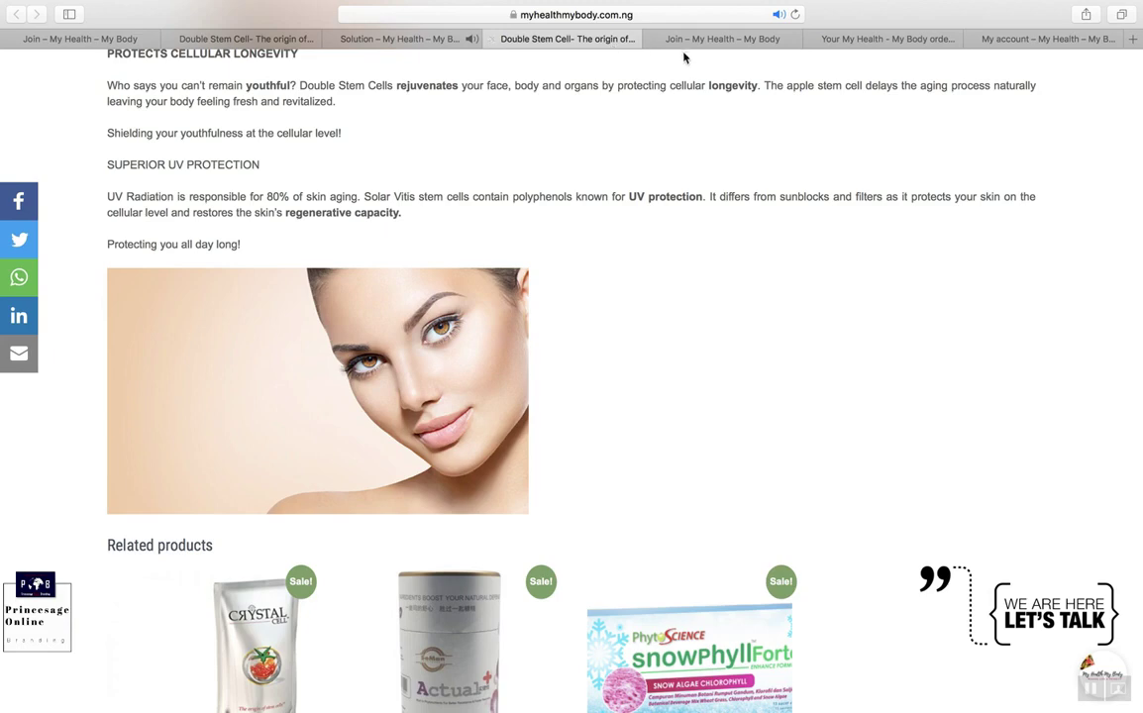
click(696, 46)
click(555, 47)
click(416, 42)
Step: Scroll through the landing page, then exit full screen so Safari shows as a smaller window
scroll(561, 297, down, 1)
scroll(560, 297, down, 10)
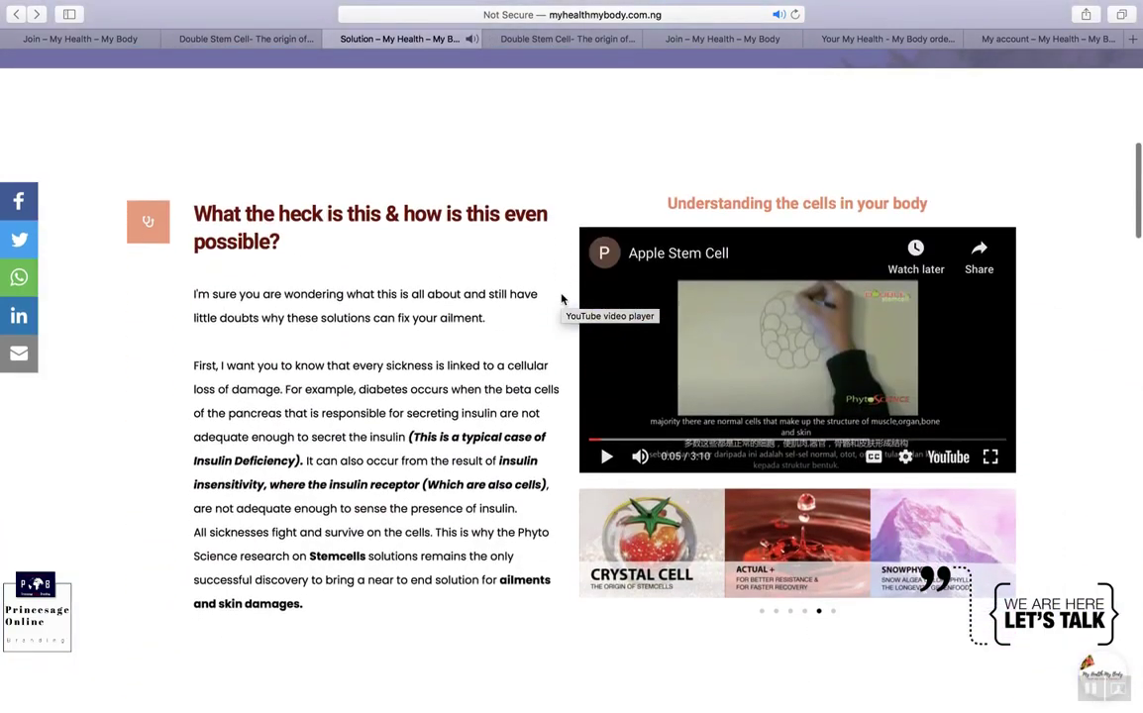
scroll(560, 297, up, 10)
scroll(562, 299, down, 1)
mouse_move(364, 5)
click(45, 34)
Step: Widen the window slightly and scroll the landing page to see how its layout reflows
scroll(179, 357, down, 1)
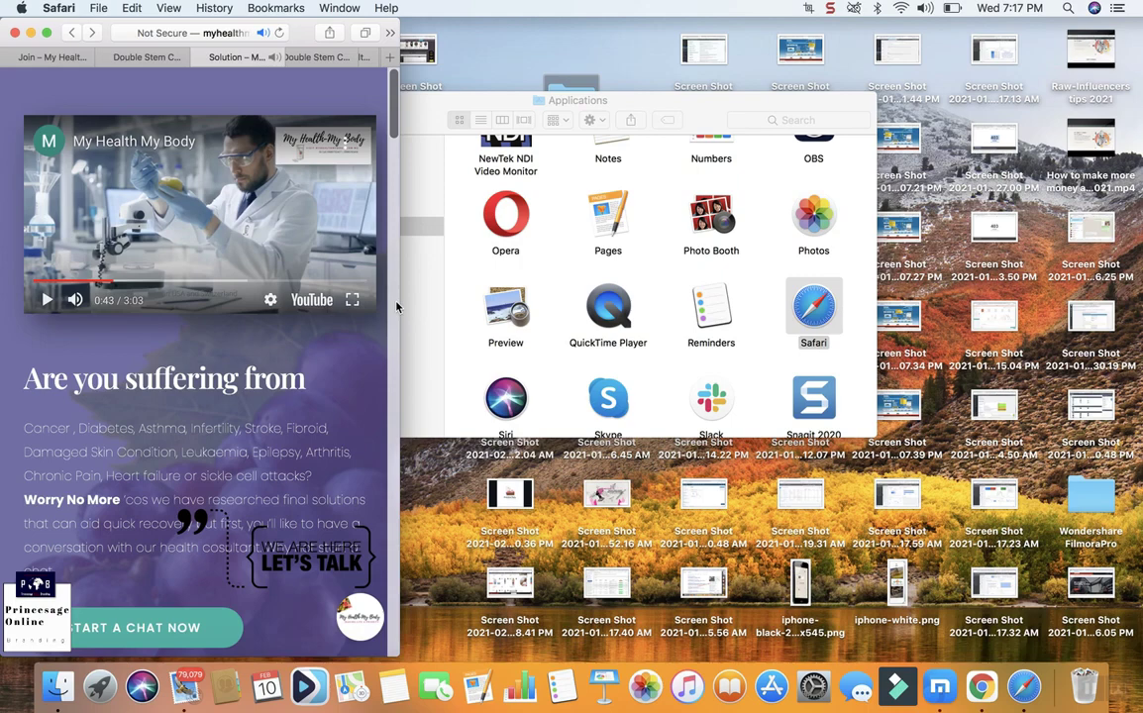
drag(469, 348, 531, 398)
scroll(404, 477, down, 10)
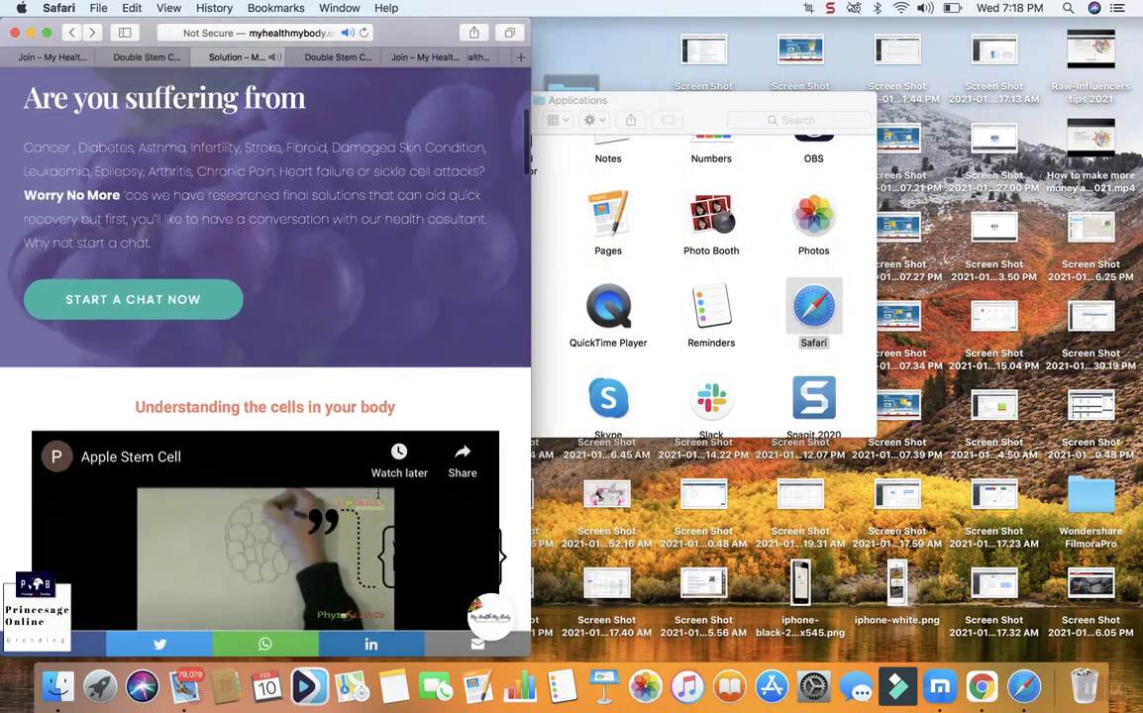
scroll(377, 492, down, 15)
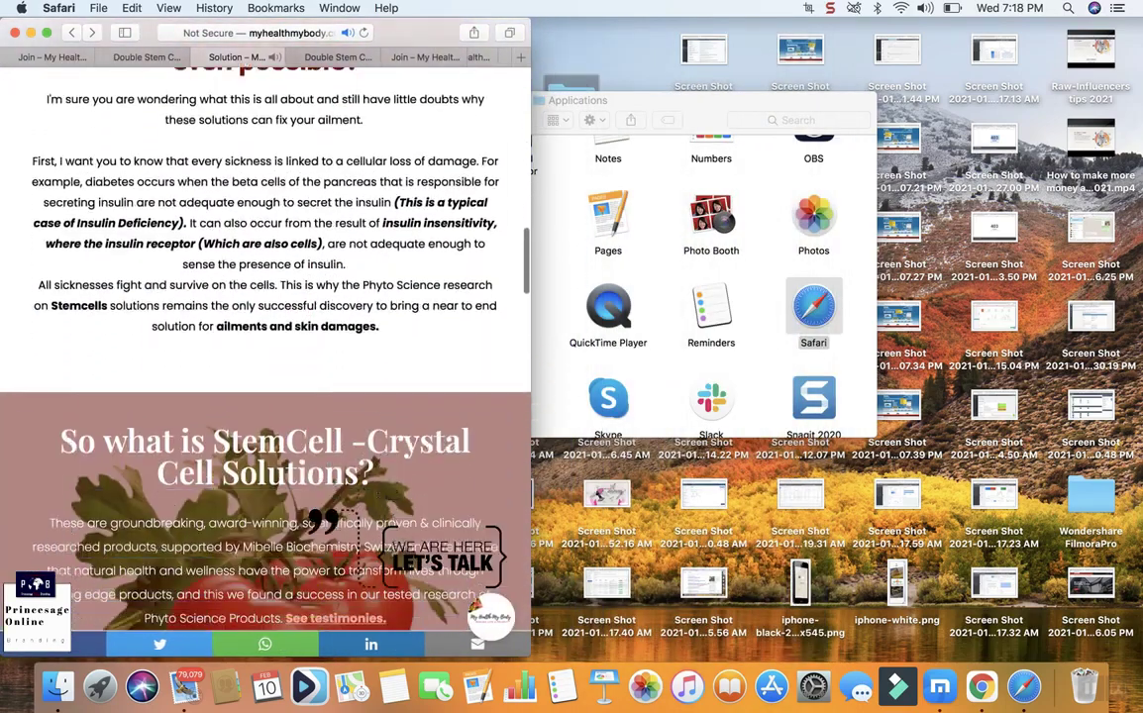
scroll(377, 492, down, 15)
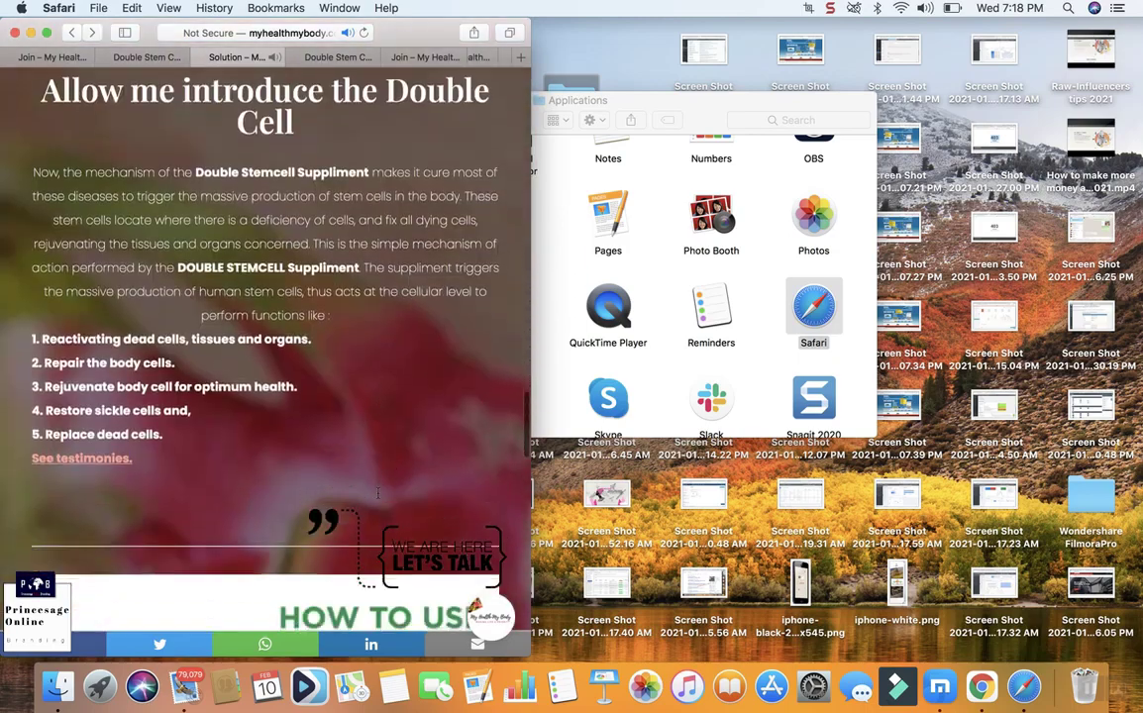
scroll(377, 493, down, 10)
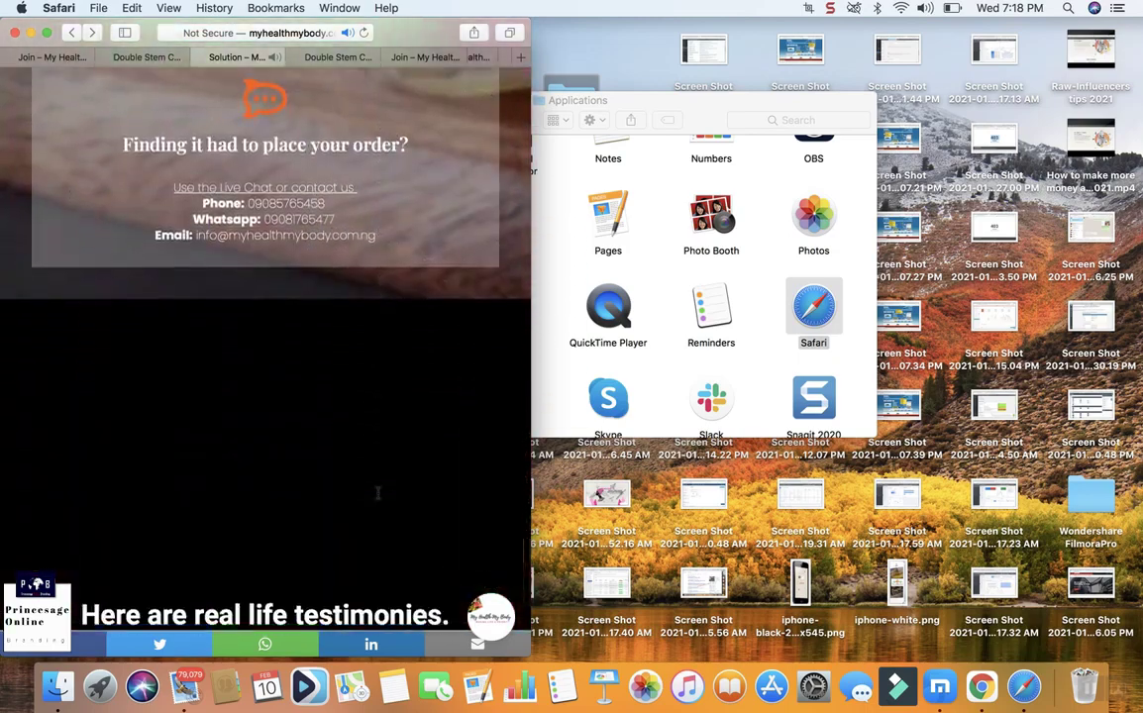
scroll(377, 492, up, 15)
scroll(377, 492, up, 20)
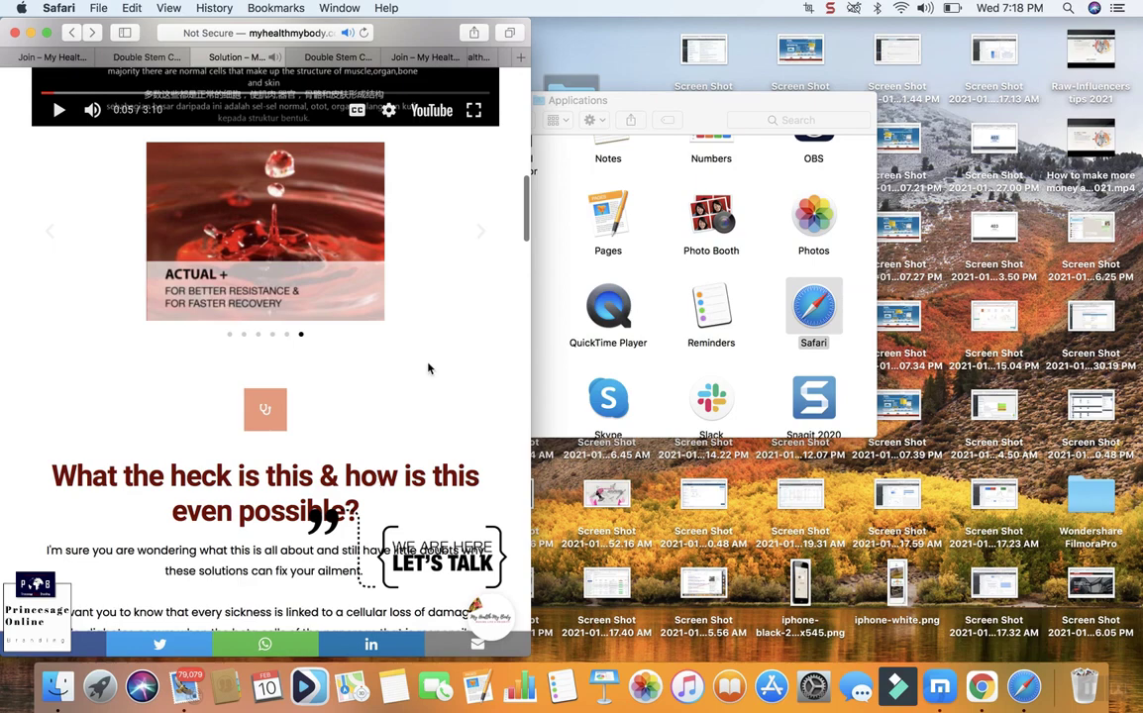
Step: Widen the window again, switch to the Double Stem Cell tab, and enlarge the window to fill most of the desktop
drag(533, 302, 666, 382)
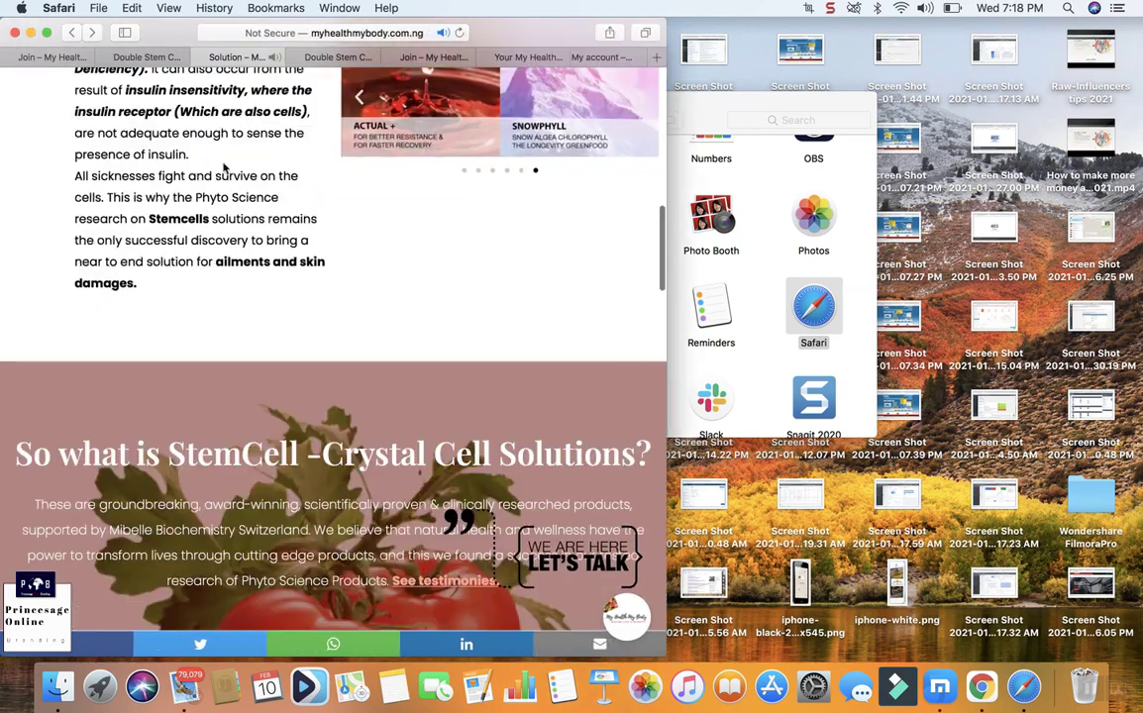
key(ctrl+shift+Tab)
drag(667, 242, 1017, 287)
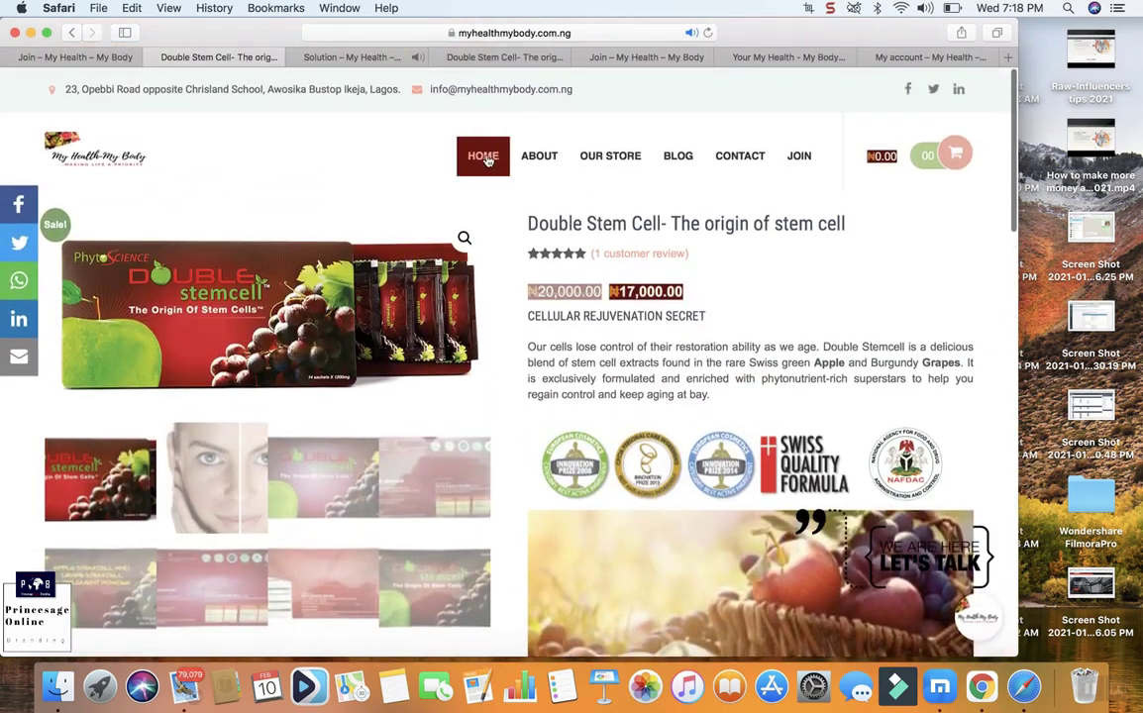
Step: Go to the site's HOME page and narrow the window to preview its mobile layout
click(483, 156)
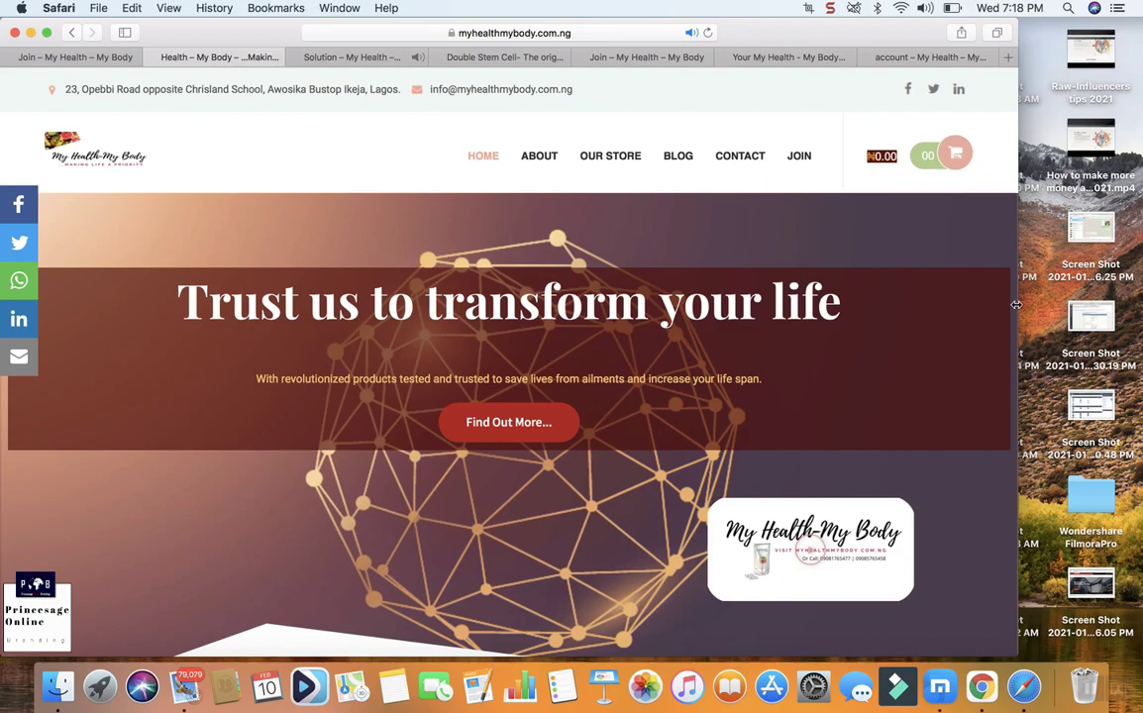
drag(1017, 303, 411, 282)
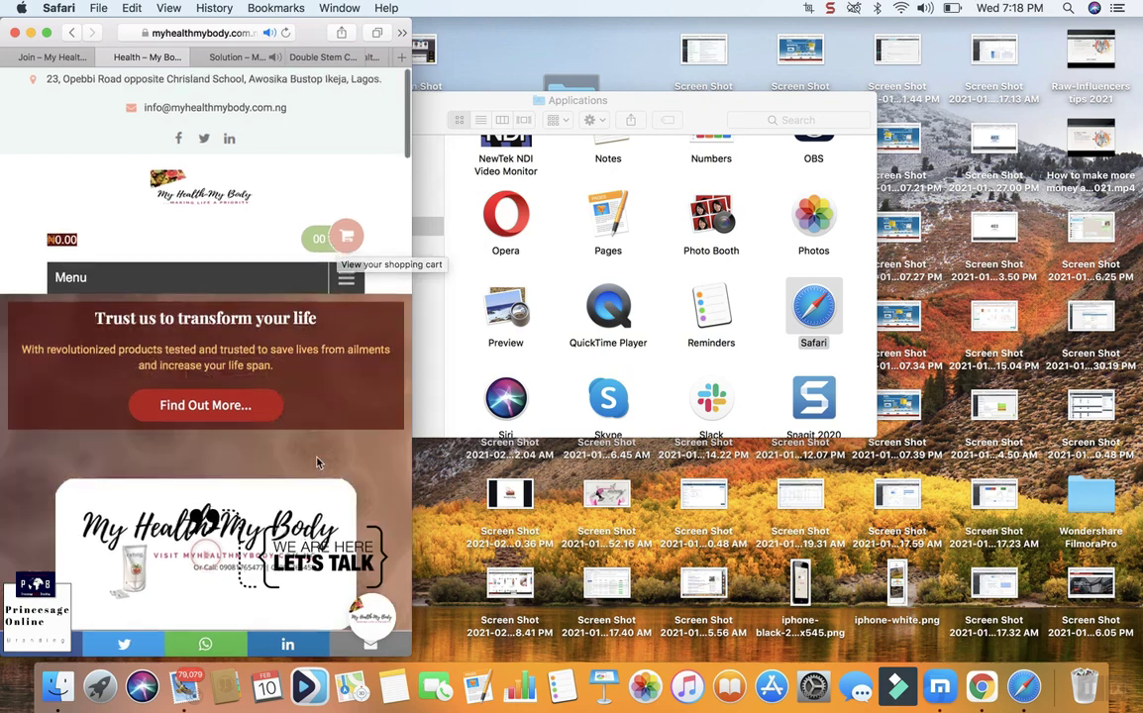
Step: Scroll the narrow home page down to its address and contact footer, then restore full screen
scroll(317, 465, down, 5)
scroll(204, 250, down, 10)
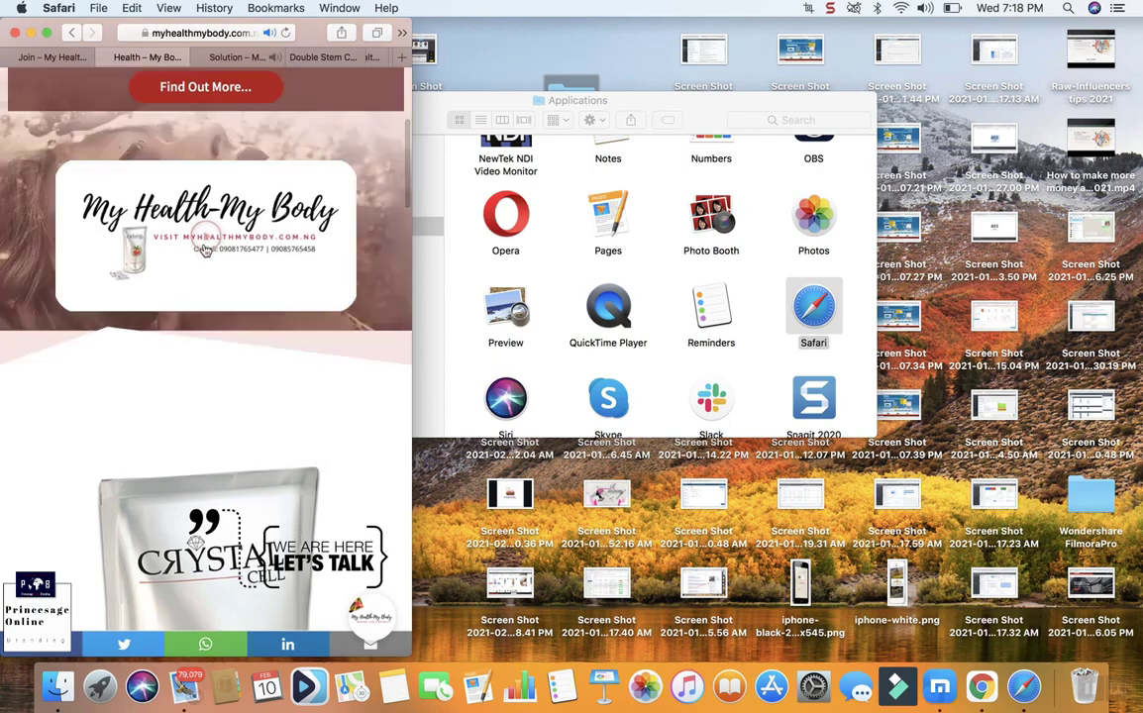
scroll(204, 249, down, 10)
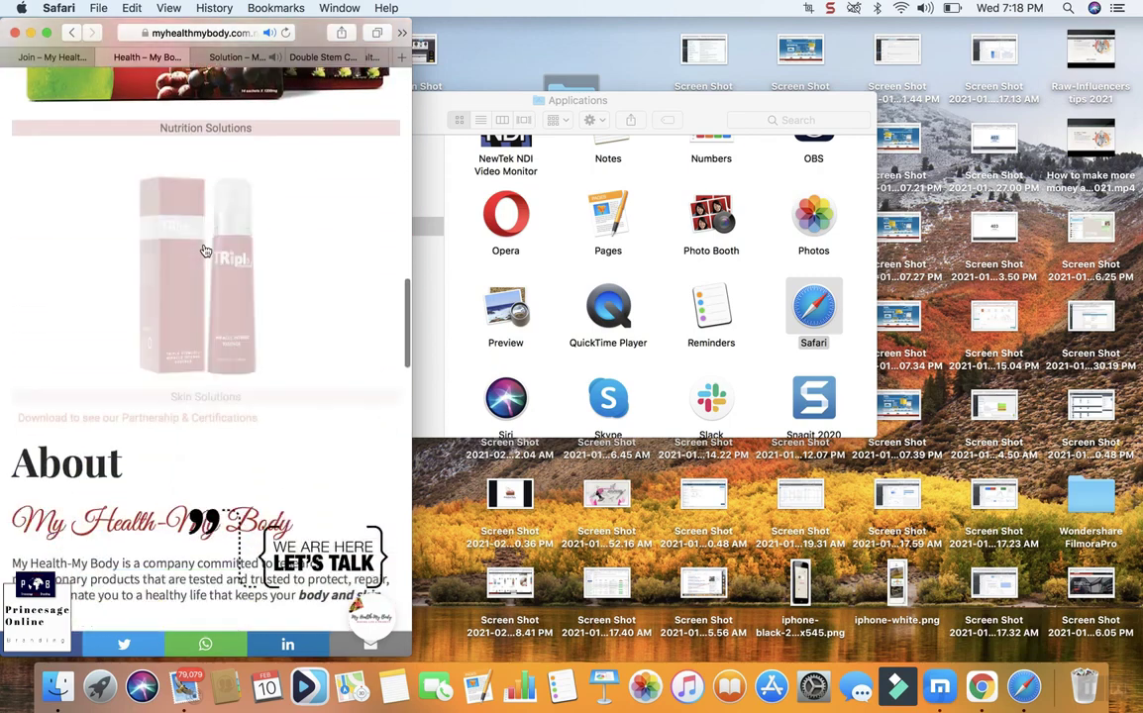
scroll(204, 250, down, 15)
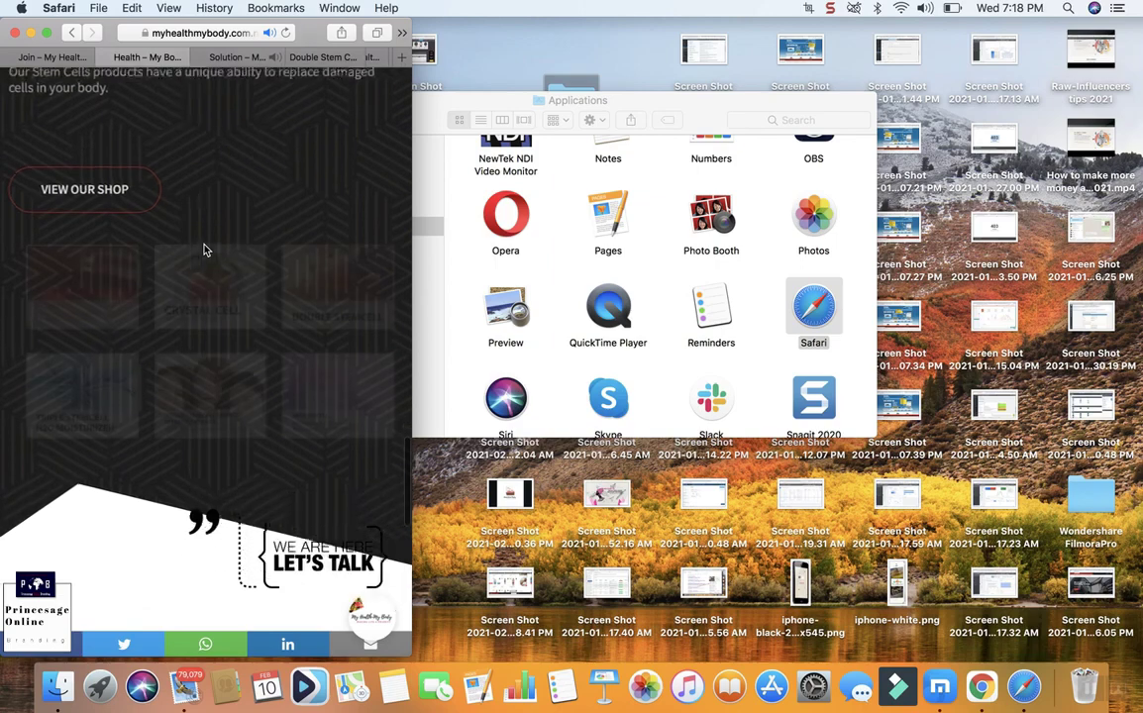
scroll(205, 250, down, 3)
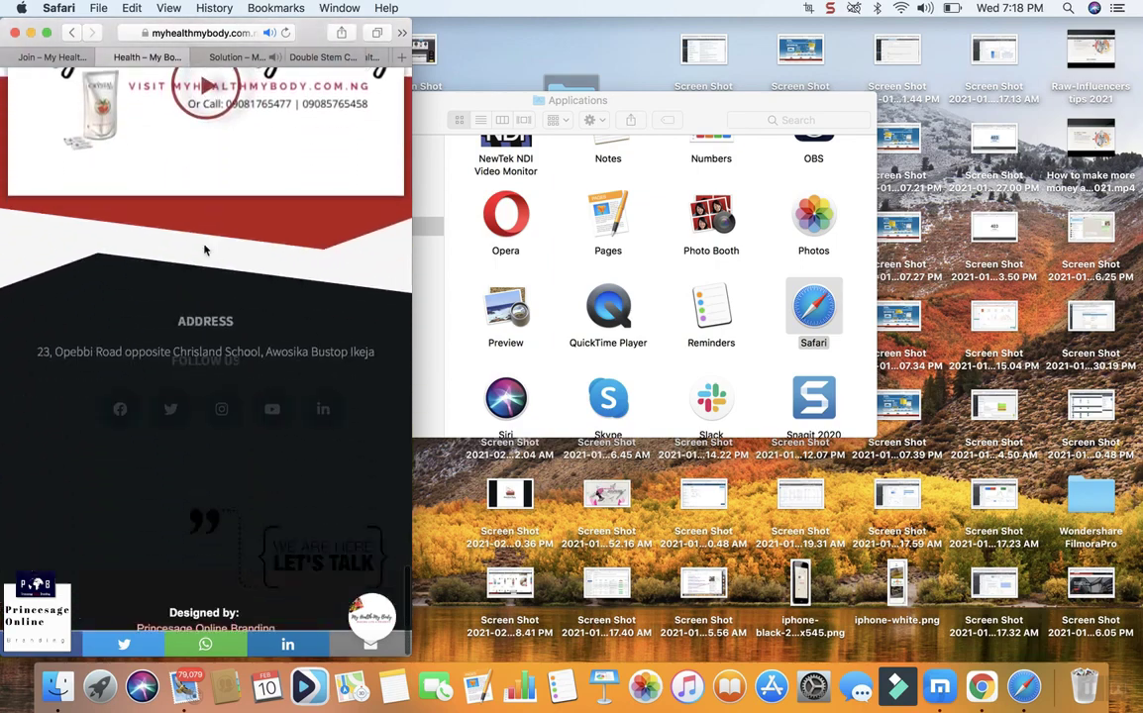
click(47, 33)
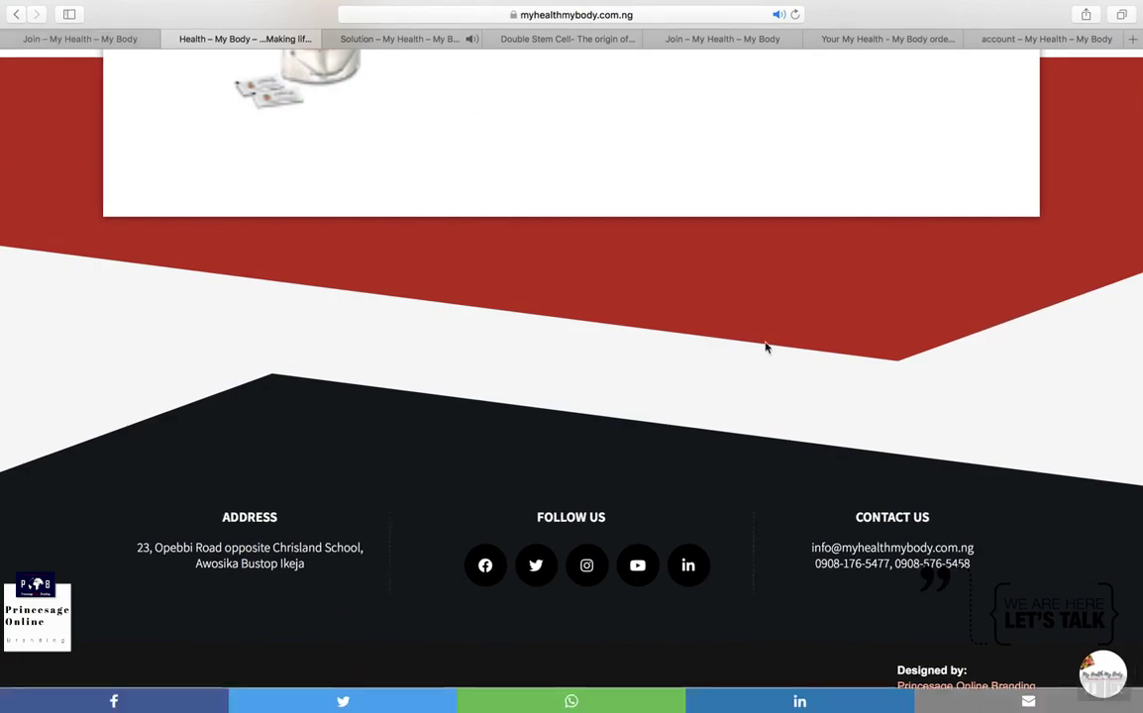
Step: Scroll the full-screen home page from the footer up to the 'Trust us to transform your life' banner
scroll(766, 347, up, 8)
scroll(766, 347, down, 6)
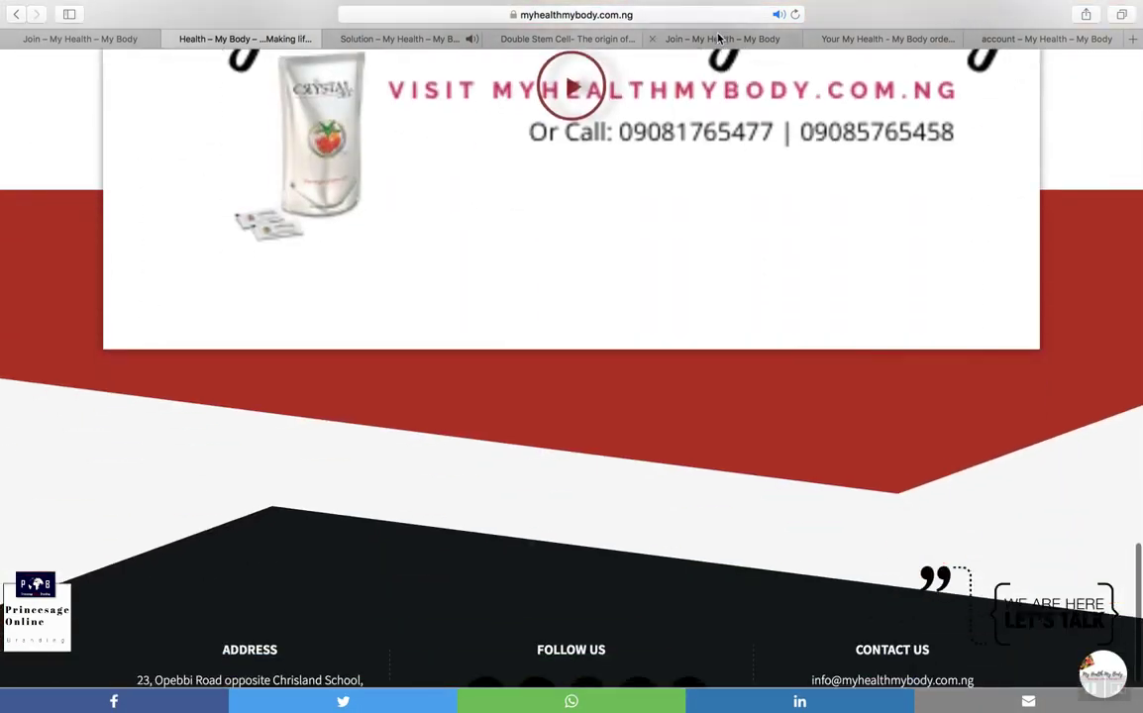
scroll(694, 297, up, 4)
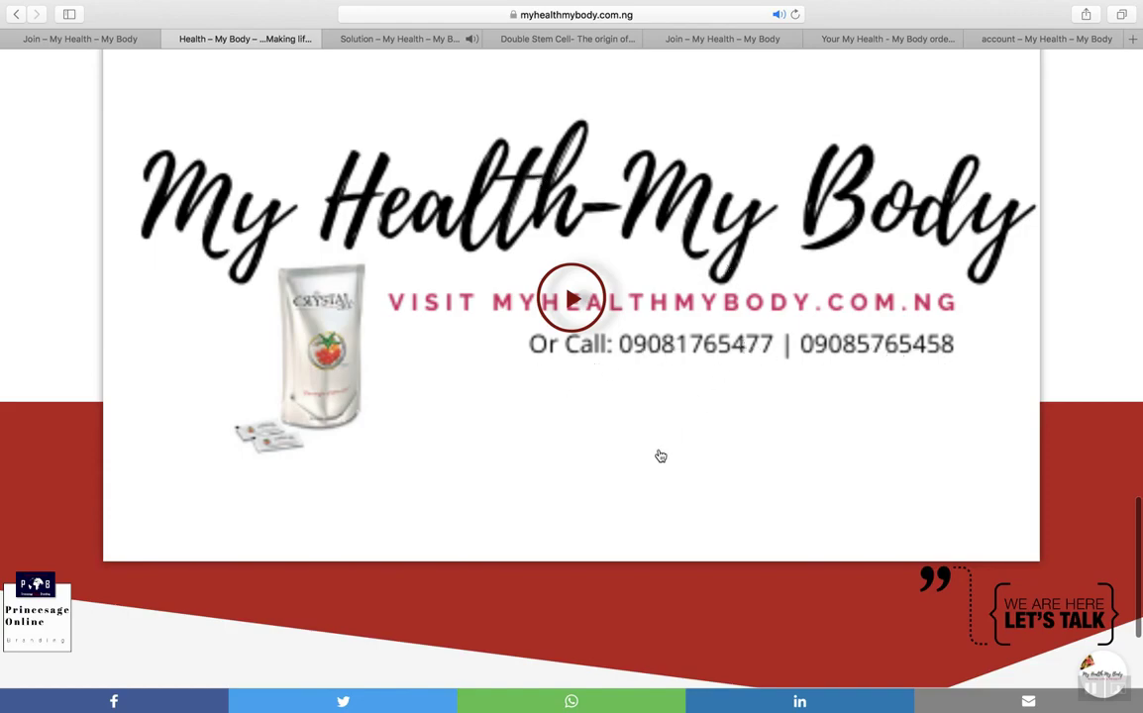
scroll(660, 455, up, 20)
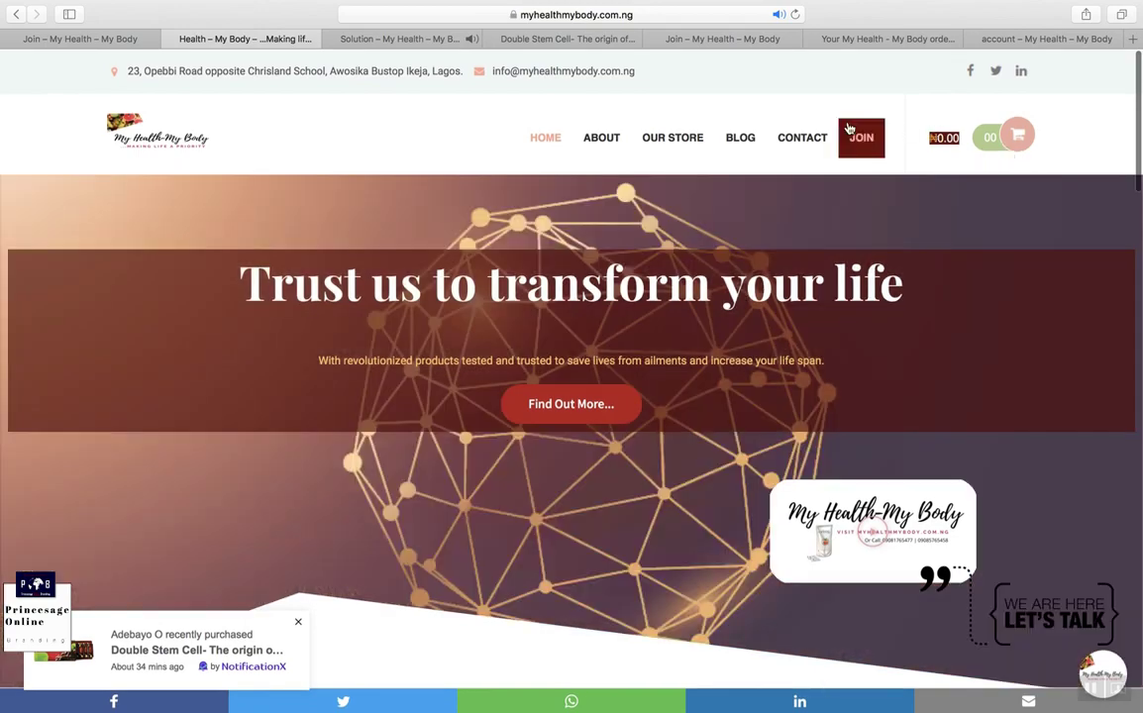
mouse_move(673, 138)
mouse_move(690, 194)
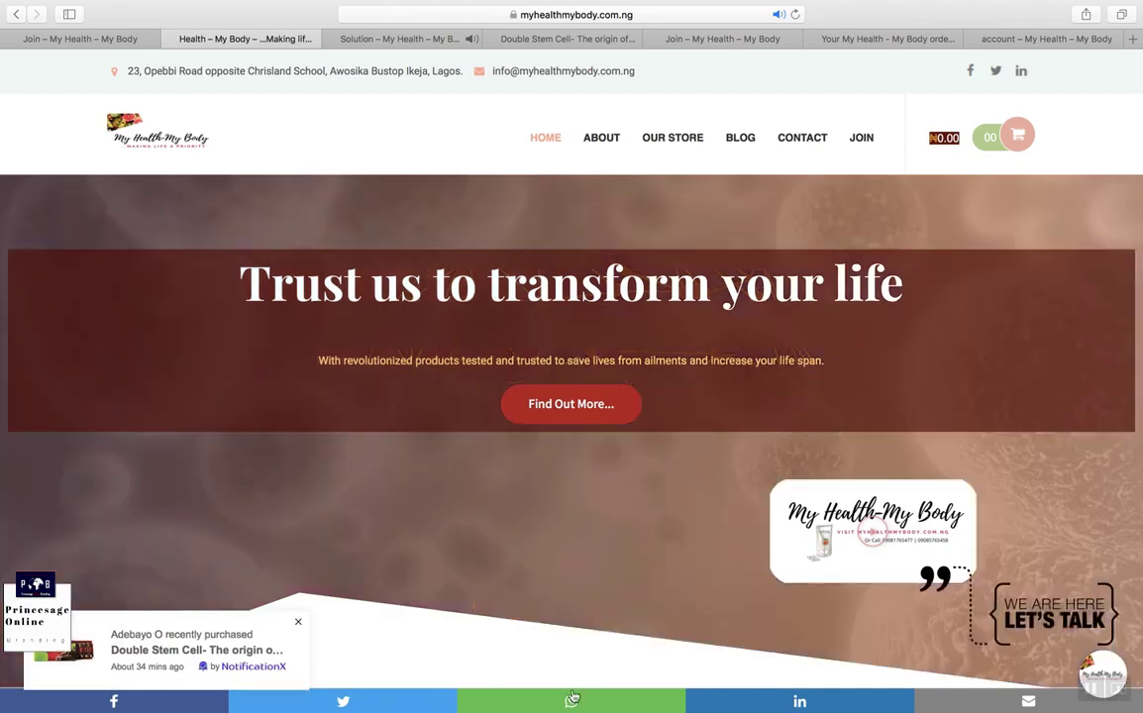
mouse_move(562, 699)
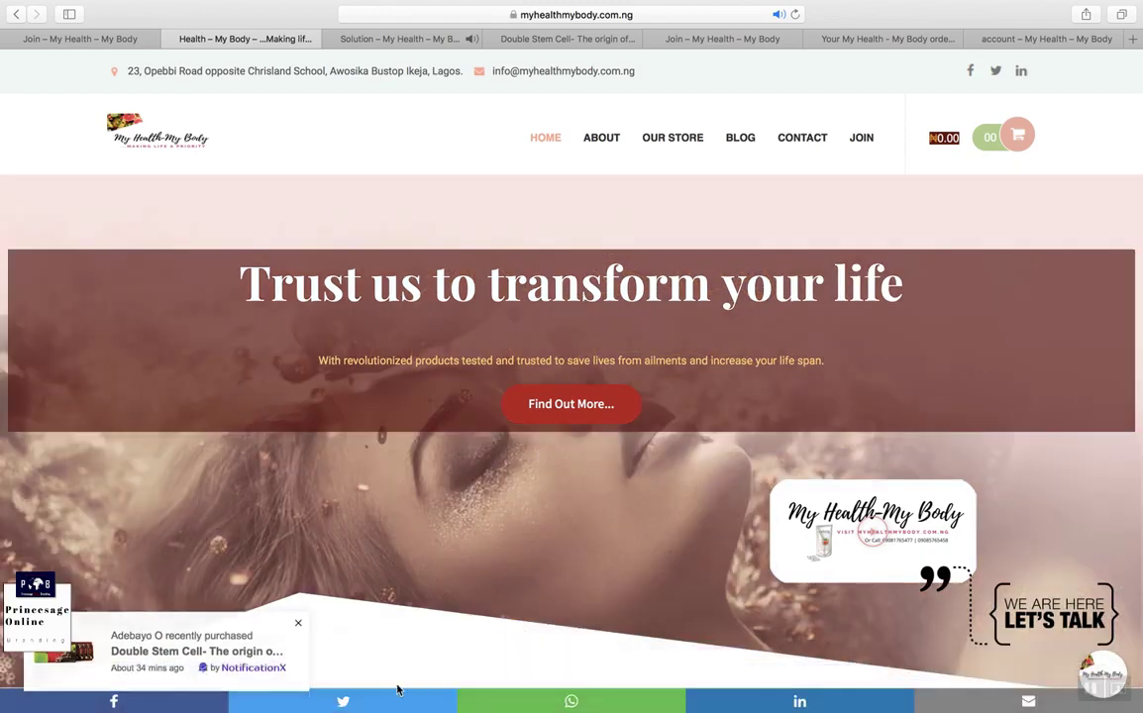